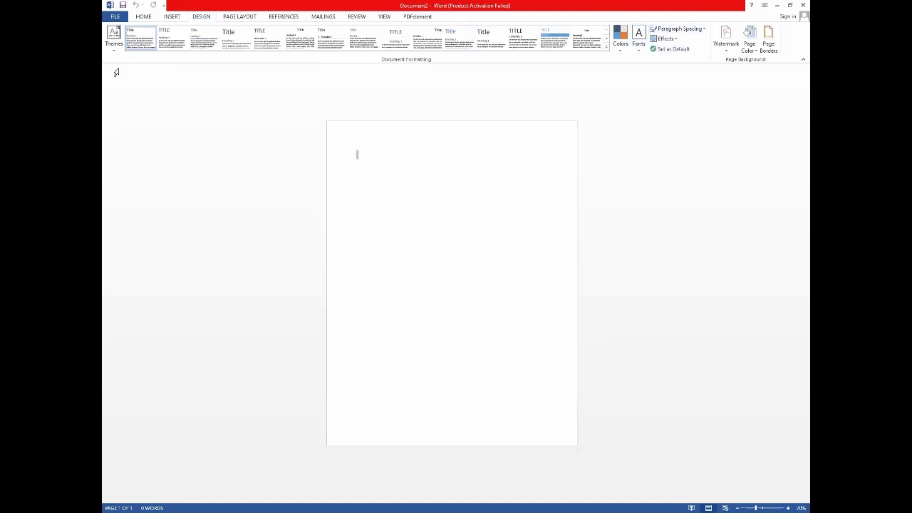
Open the custom margins page setup and look through its paper and layout settings.
left_click(220, 20)
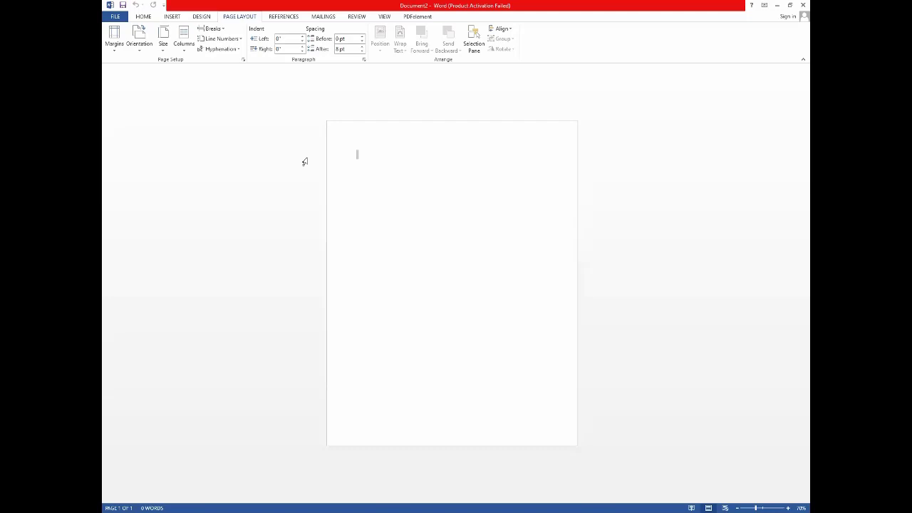
left_click(116, 50)
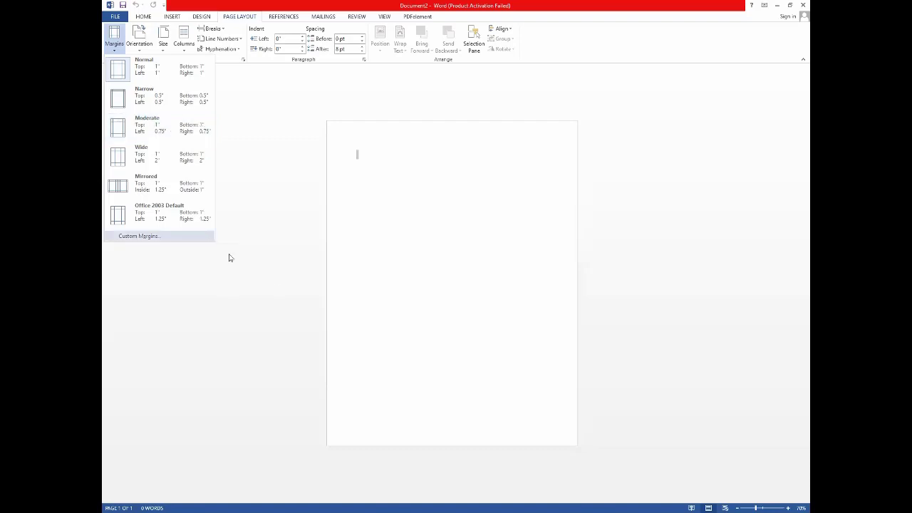
key("Return")
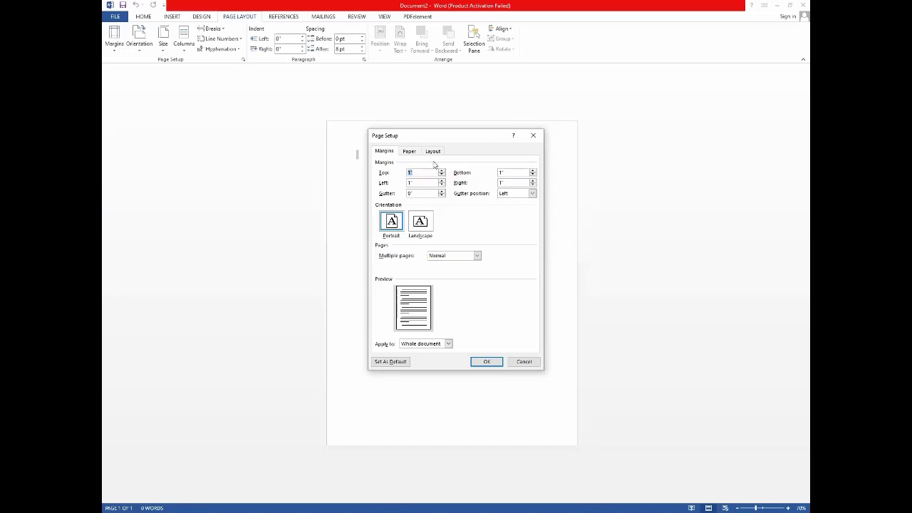
left_click(409, 152)
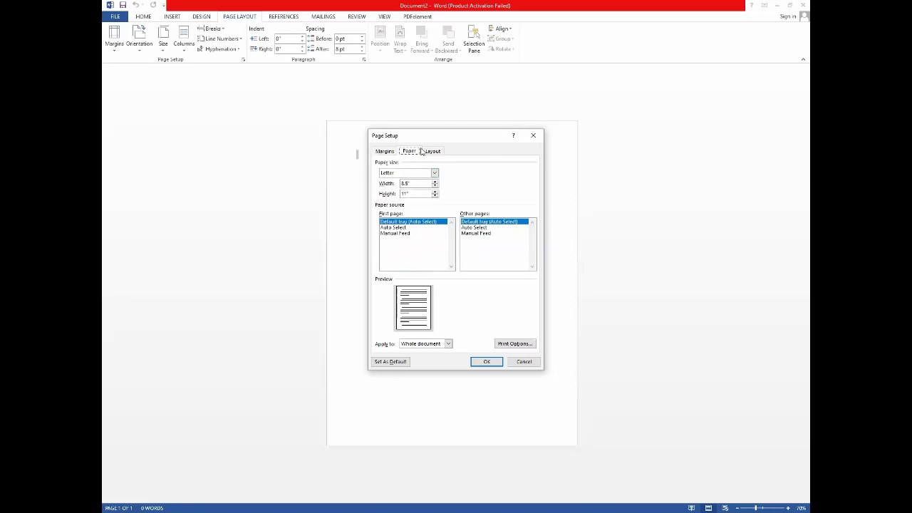
left_click(422, 151)
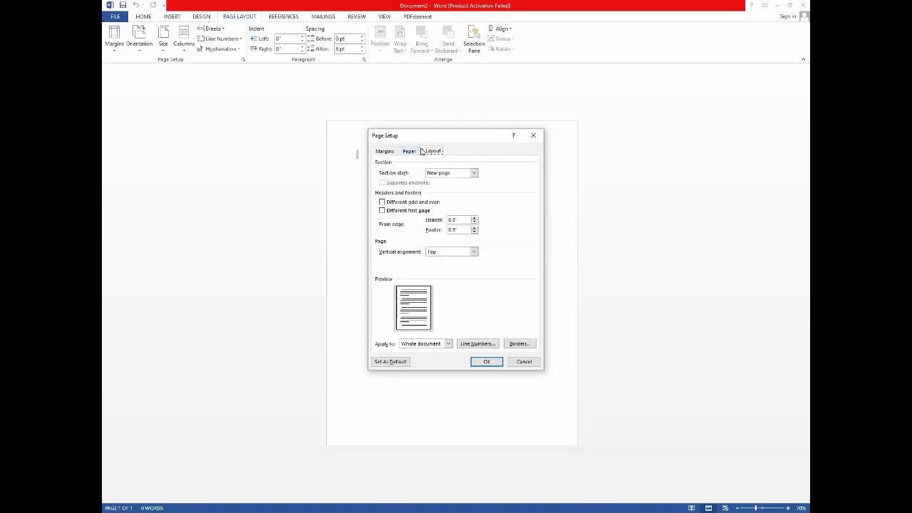
left_click(418, 151)
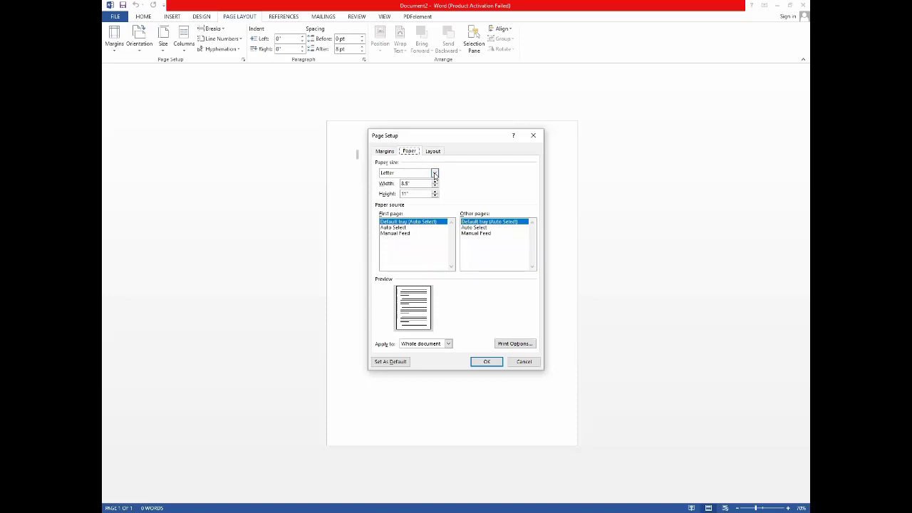
Browse the available paper sizes and set the paper size to A4.
left_click(412, 173)
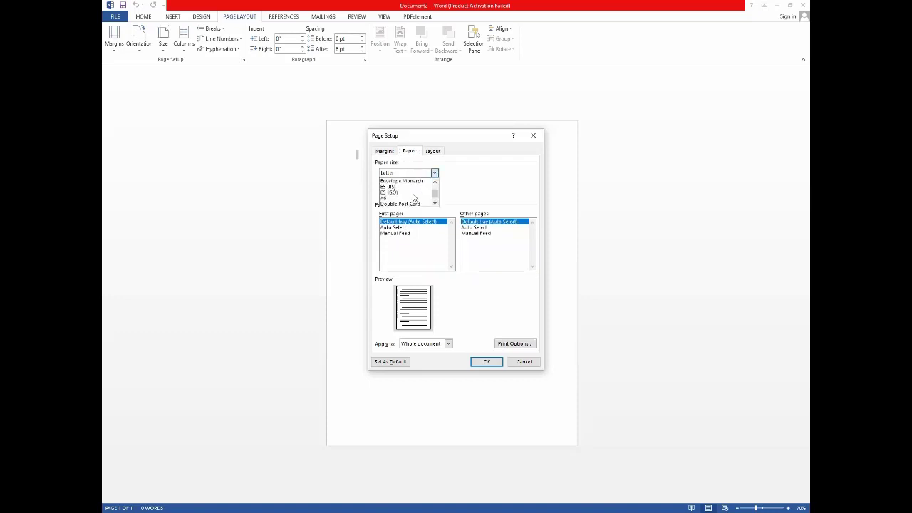
scroll(413, 197, "down", 1)
scroll(413, 198, "up", 1)
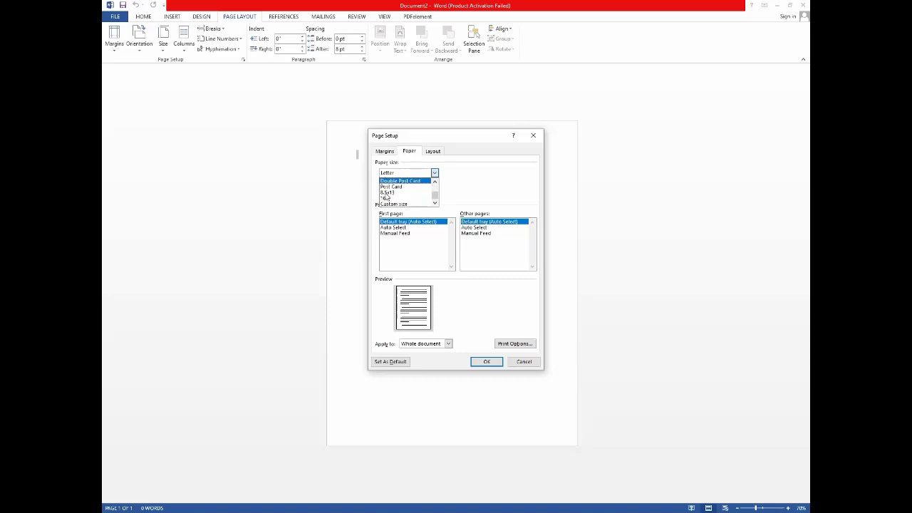
scroll(388, 193, "up", 3)
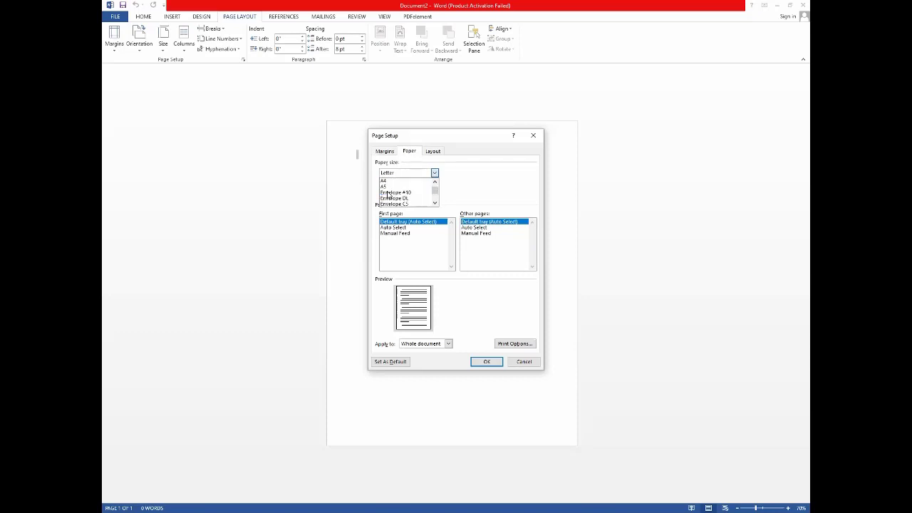
scroll(389, 194, "up", 1)
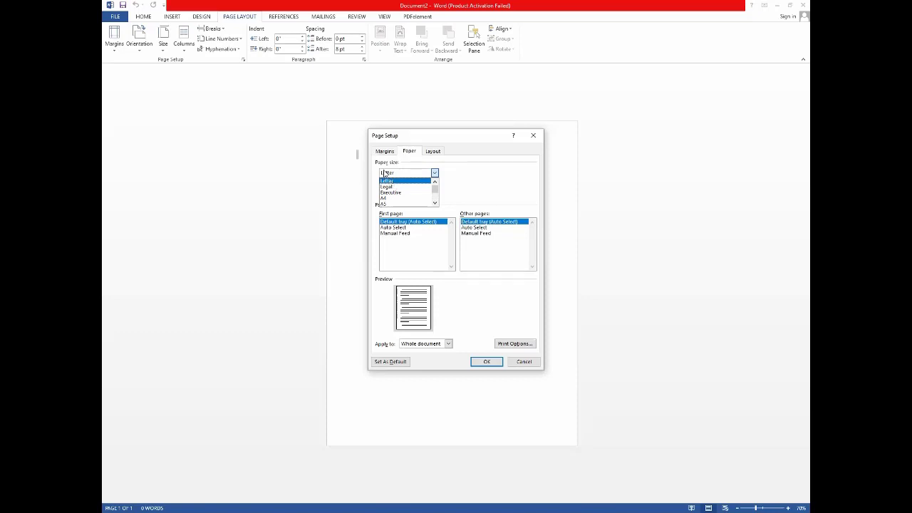
scroll(390, 187, "down", 1)
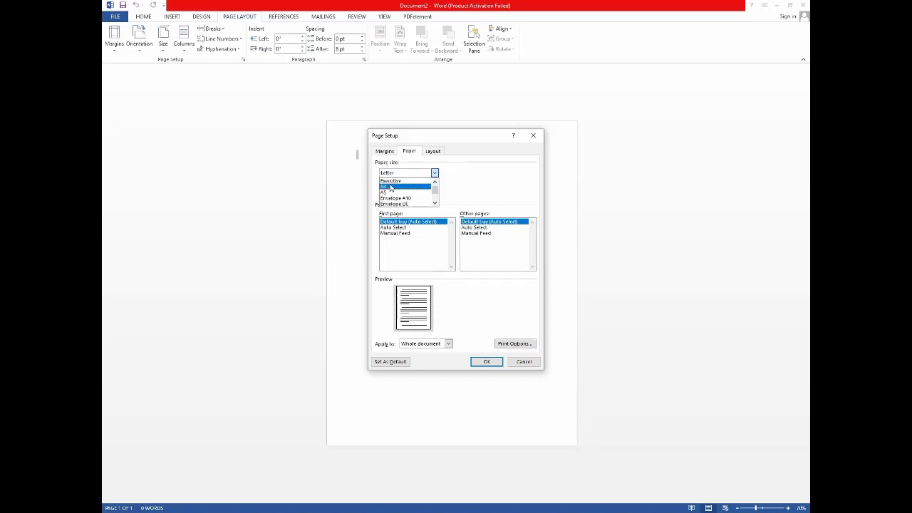
left_click(395, 185)
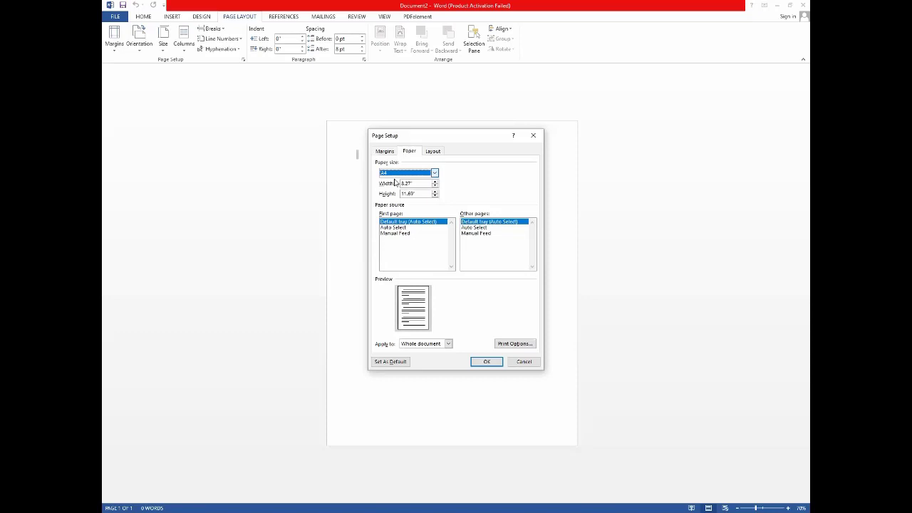
Try the Executive paper size and set the paper size back to Letter.
key("alt+Down")
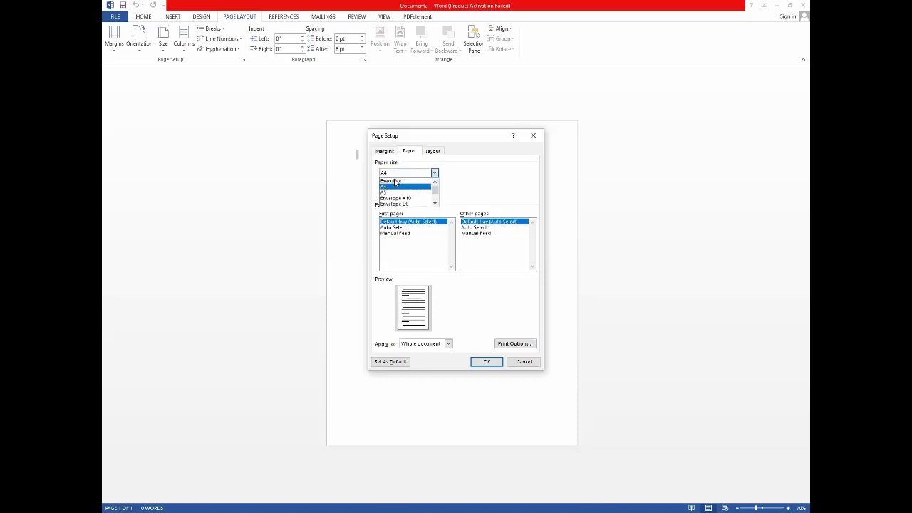
left_click(396, 181)
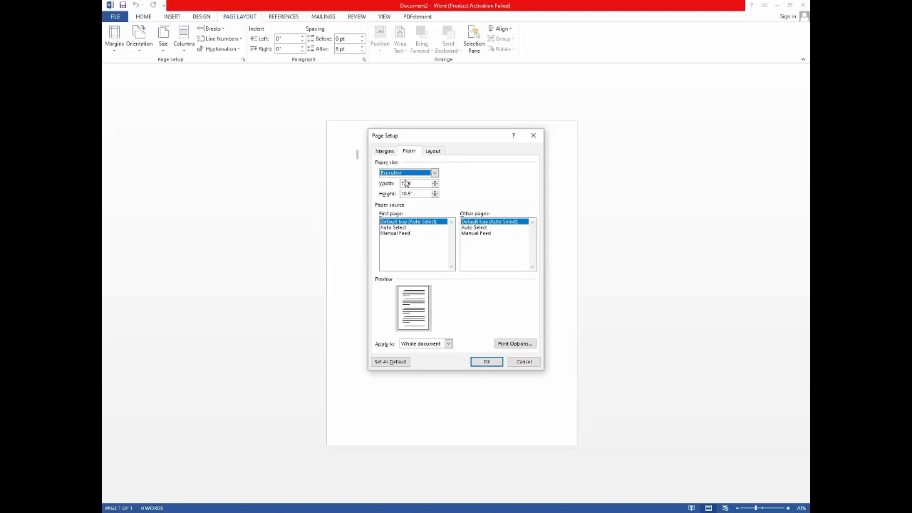
left_click(407, 176)
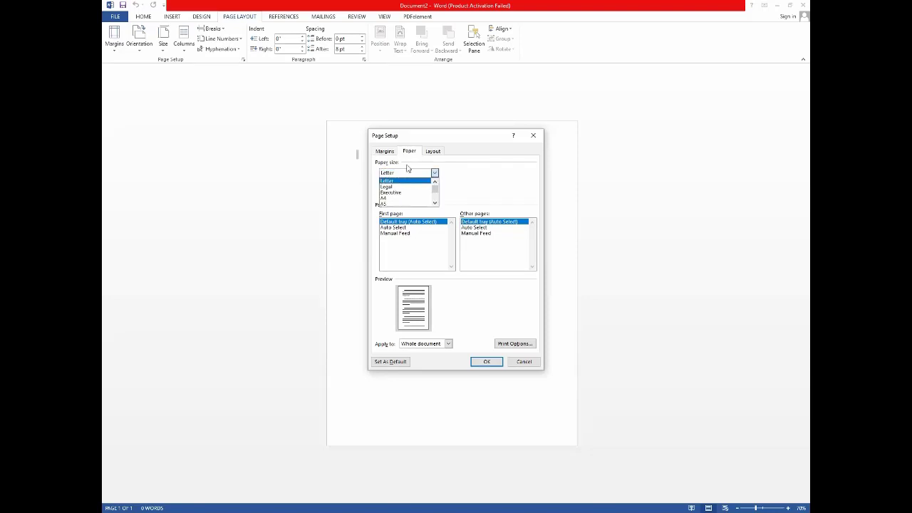
left_click(409, 171)
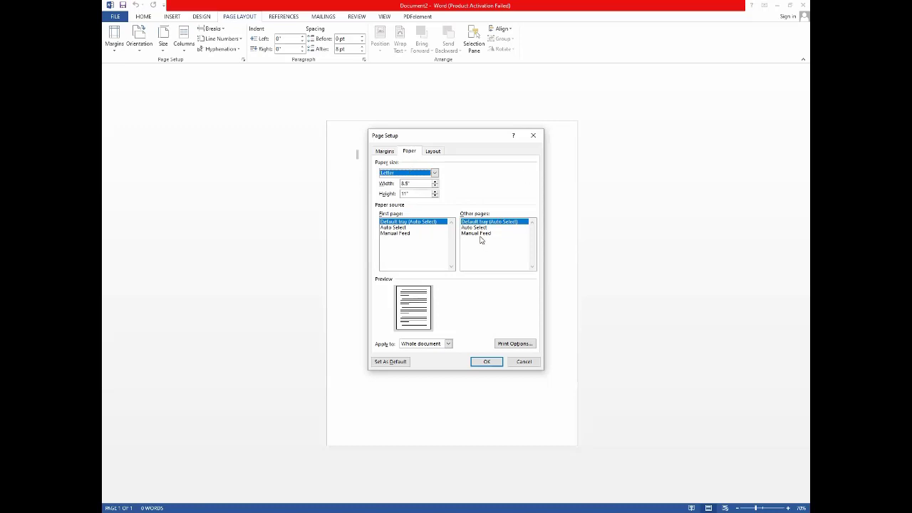
Examine the gutter position, multiple pages, paper and apply-to options in the page setup.
left_click(383, 152)
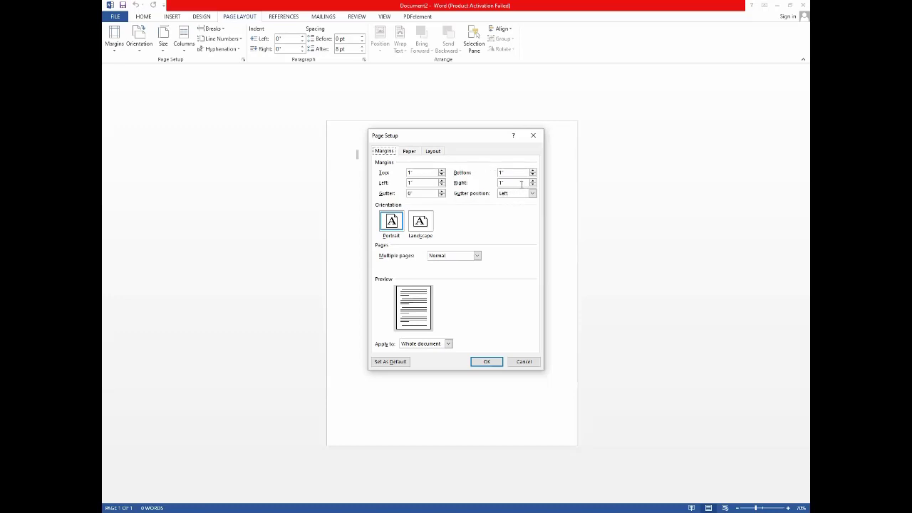
left_click(521, 191)
left_click(476, 255)
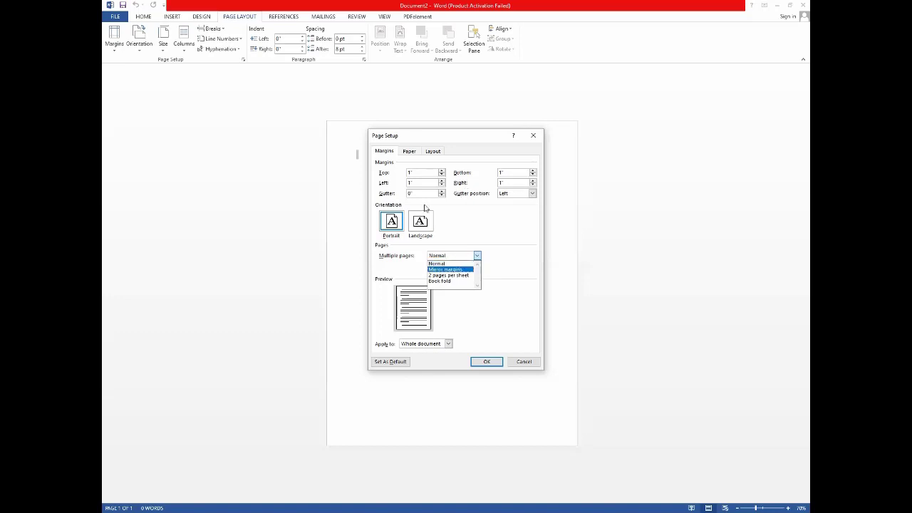
left_click(414, 147)
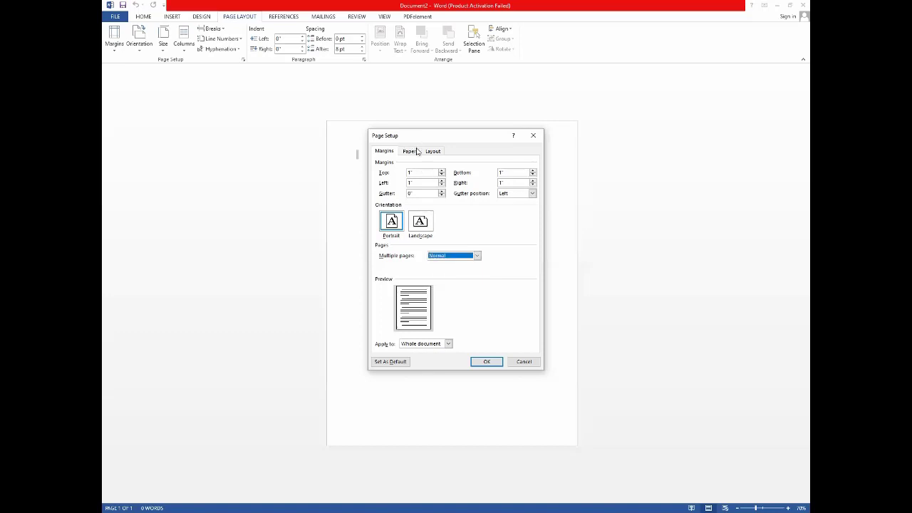
left_click(416, 151)
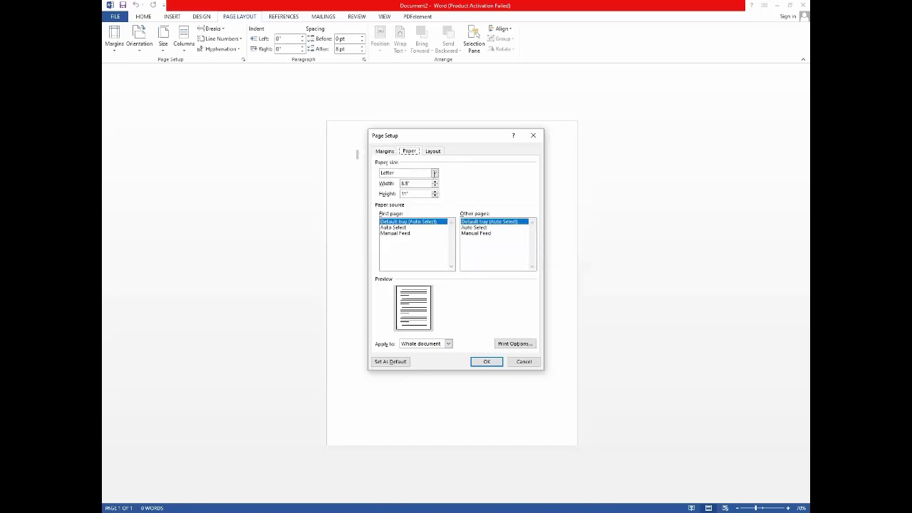
left_click(387, 152)
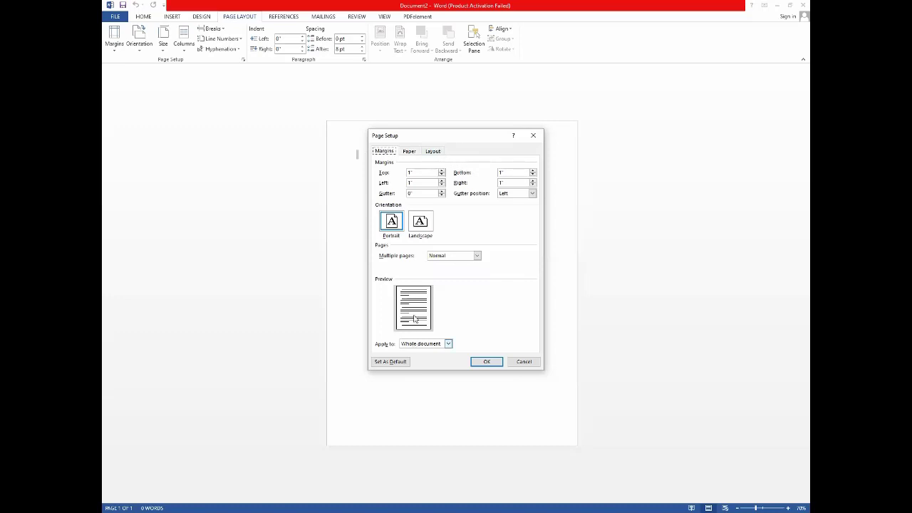
key("alt+y")
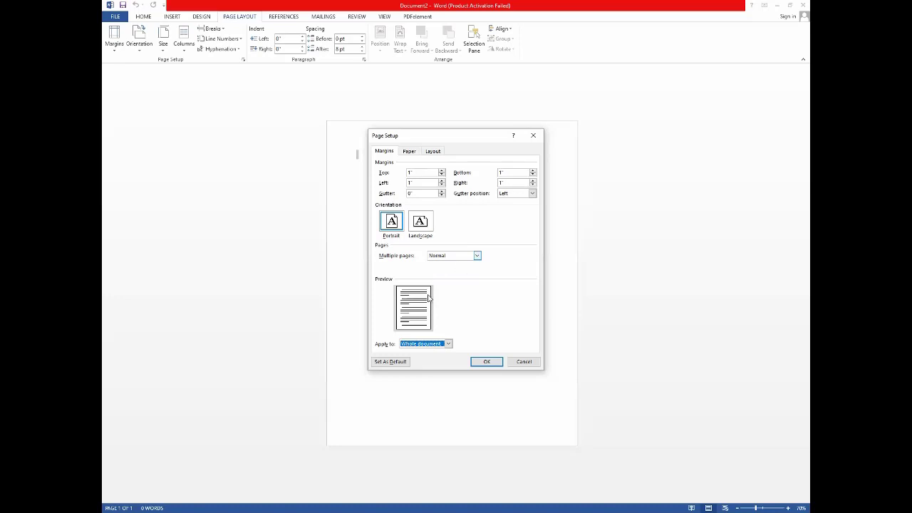
Set multiple pages to Book fold and apply the page setup to the document.
key("alt+m")
key("Down")
key("Down")
key("Down")
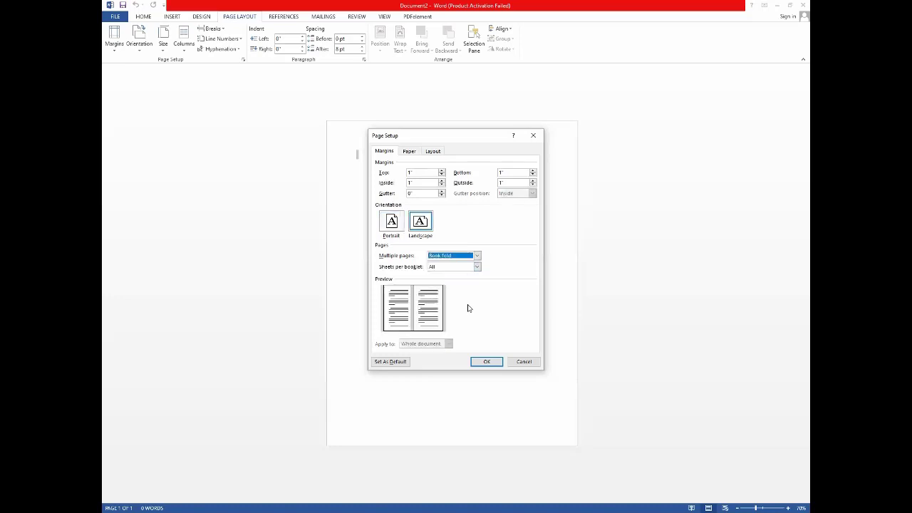
left_click(485, 364)
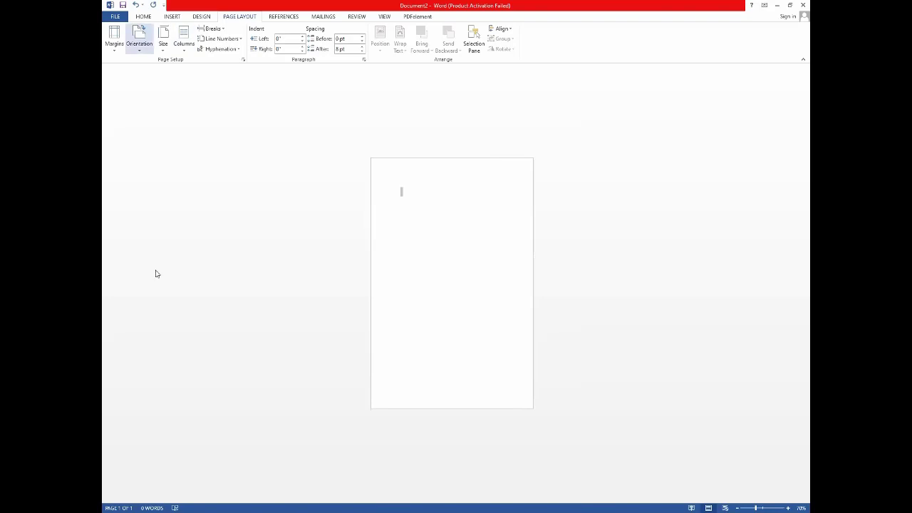
Reopen the page setup and try 2 pages per sheet and Mirror margins for multiple pages.
key("alt+p")
key("s")
key("p")
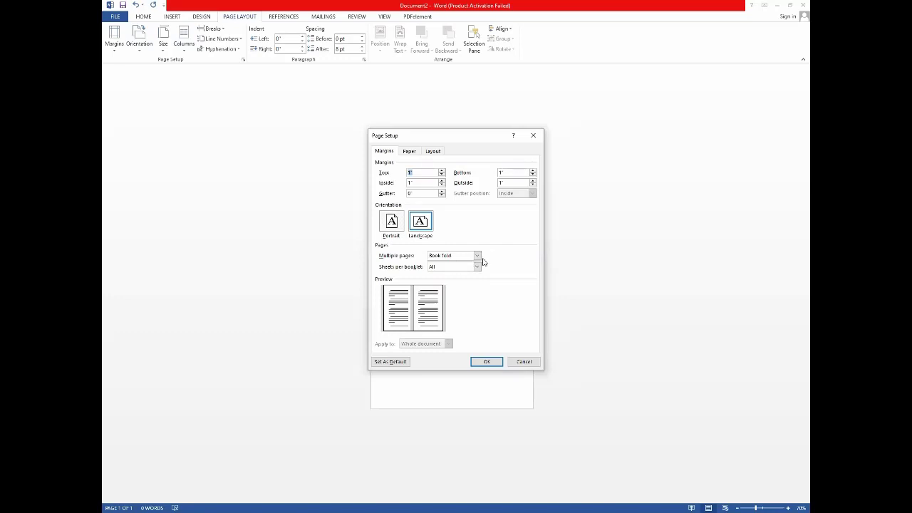
scroll(477, 256, "up", 1)
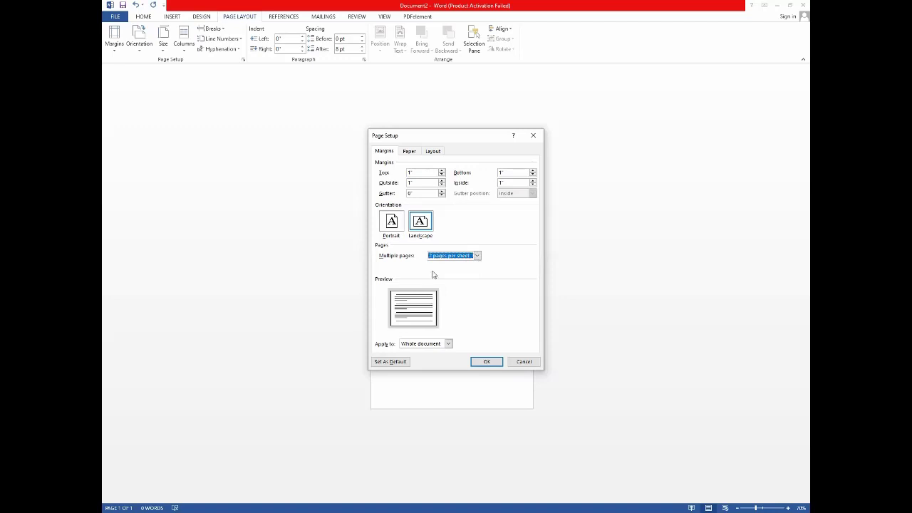
scroll(454, 259, "up", 1)
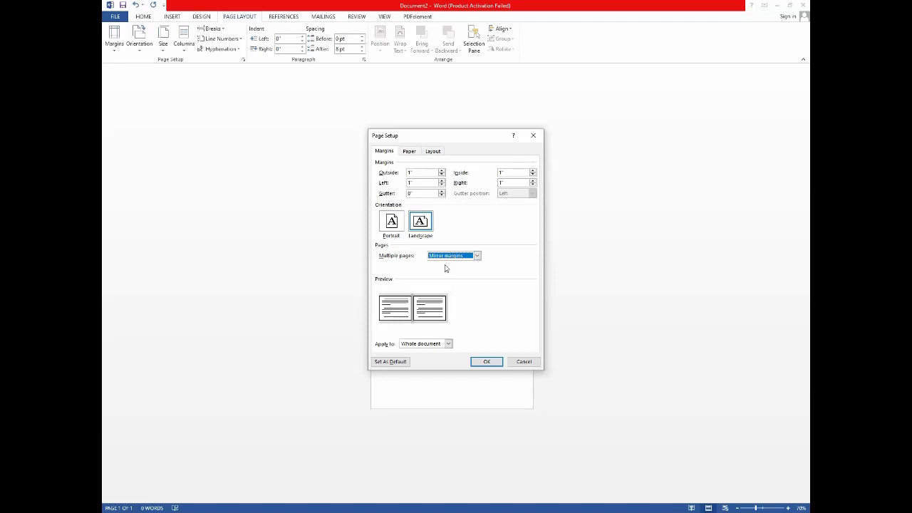
left_click(449, 255)
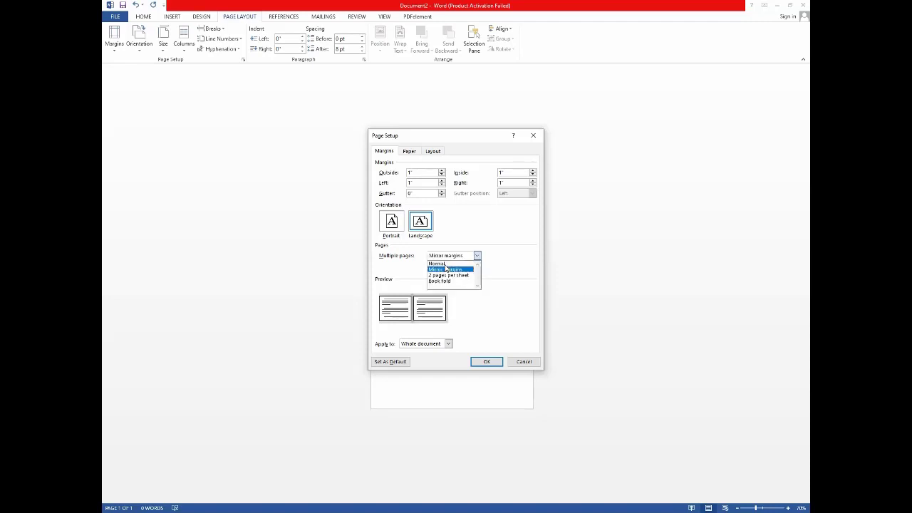
Browse the paper sizes and set the paper source of both the first page and other pages to Auto Select.
left_click(409, 151)
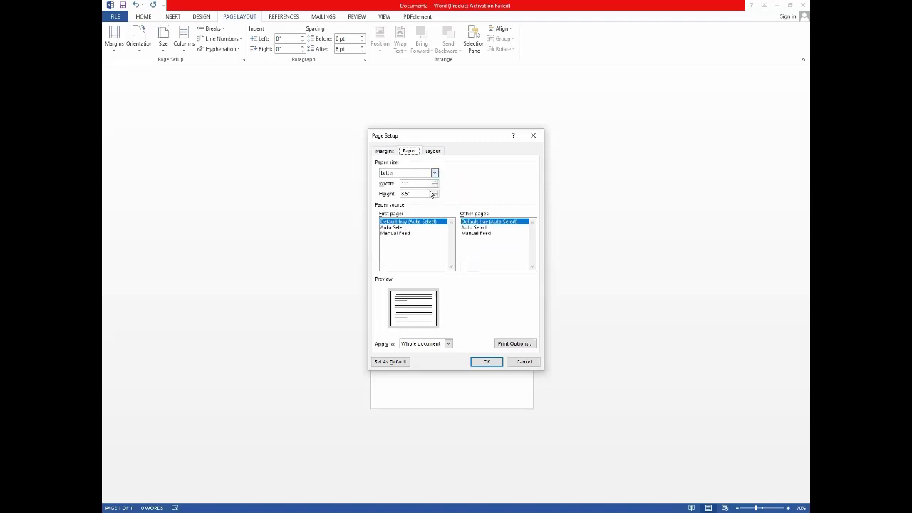
left_click(434, 173)
scroll(437, 189, "down", 5)
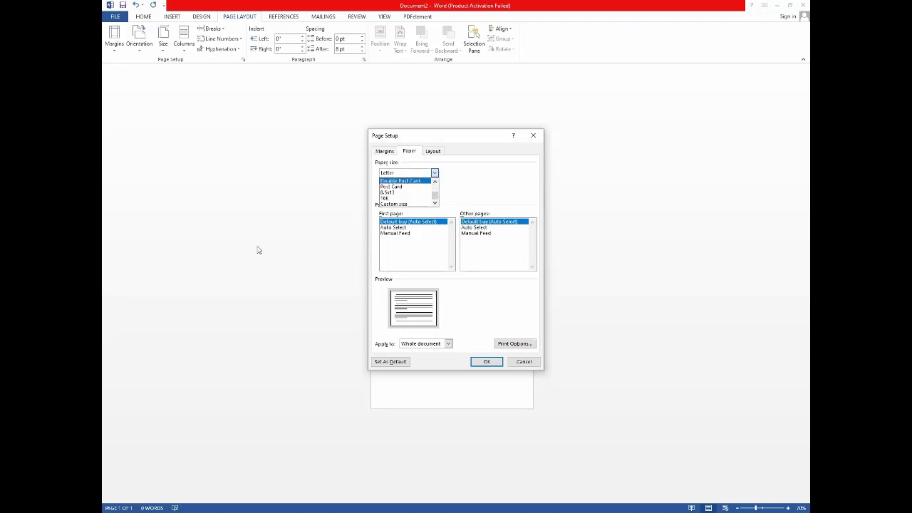
left_click(427, 207)
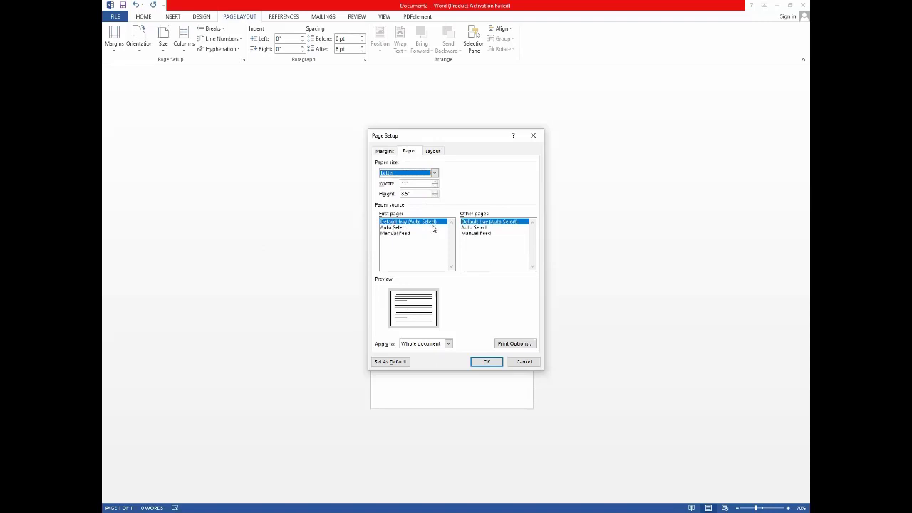
left_click(392, 228)
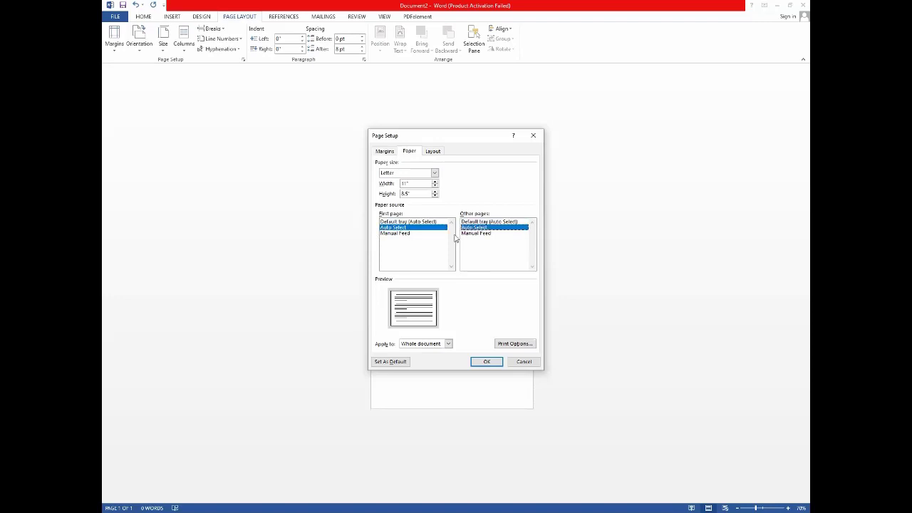
left_click(424, 228)
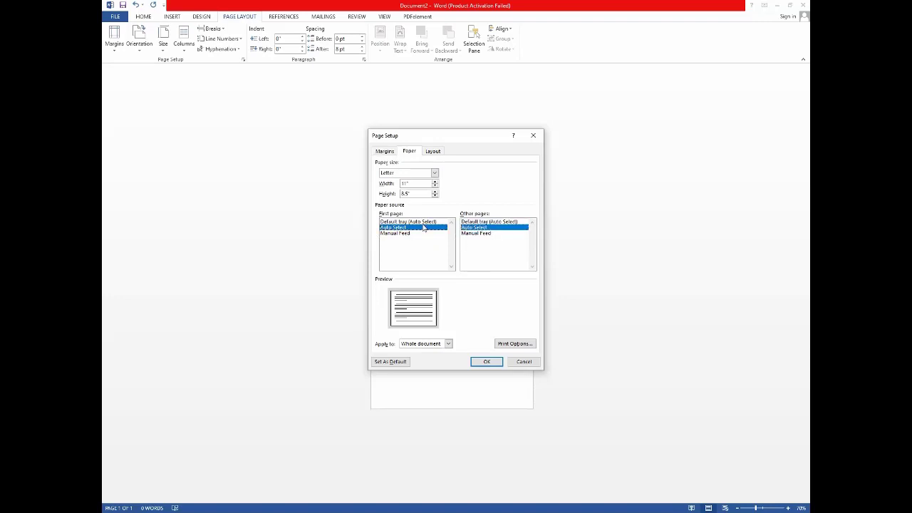
left_click(479, 227)
Examine the section start, header and footer, and vertical alignment options in the page setup's layout settings.
left_click(433, 151)
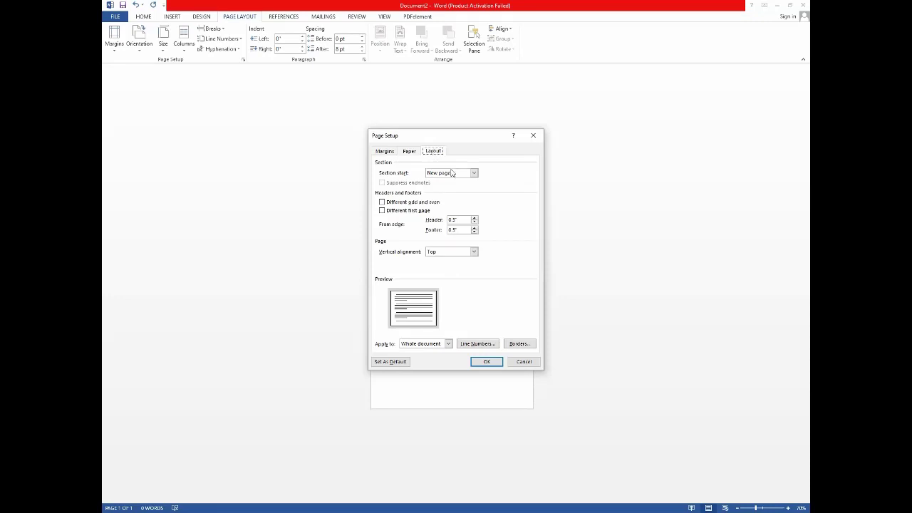
left_click(451, 172)
left_click(451, 172)
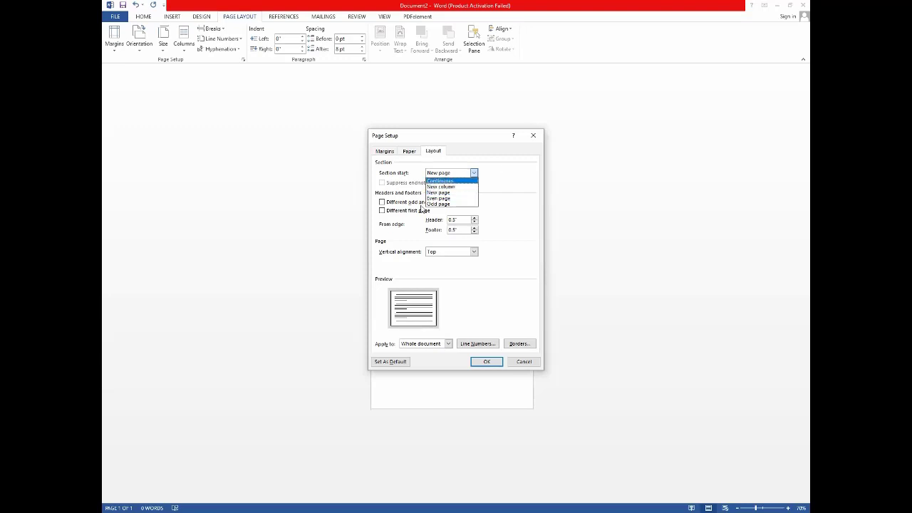
left_click(395, 215)
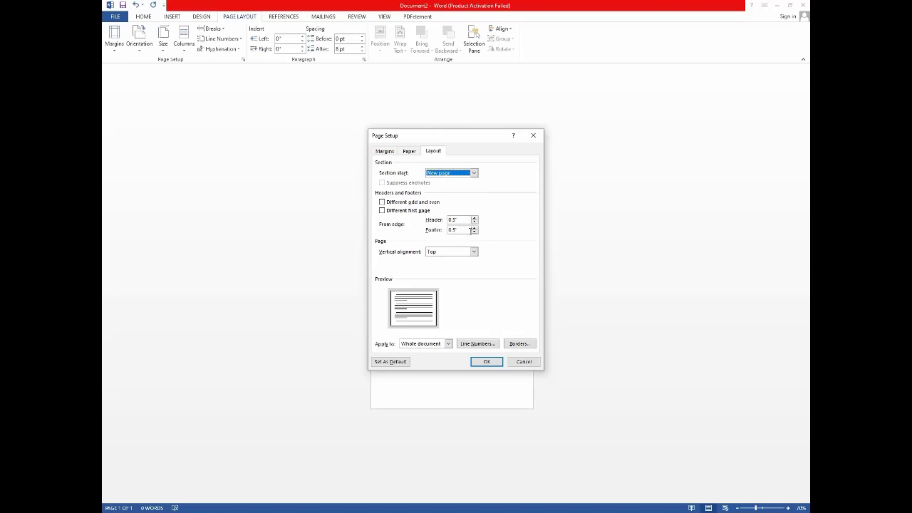
left_click(473, 252)
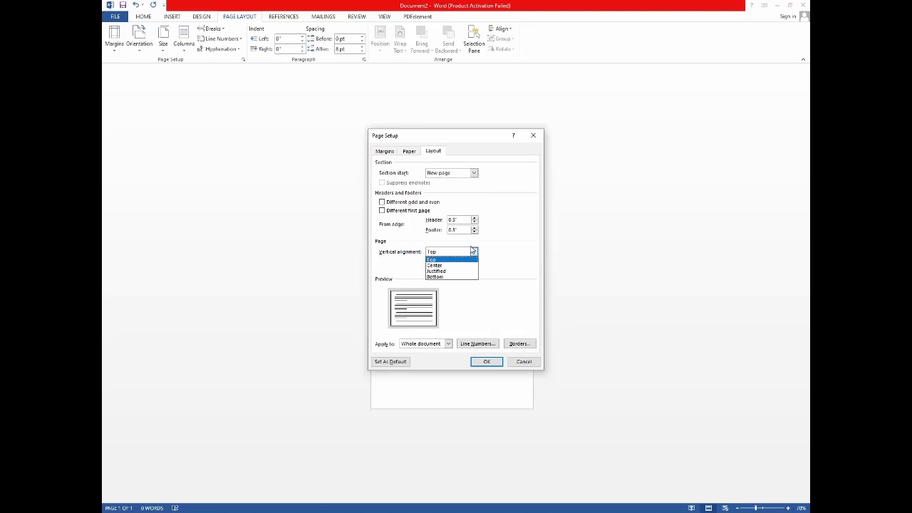
key("Escape")
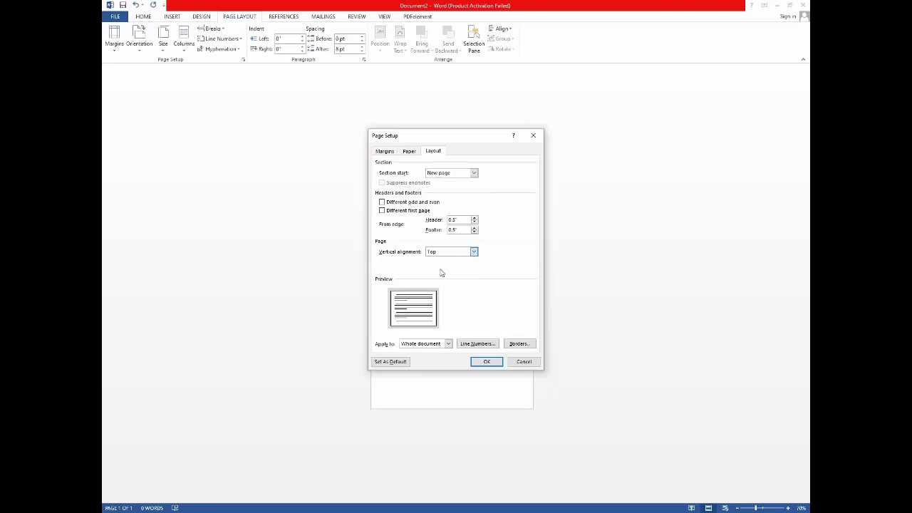
key("alt+Down")
Add line numbering that restarts on each page and apply the page setup to the whole document.
left_click(461, 348)
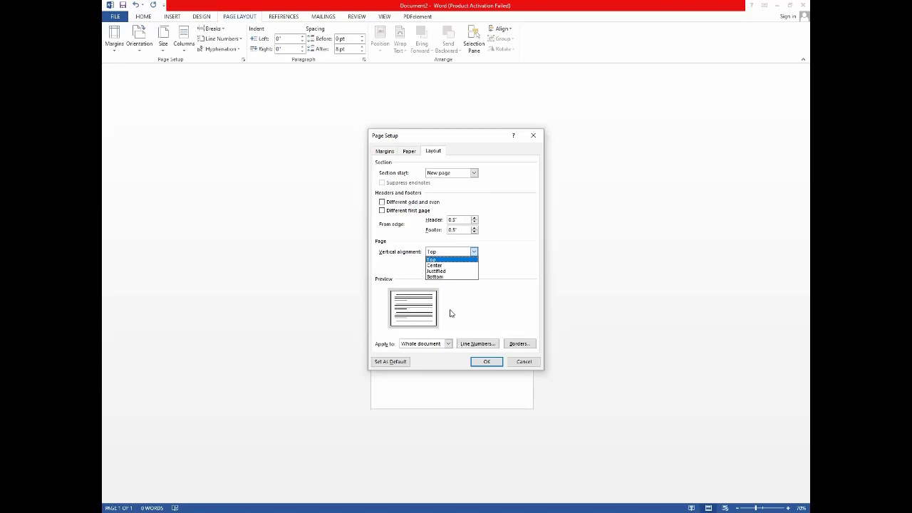
left_click(432, 218)
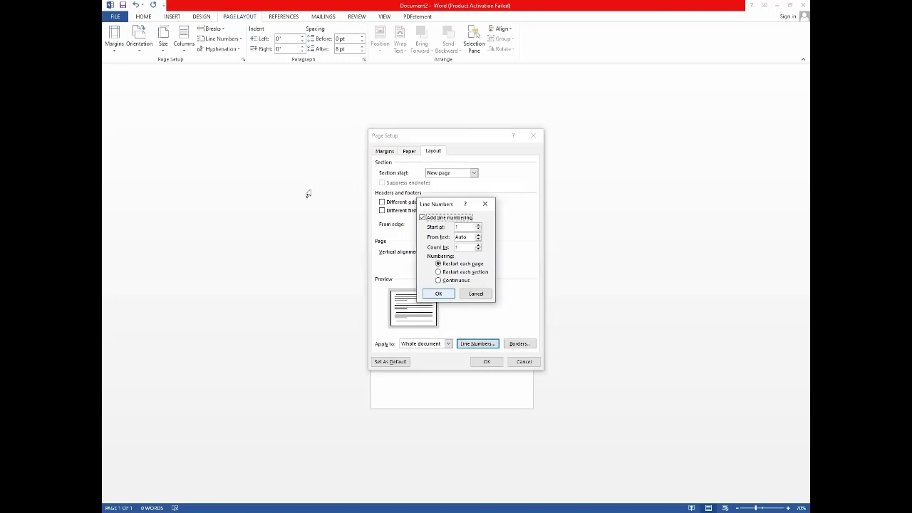
key("Return")
key("Return")
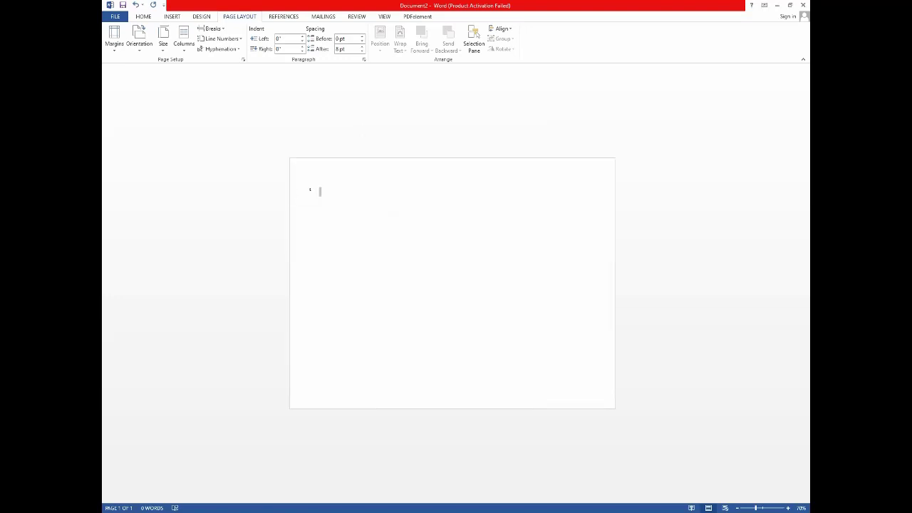
Undo the line numbering and page setup change in the document.
key("Return")
key("ctrl+z")
key("ctrl+z")
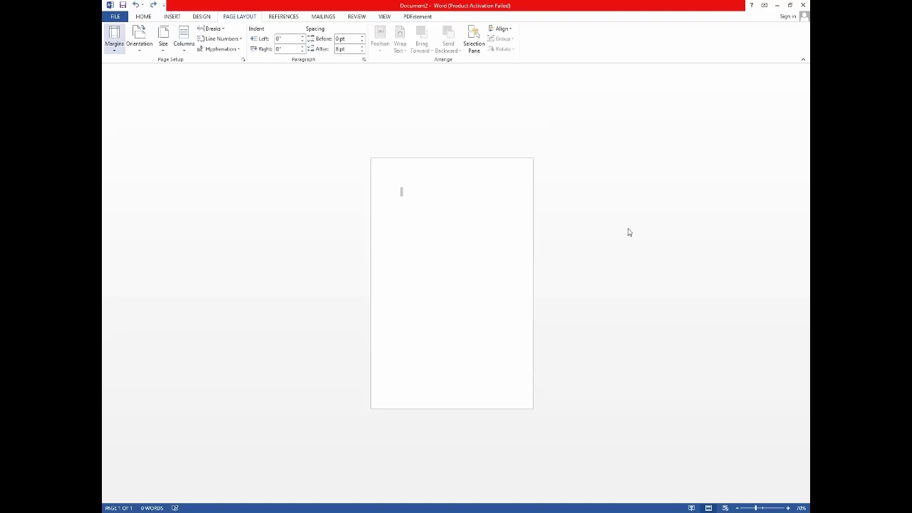
Reopen the page setup, apply New column as the section start, and clear the stray text from the page.
key("alt+p")
key("s")
key("p")
left_click(433, 151)
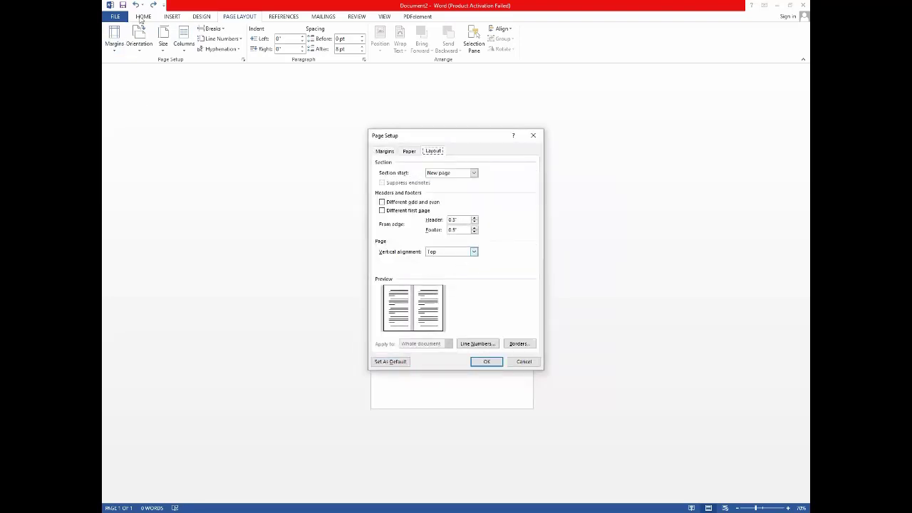
left_click(393, 152)
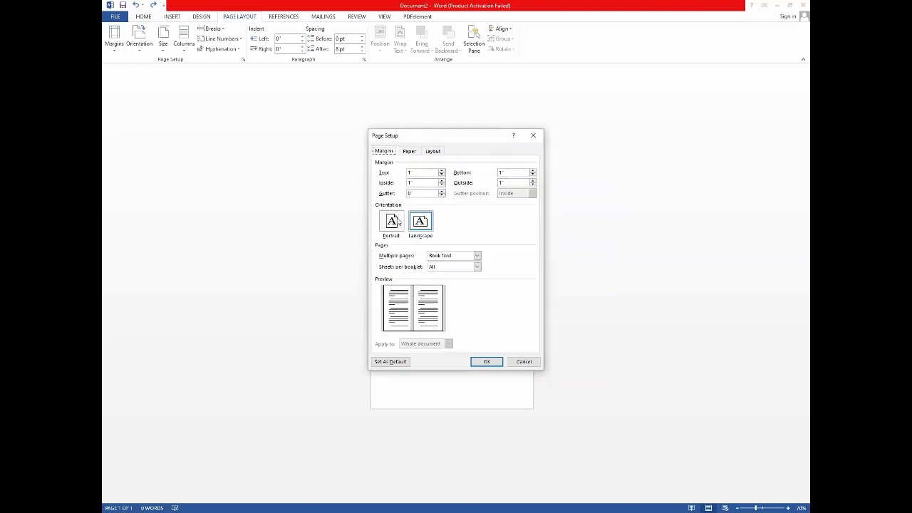
left_click(432, 152)
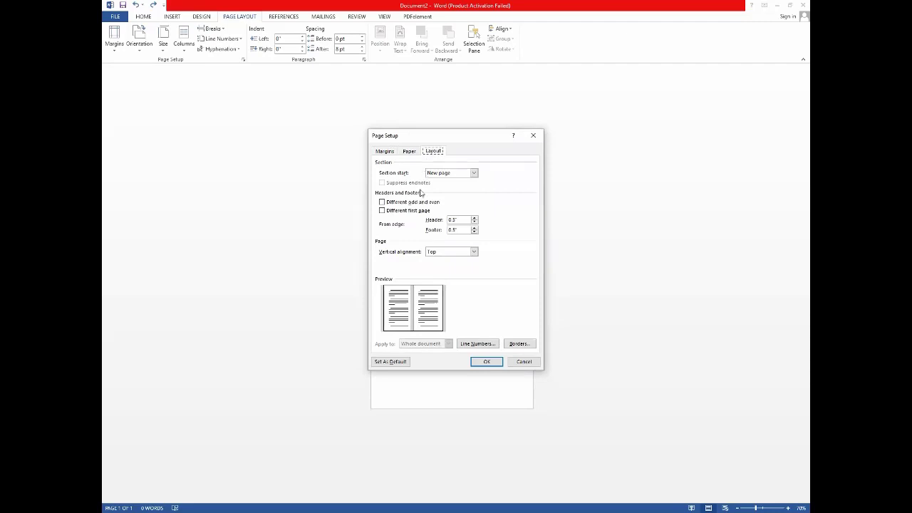
left_click(470, 174)
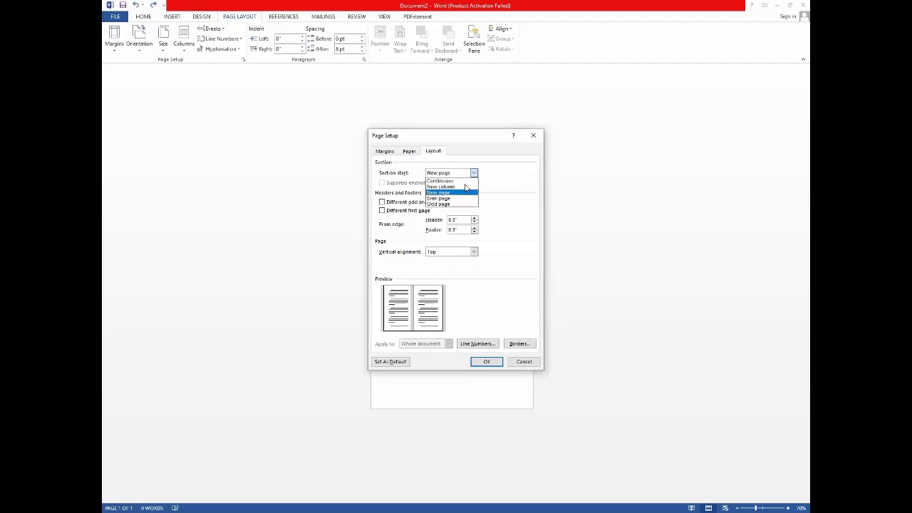
left_click(465, 187)
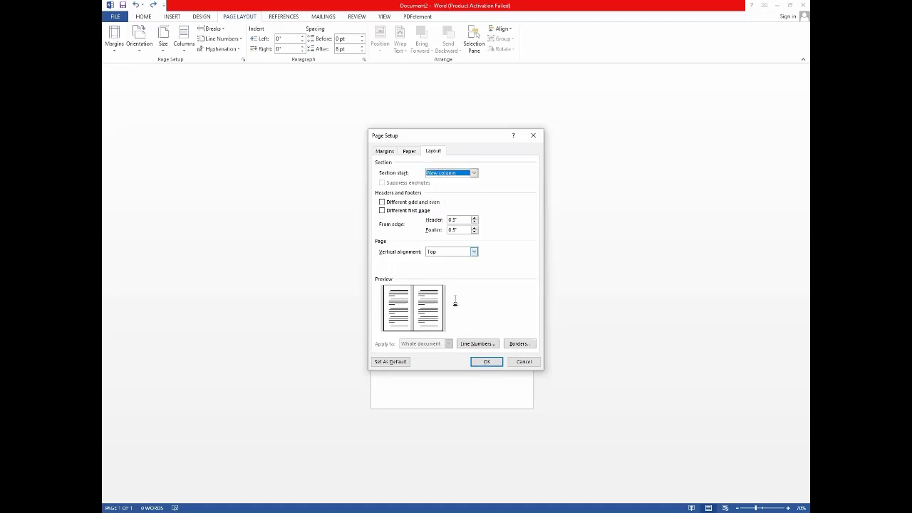
key("Return")
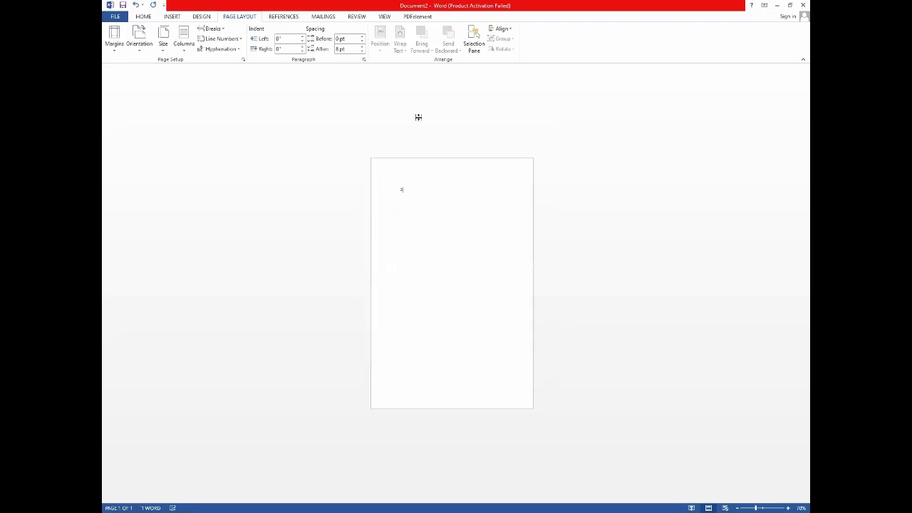
key("ctrl+a")
key("Delete")
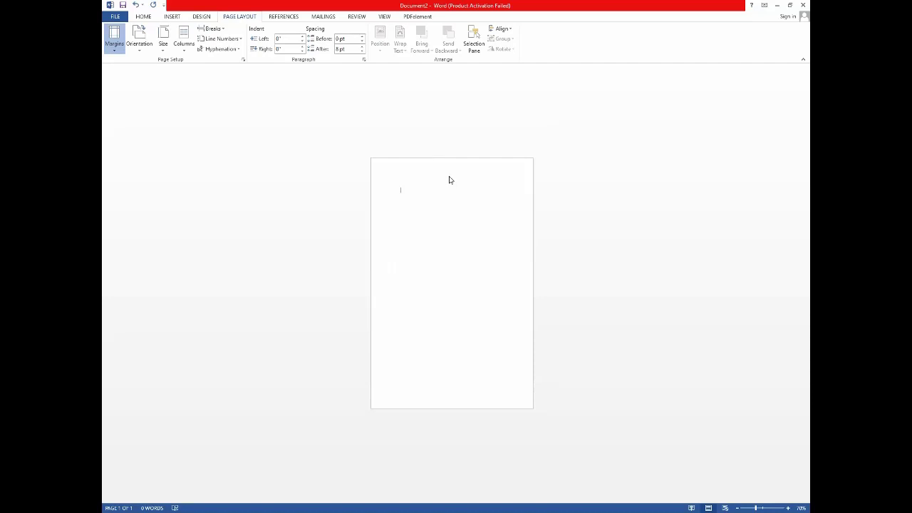
Set the section start to New page in the page setup's layout settings.
left_click(431, 151)
left_click(450, 174)
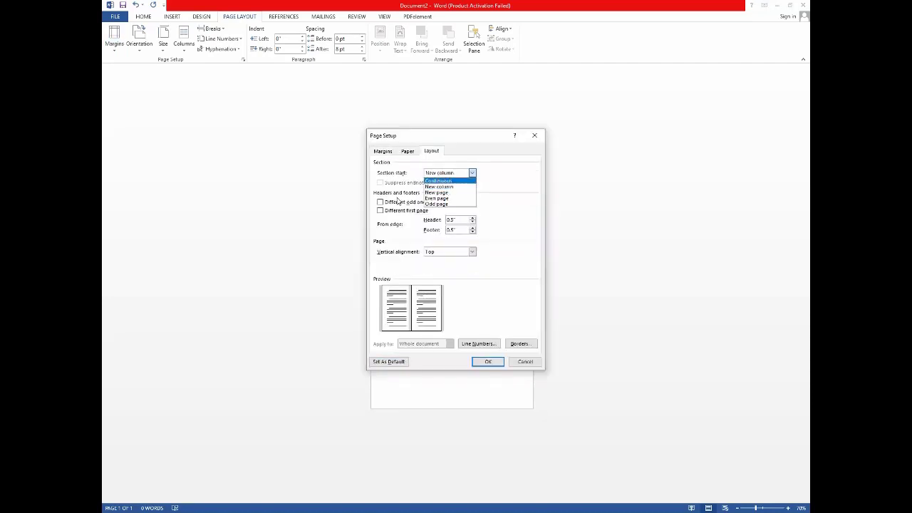
left_click(445, 186)
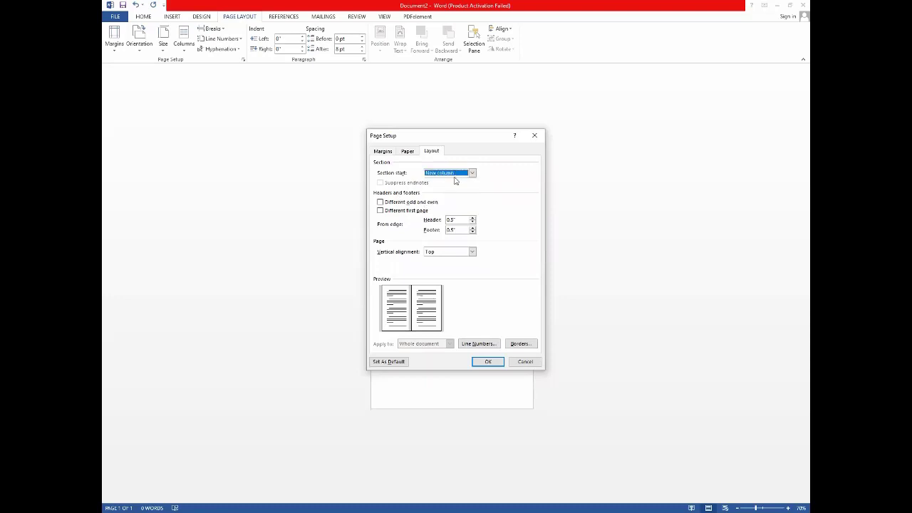
left_click(453, 177)
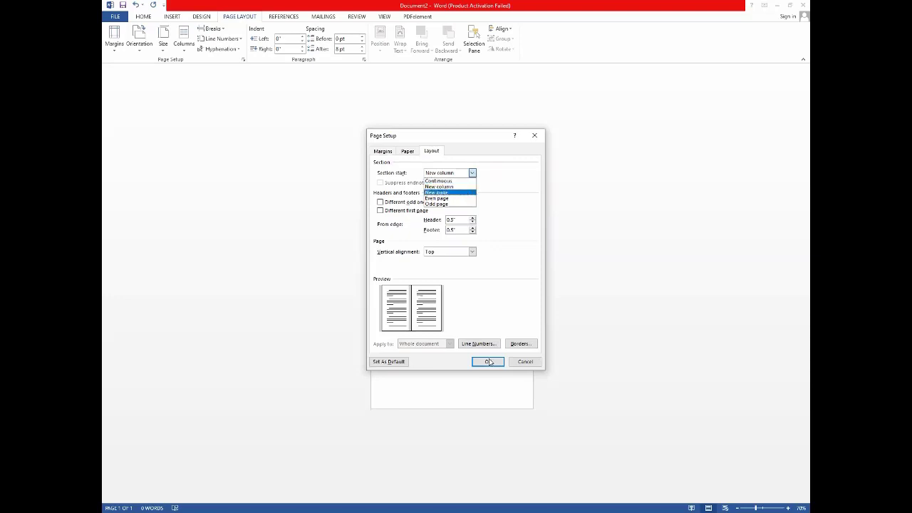
left_click(467, 192)
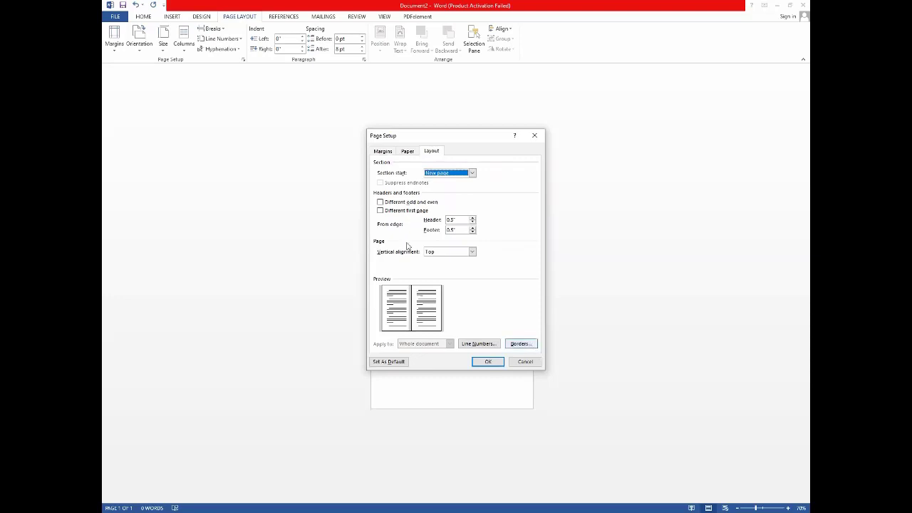
Add a dash-dot page border around all four sides of the page and apply it to the whole document.
left_click(522, 343)
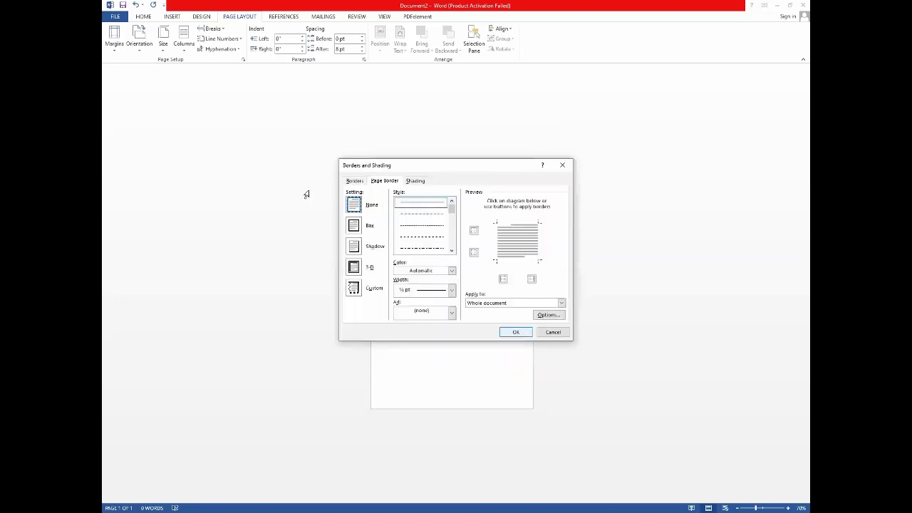
key("Return")
key("Return")
left_click(383, 175)
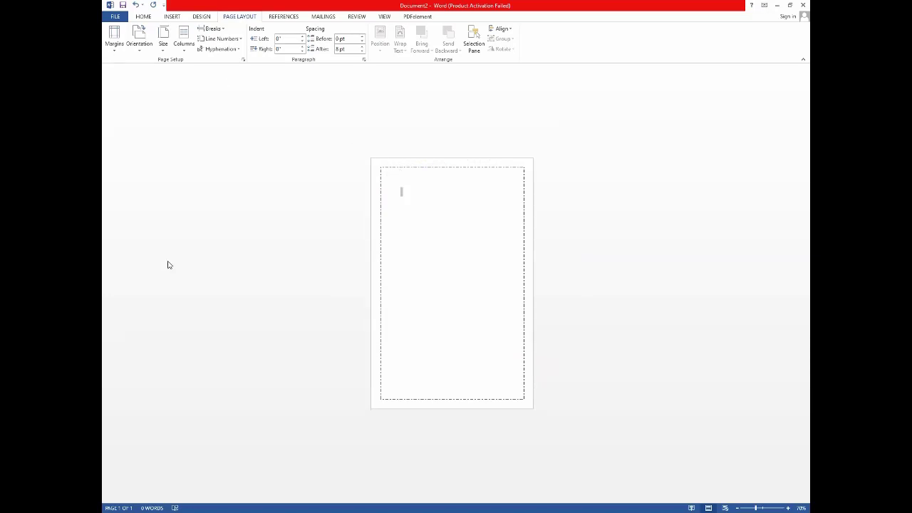
Reopen the page setup and review its section start and margin settings.
double_click(425, 156)
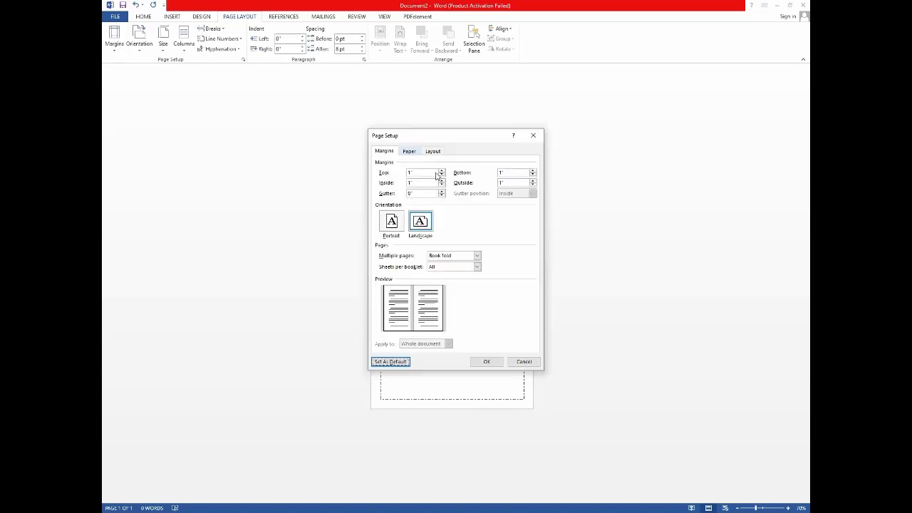
left_click(432, 151)
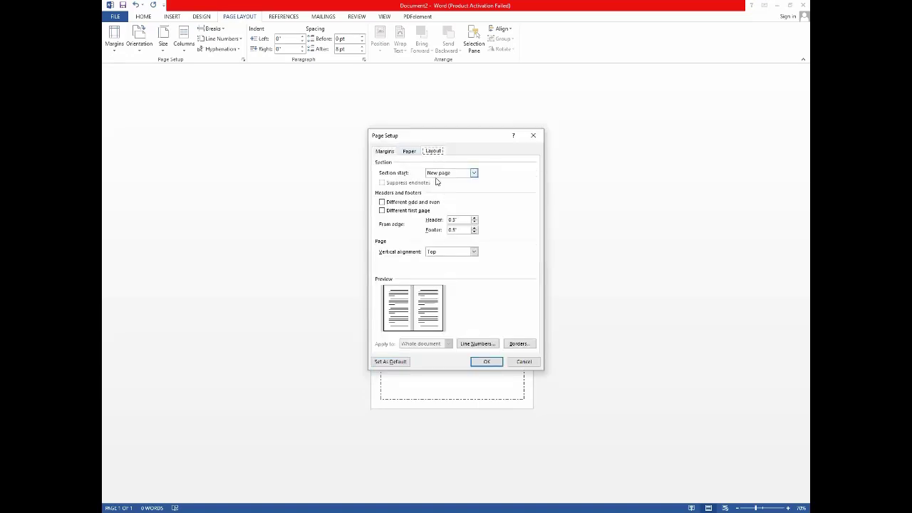
left_click(440, 173)
left_click(416, 162)
left_click(385, 151)
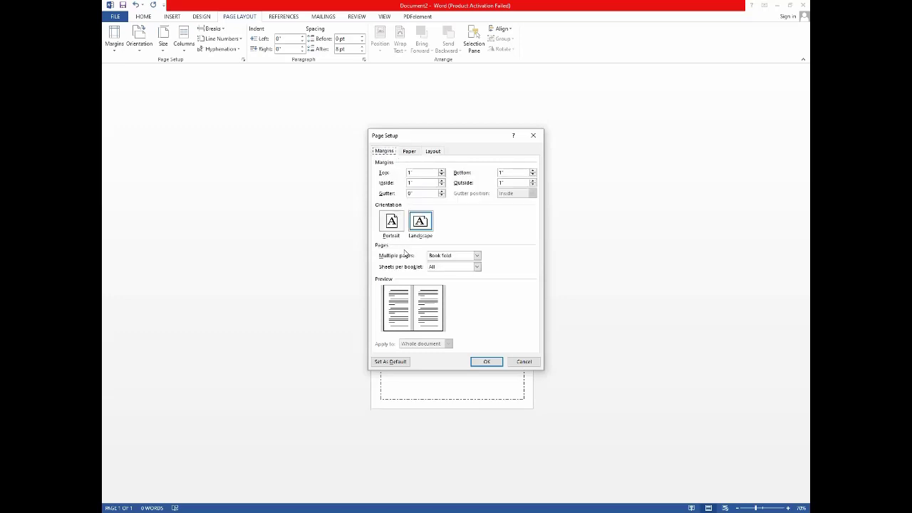
Try 2 pages per sheet and Normal for multiple pages, and cancel the page setup.
left_click(475, 257)
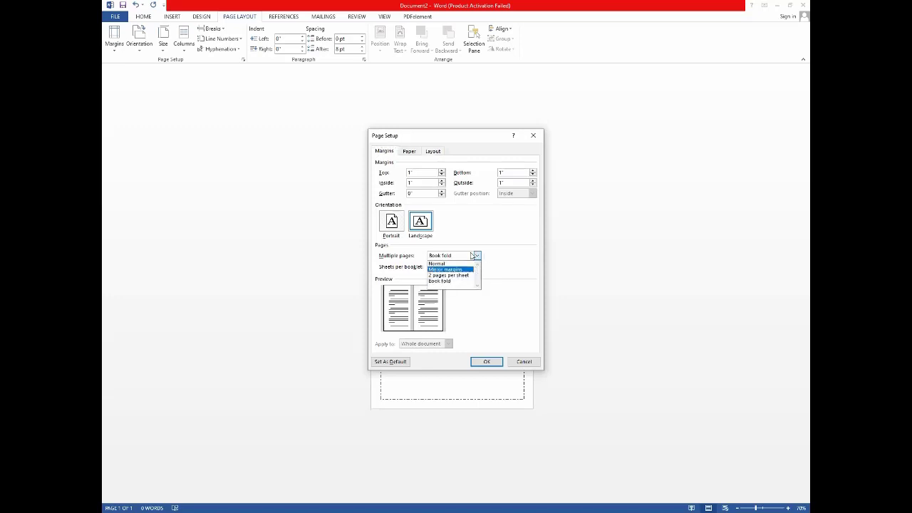
left_click(453, 275)
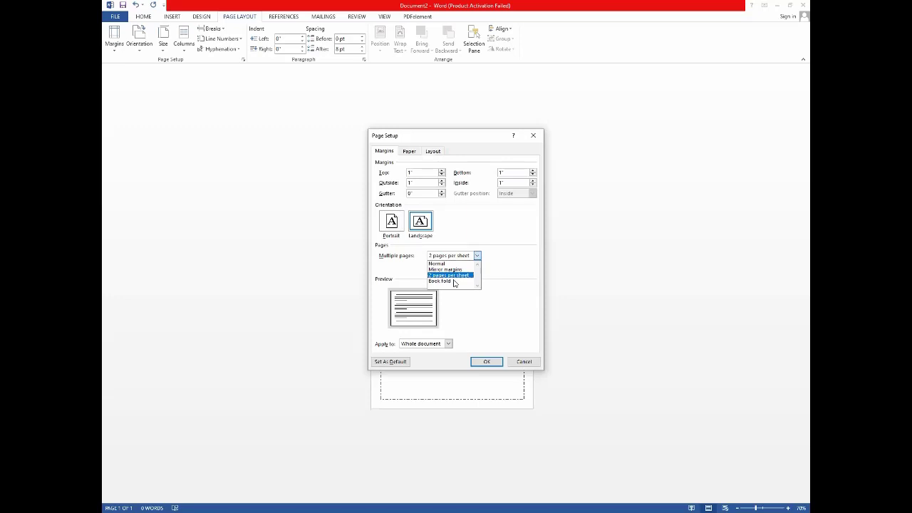
key("Up")
key("Up")
key("Return")
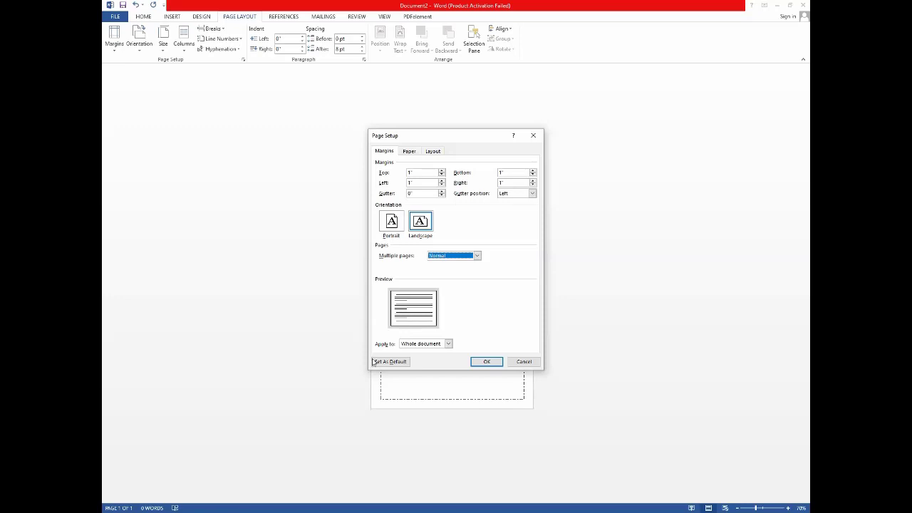
left_click(517, 362)
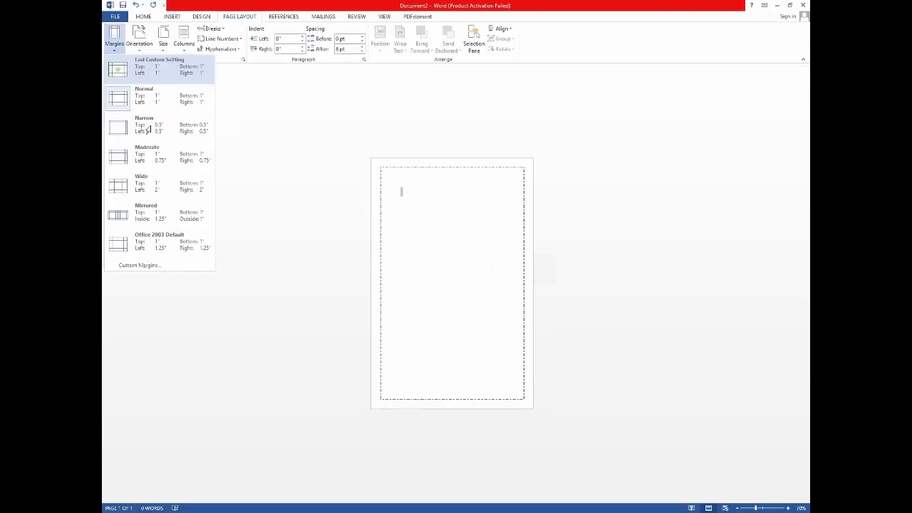
Apply the Narrow margin preset, and set multiple pages to Mirror margins for the whole document.
left_click(147, 129)
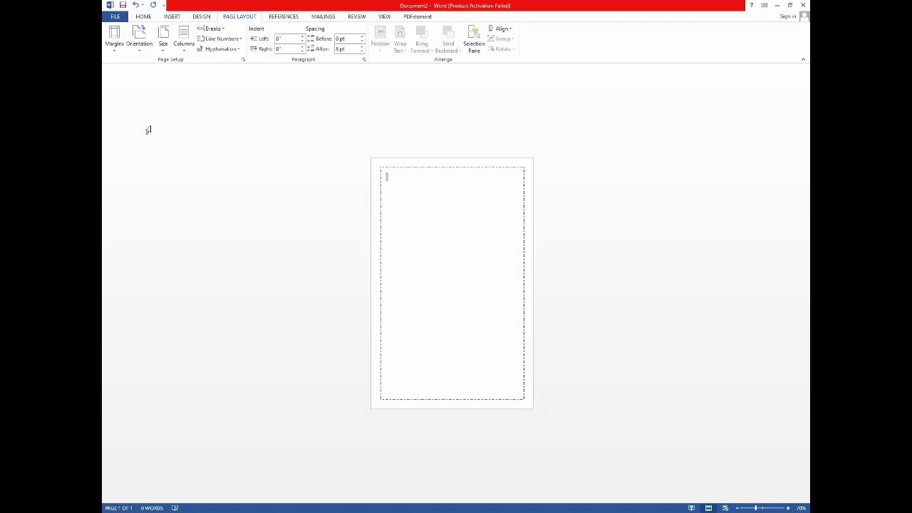
left_click(113, 53)
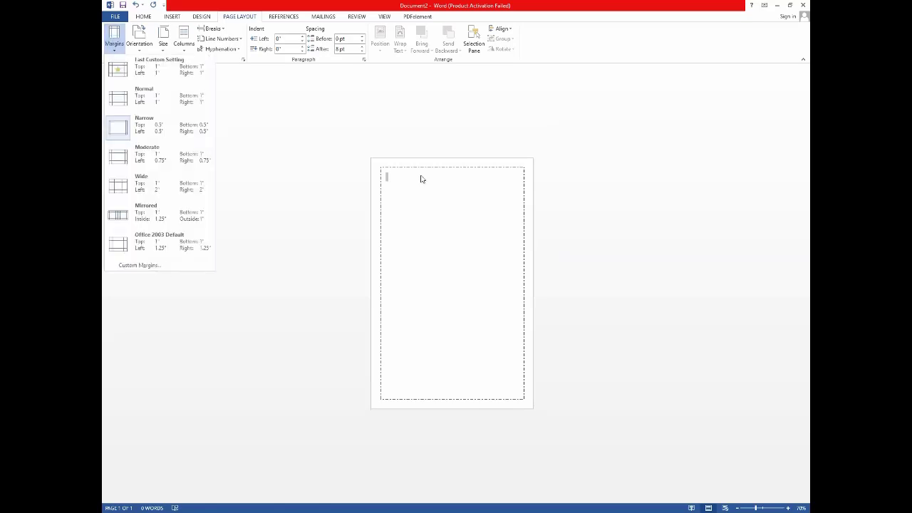
key("a")
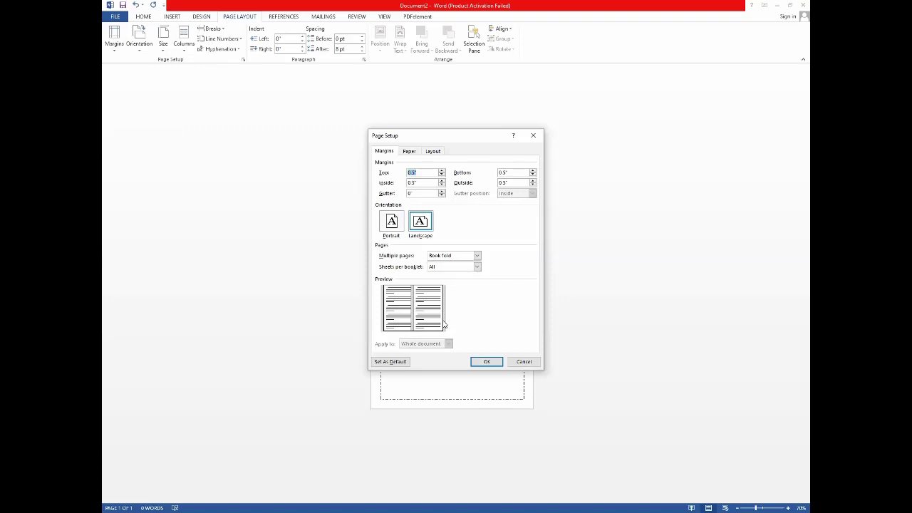
left_click(477, 257)
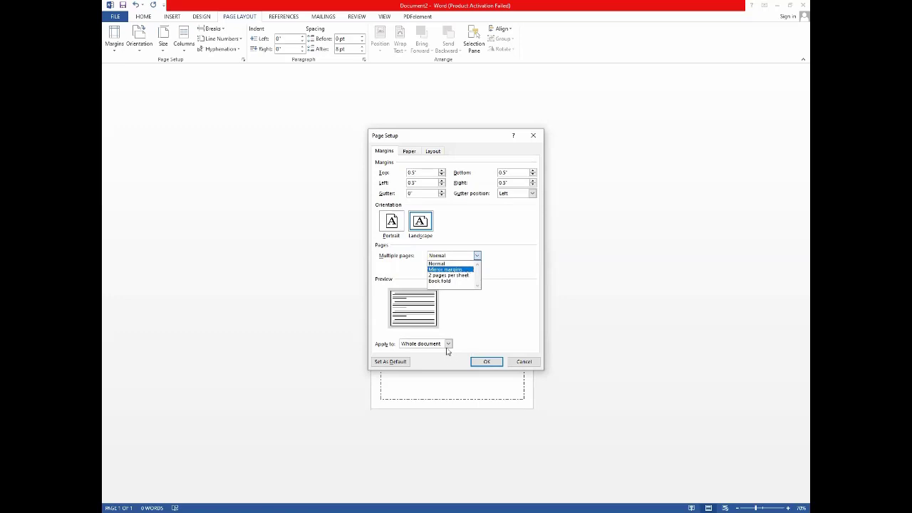
key("Return")
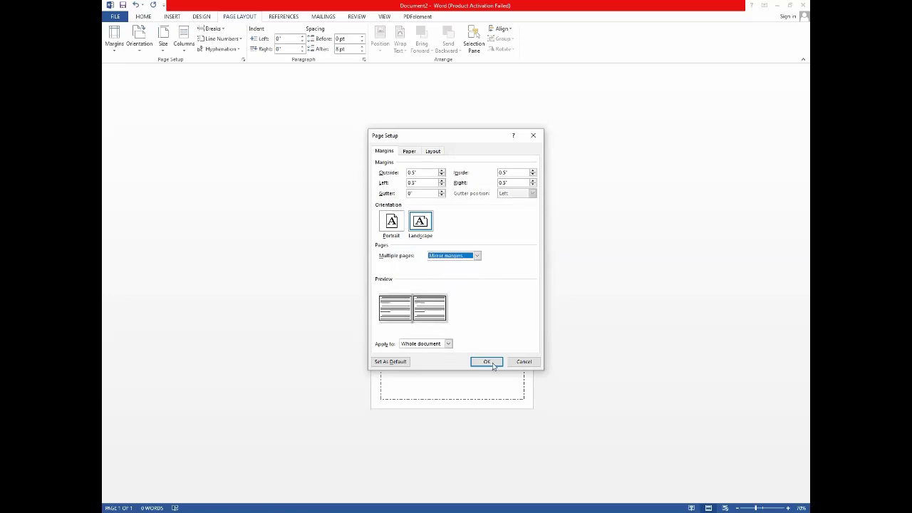
key("Tab")
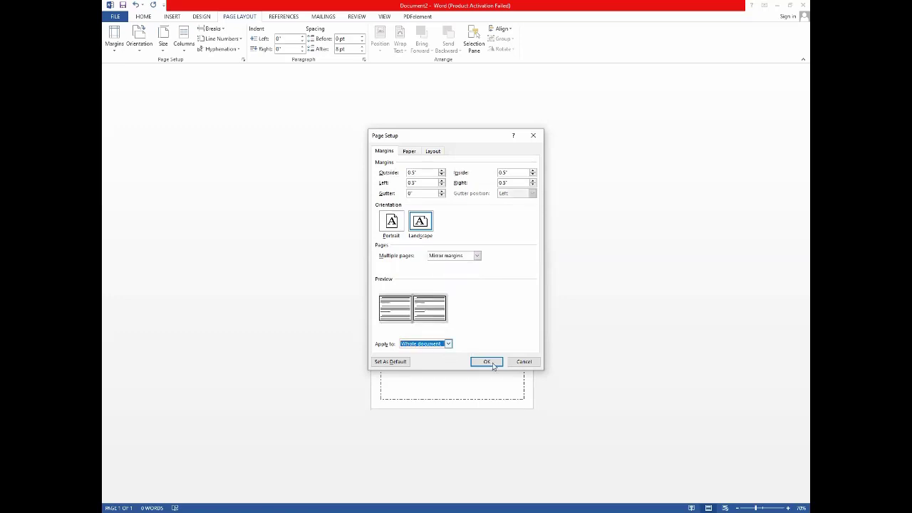
left_click(492, 363)
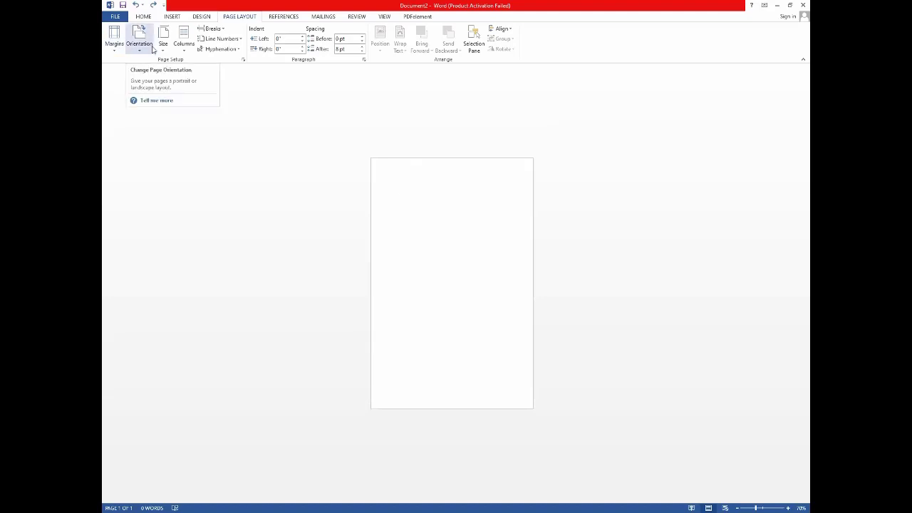
Try the A5 paper size, and set the document's paper size to A4.
left_click(139, 44)
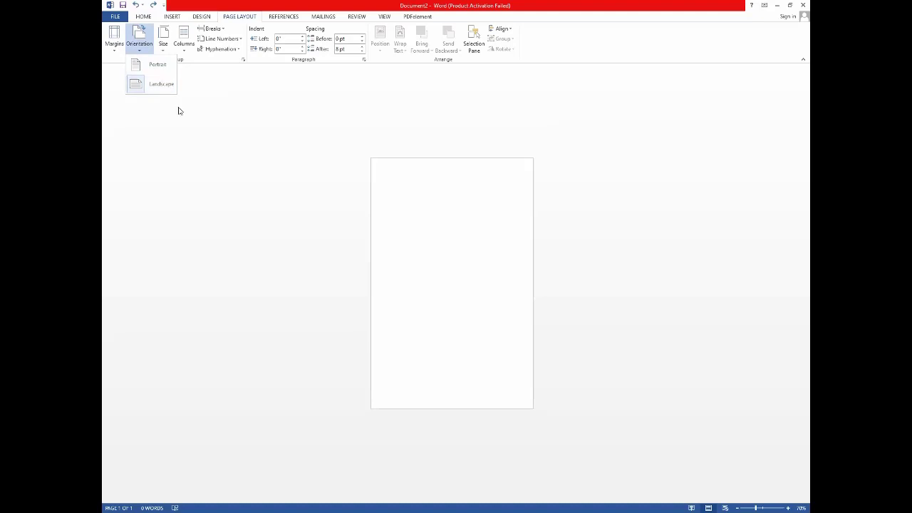
left_click(163, 39)
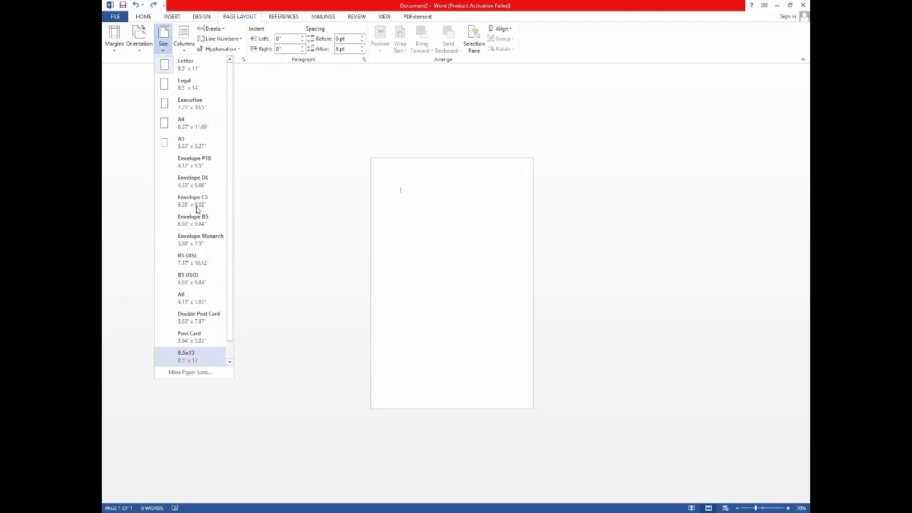
left_click(196, 145)
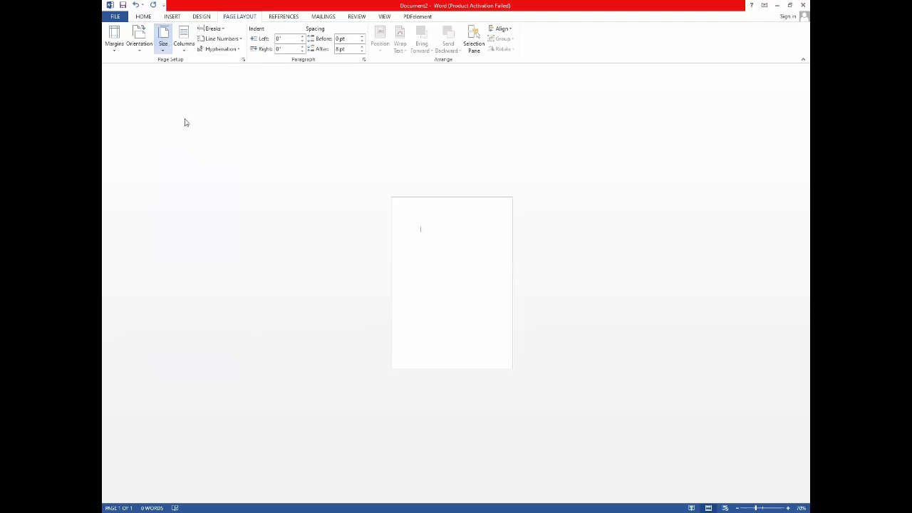
left_click(164, 43)
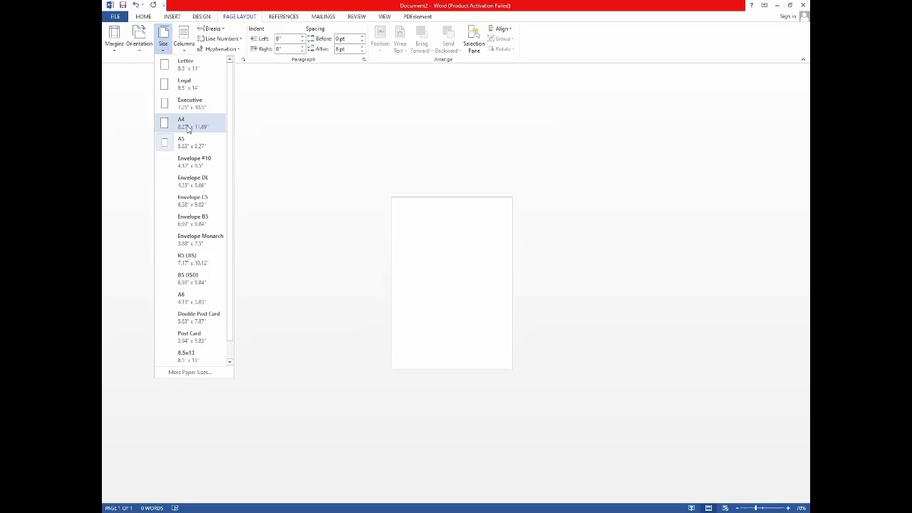
left_click(188, 125)
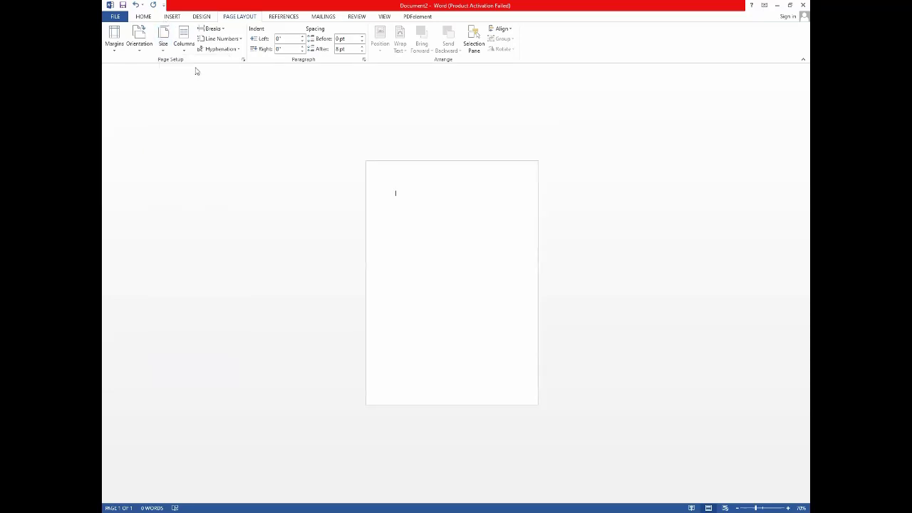
Try the Legal paper size, and return the document to A4.
left_click(163, 43)
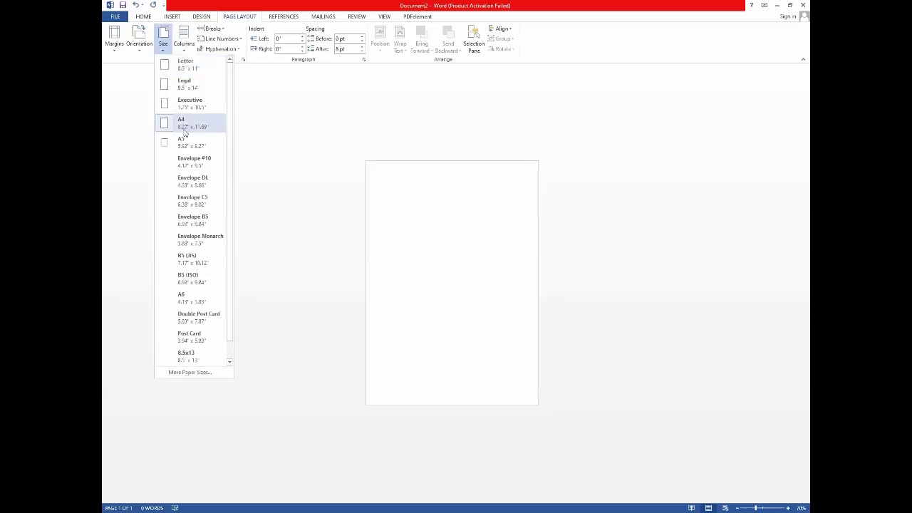
left_click(208, 88)
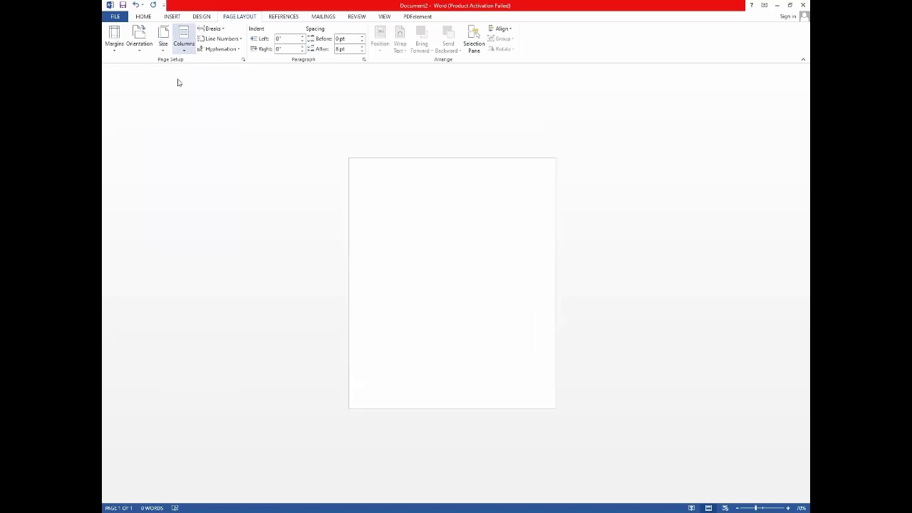
left_click(163, 41)
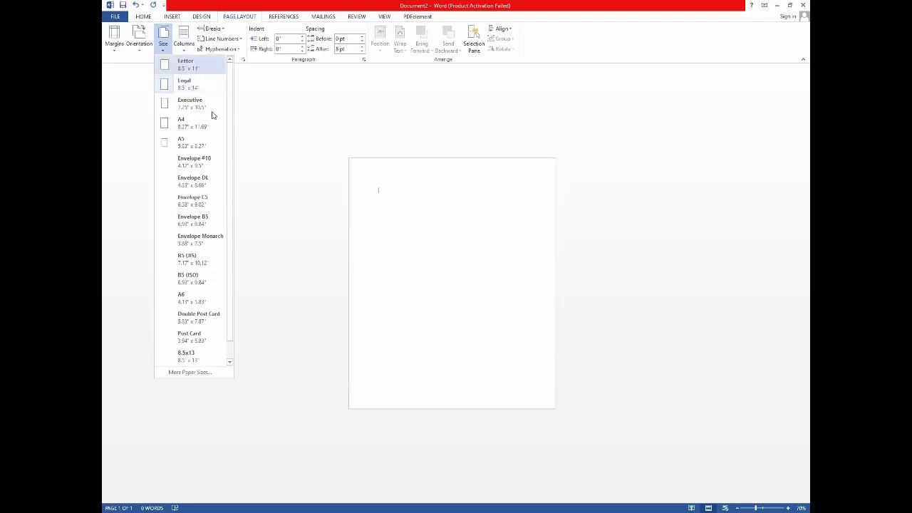
left_click(186, 64)
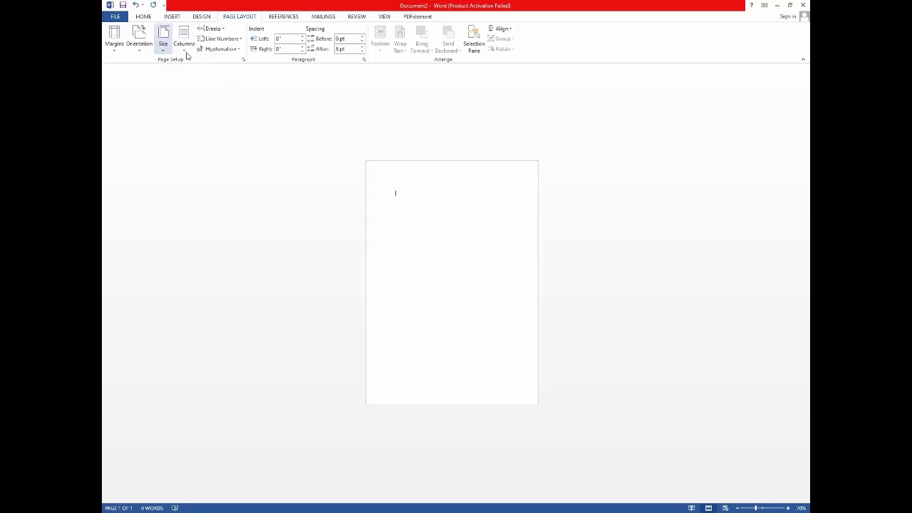
Open the detailed column settings to review their presets, width and spacing, and close them without applying anything.
left_click(187, 53)
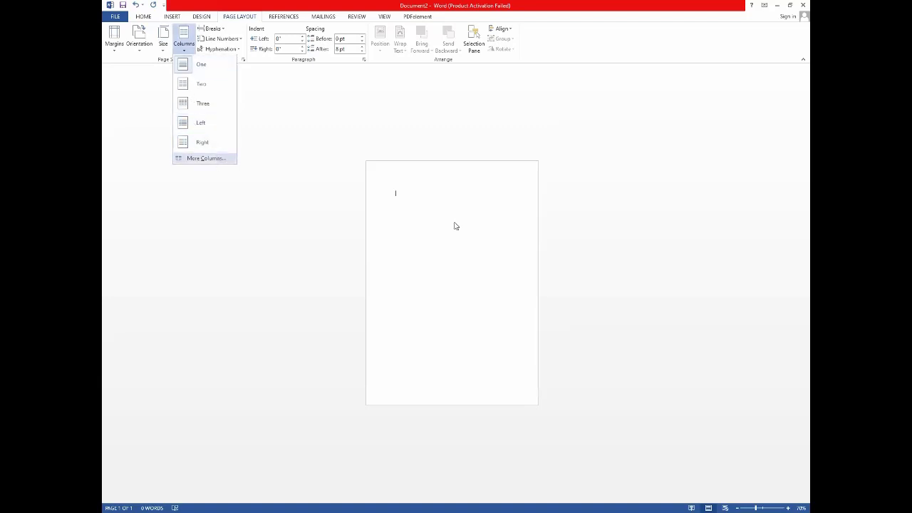
key("Return")
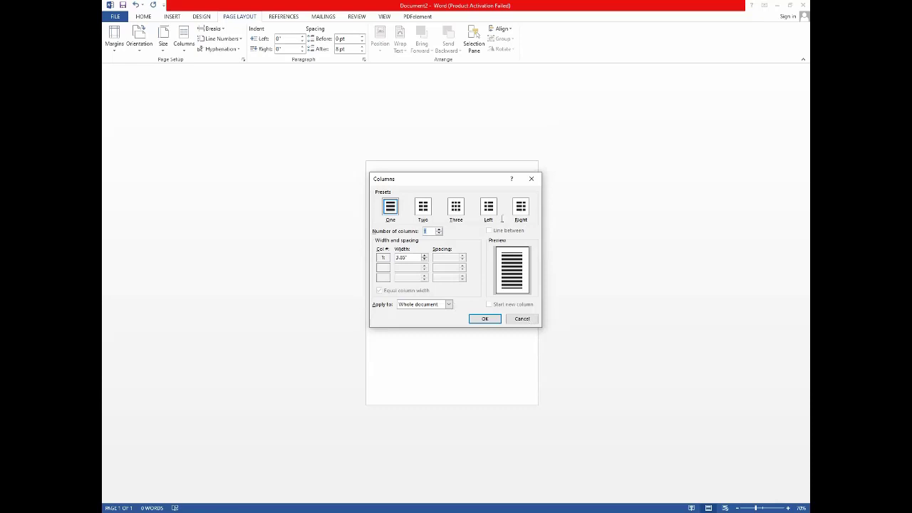
key("Escape")
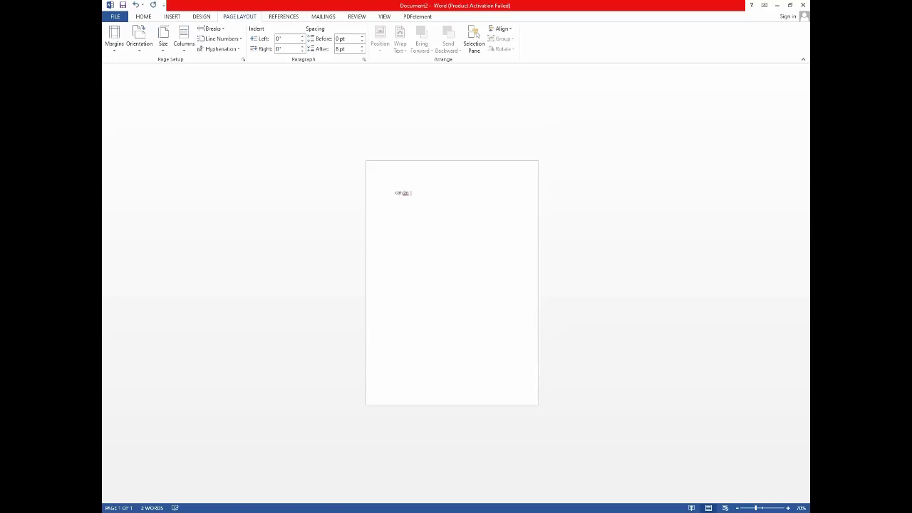
Add a run of filler letters after "cat cat" in the first column, and continue at the second column.
type("afafafdfdfafdfdsfd")
key("BackSpace")
key("BackSpace")
key("BackSpace")
key("BackSpace")
type("df")
key("BackSpace")
type("f")
key("BackSpace")
key("Return")
Fill the second column with repeated pasted lines of "cat" until the text runs onto a second page.
key("ctrl+v")
type("cat")
key("ctrl+v")
key("ctrl+v")
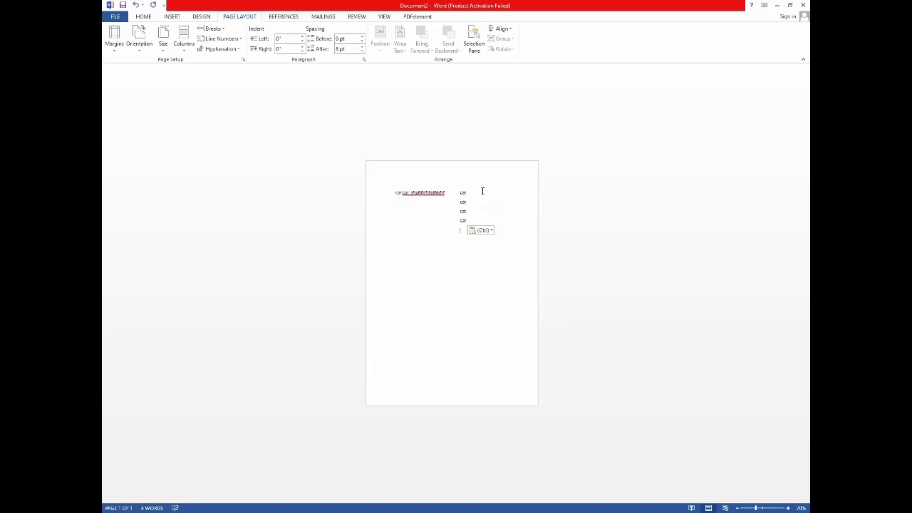
key("ctrl+v")
key("ctrl+v")
key("ctrl+v")
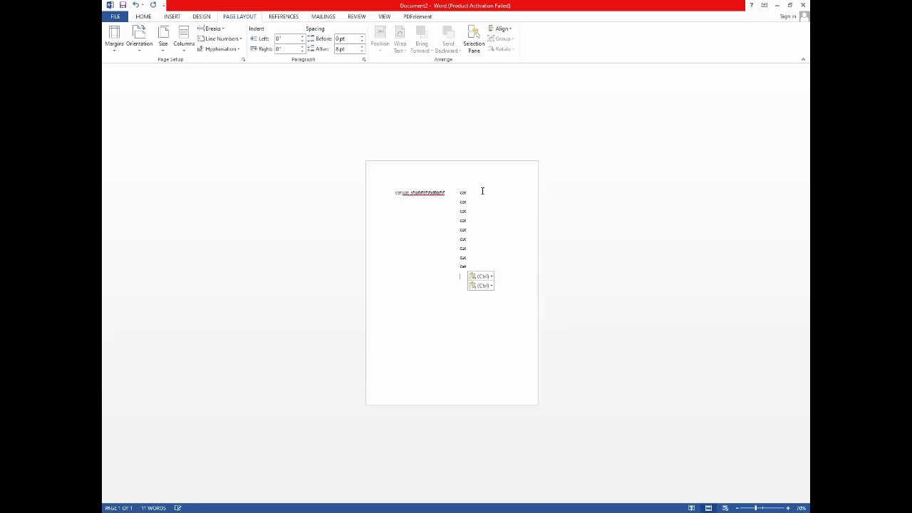
key("ctrl+v")
key("ctrl+v")
key("ctrl+v")
key("ctrl+v")
key("ctrl+v")
key("ctrl+v")
key("ctrl+v")
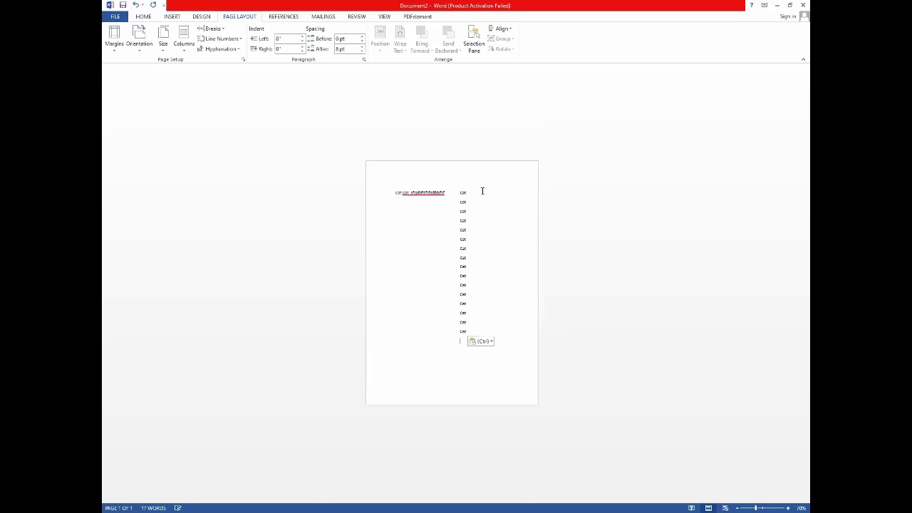
key("ctrl+v")
key("ctrl+v")
key("ctrl+v")
key("ctrl+v")
key("ctrl+v")
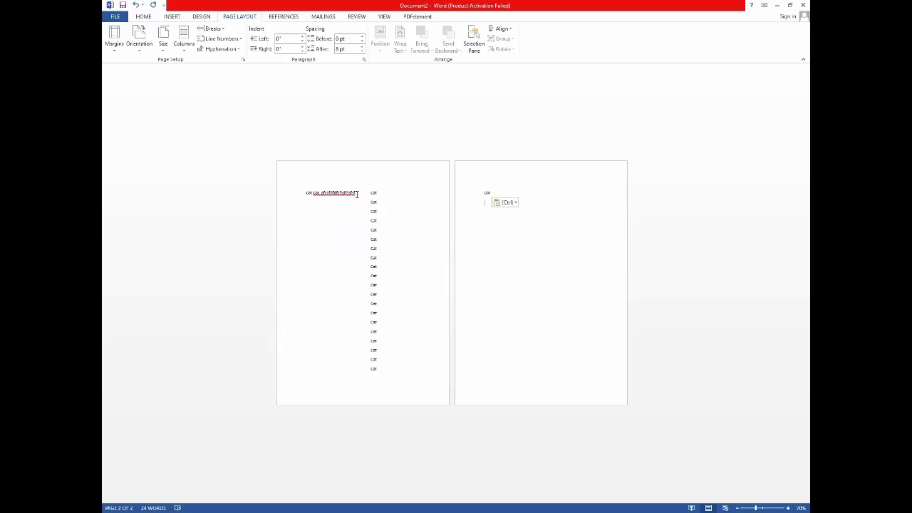
Add a line reading "cat" below the filler text in the first column, and leave the second column's first line empty.
left_click(413, 195)
key("Return")
type("cat")
key("BackSpace")
left_click(370, 192)
Review the available column presets and dismiss them without choosing one.
left_click(184, 44)
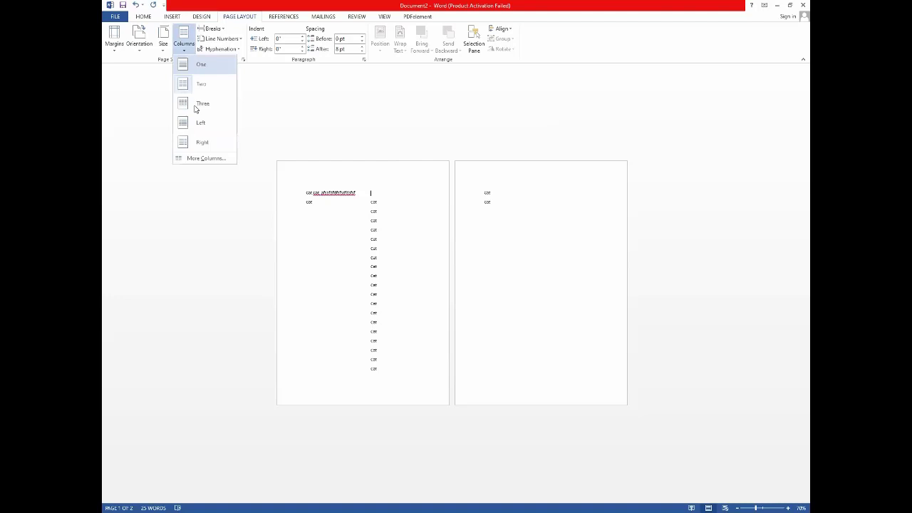
left_click(753, 111)
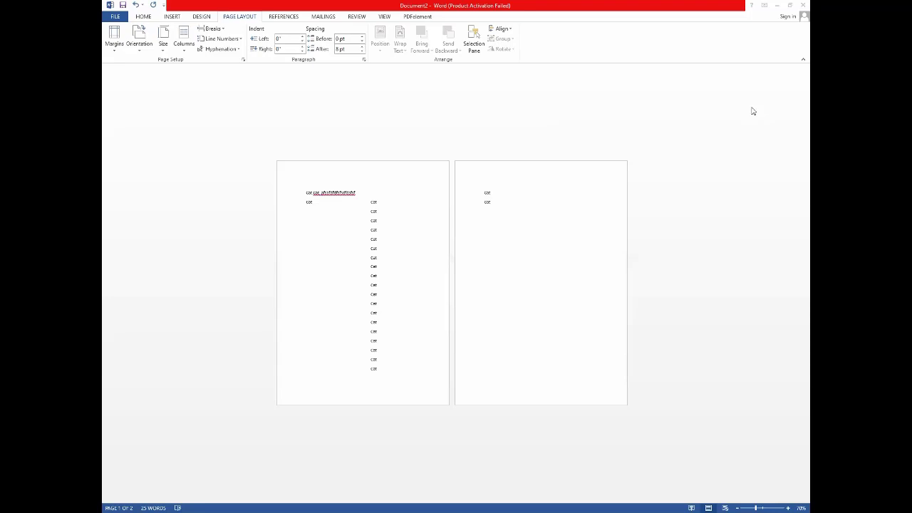
left_click(752, 111)
Select the entire document and delete all of its text.
double_click(333, 312)
key("ctrl+a")
key("Delete")
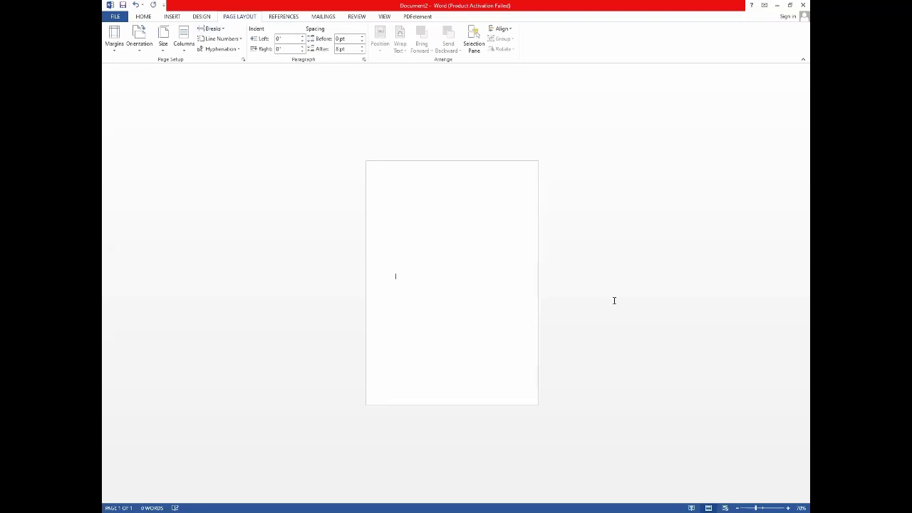
Enter the word "cat" twice in the column layout, and separate the two words with blank lines and a break.
triple_click(488, 194)
type("cm")
left_click(418, 193)
type("cm")
key("Return")
key("Up")
key("Return")
key("Up")
key("Return")
key("Return")
key("Return")
key("ctrl+Return")
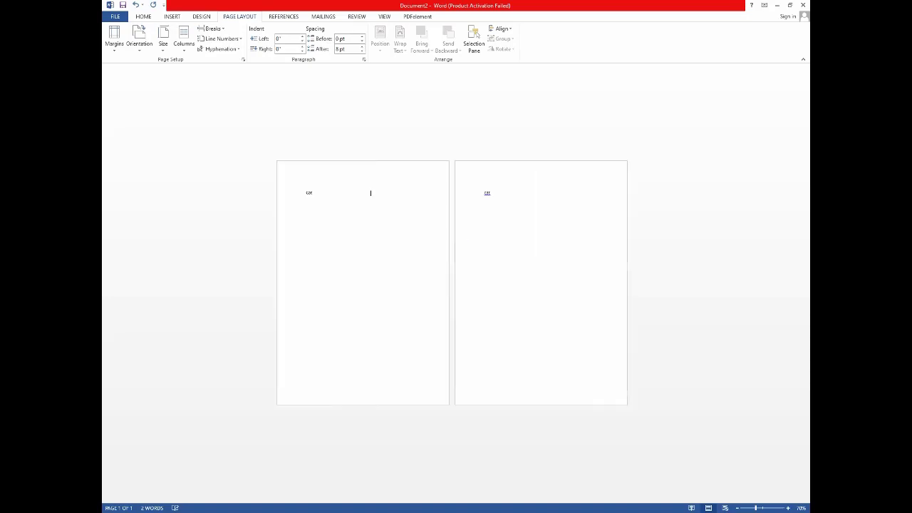
Remove the break and all remaining blank lines and text, leaving the document empty.
key("BackSpace")
key("BackSpace")
key("BackSpace")
key("BackSpace")
key("BackSpace")
key("BackSpace")
key("BackSpace")
key("BackSpace")
key("BackSpace")
key("BackSpace")
key("BackSpace")
key("BackSpace")
key("BackSpace")
key("BackSpace")
key("BackSpace")
key("BackSpace")
key("BackSpace")
key("BackSpace")
key("BackSpace")
key("BackSpace")
key("BackSpace")
key("BackSpace")
key("BackSpace")
key("BackSpace")
key("BackSpace")
key("BackSpace")
key("BackSpace")
key("BackSpace")
key("BackSpace")
key("ctrl+a")
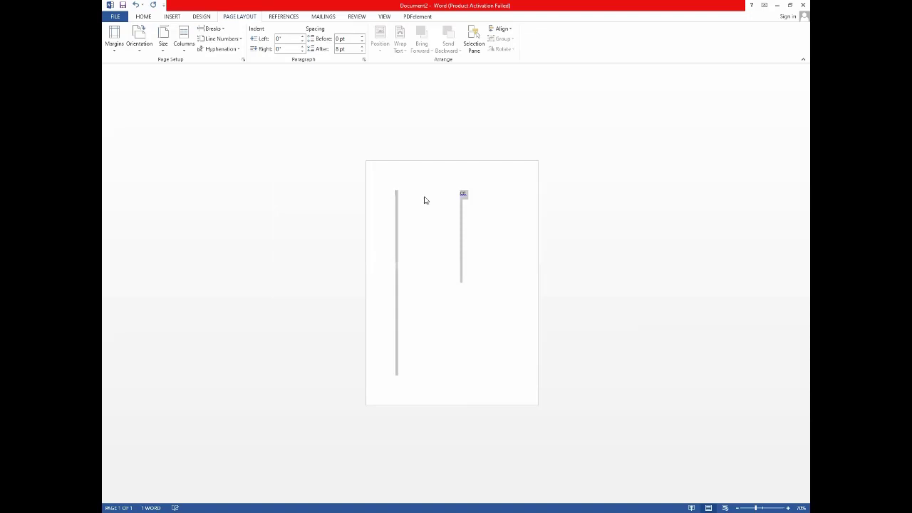
key("Delete")
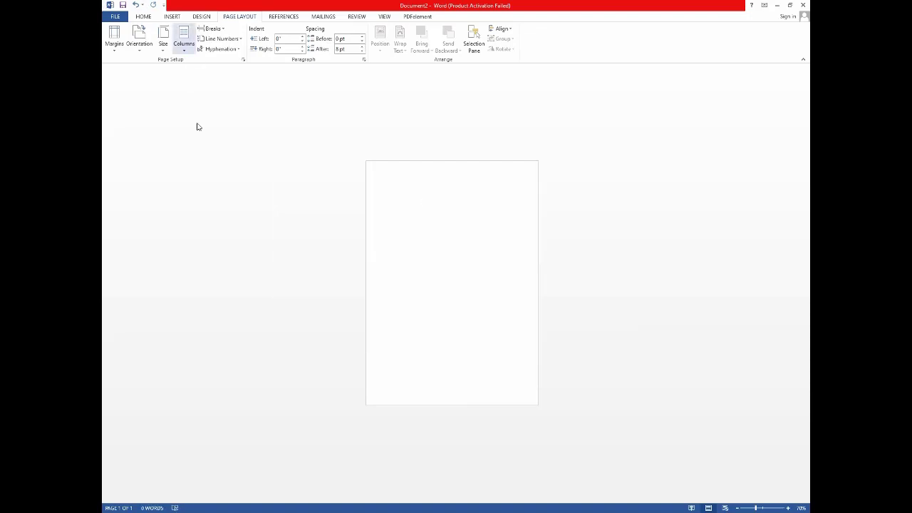
Enter a block of square characters at the start of the first column, with one more on a separate line.
left_click(395, 192)
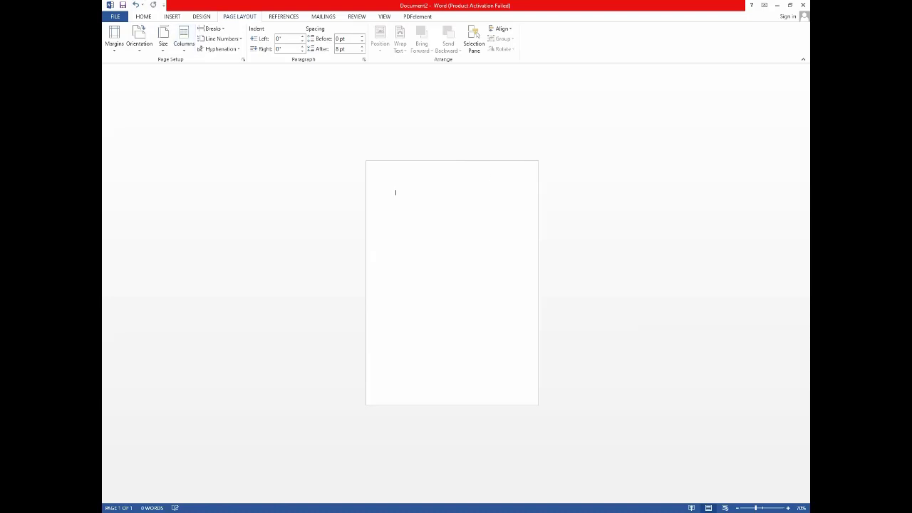
key("ctrl+v")
type("□□□□□□□□□□□□□□□□□□□□□□□□□□□□□□□□")
key("Return")
key("ctrl+Return")
key("BackSpace")
Apply the Right column preset to the document, and insert a break to continue on a new page.
left_click(183, 40)
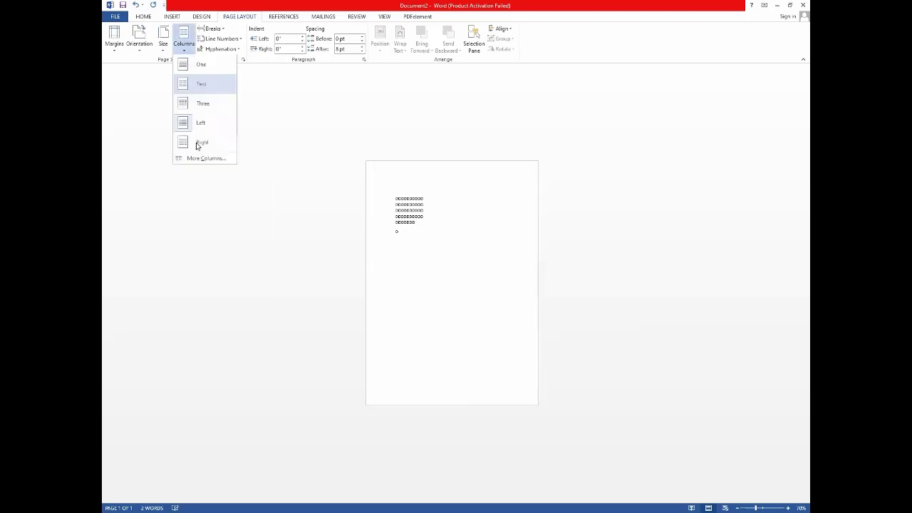
left_click(366, 175)
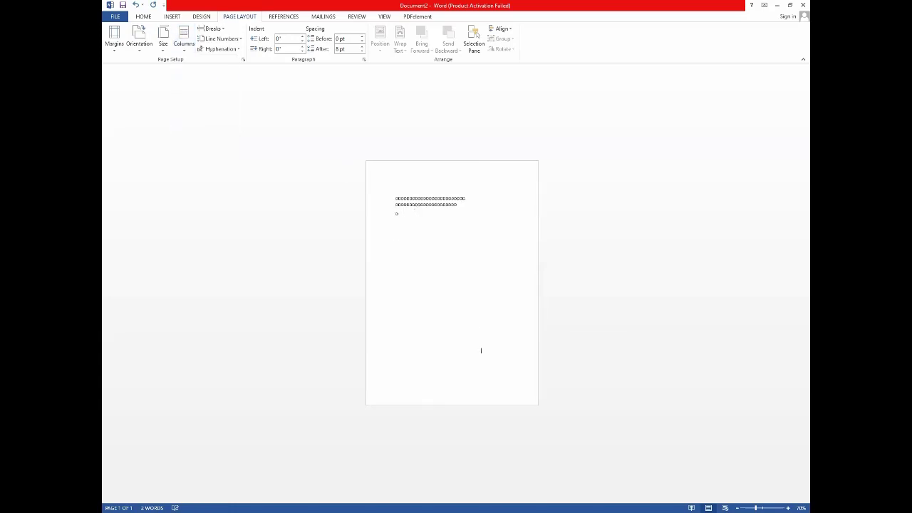
key("ctrl+Return")
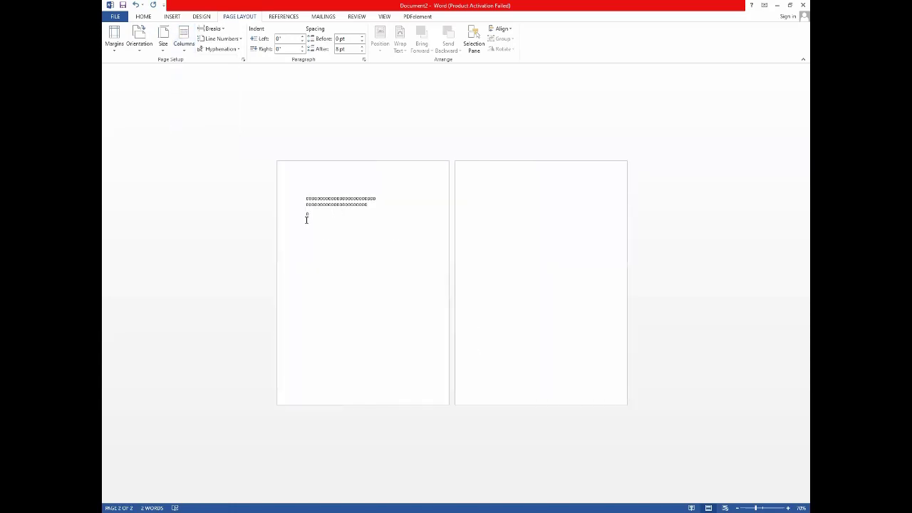
Select and delete all text, blank lines and breaks across both pages, leaving the document empty.
left_click_drag(319, 199, 314, 198)
left_click_drag(317, 199, 277, 200)
key("ctrl+a")
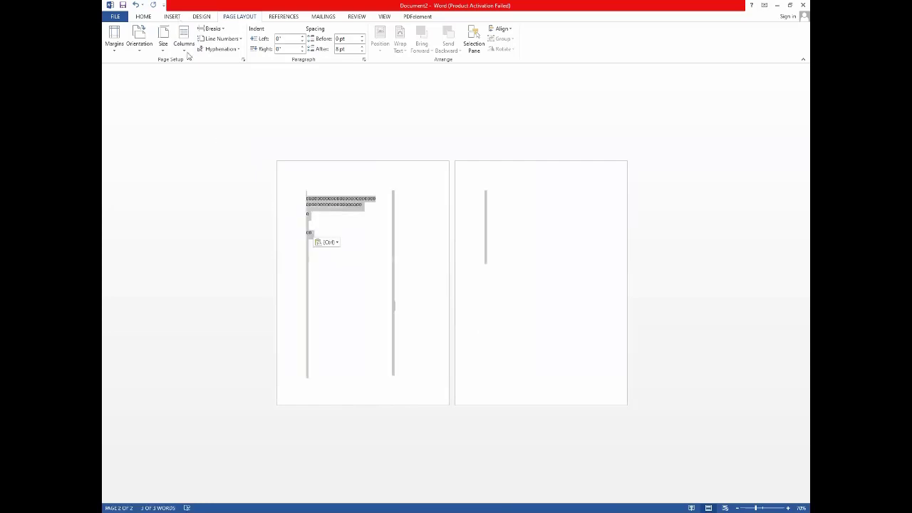
Apply the Three column preset and enter a long run of the letter "o" at the start of the first column.
left_click(187, 55)
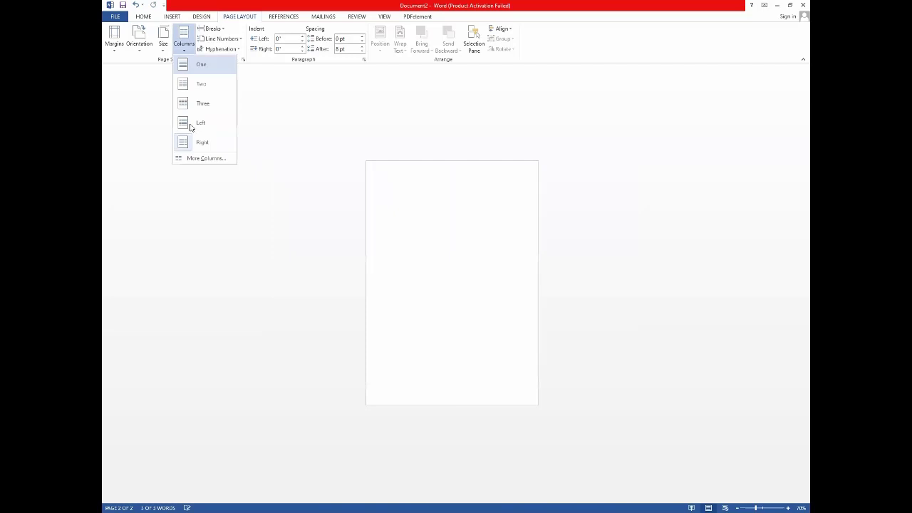
left_click(375, 203)
type("asd")
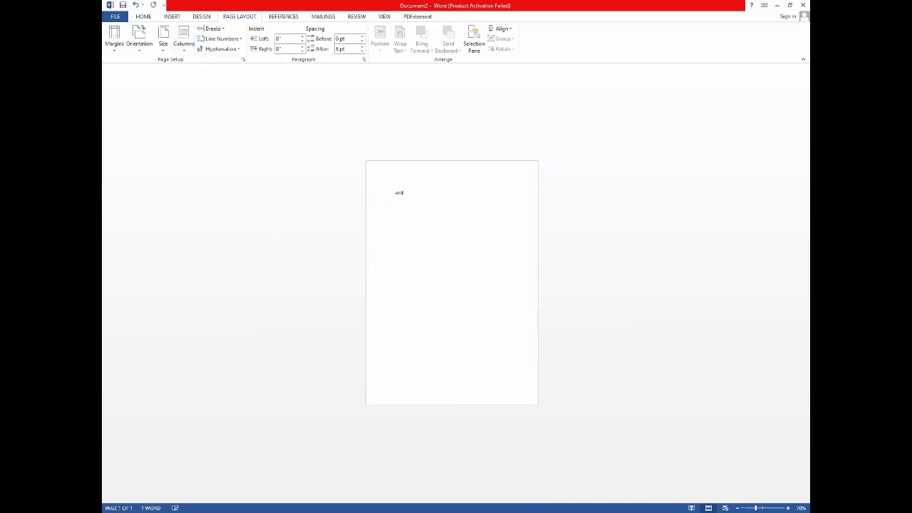
type("ddddddddddddddddddddddddddddd")
key("ctrl+a")
key("Delete")
type("ooooooooooooooooooo")
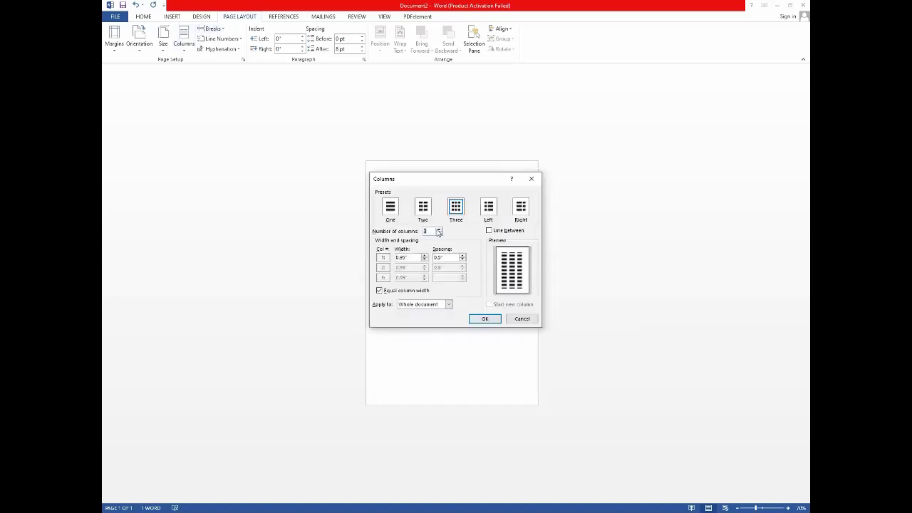
Try a custom layout of 7 equal-width columns for the whole document, and discard the settings.
left_click(438, 230)
left_click(438, 229)
left_click(438, 230)
left_click(438, 230)
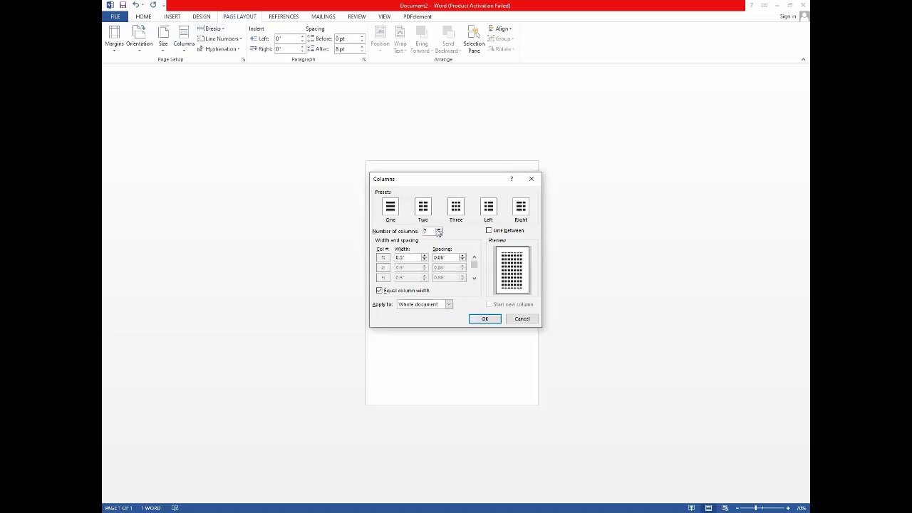
left_click(438, 230)
left_click(424, 256)
left_click(424, 261)
left_click(550, 298)
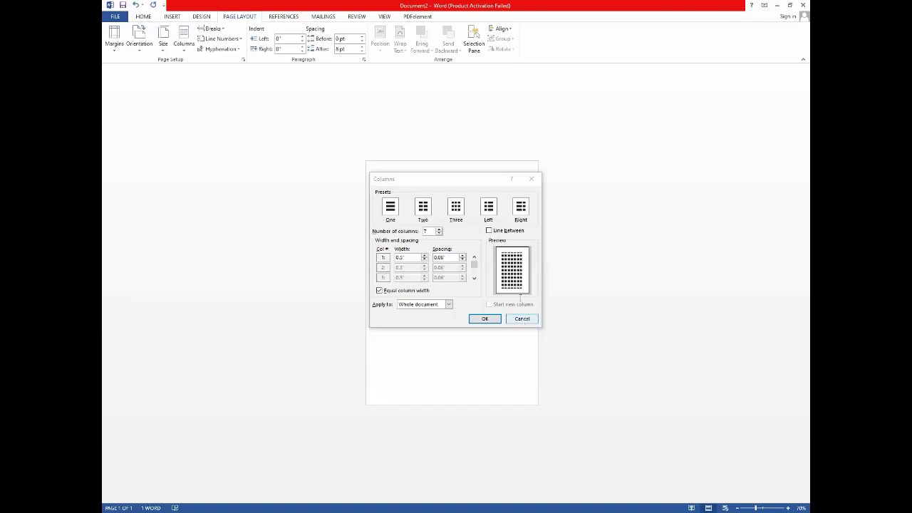
Clear all sample text and blank lines from the three-column page.
key("Return")
key("ctrl+a")
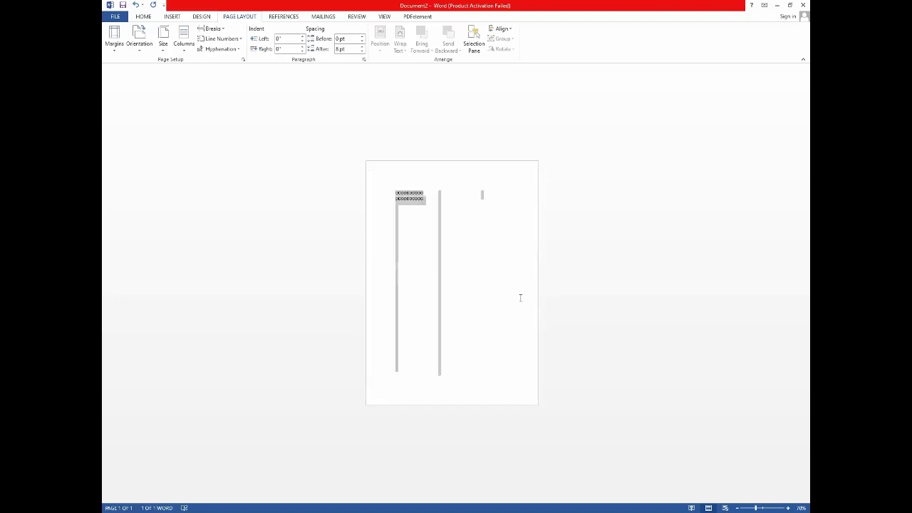
key("Delete")
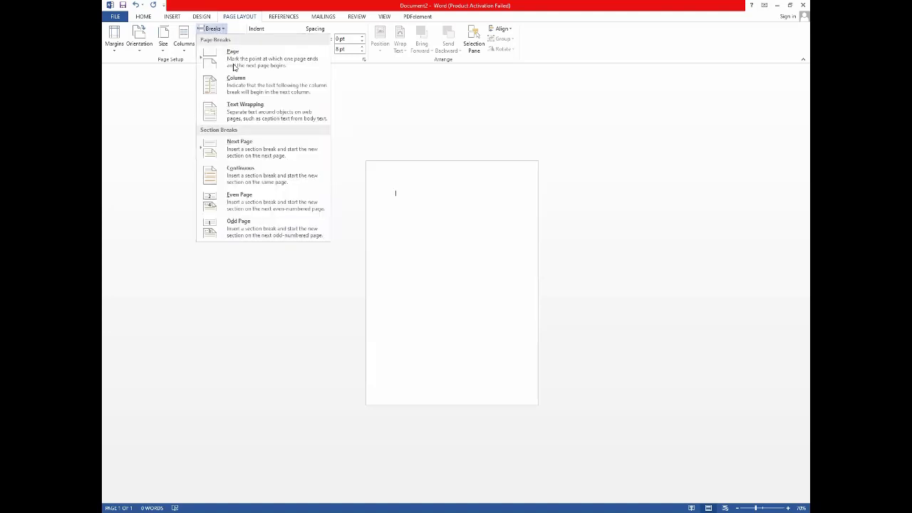
Insert a page break in the empty document, and add an Even Page section break after it.
left_click(232, 57)
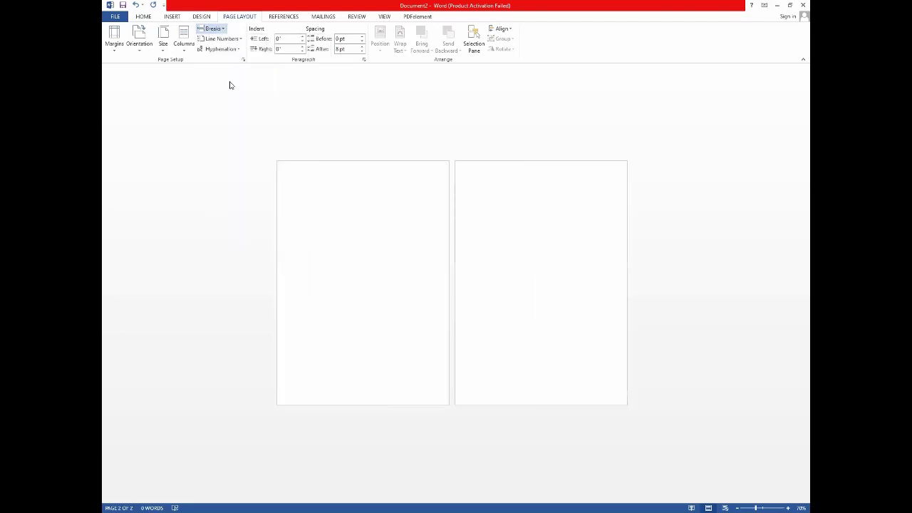
left_click(212, 29)
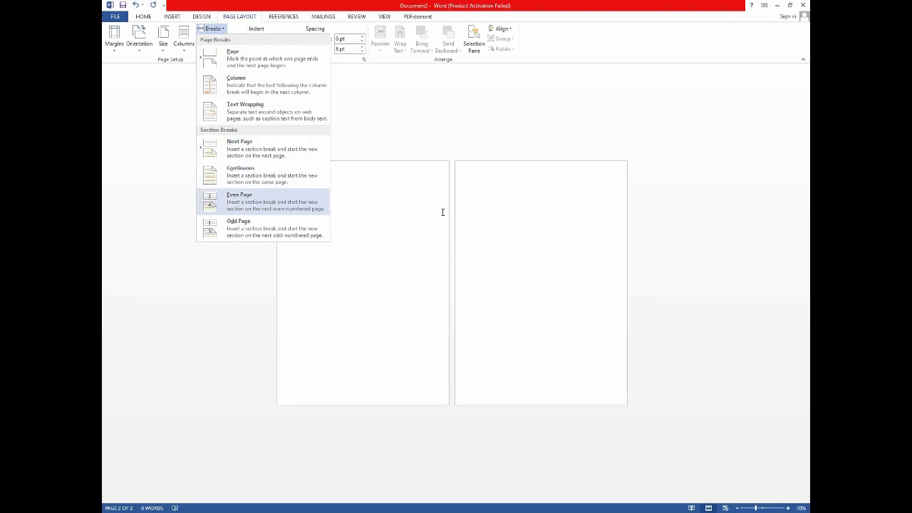
key("Return")
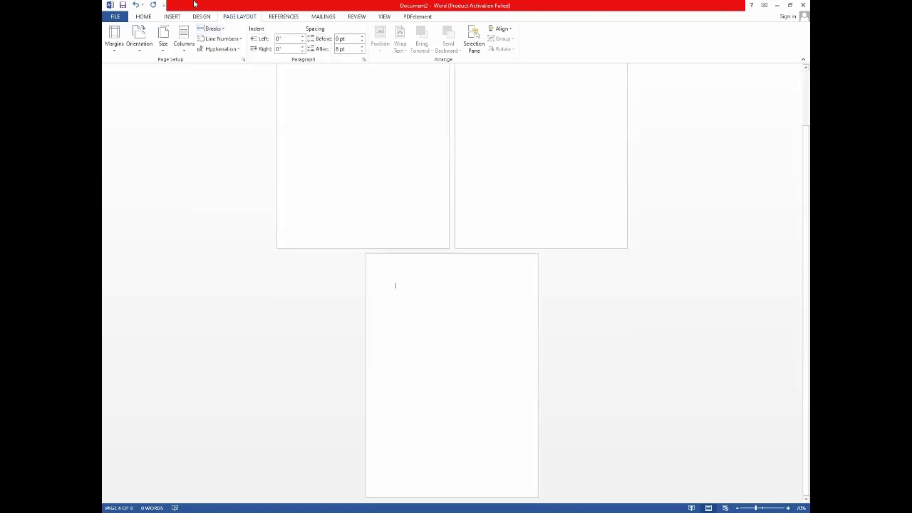
Insert an Odd Page section break at the end of the document.
scroll(224, 57, "up", 2)
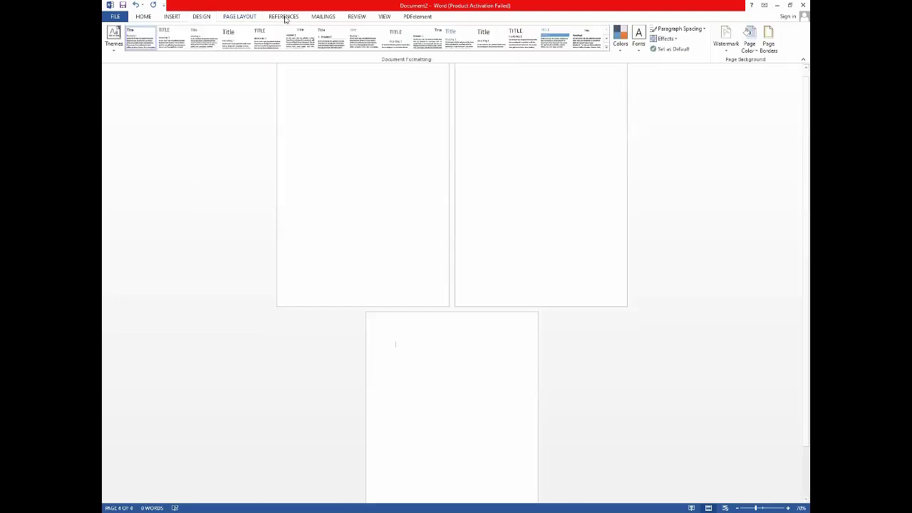
scroll(274, 17, "up", 2)
scroll(206, 56, "down", 3)
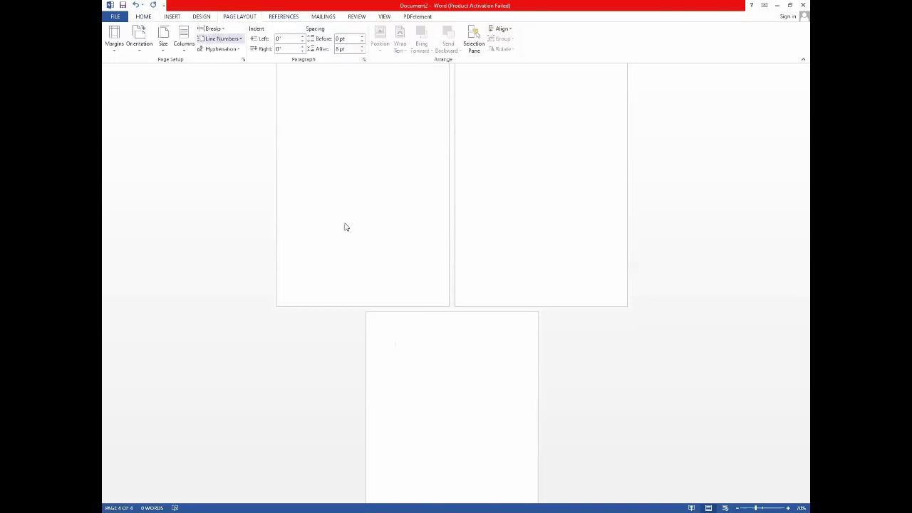
left_click(213, 29)
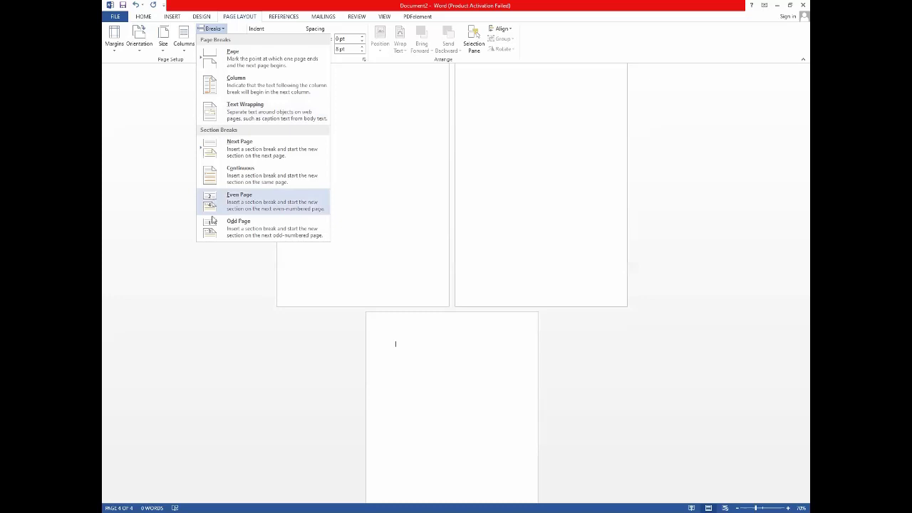
left_click(245, 239)
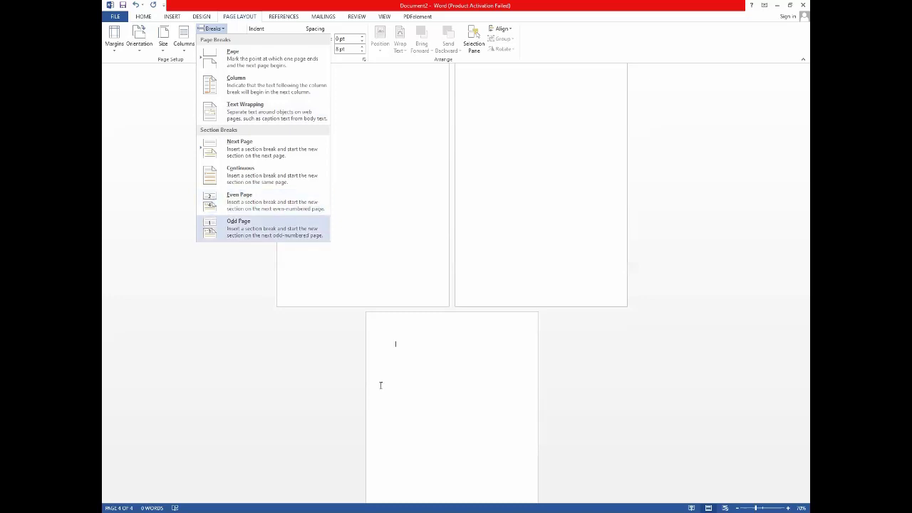
scroll(320, 230, "up", 2)
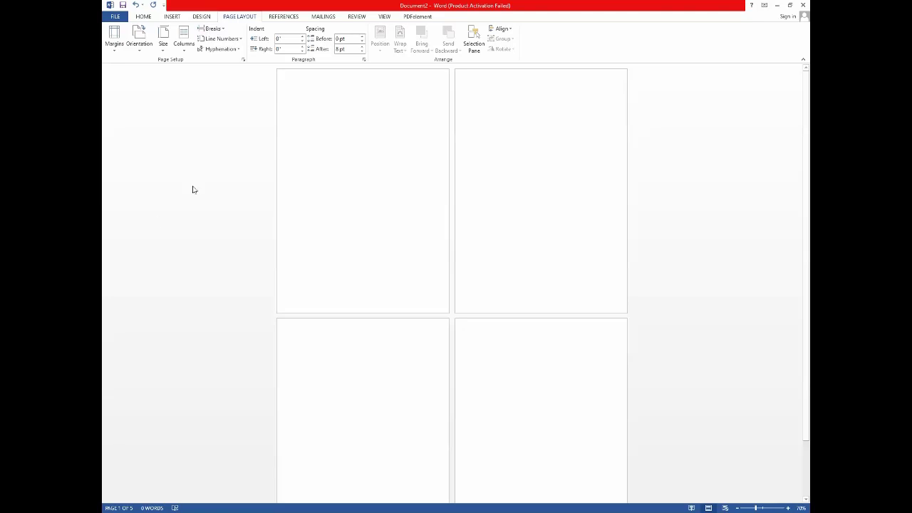
Show the page thumbnails and look through pages 1, 2, 4 and 5 to examine how the section breaks number them.
key("ctrl+f")
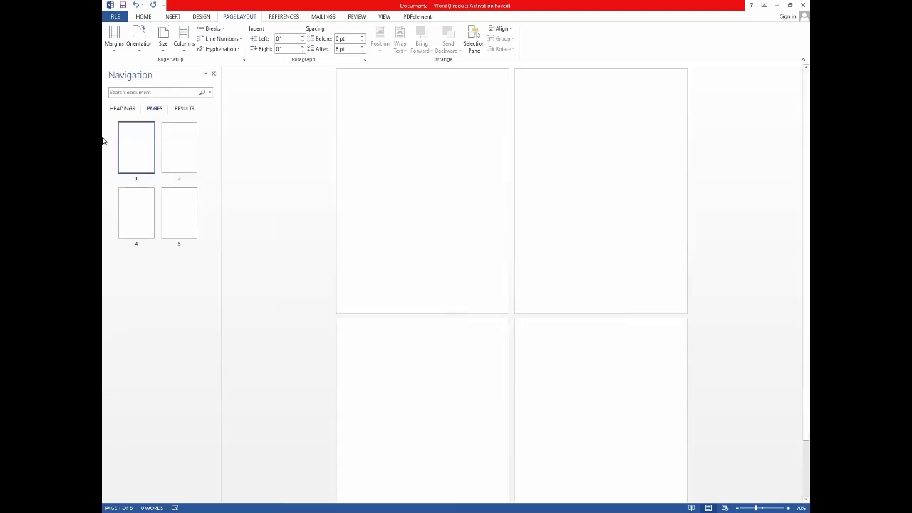
left_click(168, 160)
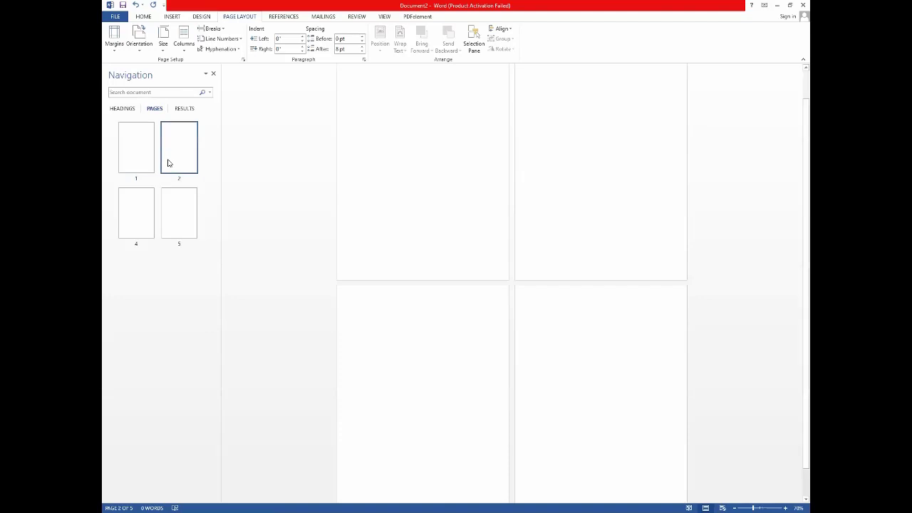
left_click(143, 225)
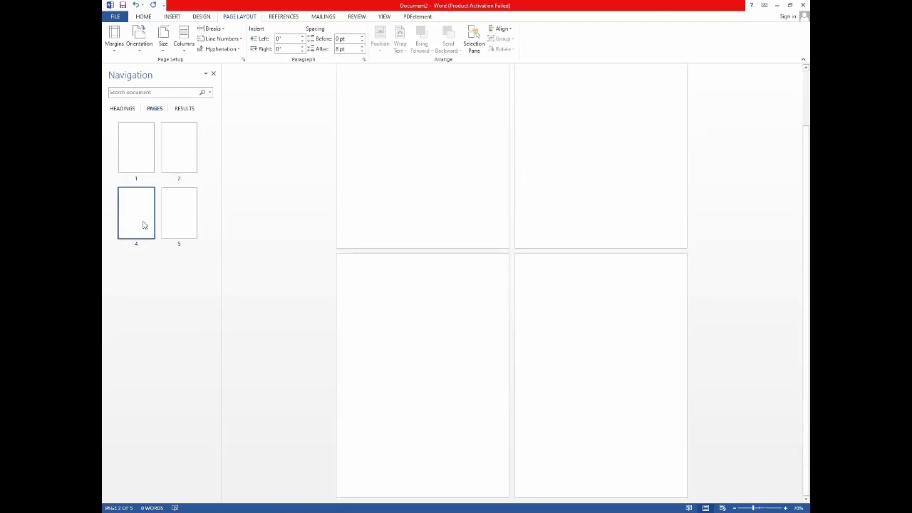
left_click(186, 168)
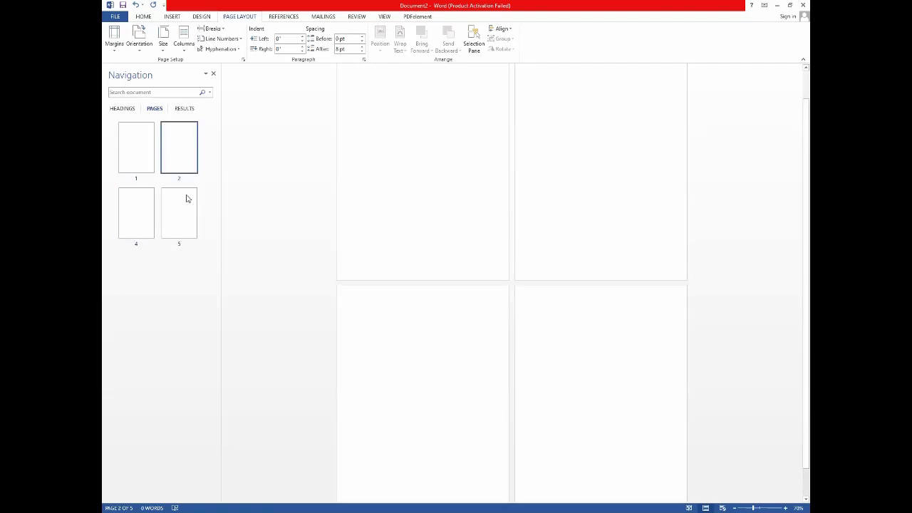
left_click(185, 198)
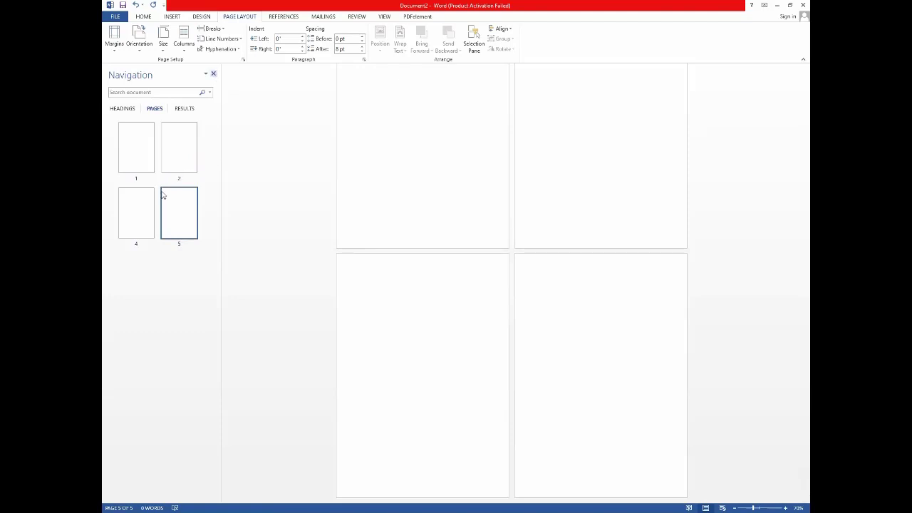
left_click(189, 161)
left_click(141, 227)
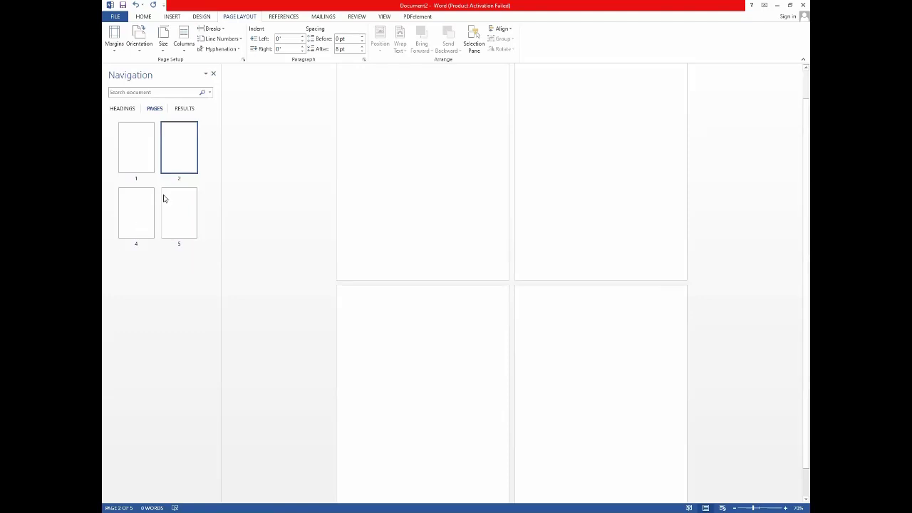
left_click(197, 205)
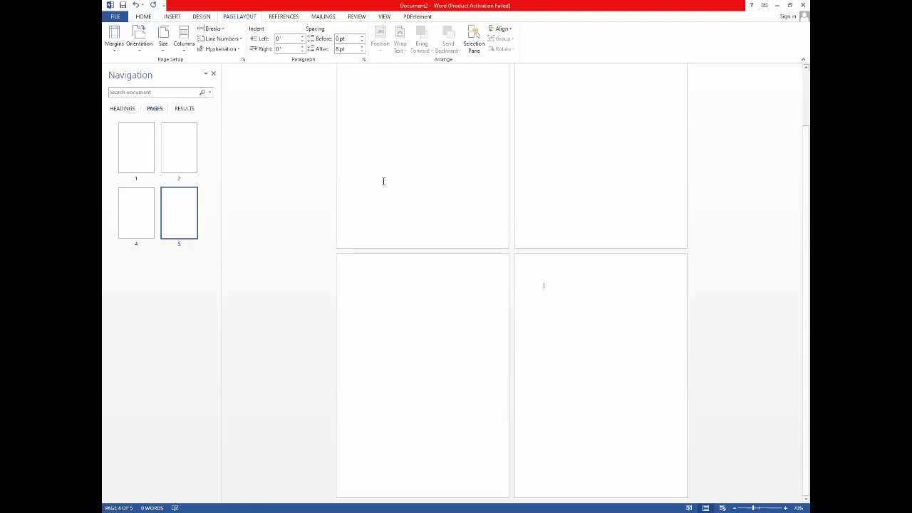
key("ctrl+Home")
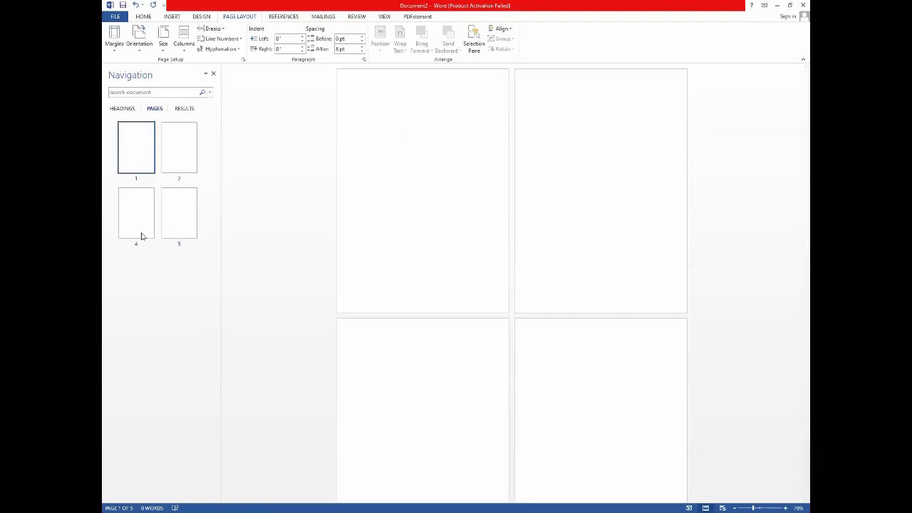
left_click(141, 236)
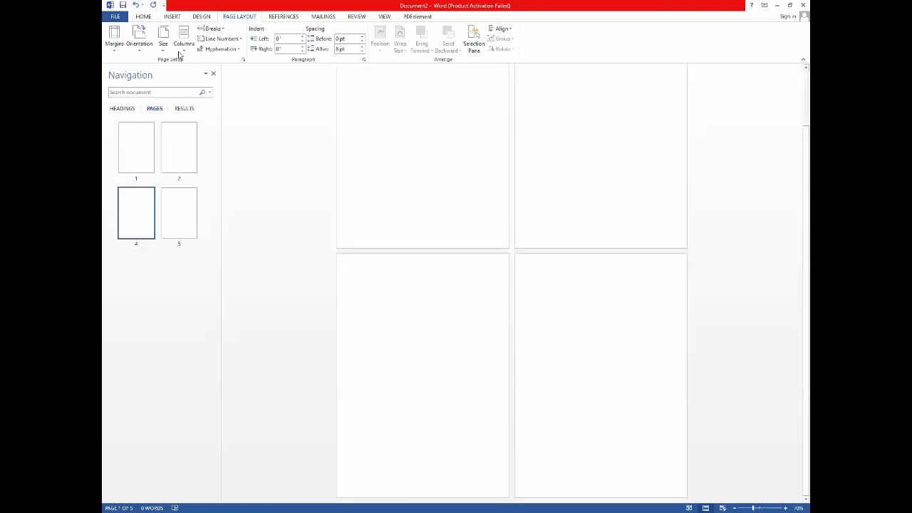
left_click(147, 153)
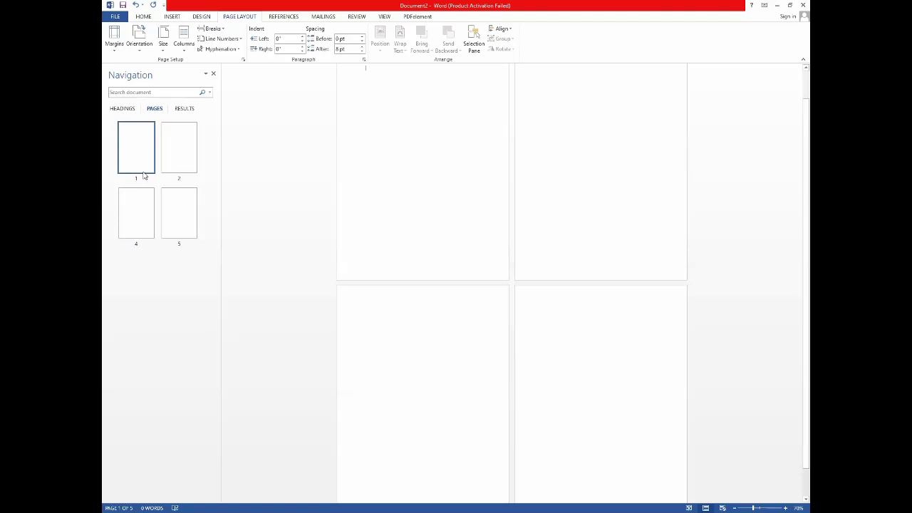
Remove all page and section breaks to return to a single blank page, and close the page thumbnails.
left_click(193, 166)
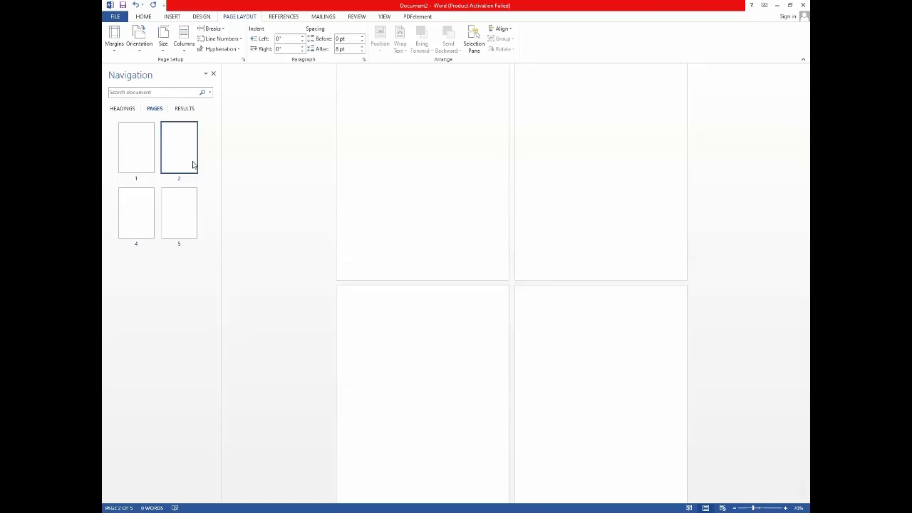
key("Delete")
key("Delete")
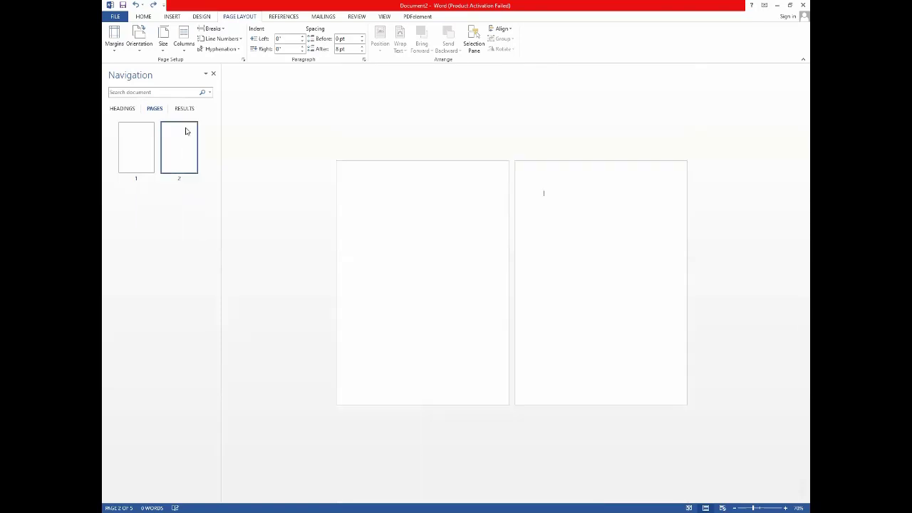
key("Delete")
left_click(206, 75)
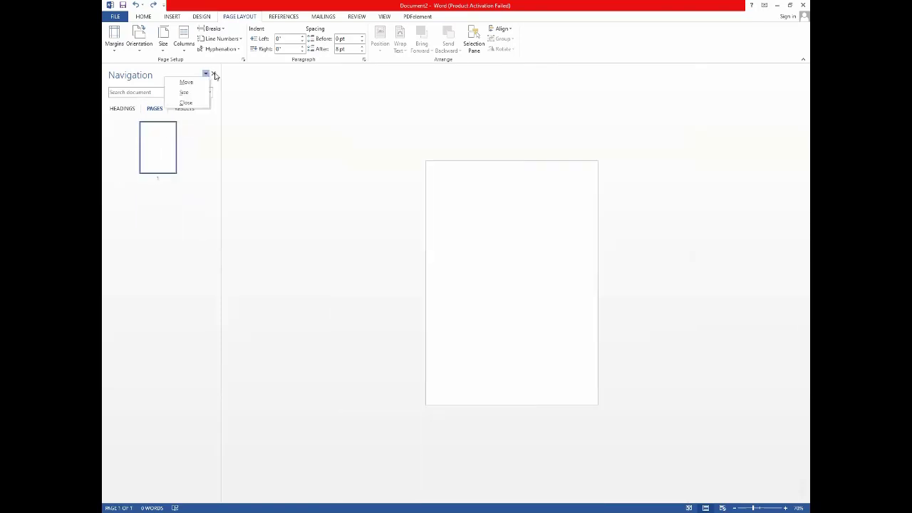
left_click(213, 74)
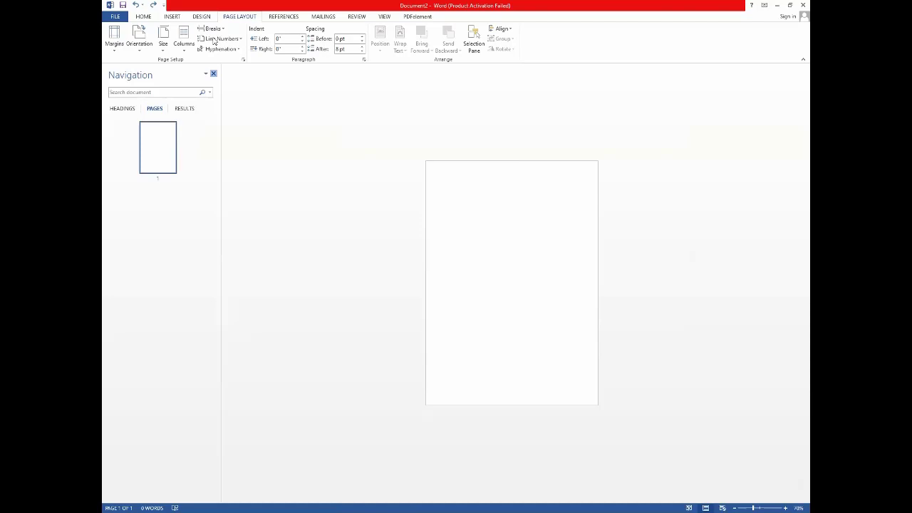
Turn on Continuous line numbering and add several blank lines to the first column.
left_click(214, 39)
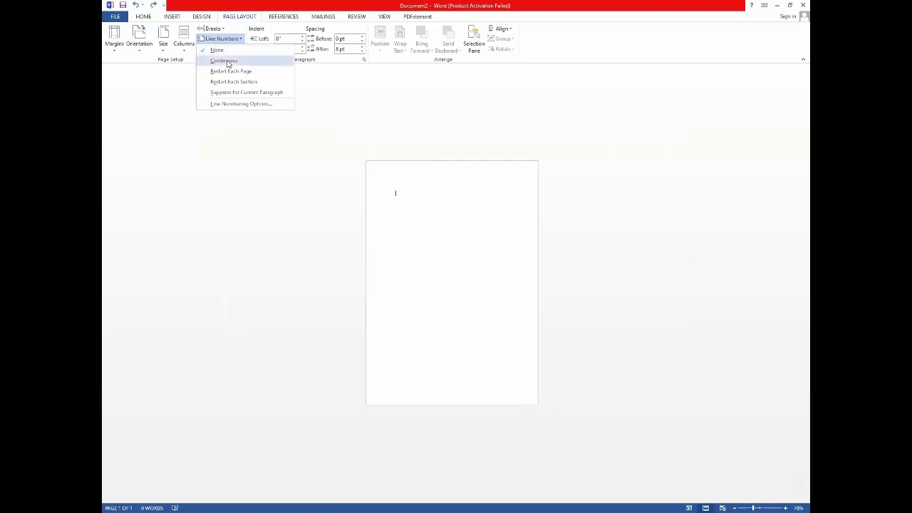
left_click(225, 62)
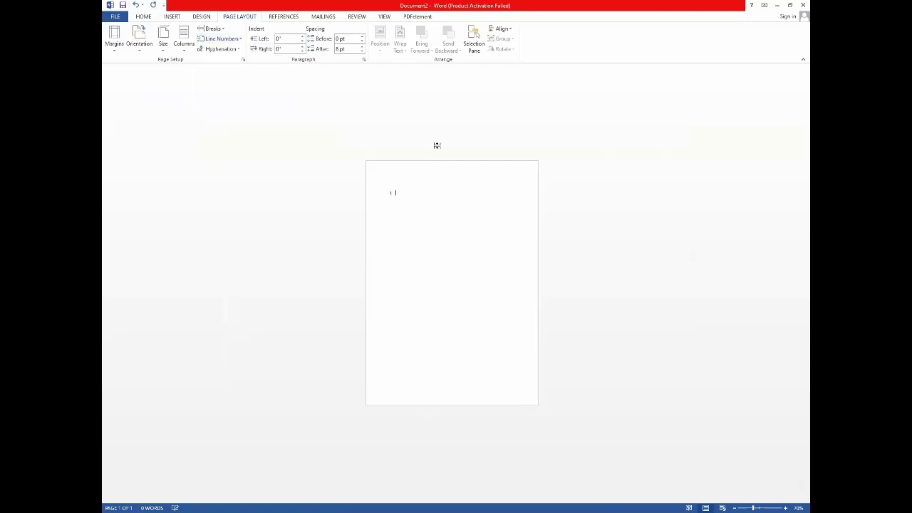
key("Return")
key("Return")
key("Return")
key("Return")
Set the line numbering to Restart Each Page, and add blank lines through all three columns onto a second page.
key("ctrl+a")
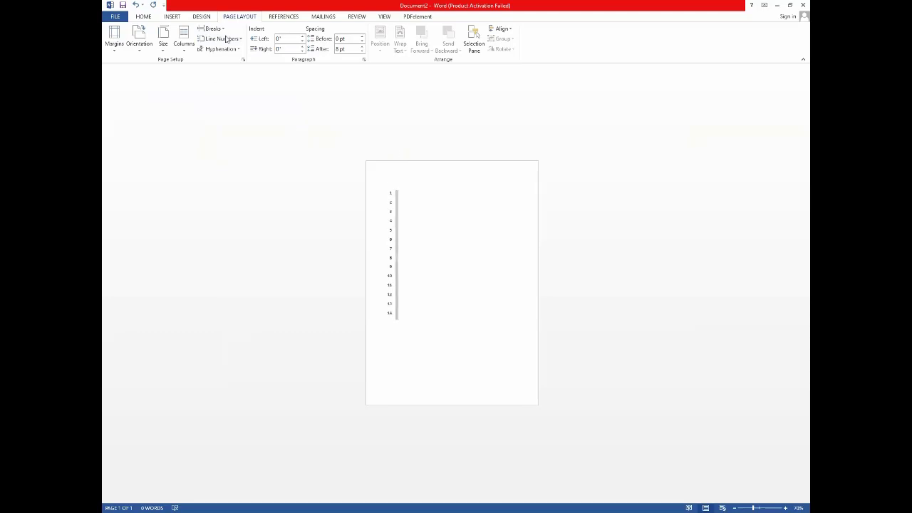
left_click(398, 318)
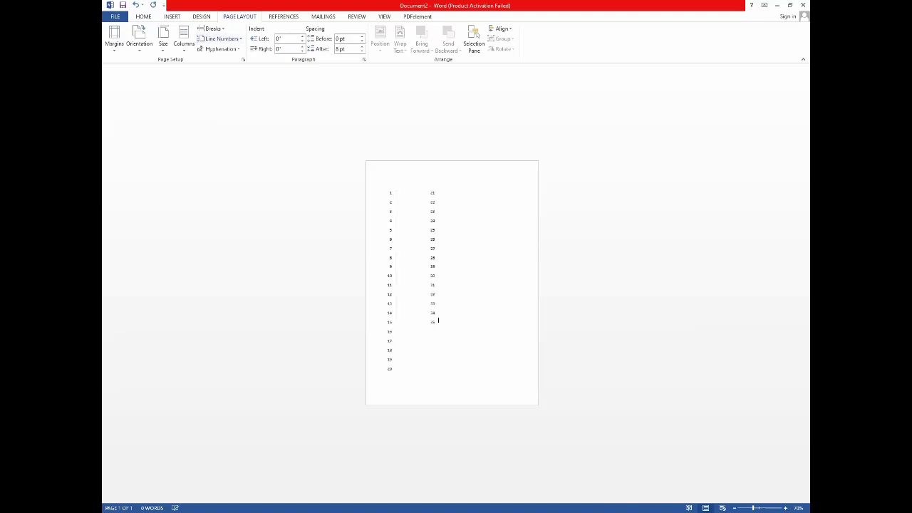
key("Return")
key("Return")
key("Return")
key("Return")
key("Return")
key("Return")
key("Return")
key("Return")
key("Return")
key("Return")
key("Return")
key("Return")
key("Return")
key("Return")
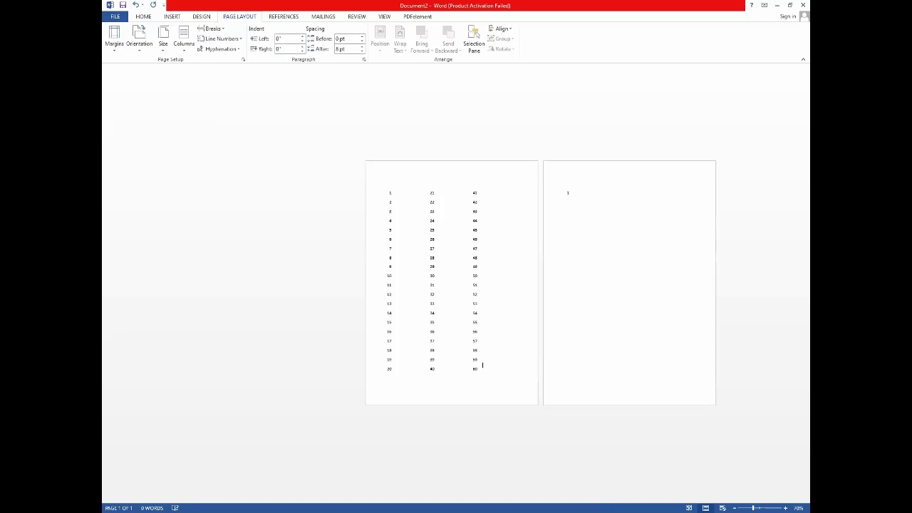
Test the per-page numbering by adding blank lines on page two and removing them again, leaving one line there.
key("Return")
key("Return")
key("Return")
key("Return")
key("Return")
key("Return")
key("Return")
key("Return")
key("Return")
key("Return")
key("Return")
key("Return")
key("BackSpace")
key("BackSpace")
key("BackSpace")
key("BackSpace")
key("BackSpace")
key("BackSpace")
key("BackSpace")
key("BackSpace")
key("BackSpace")
key("BackSpace")
key("BackSpace")
key("BackSpace")
key("BackSpace")
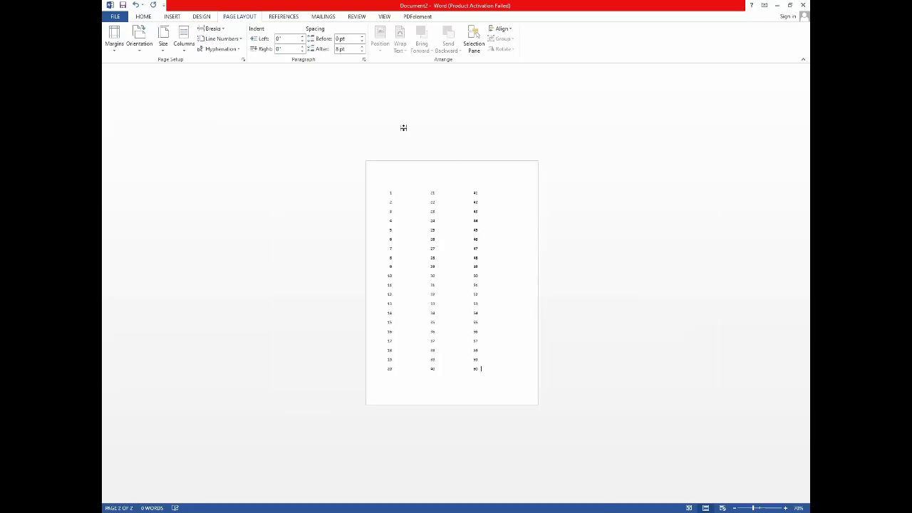
key("Return")
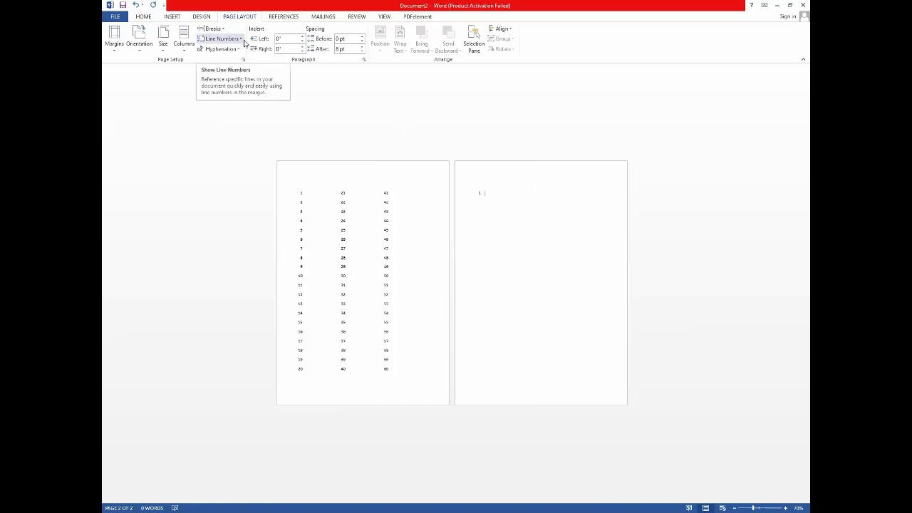
Set the line numbering to Restart Each Section and add blank lines into the third column of page two.
left_click(222, 39)
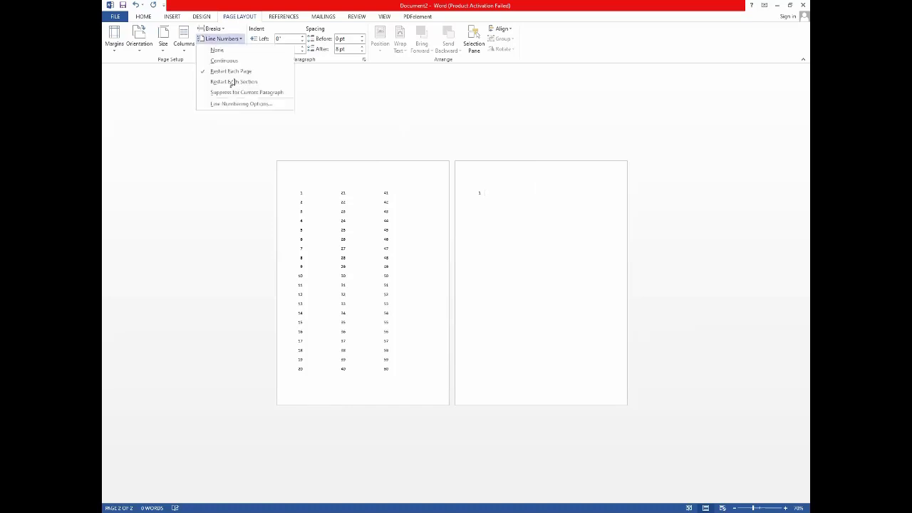
key("c")
key("Return")
key("Return")
key("Return")
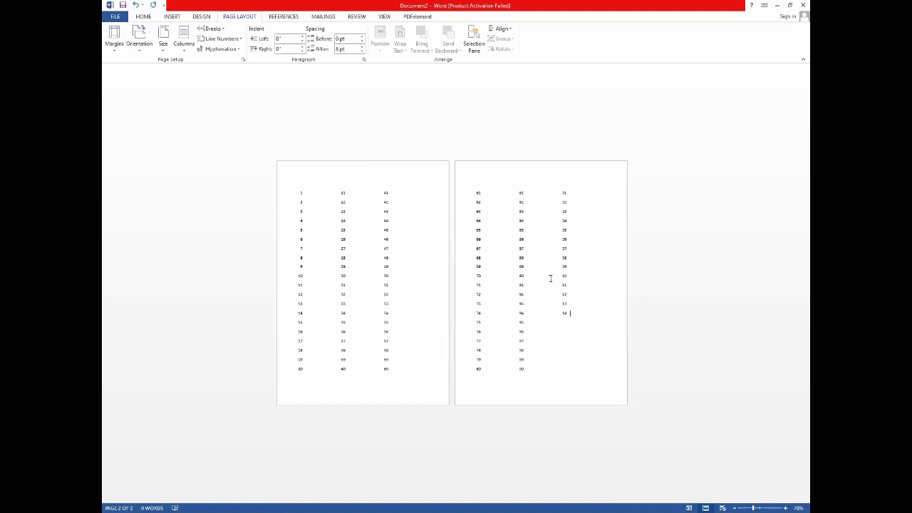
Suppress the line number of a paragraph in page two's second column, and add blank lines onto a third page.
left_click_drag(584, 257, 571, 329)
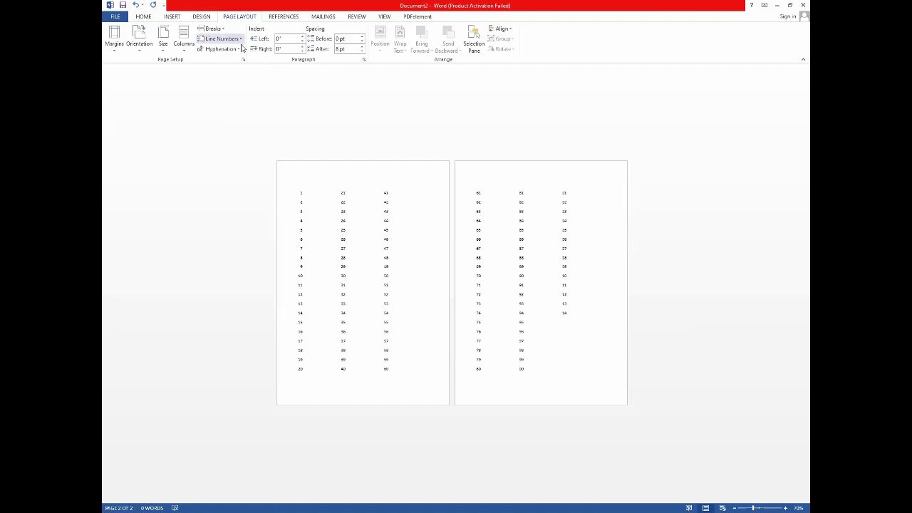
left_click(218, 39)
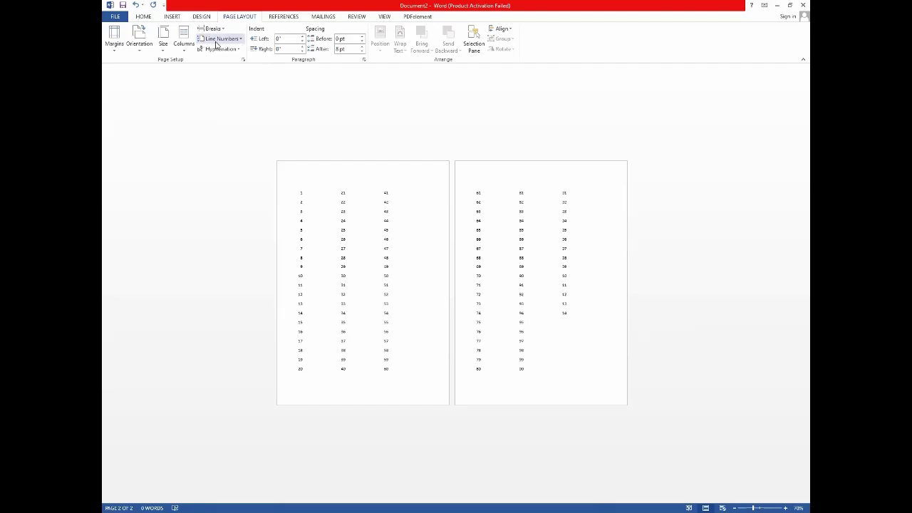
left_click(235, 92)
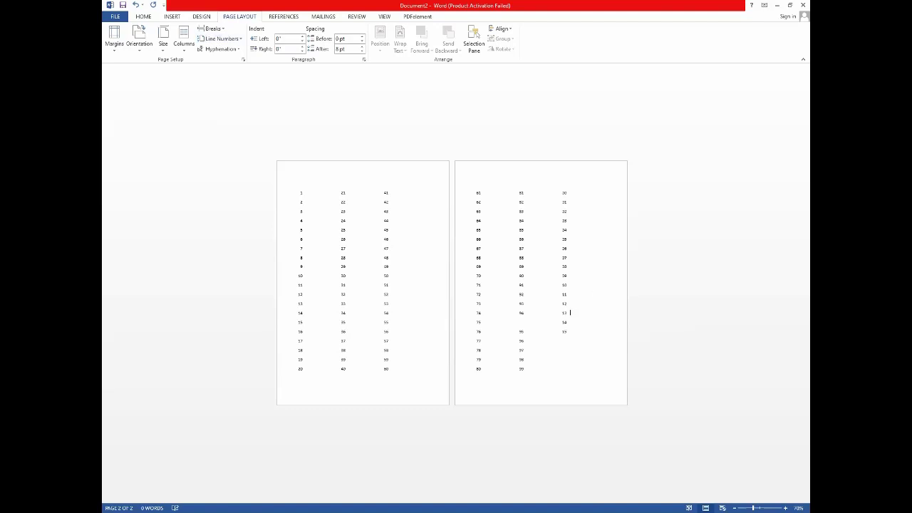
key("Return")
key("Return")
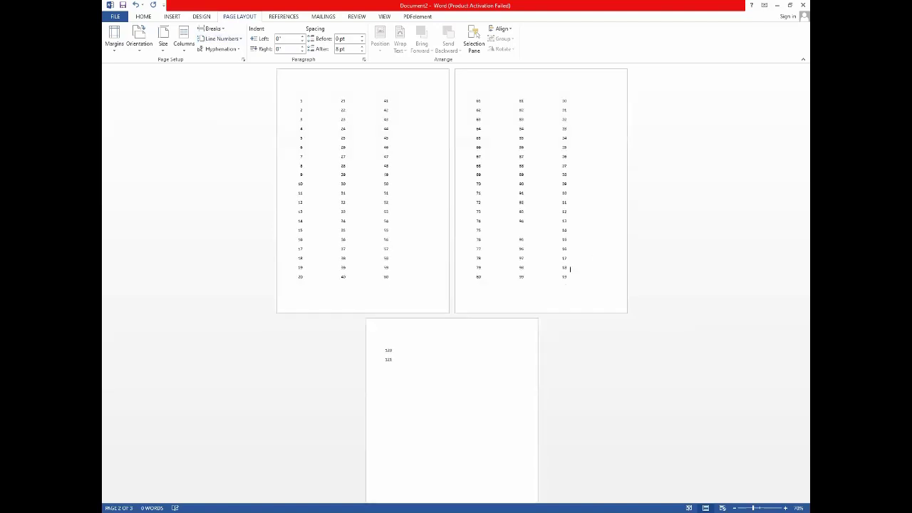
key("Return")
key("Return")
Review the Section start choices in the line numbering options, leaving the settings as they are.
left_click(221, 39)
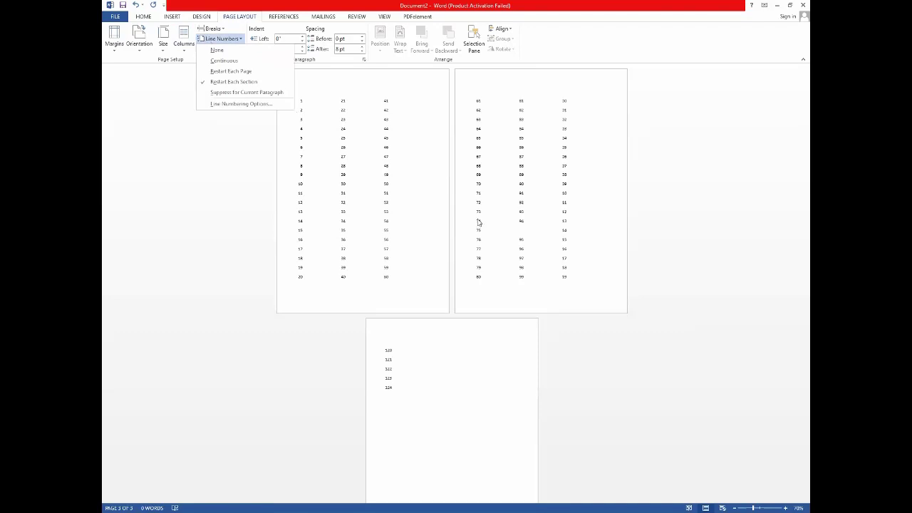
key("l")
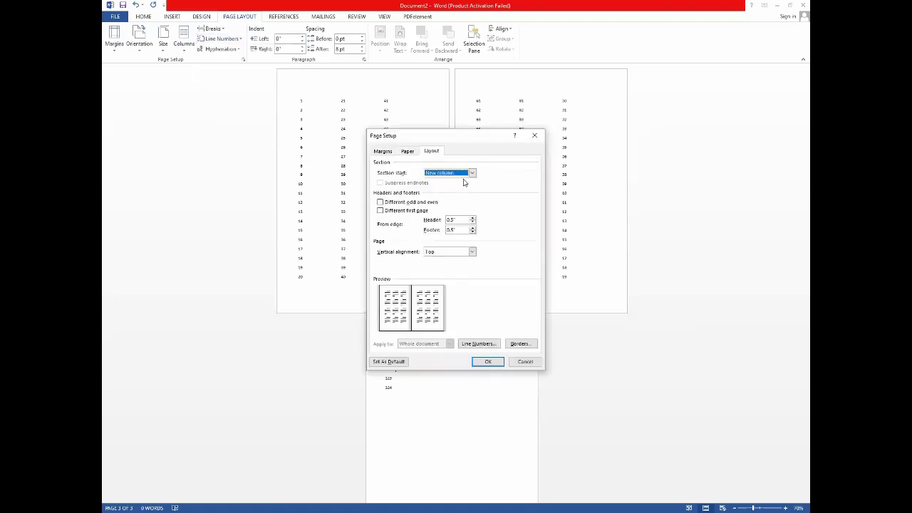
left_click(463, 176)
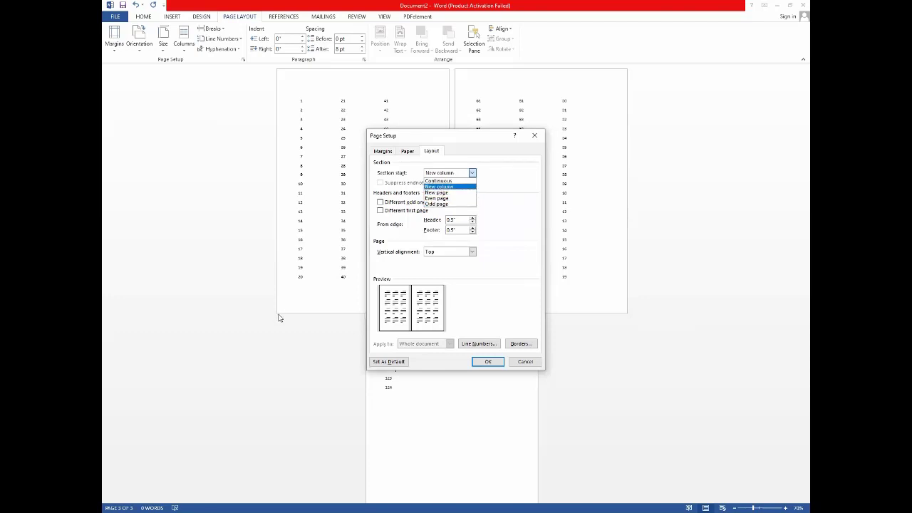
key("Down")
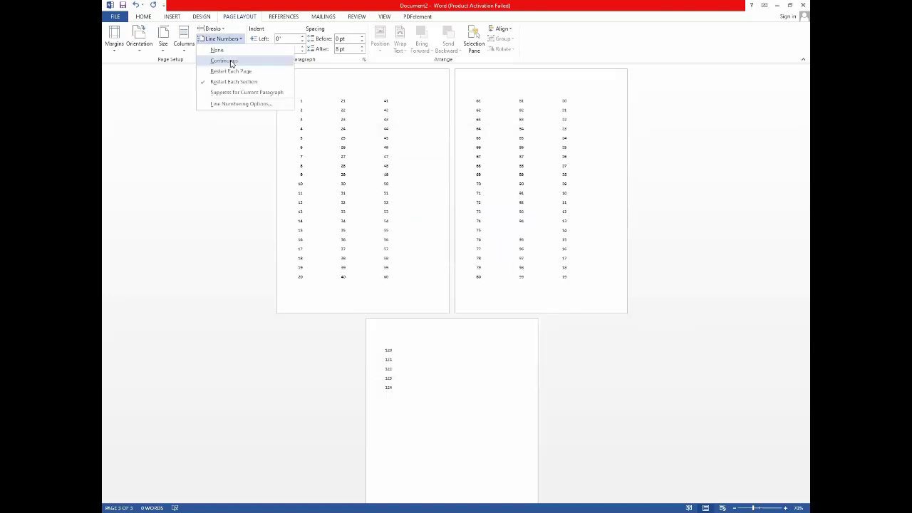
Compare Continuous and Restart Each Page line numbering across the three pages, and return to Continuous.
left_click(226, 61)
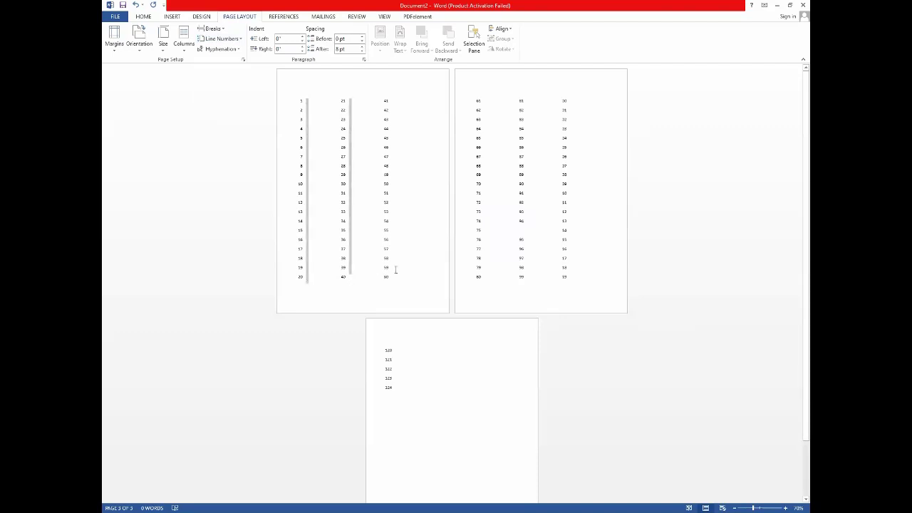
left_click(222, 38)
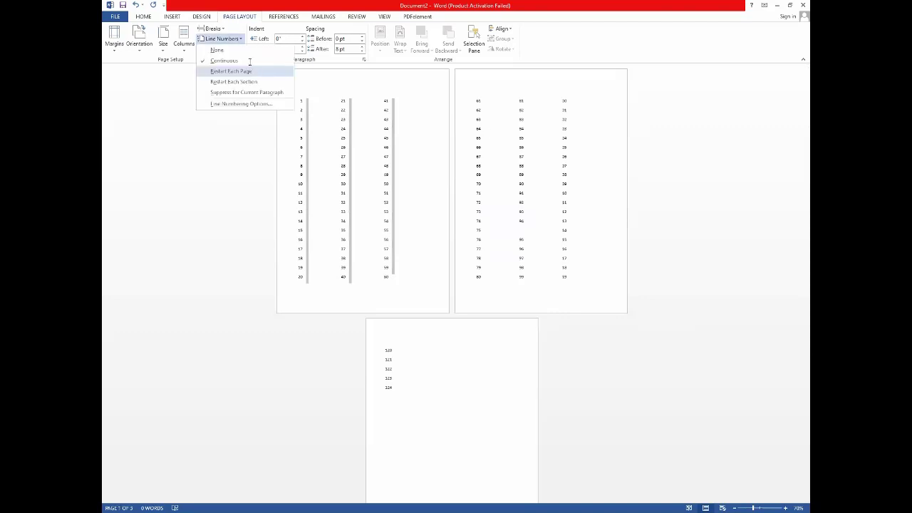
left_click(246, 71)
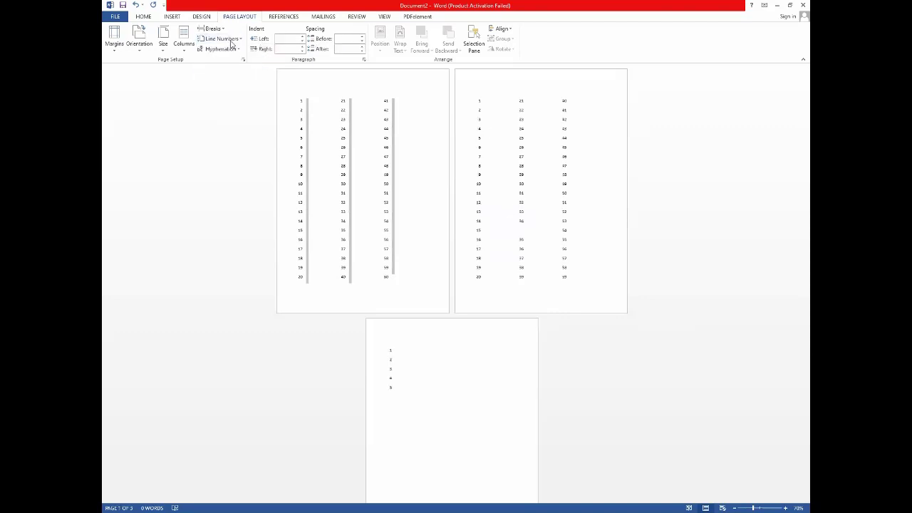
left_click(230, 42)
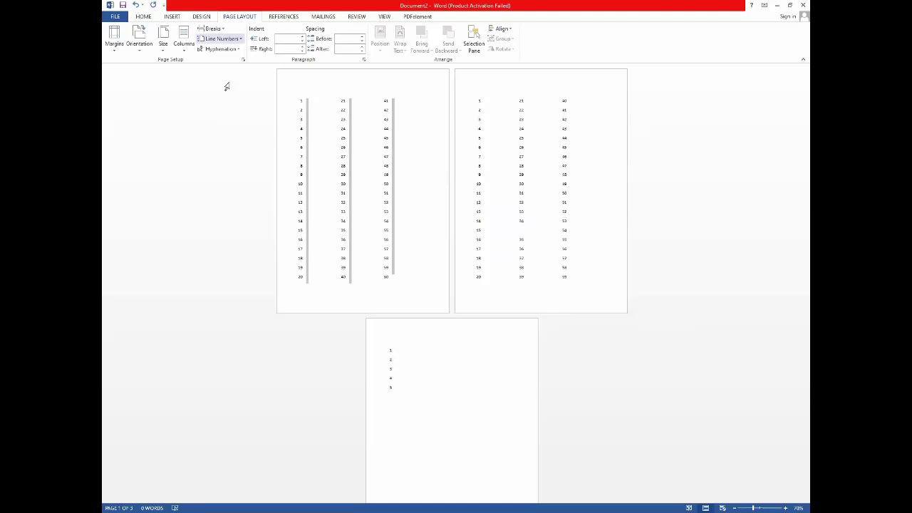
left_click(224, 60)
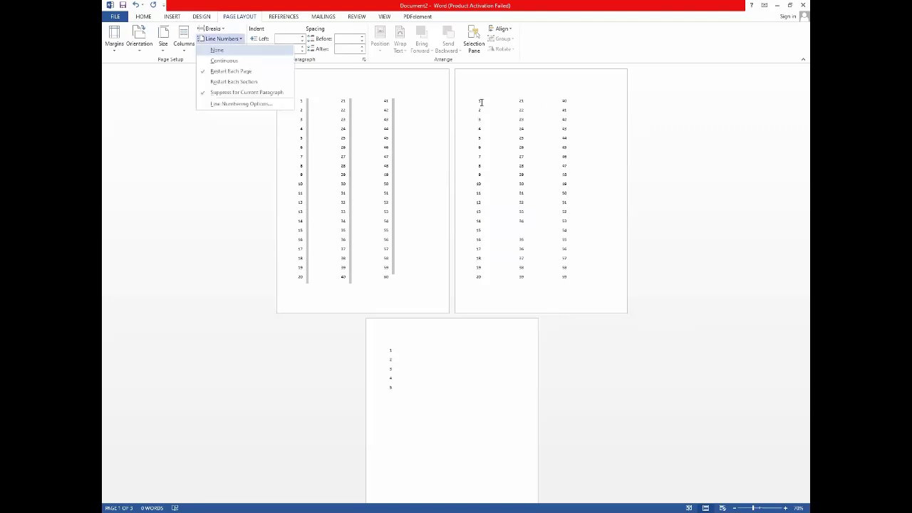
Examine the Section start list in the page setup again, cancel it, and deselect the first page's lines.
left_click(225, 39)
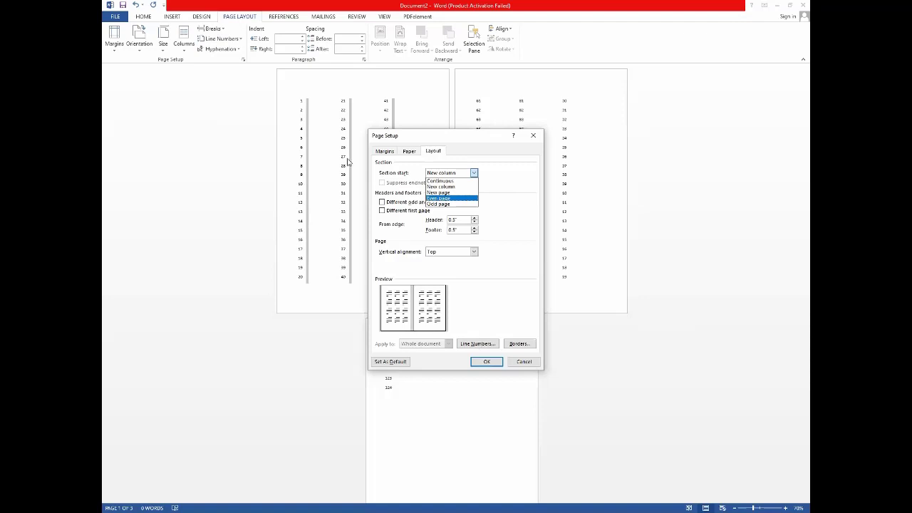
key("Escape")
key("Escape")
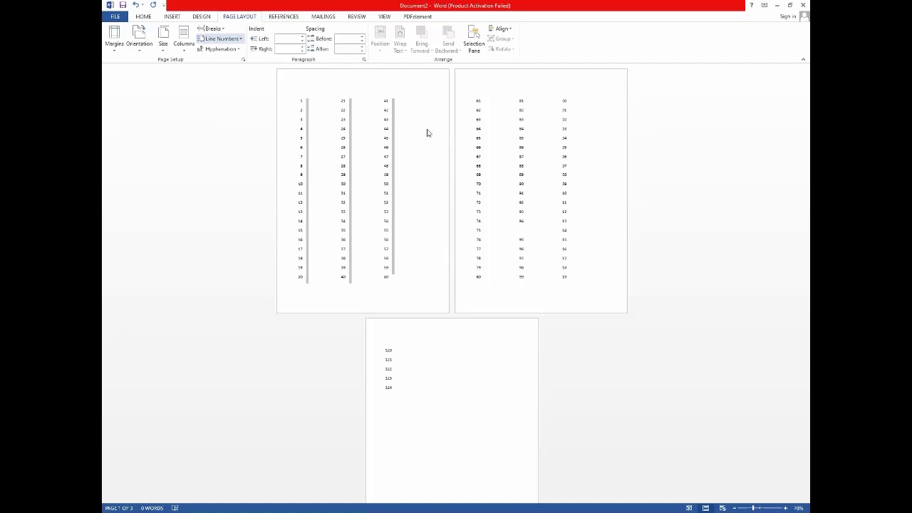
left_click(501, 99)
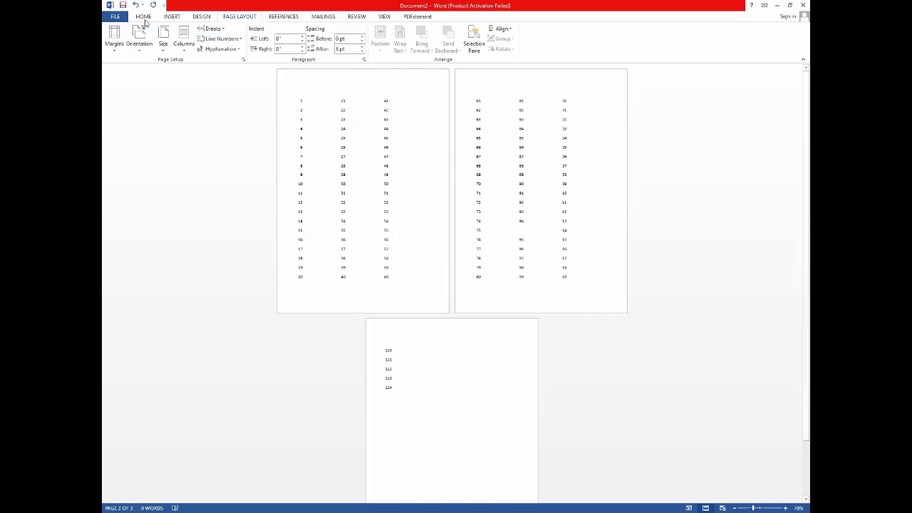
Try an automatic numbered list among the blank lines in the first column of page two.
left_click(143, 17)
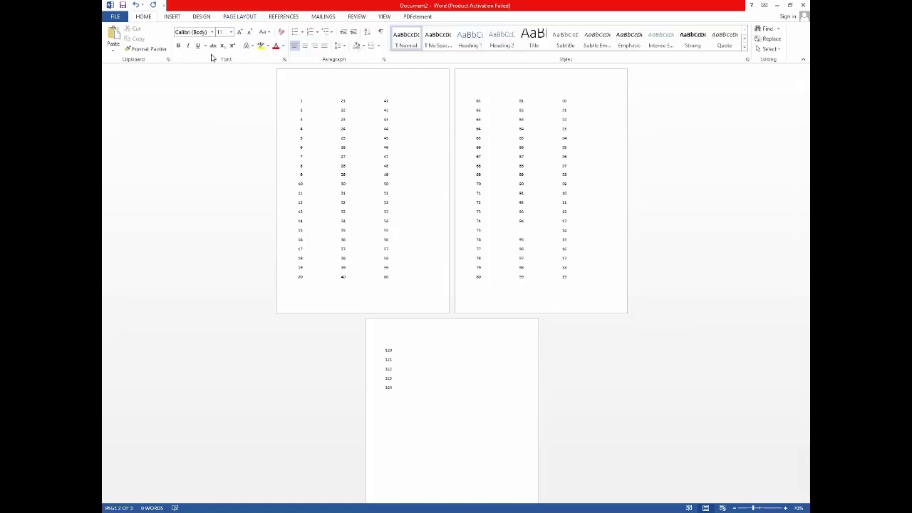
left_click(311, 35)
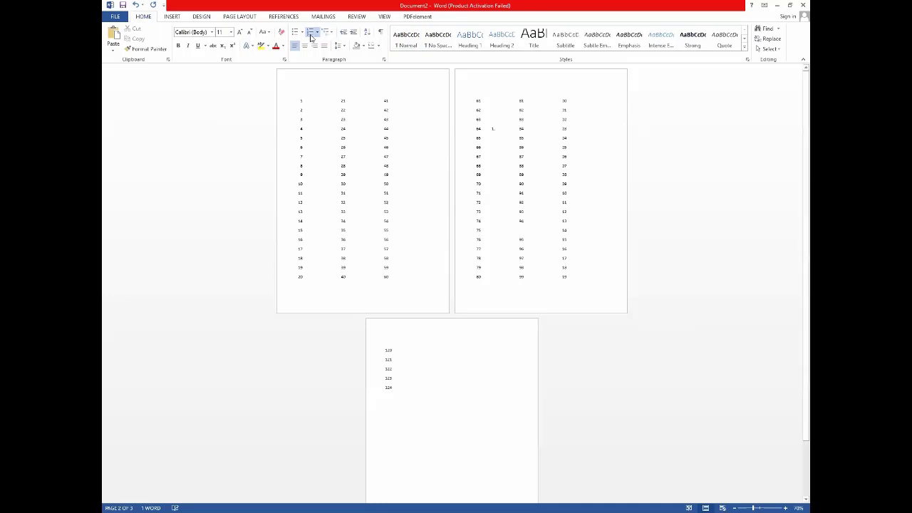
left_click(310, 35)
left_click(311, 36)
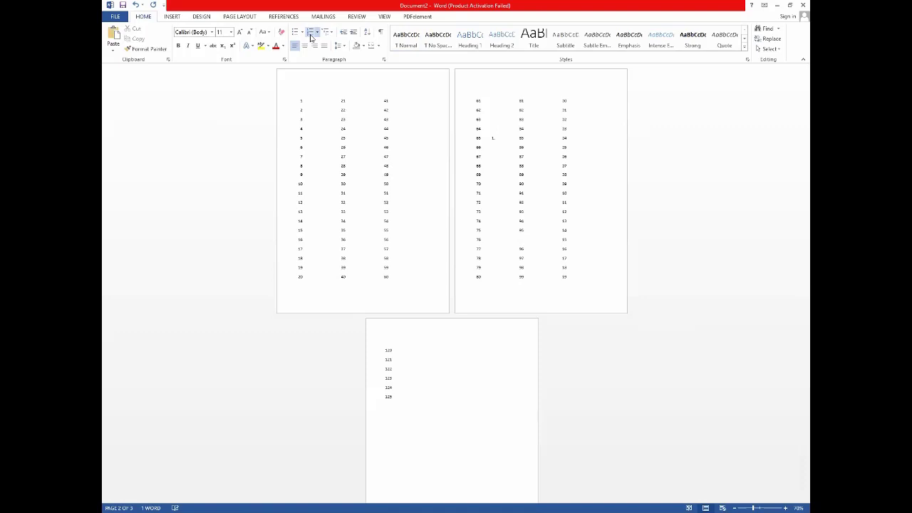
Delete all content from the document and turn off the list numbering.
key("ctrl+a")
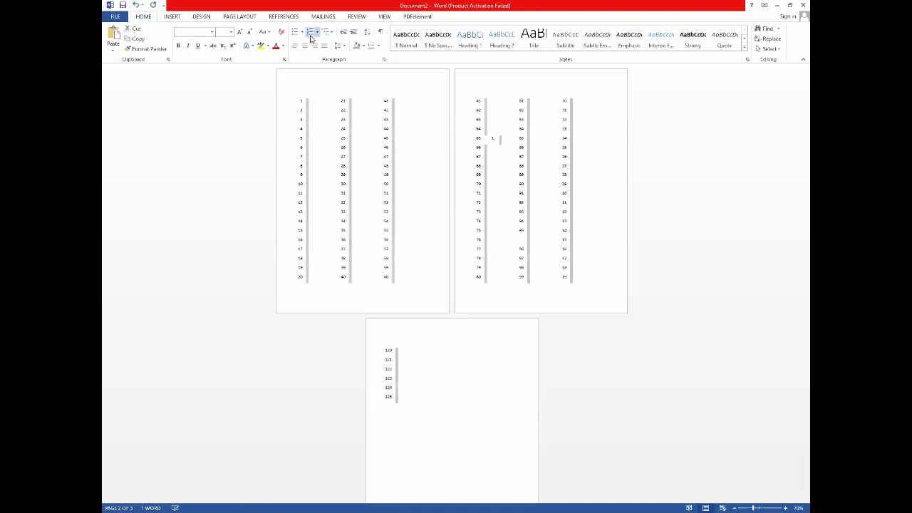
key("Delete")
left_click(310, 35)
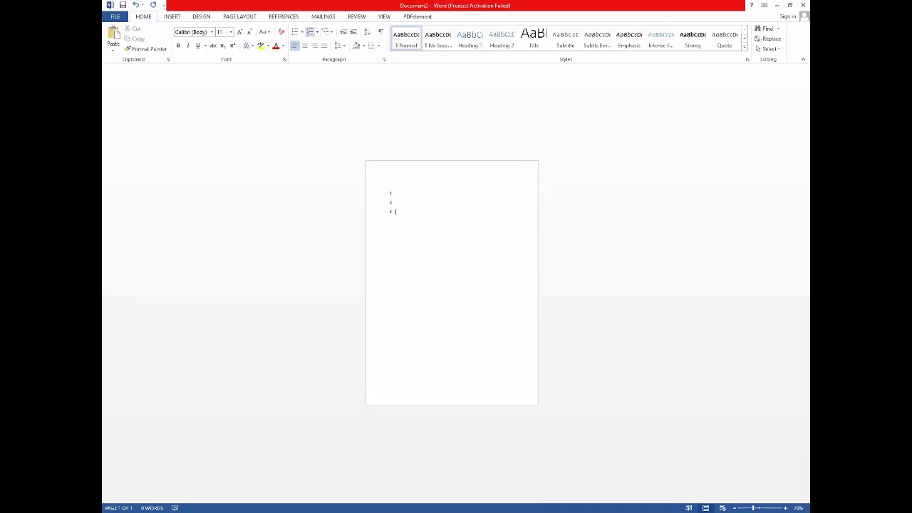
Enter a long unbroken run of sample letters on the third line so it wraps down the first column.
type("sdsdsadsdsaaaaaaaaaaaaaaaaaaaaaaaaaaaaaaaaaaaaaaaaaaaaaaaaaaaaaaaaaaaaaaaaaaaaaaaaaaaaaaaaaaaaaaaaaaaaaaaaaa")
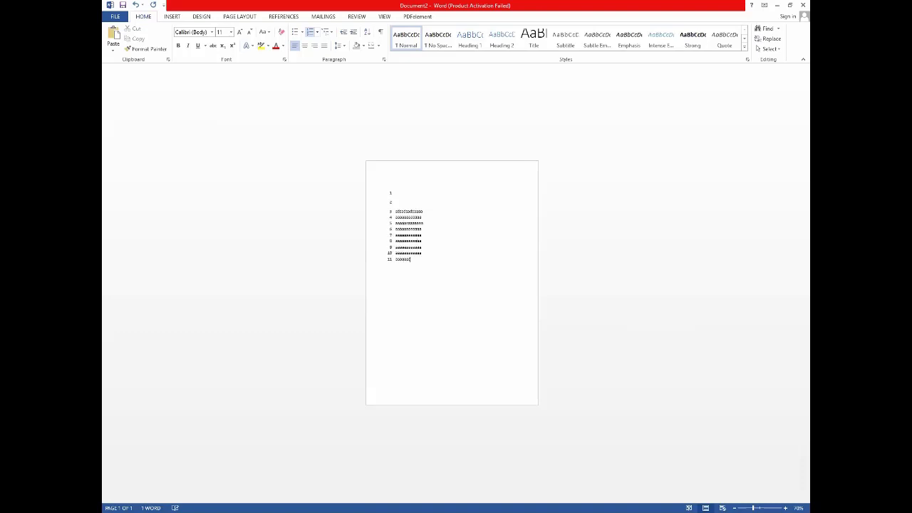
type("aaaaaaaaaaaaaaaaaaaaaaaaaaaaaaaaaaaaaaaaaaaaaaaaaaaaaaaaaaaaaaaadddddddddddddddddddddddddddddddd")
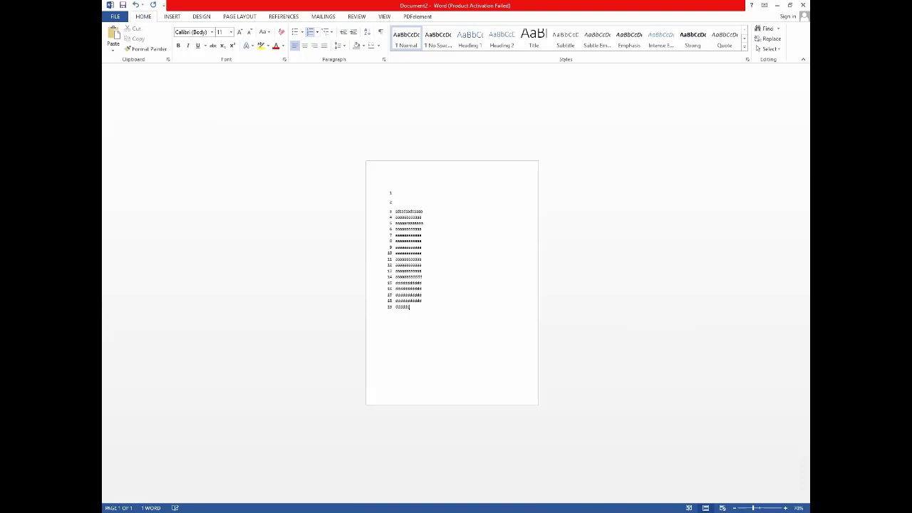
type("dddddddddddddddddddddddddddddddddddddddddddddd")
Delete all the sample text and turn off line numbering for the document.
key("ctrl+a")
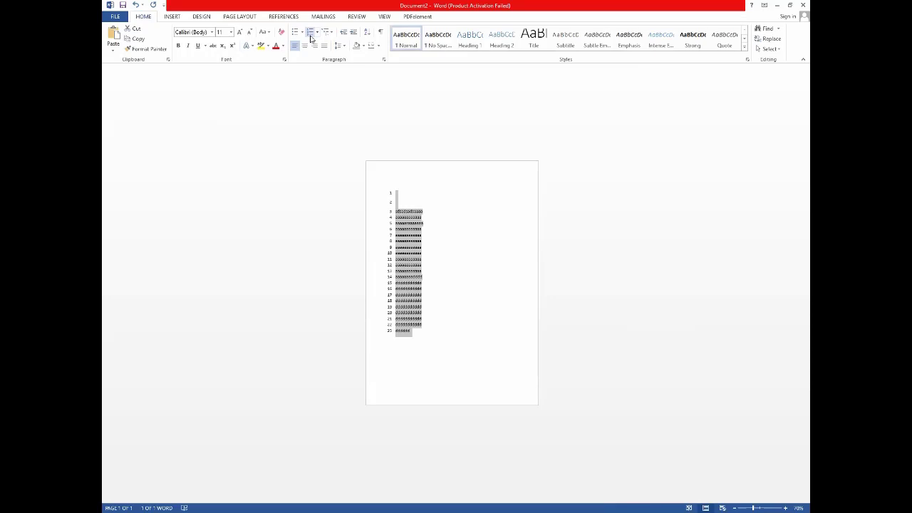
key("Delete")
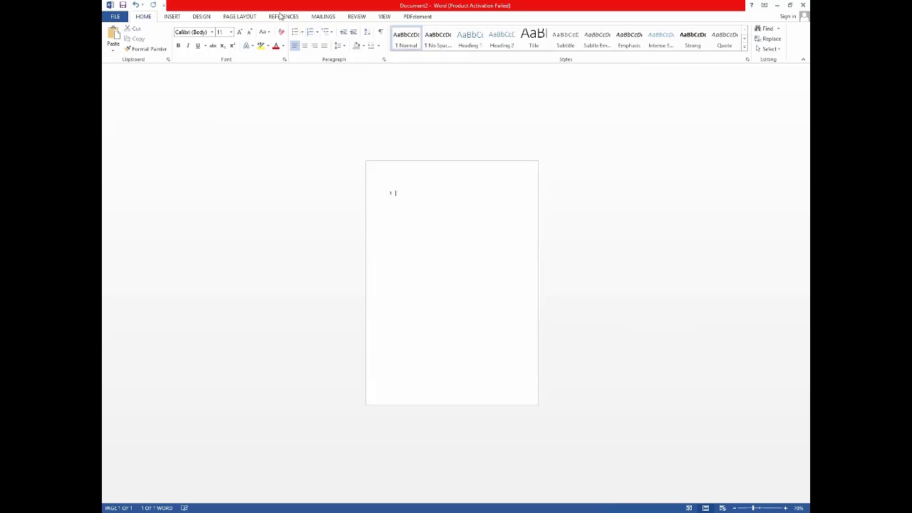
left_click(240, 16)
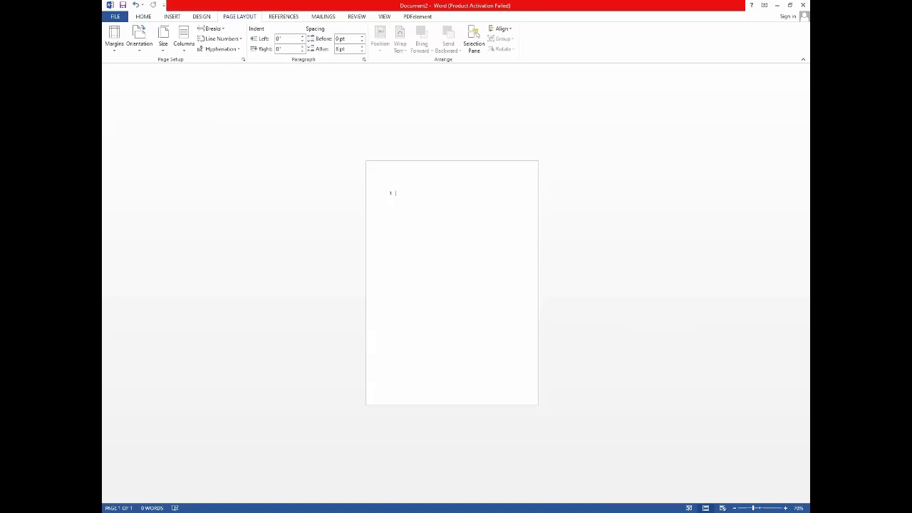
key("ctrl+z")
Start a numbered list whose first item reads "sadsad" with "sa" on a second line without its own number.
left_click(179, 19)
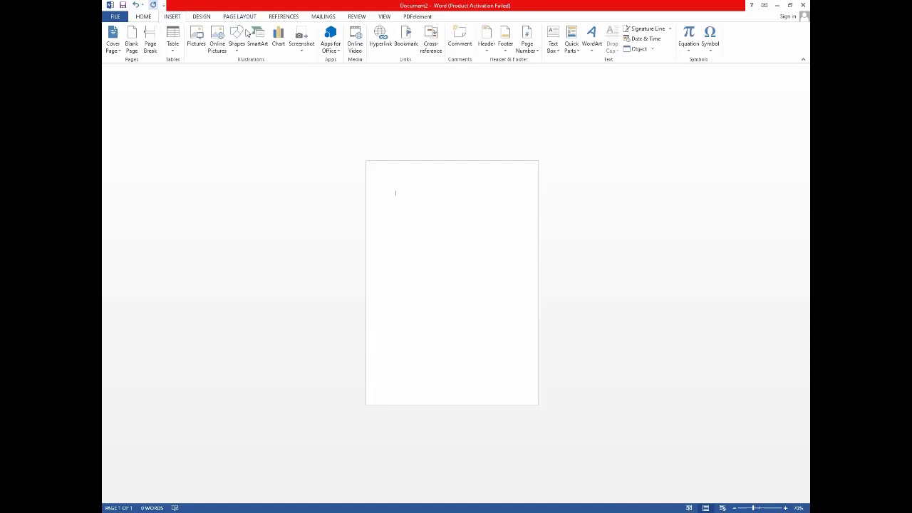
scroll(321, 42, "up", 1)
left_click(310, 34)
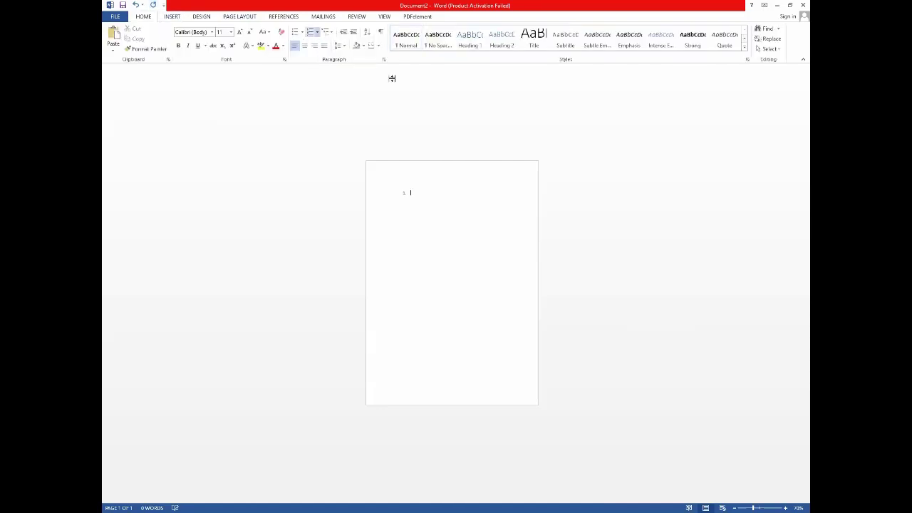
left_click(310, 32)
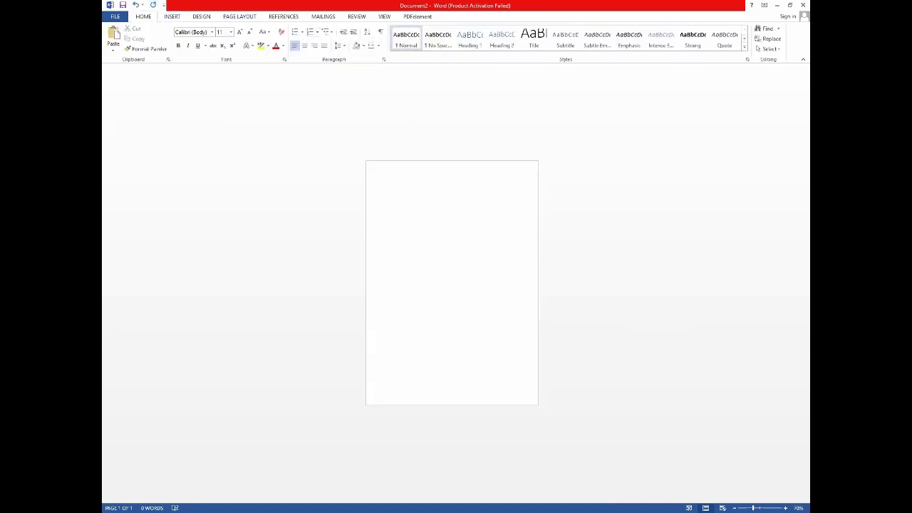
left_click(311, 32)
type("sadsad")
key("shift+Return")
type("sa")
key("Return")
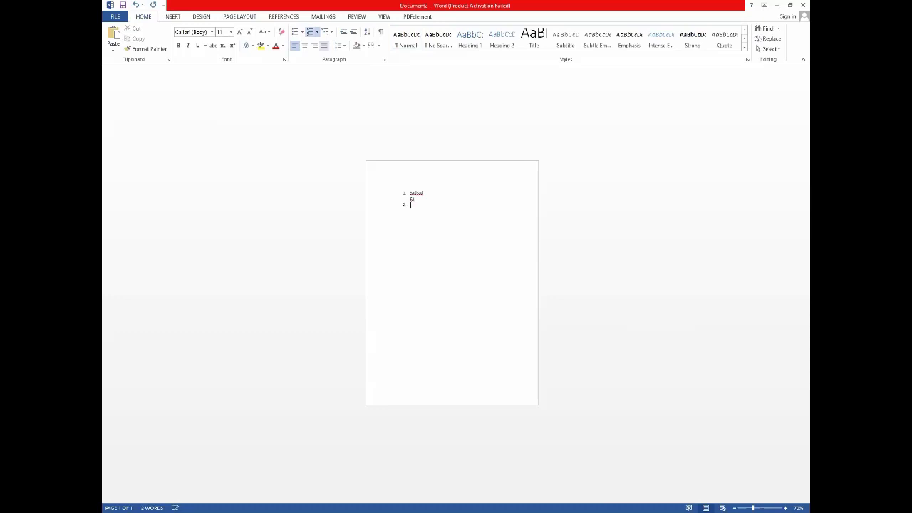
Fill the second list item with five unnumbered-break lines of sample text from "sdsada" to "sdasd", and end the list.
type("sdsada")
key("shift+Return")
type("sdsdas")
key("shift+Return")
type("sadsad")
key("shift+Return")
type("sadsad")
key("shift+Return")
type("sdasd")
key("Return")
key("Return")
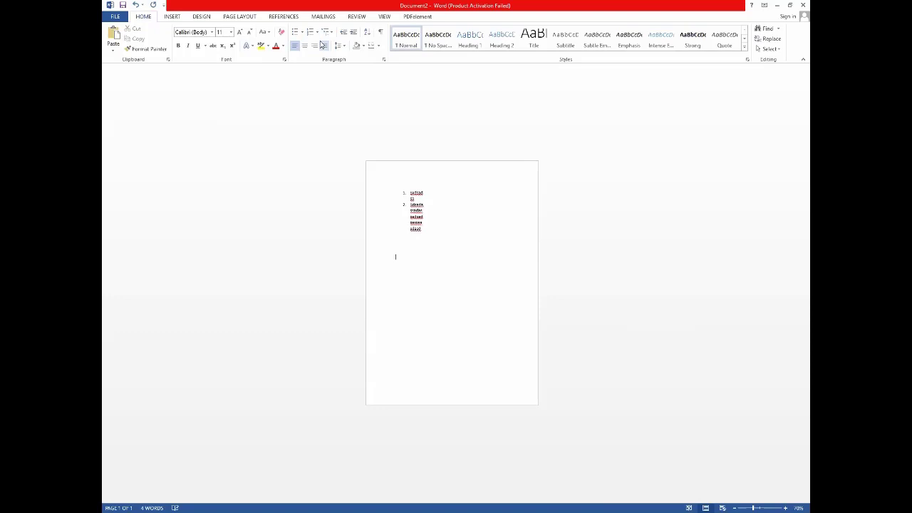
Delete the entire numbered list and remove the leftover number from the empty page.
key("ctrl+a")
key("BackSpace")
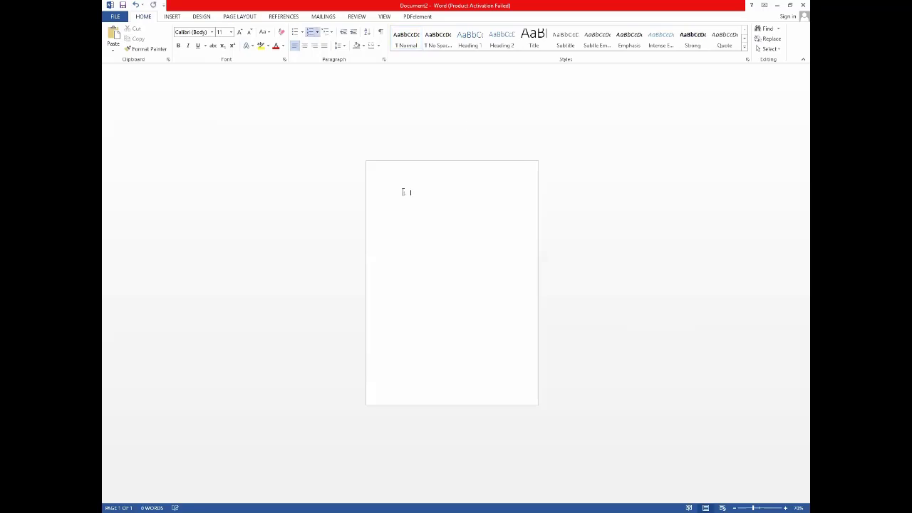
left_click(242, 16)
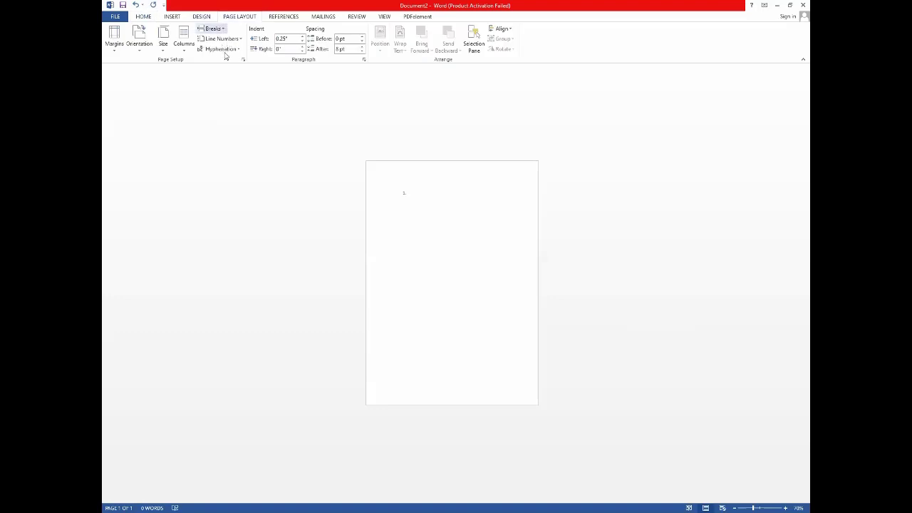
left_click(222, 39)
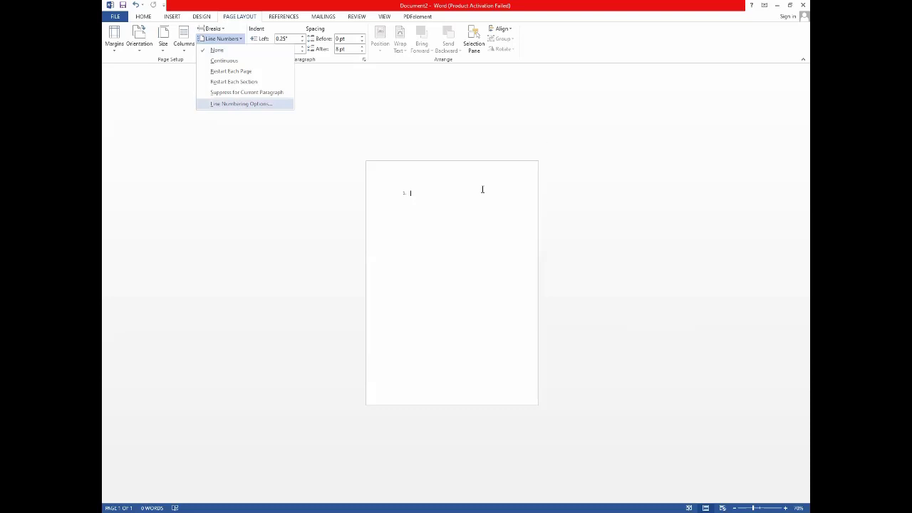
left_click(498, 170)
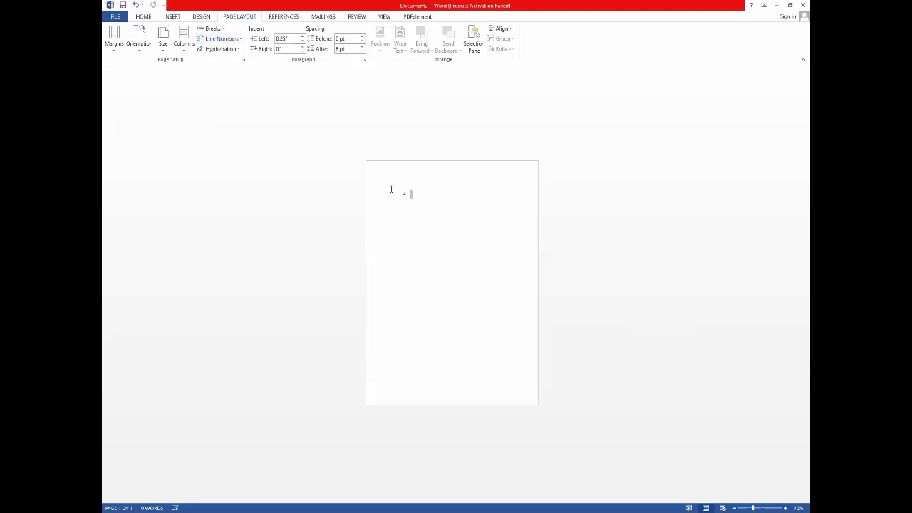
key("ctrl+z")
left_click(153, 18)
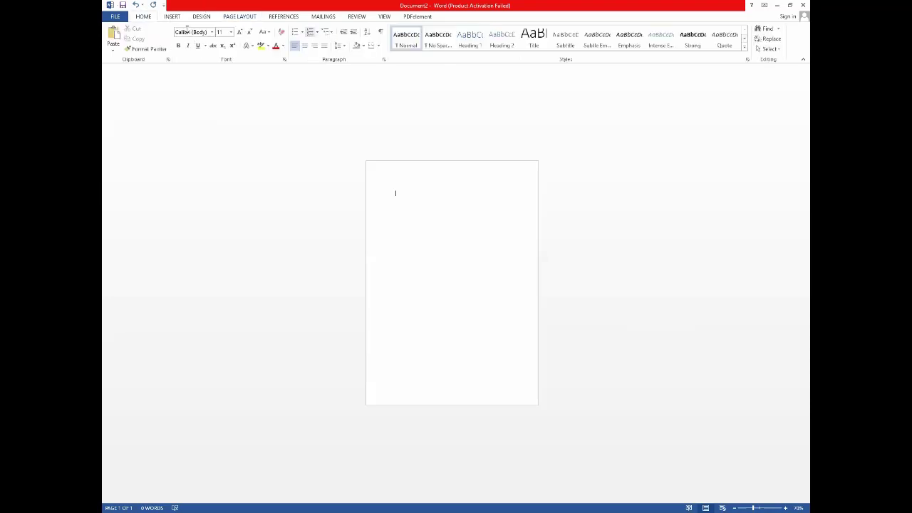
left_click(173, 17)
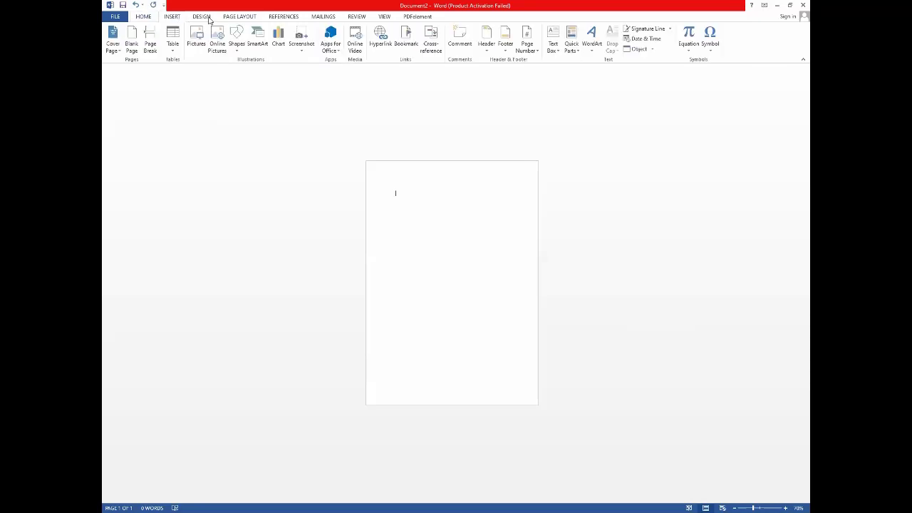
left_click(209, 19)
Enter the sample word "liv-e" and break it after the hyphen so that "e" starts a new line.
left_click(242, 22)
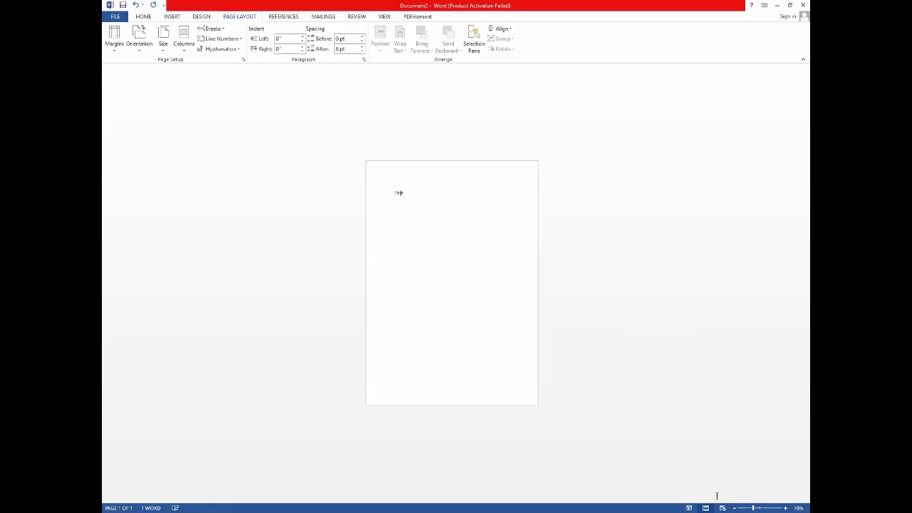
scroll(389, 224, "up", 2)
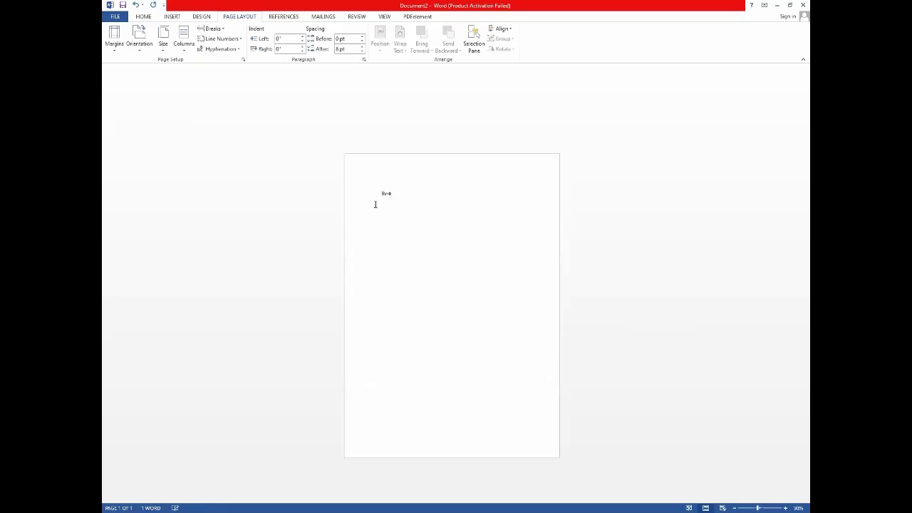
scroll(378, 196, "down", 1)
scroll(320, 190, "up", 5)
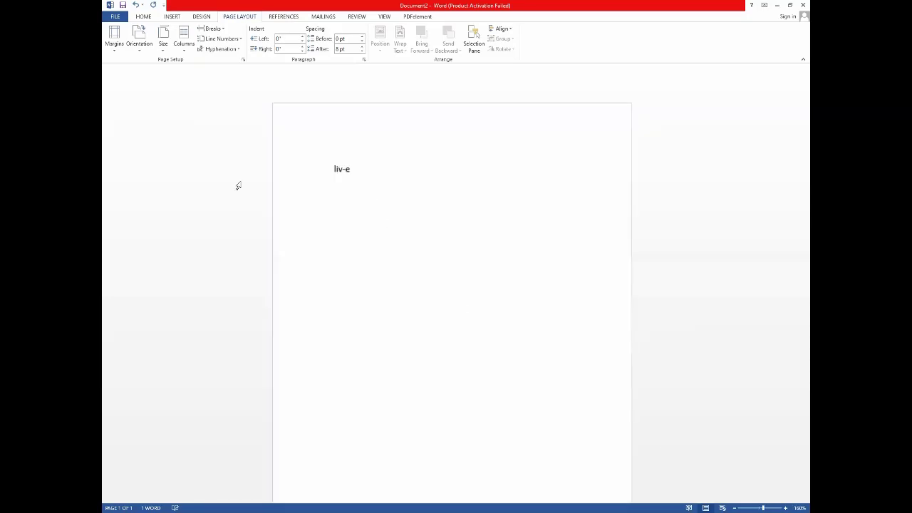
scroll(238, 185, "up", 10)
scroll(233, 183, "up", 3)
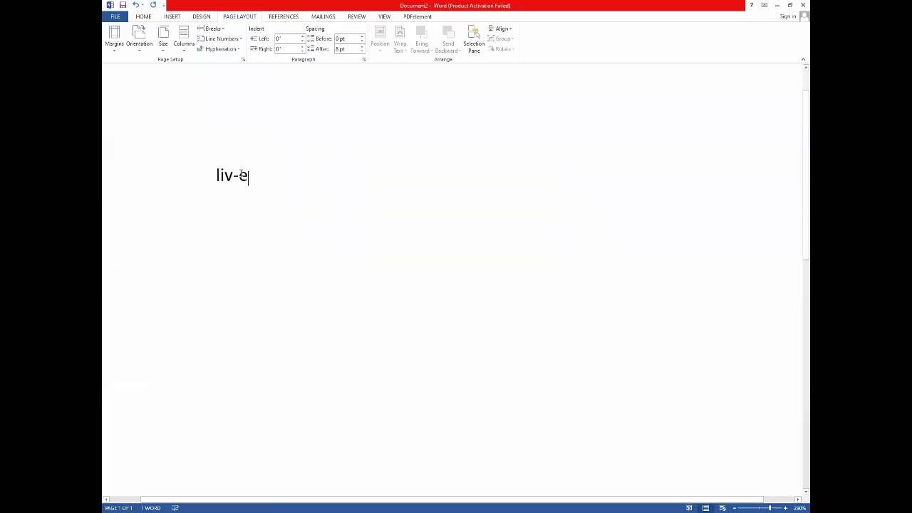
key("Left")
key("Return")
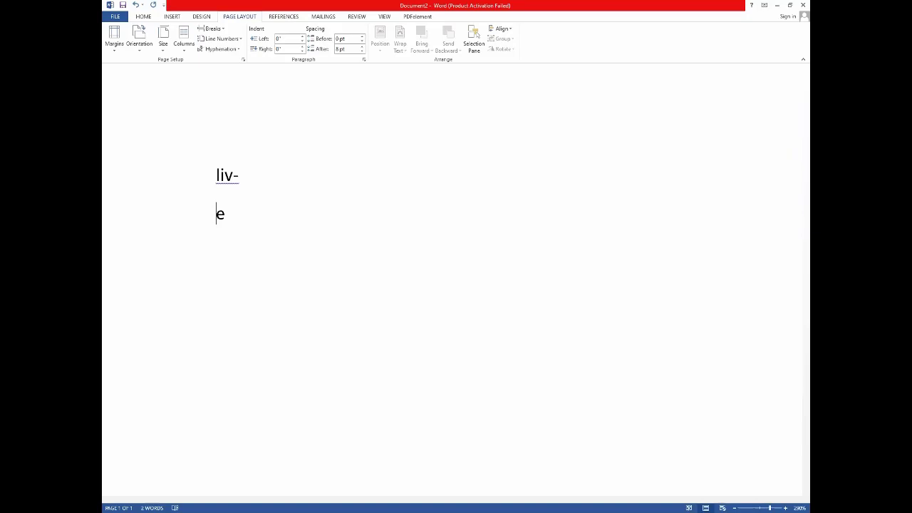
Examine the hyphenation choices and try the limit on consecutive hyphens in the hyphenation options.
left_click(221, 49)
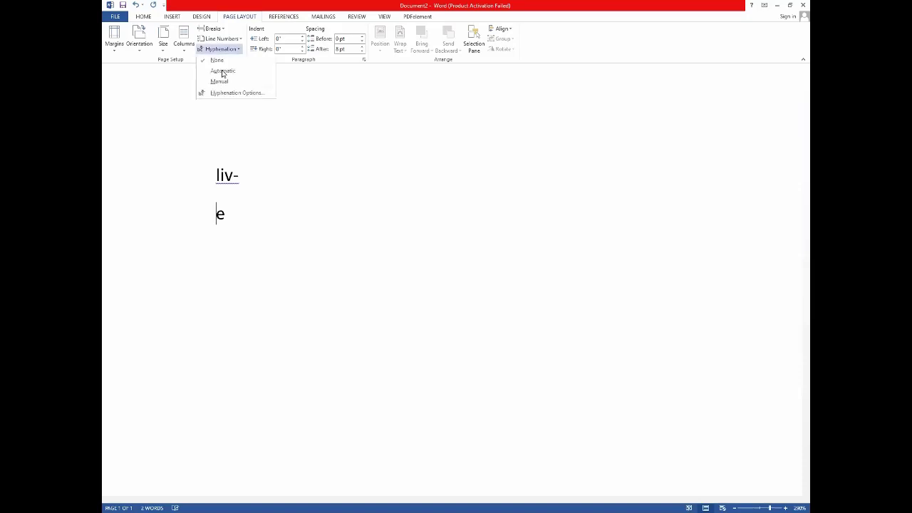
left_click(221, 47)
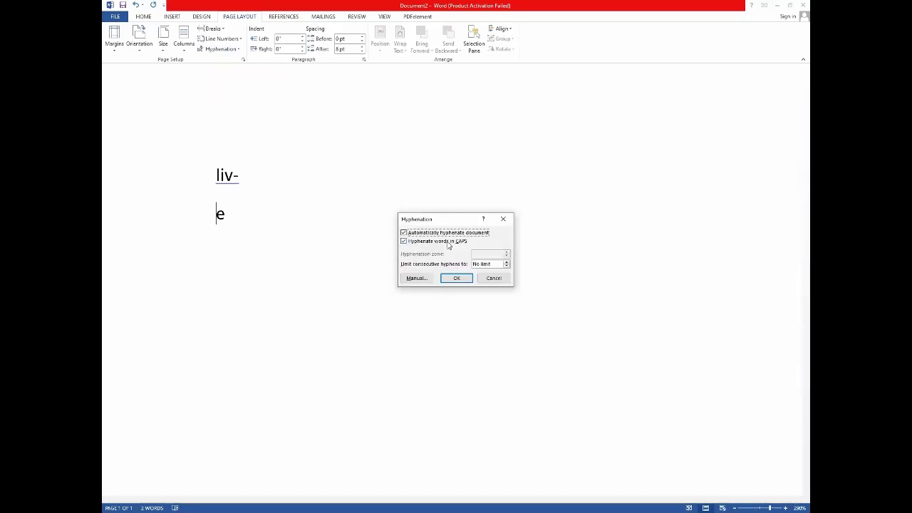
left_click(506, 262)
left_click(507, 261)
left_click(506, 261)
key("Tab")
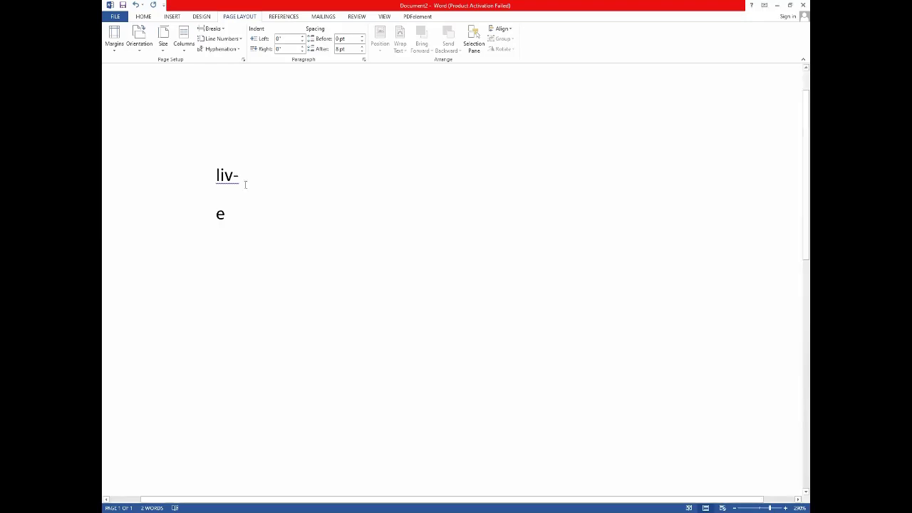
Move the sample text down one line and rejoin its two parts into "live" without the hyphen.
left_click(210, 181)
left_click(243, 180)
left_click(213, 181)
left_click(213, 181)
key("Return")
left_click(218, 242)
key("BackSpace")
key("BackSpace")
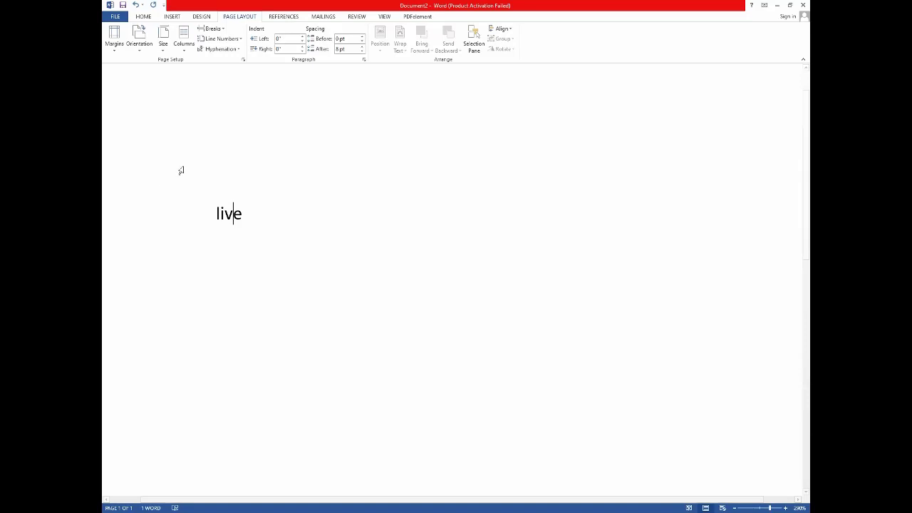
key("Home")
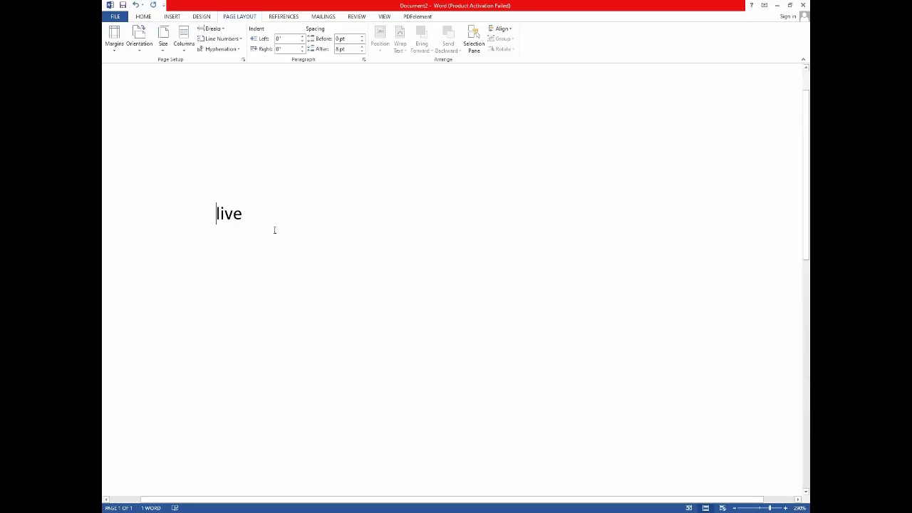
Select the line with "live" and examine the hyphenation choices for it.
triple_click(274, 230)
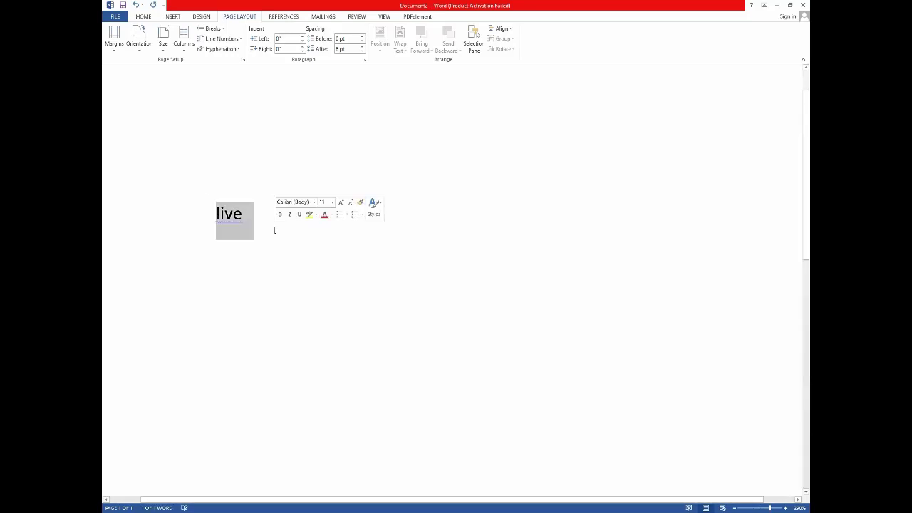
left_click(227, 50)
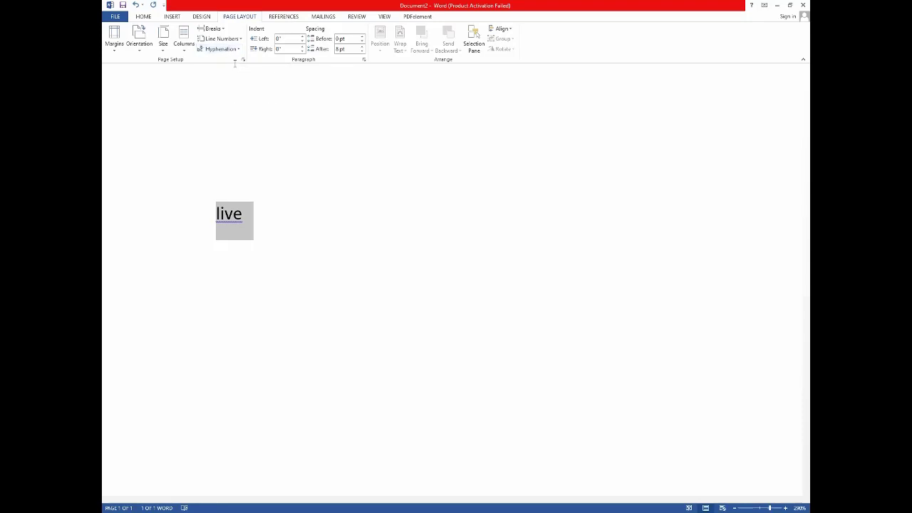
left_click(275, 214)
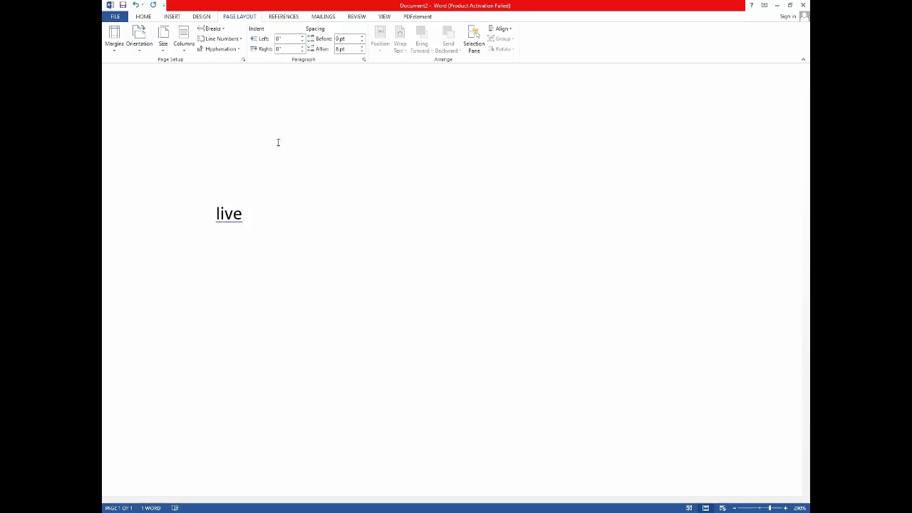
Re-enter the sample word "live" on the cleared page and delete all the text.
key("ctrl+z")
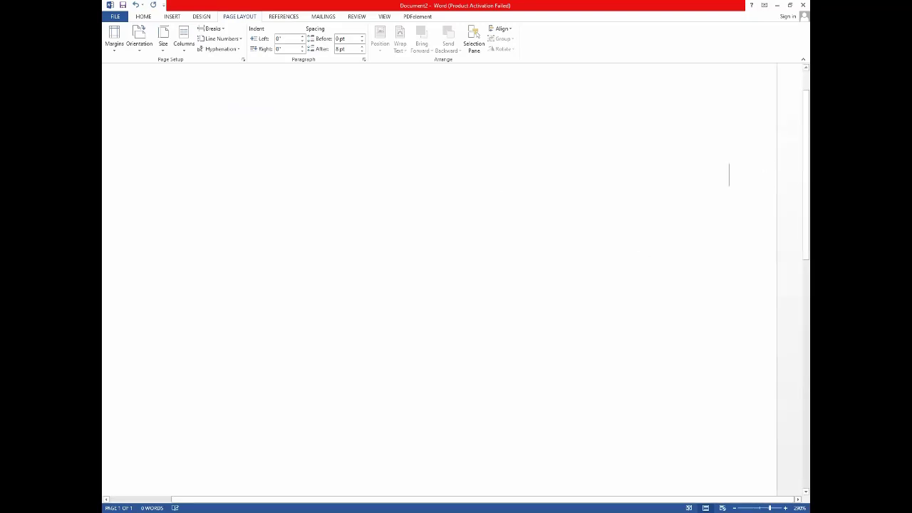
left_click(183, 199)
type("live")
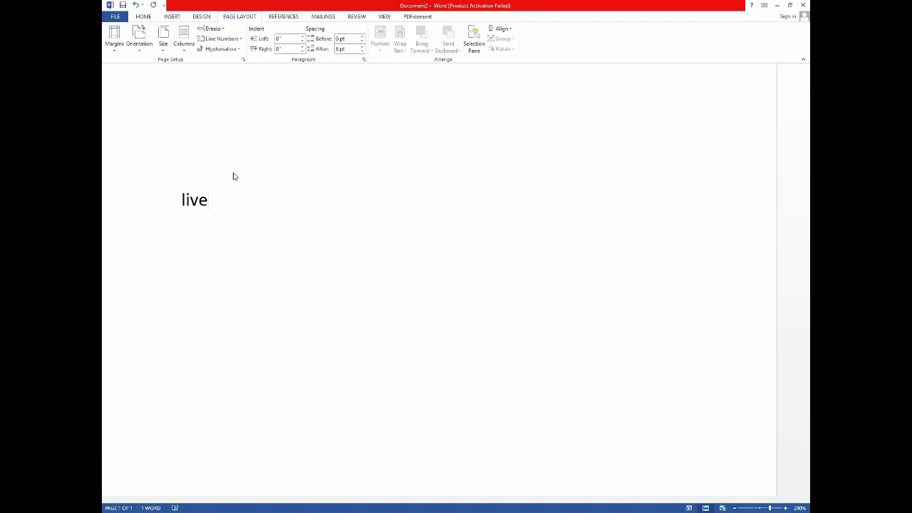
key("ctrl+a")
key("Delete")
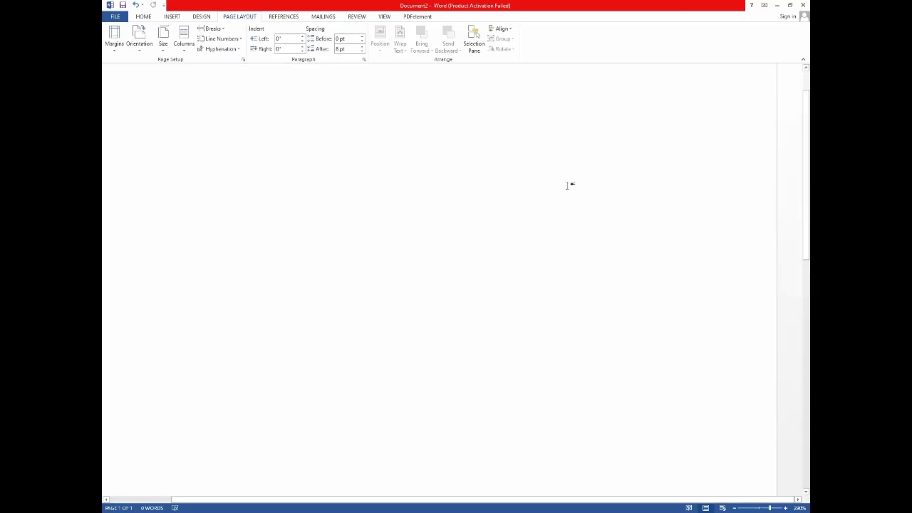
scroll(567, 175, "down", 3)
scroll(567, 133, "up", 4)
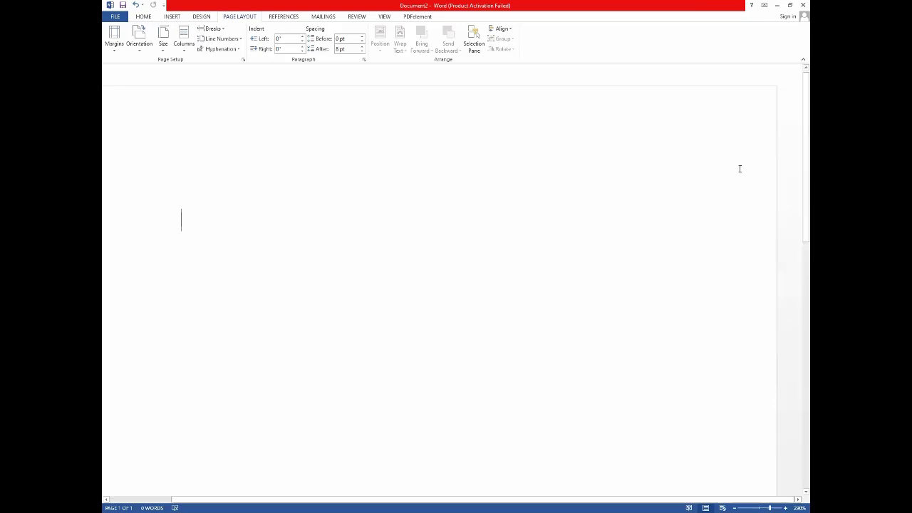
double_click(691, 170)
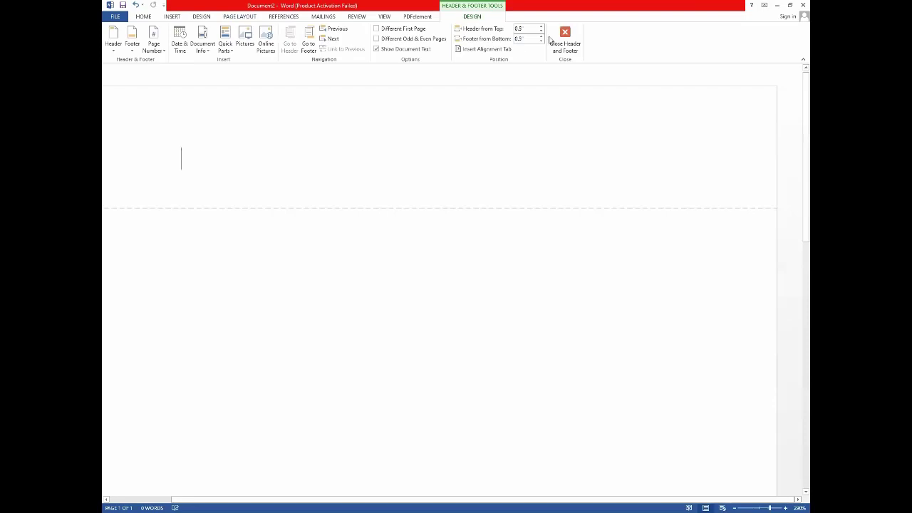
key("Escape")
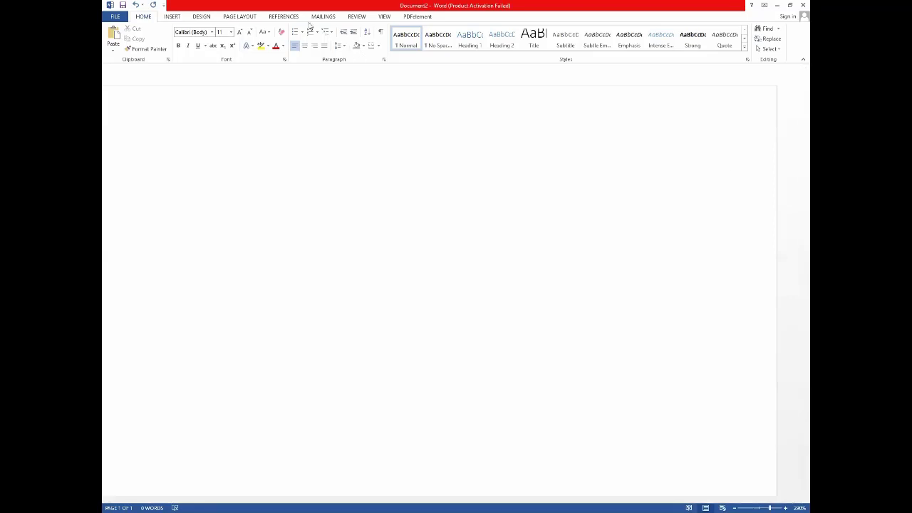
left_click(283, 18)
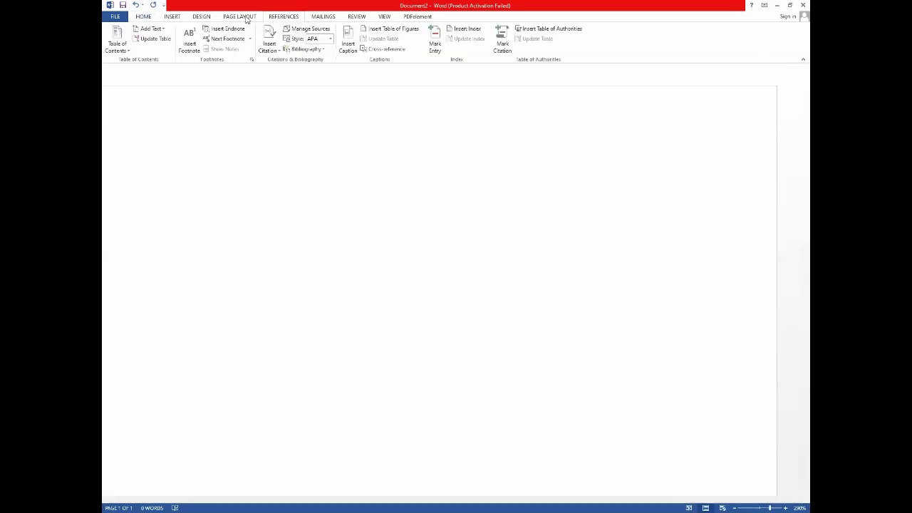
left_click(243, 17)
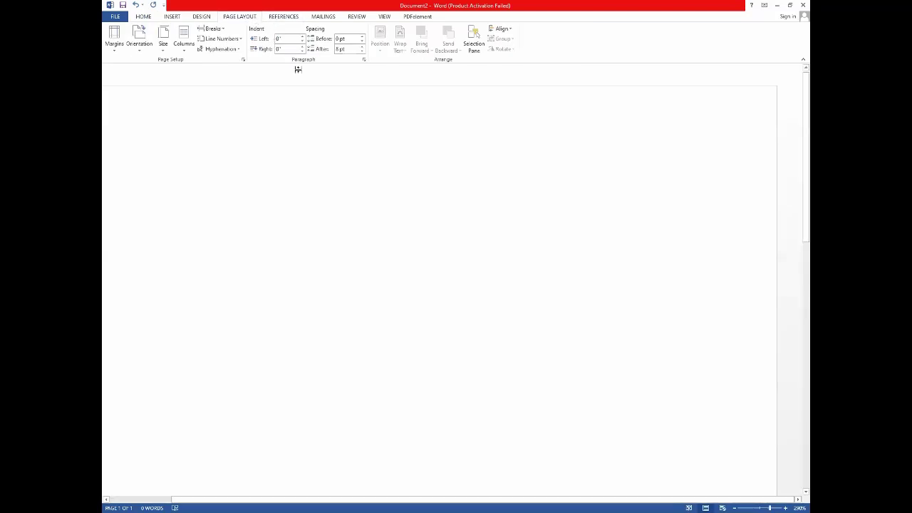
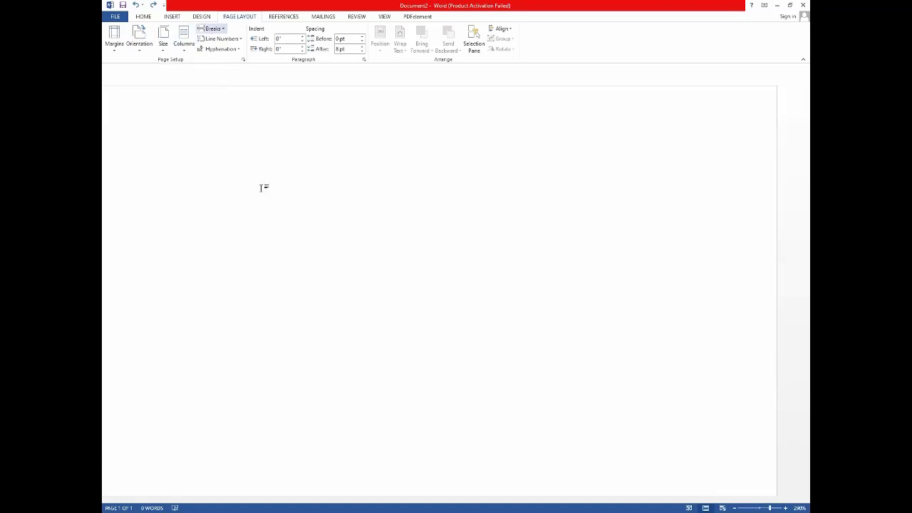
Insert a page break on the blank page and display both pages side by side.
key("ctrl+Return")
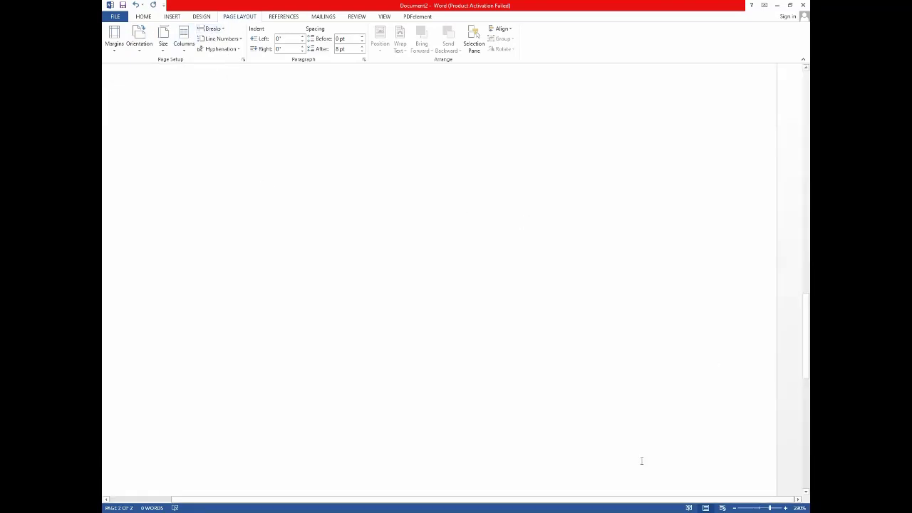
scroll(644, 424, "up", 3)
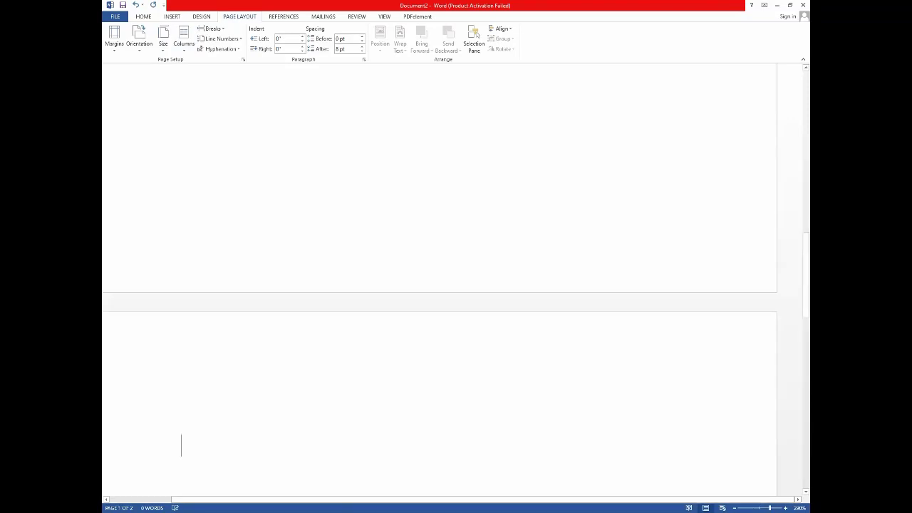
scroll(643, 423, "down", 10)
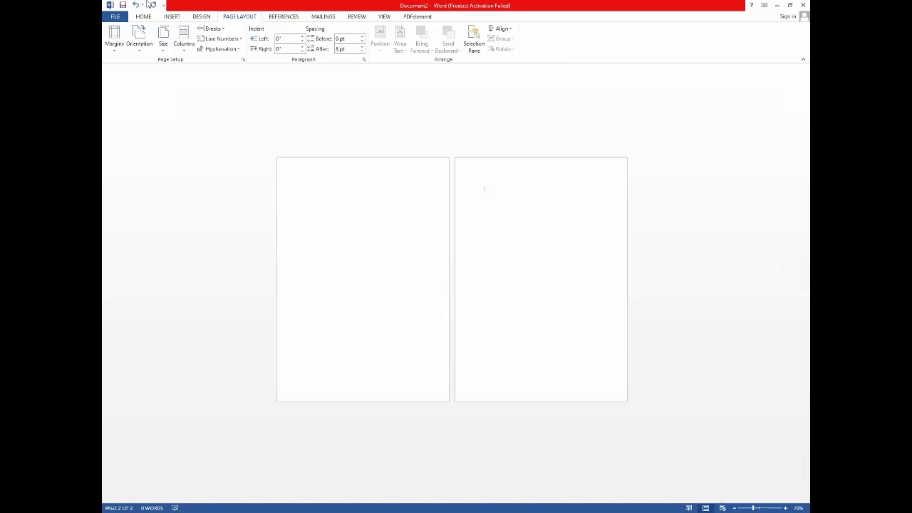
Review the available page and section break types, and briefly open the second page's footer area.
left_click(226, 30)
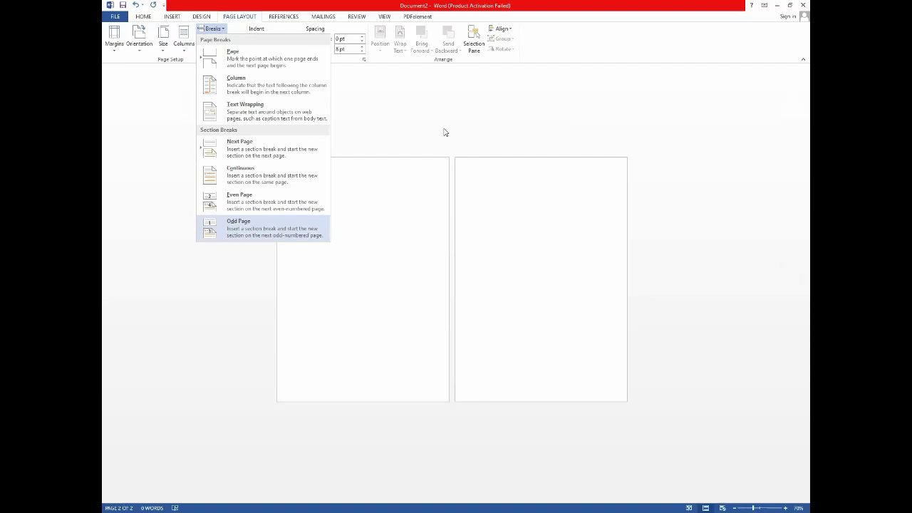
left_click(455, 165)
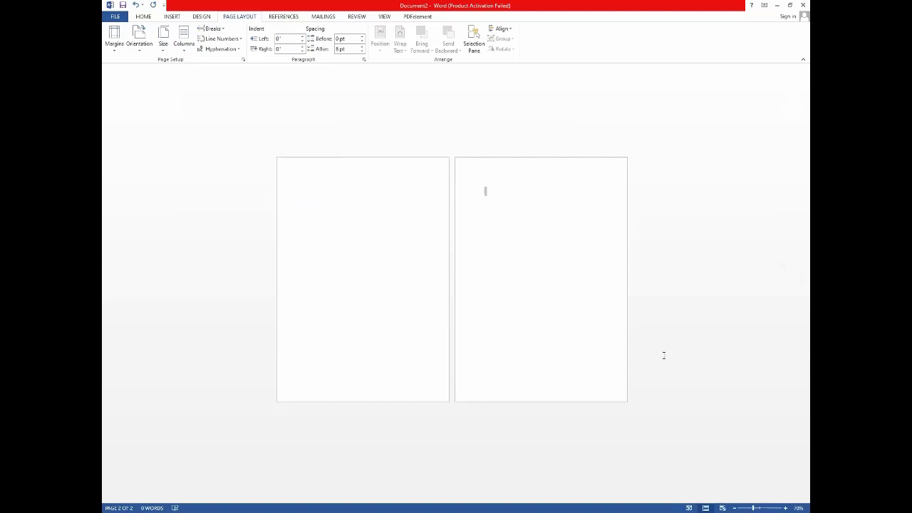
double_click(454, 393)
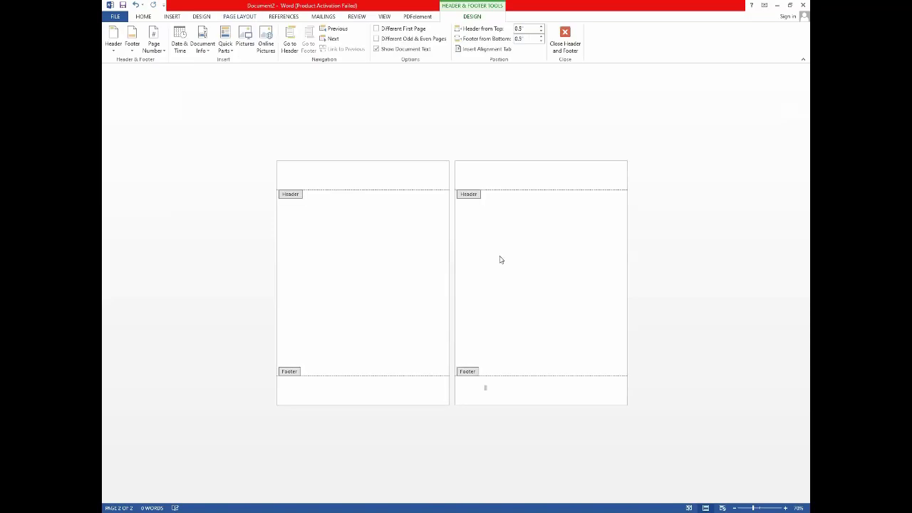
left_click(564, 36)
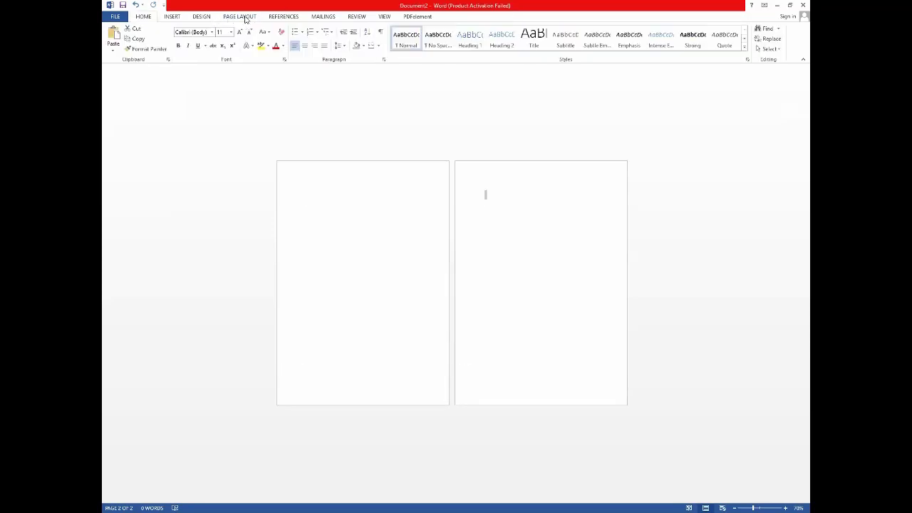
Compare the page and section break types with the page insertion tools and the document design options.
left_click(244, 18)
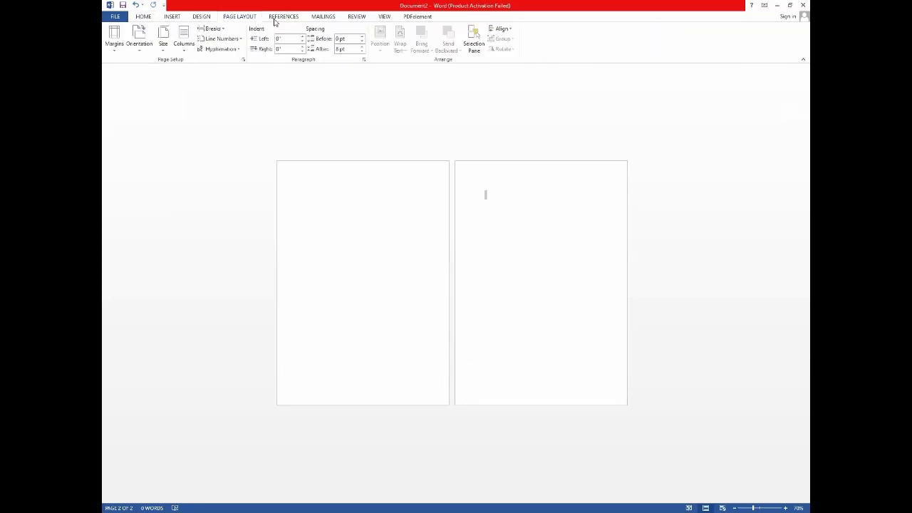
left_click(217, 30)
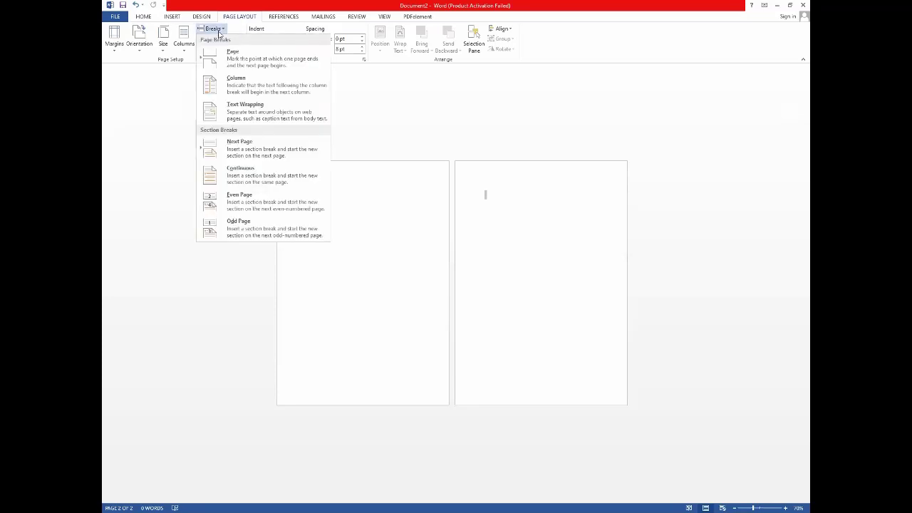
left_click(173, 17)
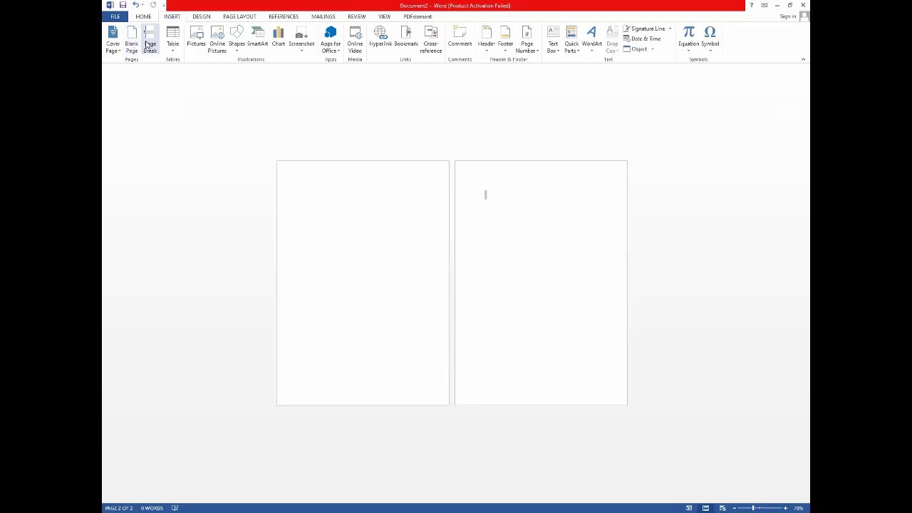
left_click(195, 20)
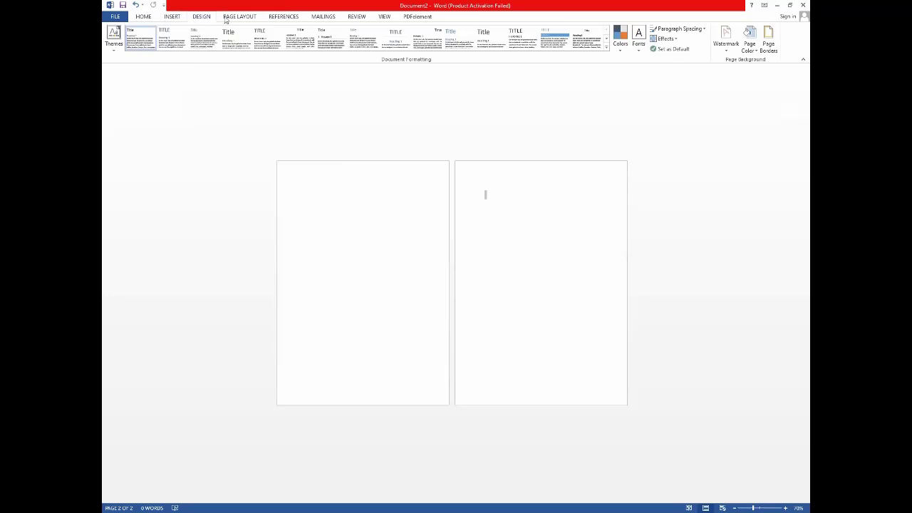
left_click(227, 18)
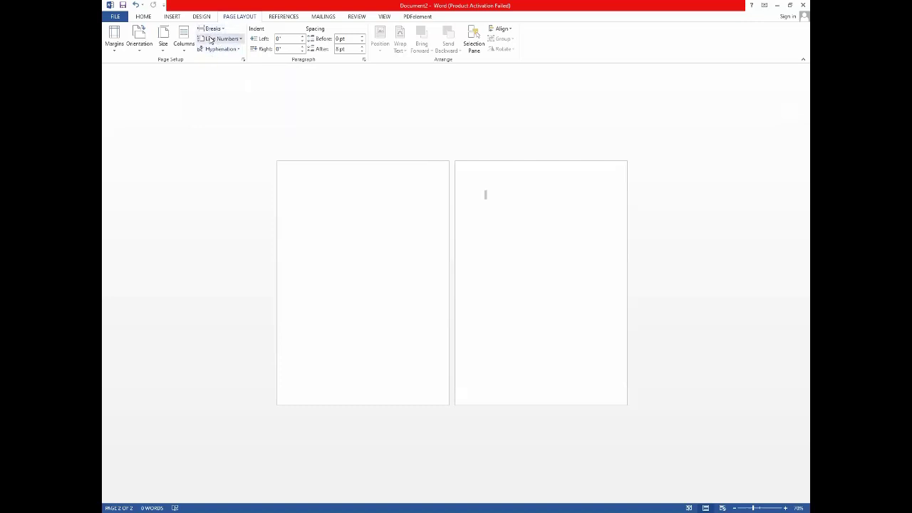
Apply a numbered list starting at 1 to the blank text and place the cursor beside the first page's number.
left_click(136, 17)
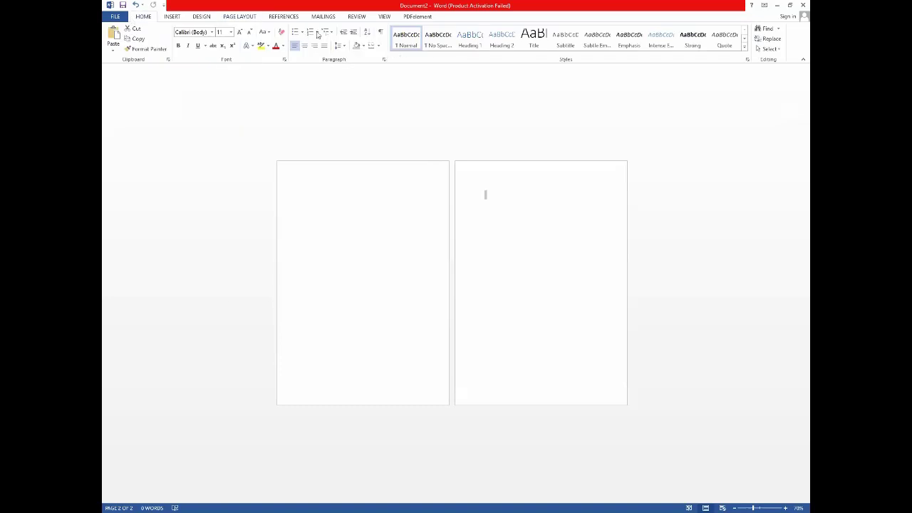
left_click(376, 86)
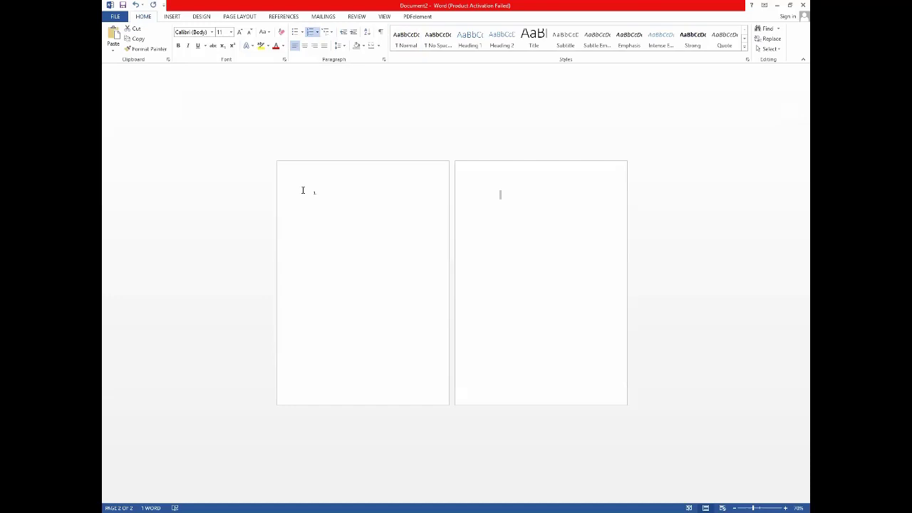
left_click(307, 192)
left_click(312, 191)
left_click(171, 16)
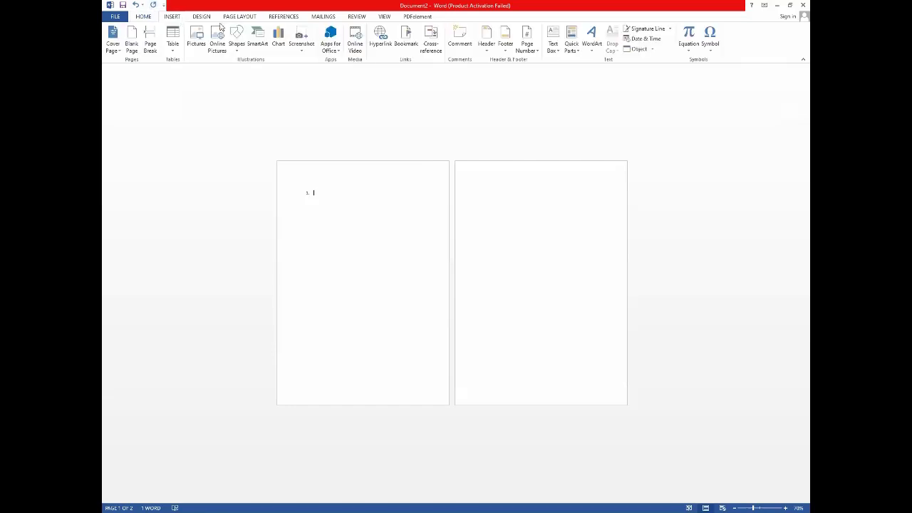
left_click(229, 16)
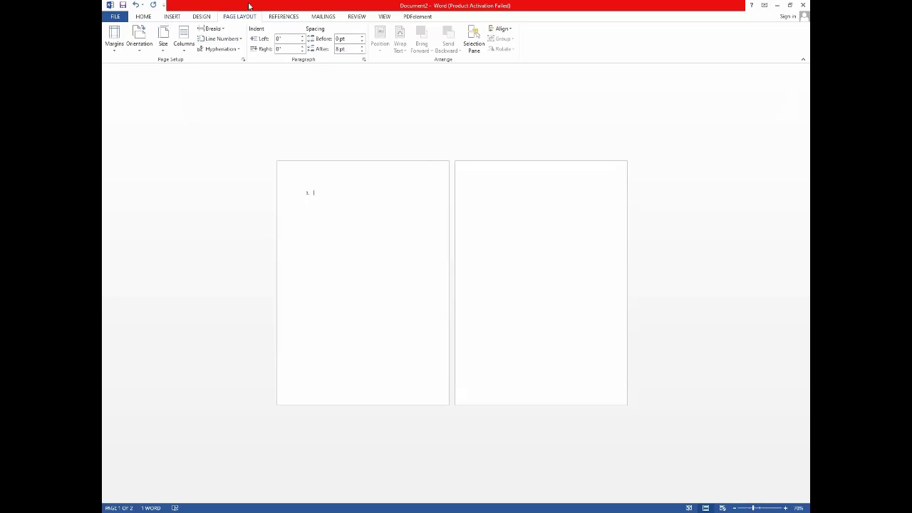
left_click(171, 18)
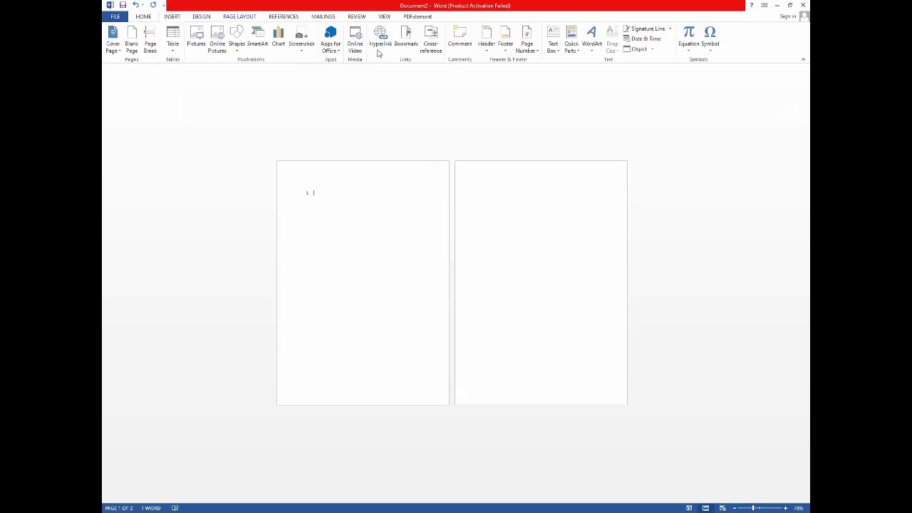
scroll(329, 50, "up", 1)
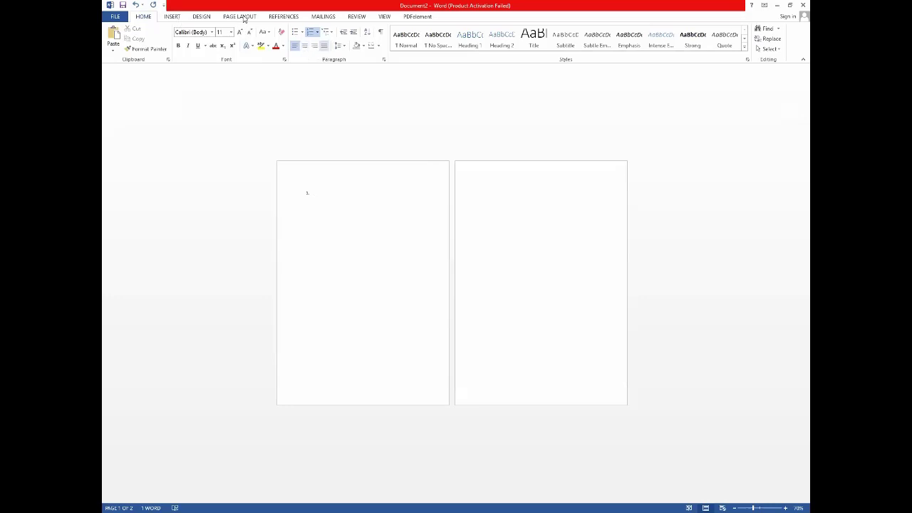
left_click(279, 15)
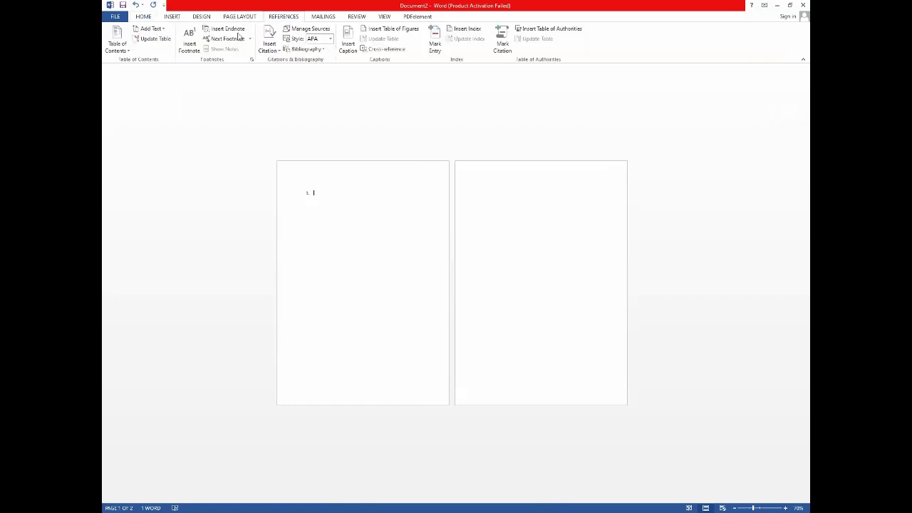
scroll(334, 46, "up", 1)
Increase the spacing before the numbered paragraph on the first page.
left_click(361, 38)
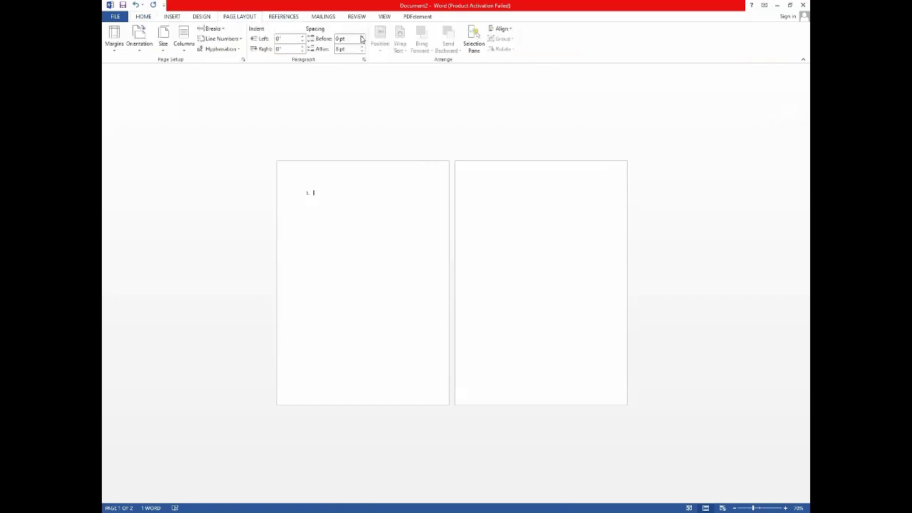
left_click(362, 38)
left_click(361, 37)
left_click(362, 38)
scroll(344, 50, "up", 3)
Remove and re-add the space before the numbered paragraph, and remove the space after it.
left_click(344, 48)
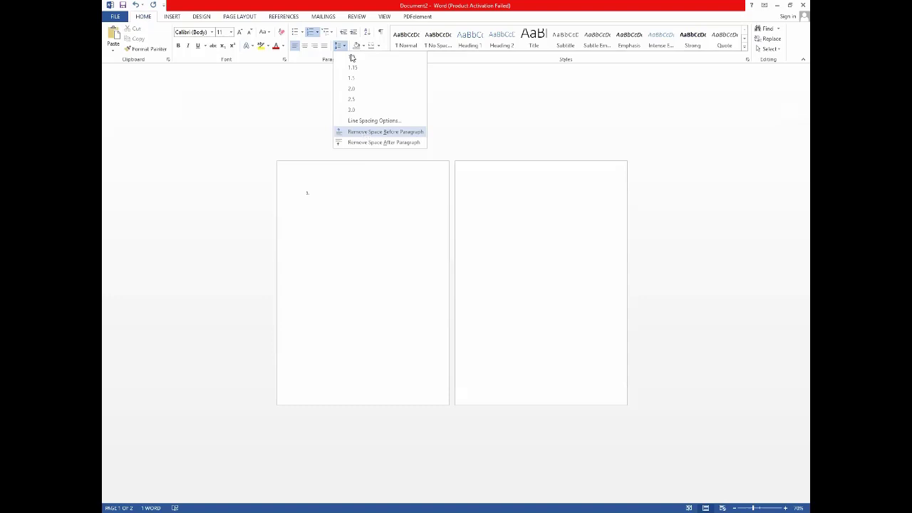
left_click(352, 132)
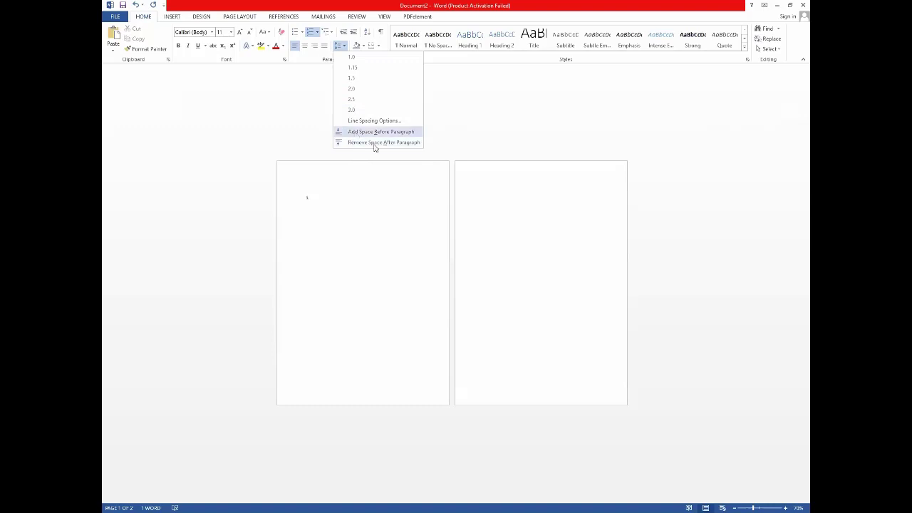
left_click(374, 133)
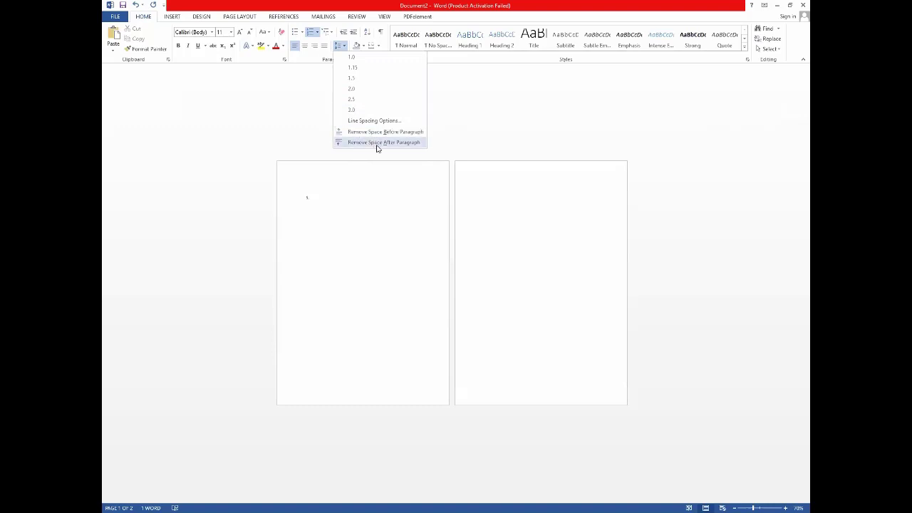
left_click(315, 31)
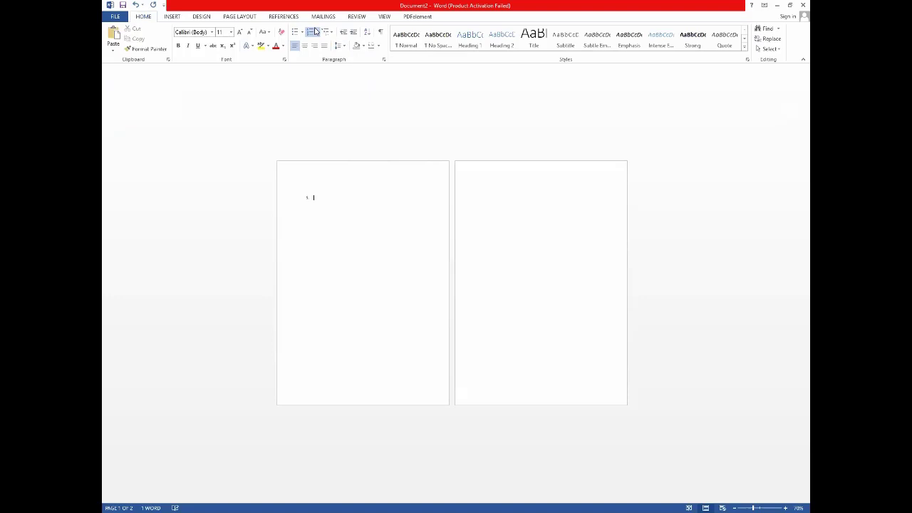
Examine the Paragraph dialog's indentation, special indent, and line and page break options, and close it without changes.
left_click(240, 17)
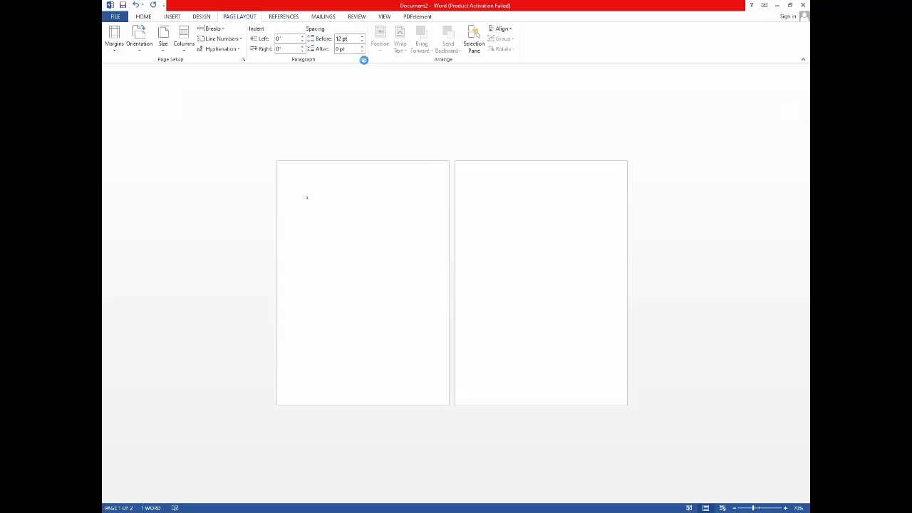
left_click(363, 62)
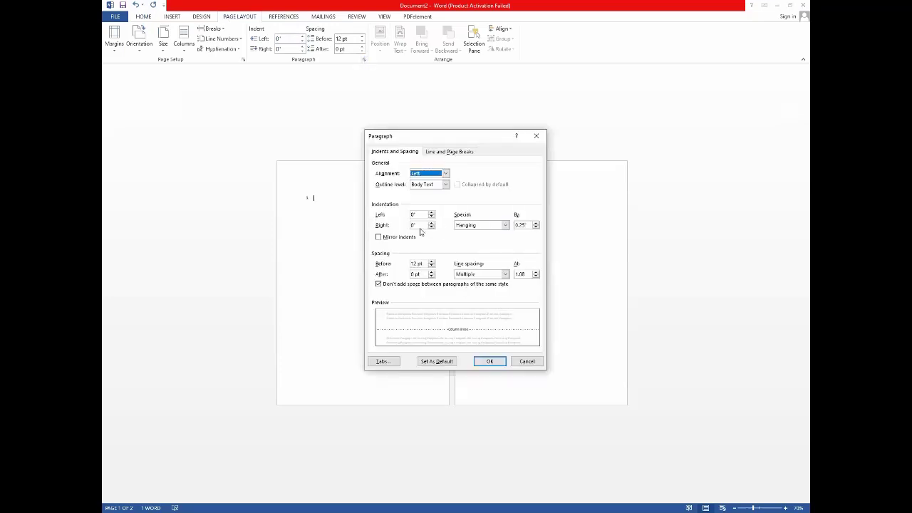
left_click(502, 225)
left_click(464, 152)
left_click(410, 151)
key("Escape")
Set the numbered paragraph's alignment to justified.
left_click(171, 19)
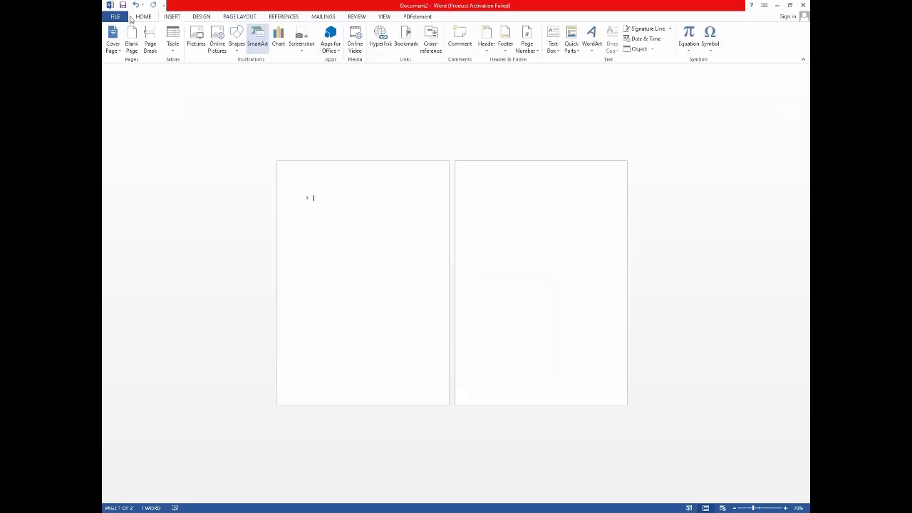
scroll(383, 47, "up", 1)
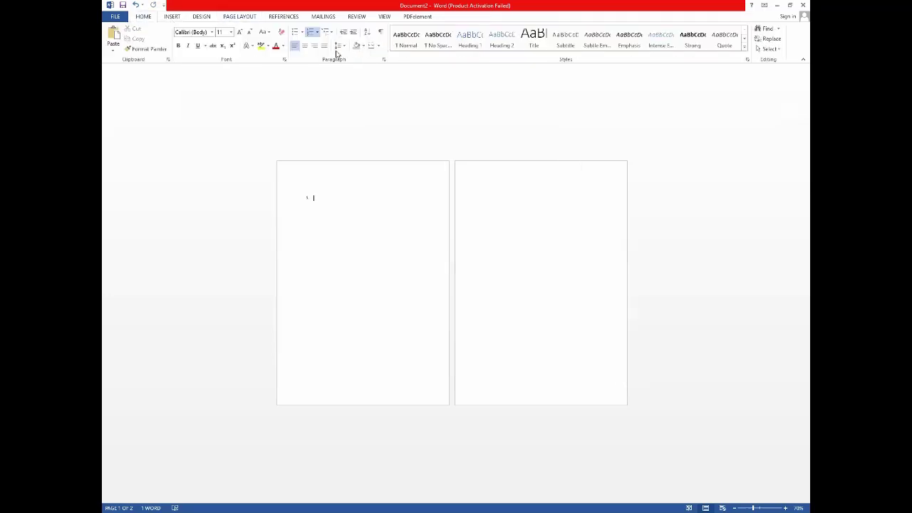
left_click(296, 49)
left_click(324, 47)
Raise the numbered paragraph's spacing before by several increments through the line spacing options.
left_click(342, 48)
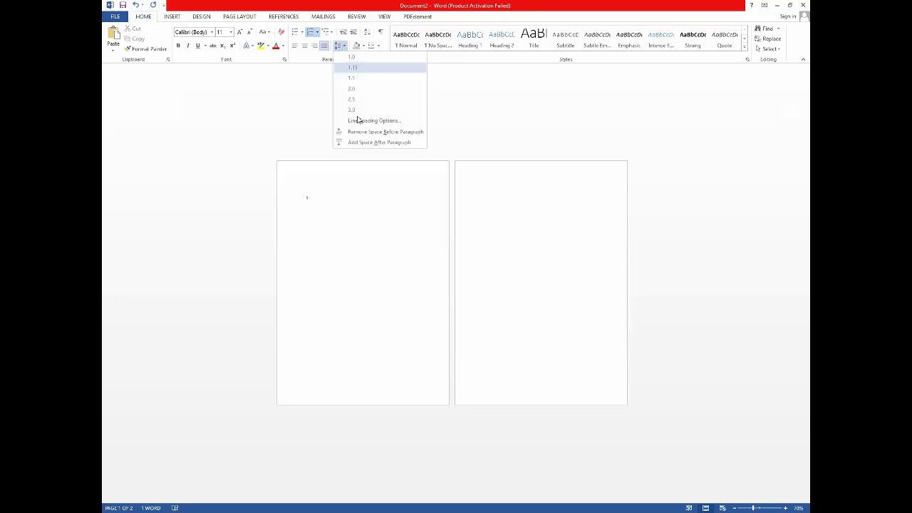
left_click(358, 120)
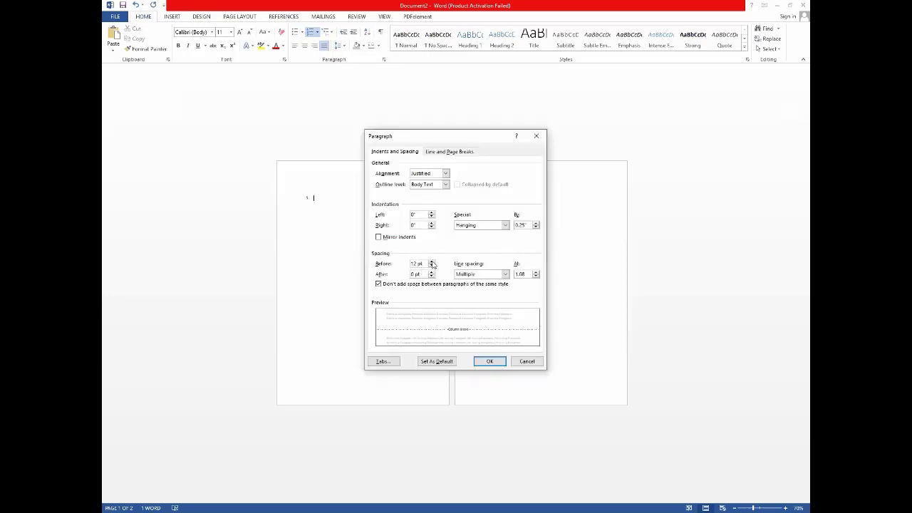
left_click(432, 262)
left_click(432, 262)
left_click(432, 262)
left_click(431, 262)
left_click(432, 262)
left_click(432, 262)
left_click(489, 361)
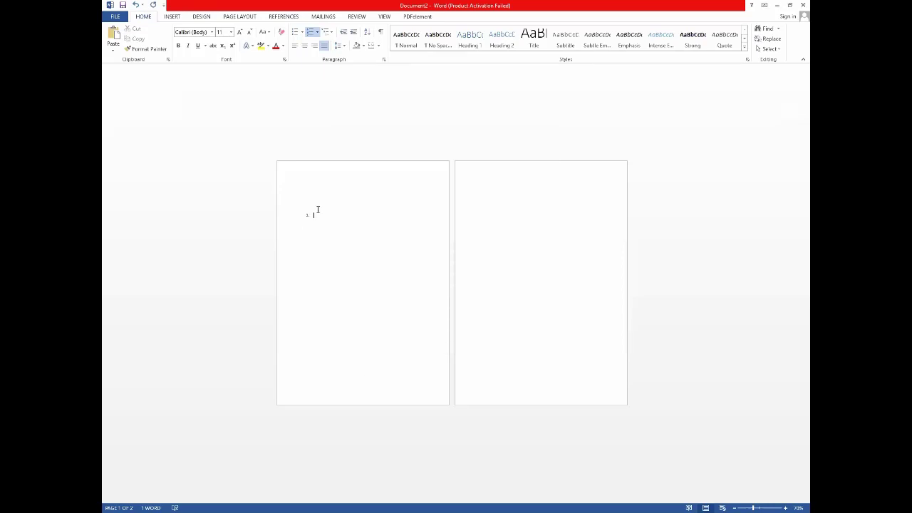
Remove the space before the numbered paragraph and set its alignment to Right in the paragraph settings.
left_click(345, 47)
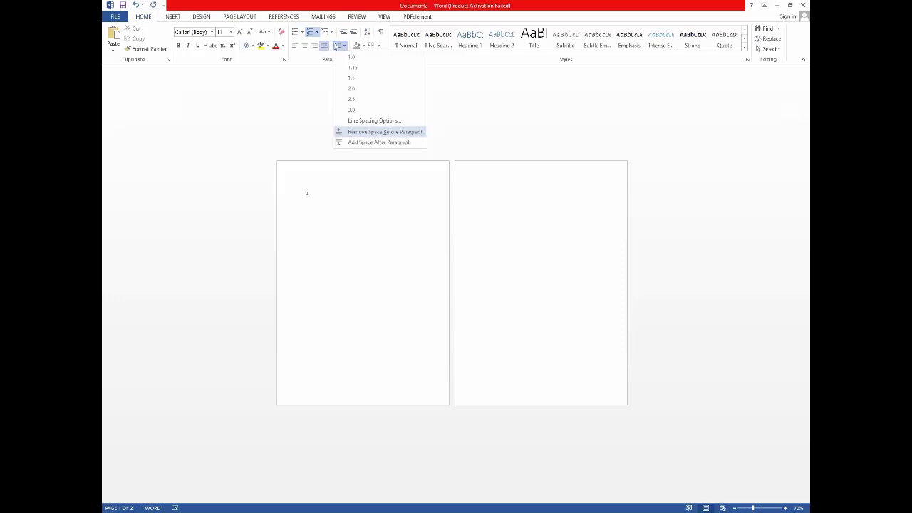
left_click(338, 45)
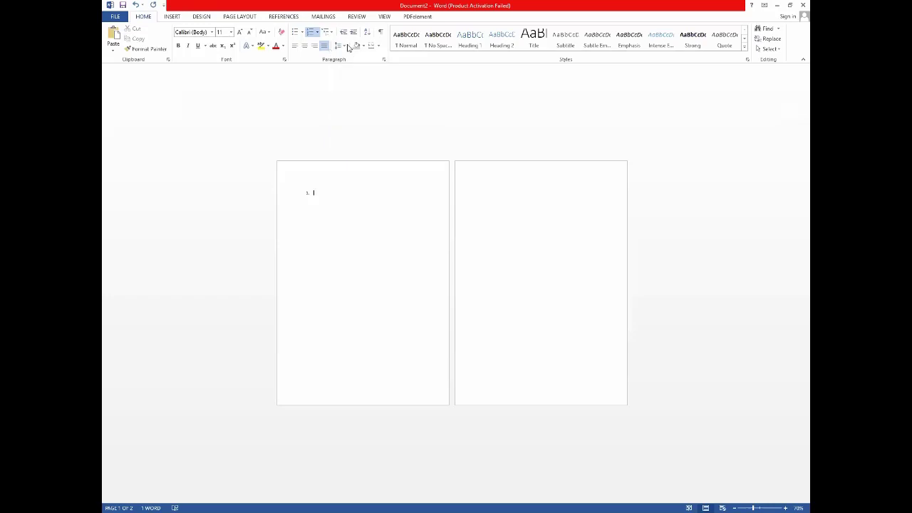
left_click(340, 45)
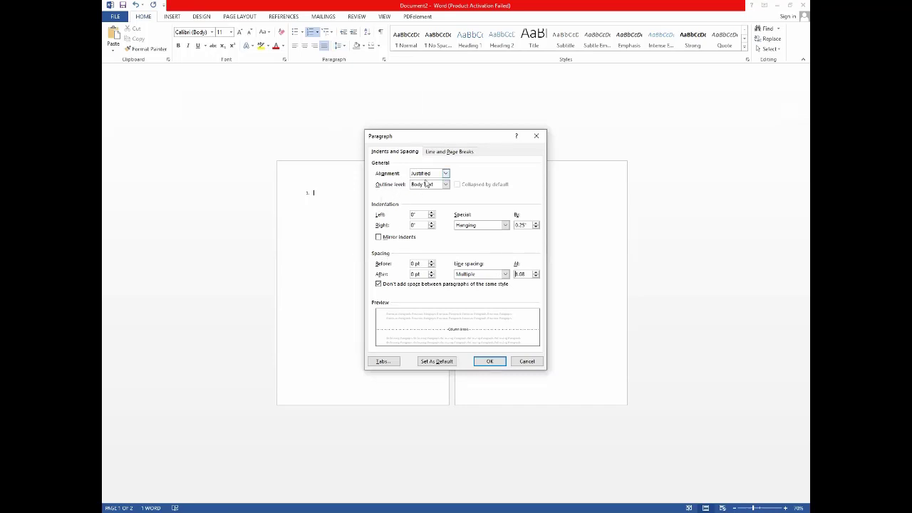
left_click(426, 175)
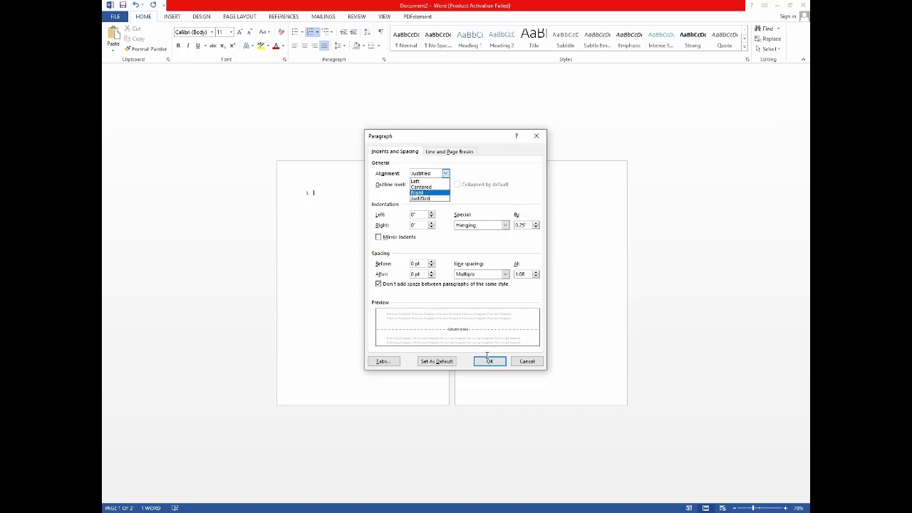
key("Tab")
key("Return")
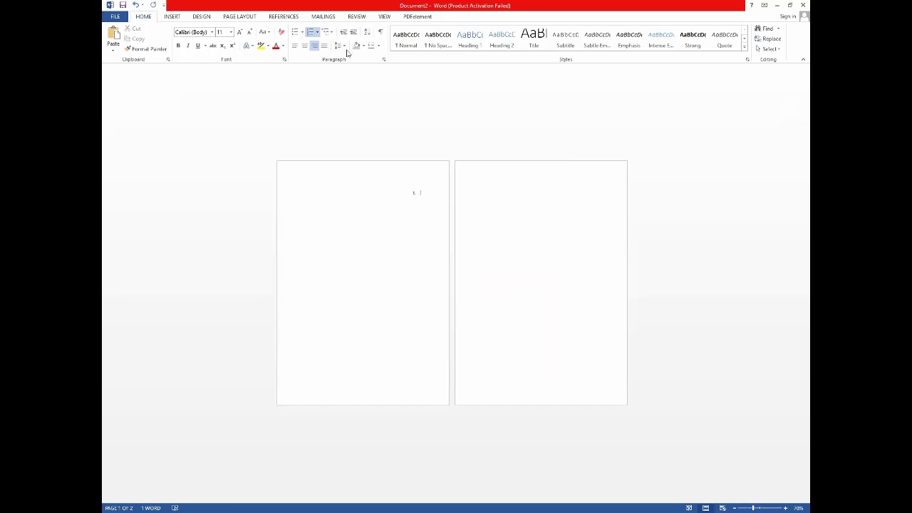
Return the numbered paragraph to left alignment, and center the number on the second page.
left_click(293, 49)
key("ctrl+l")
left_click(200, 17)
left_click(245, 17)
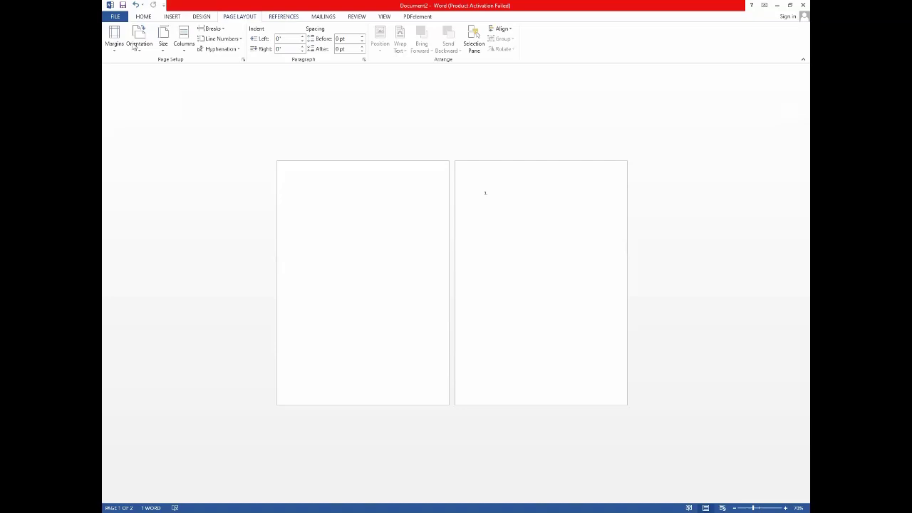
key("ctrl+e")
Insert a page break ahead of the centered number and another from the first page's blank area.
left_click(143, 17)
left_click(171, 17)
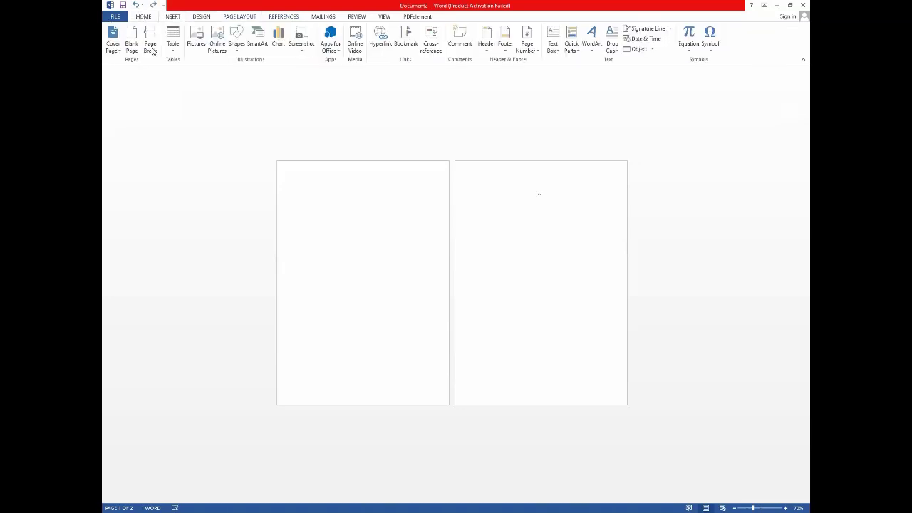
left_click(149, 39)
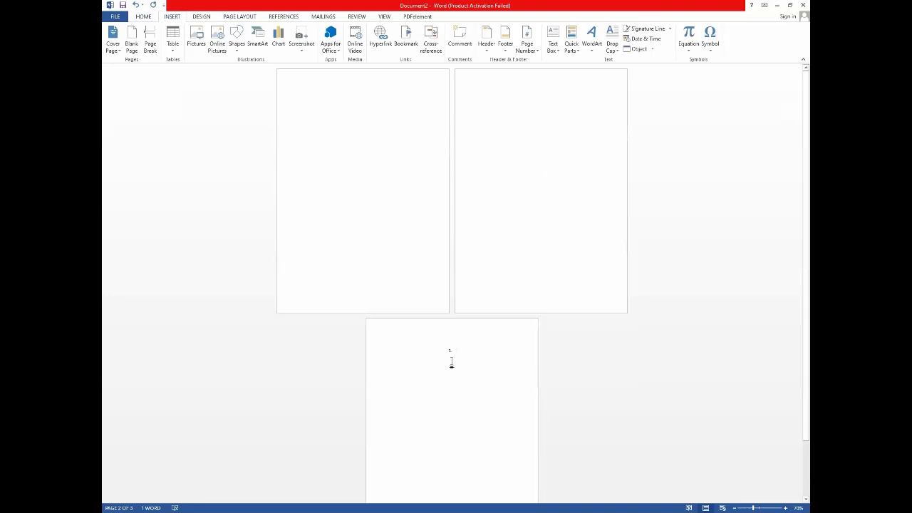
left_click(318, 93)
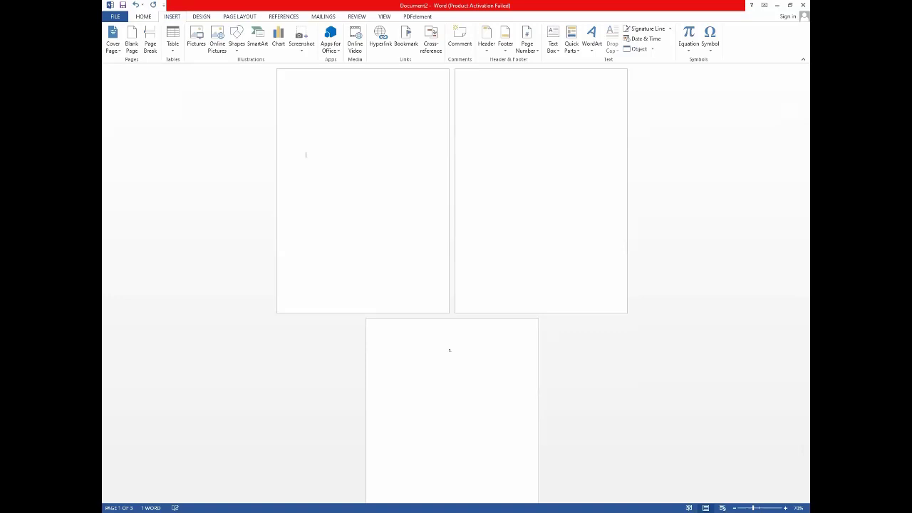
key("ctrl+Return")
key("Return")
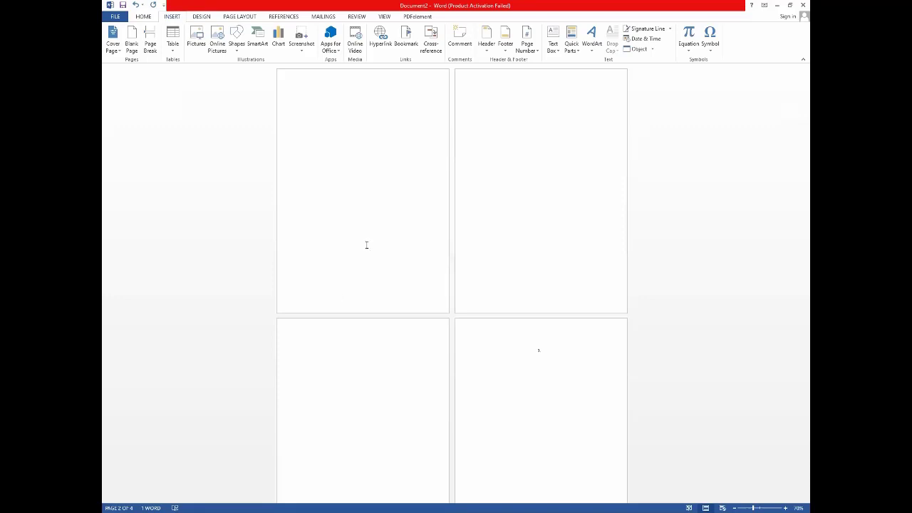
scroll(350, 282, "down", 2)
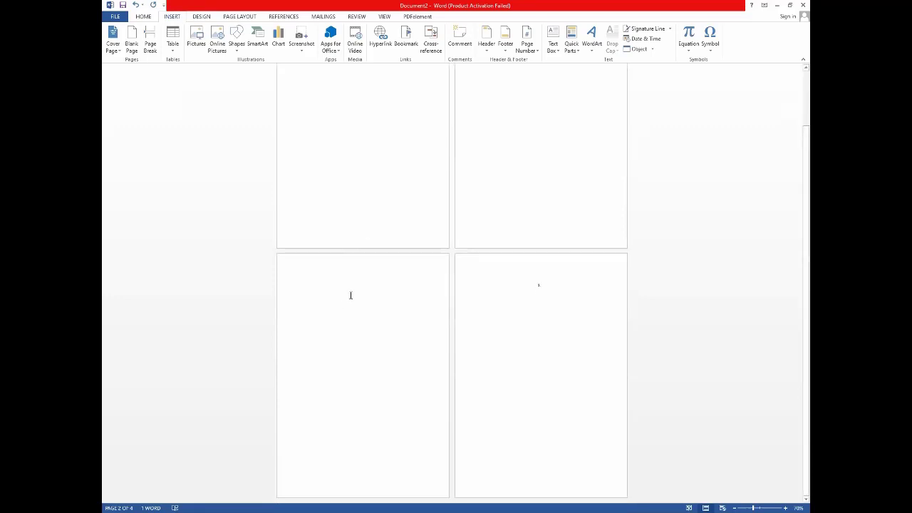
Insert further page breaks from the blank area of the second page.
scroll(484, 187, "up", 2)
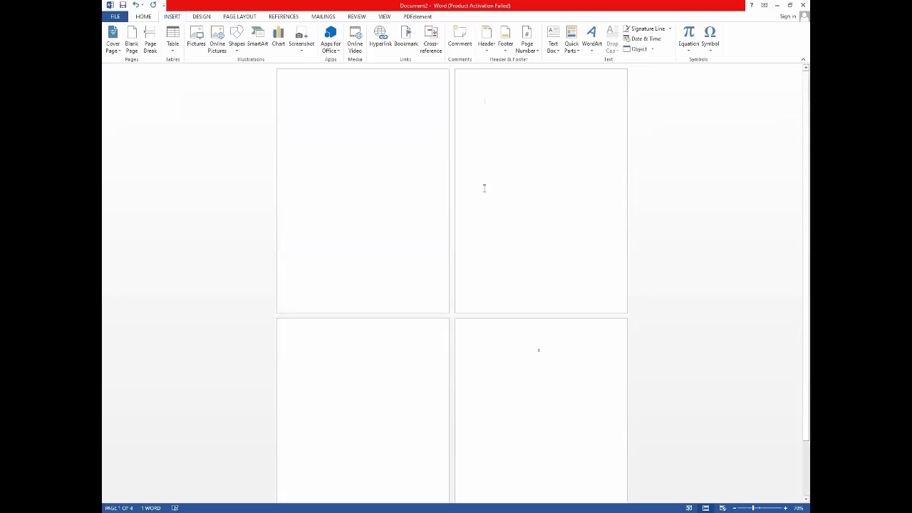
scroll(375, 344, "down", 2)
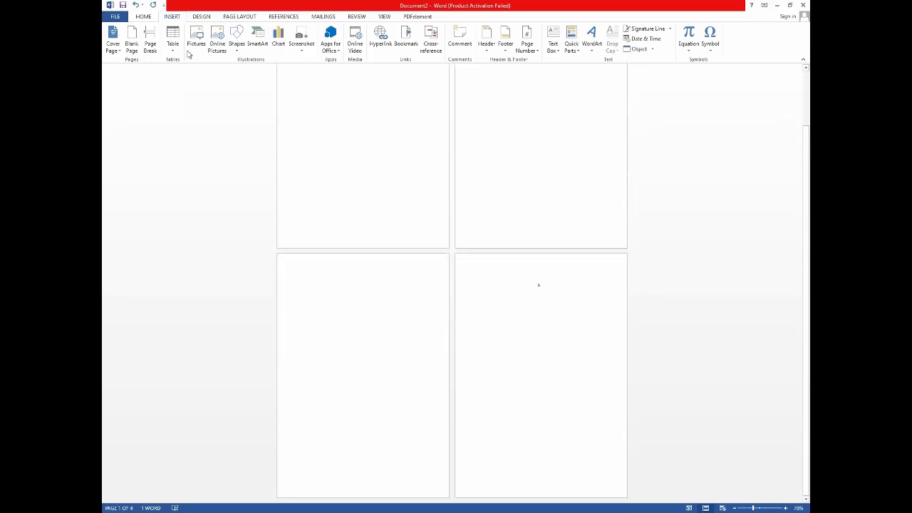
scroll(514, 236, "up", 2)
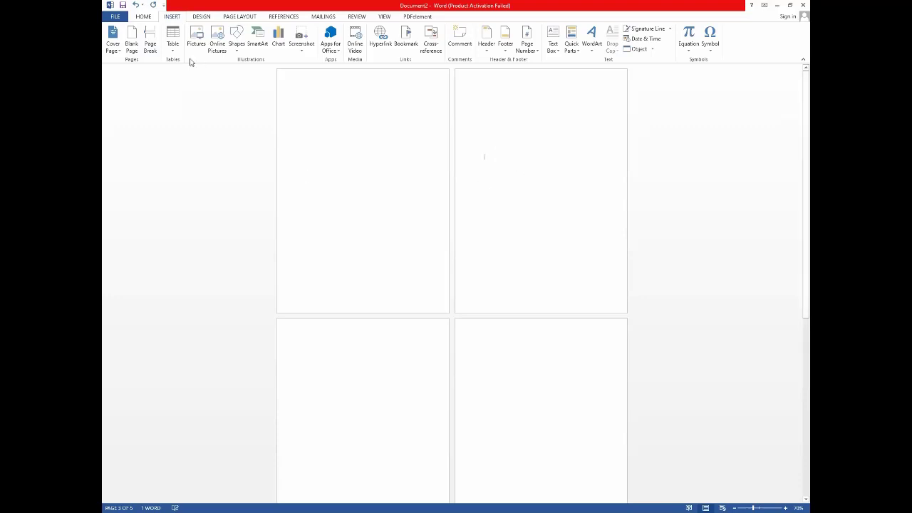
left_click(536, 261)
left_click(148, 47)
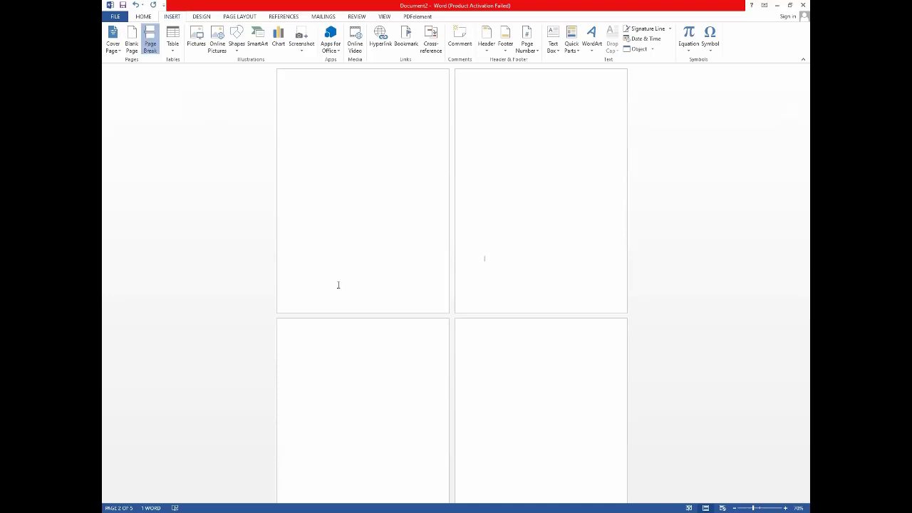
left_click(308, 338)
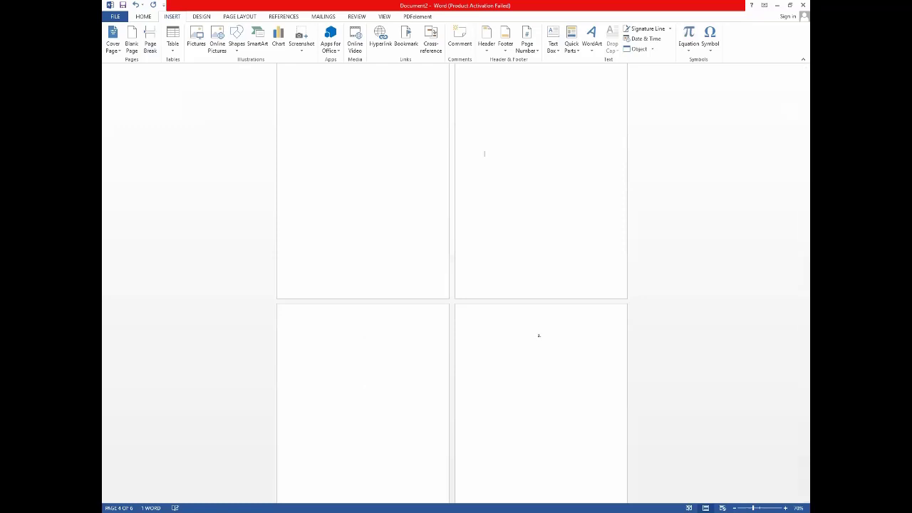
Clear the whole document and enter a sample name on the empty page.
key("BackSpace")
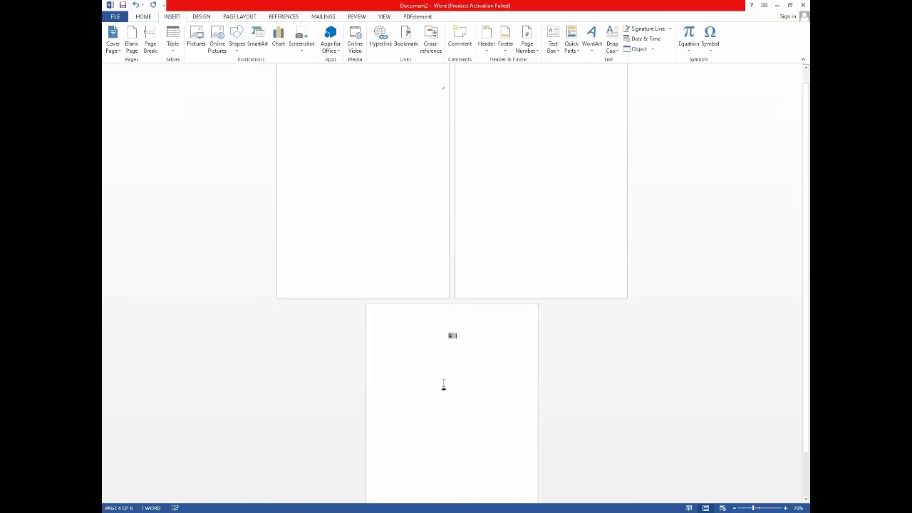
key("ctrl+a")
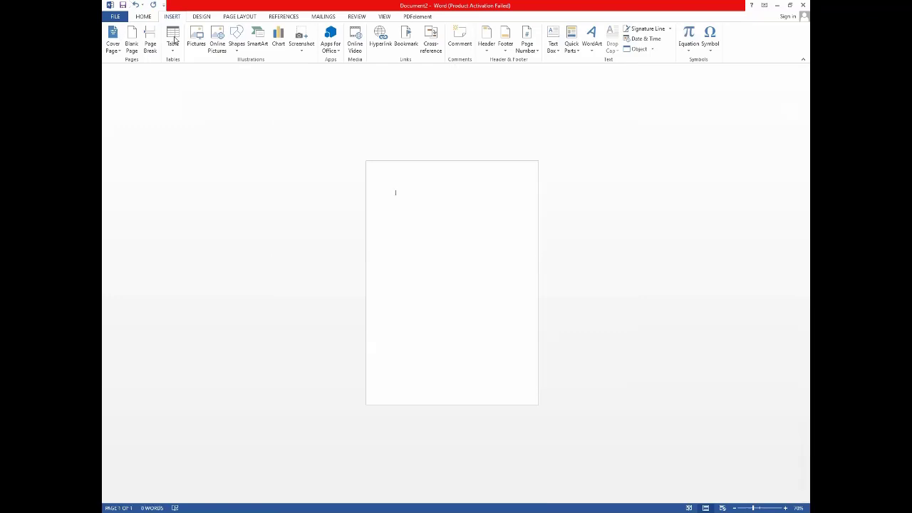
left_click(150, 45)
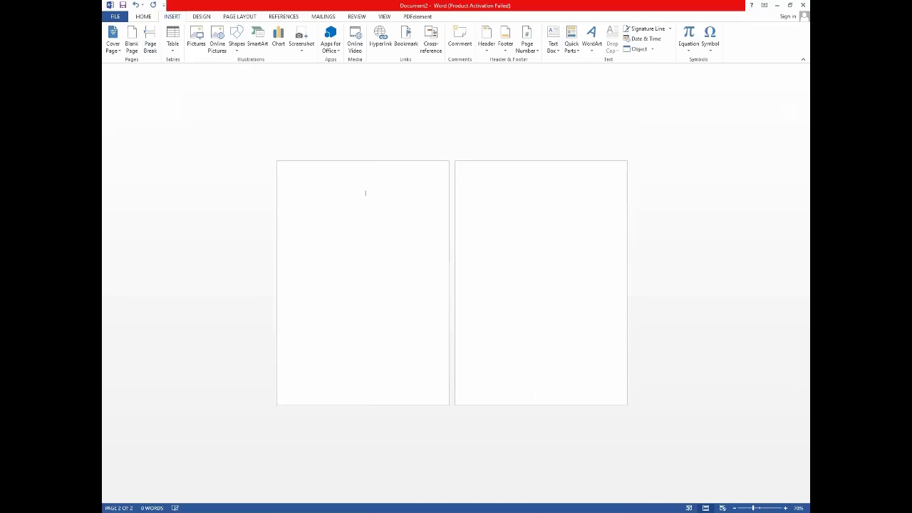
key("BackSpace")
type("hi")
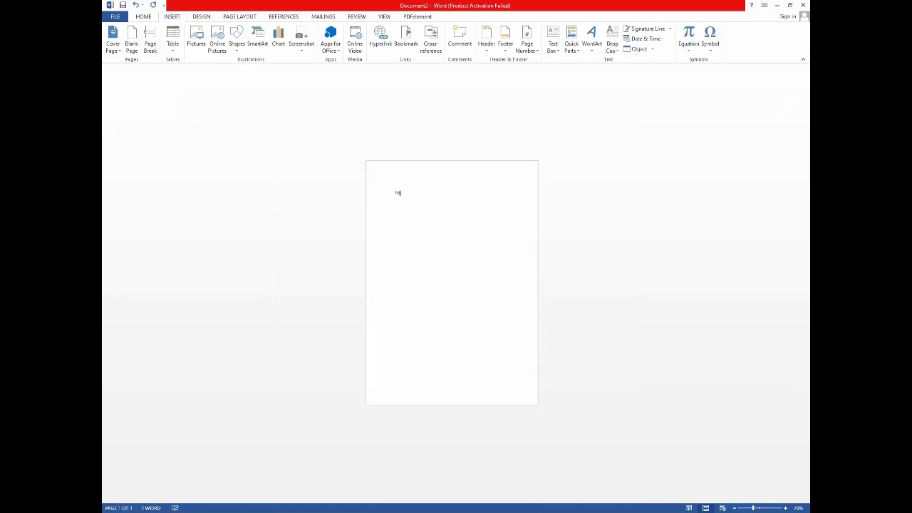
type("assan")
Show the page thumbnails in the navigation view, and add a page break and two blank pages after the name.
key("ctrl+f")
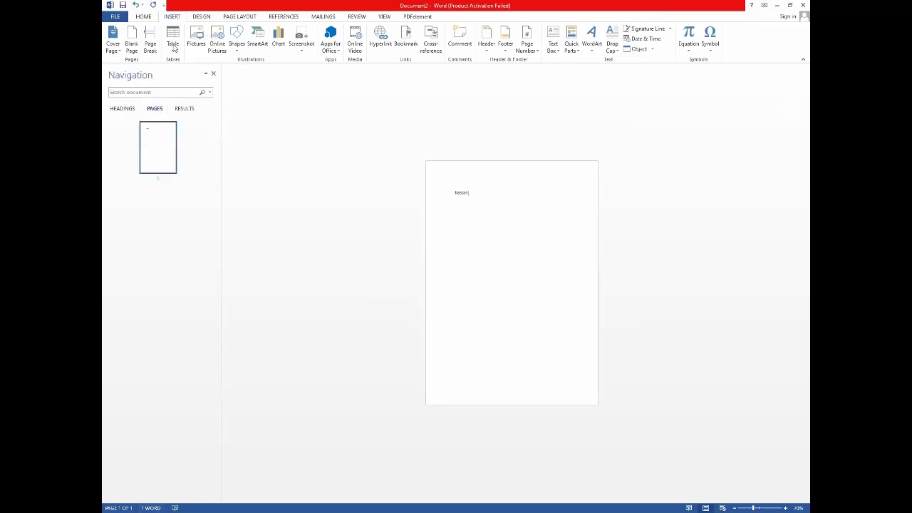
left_click(151, 47)
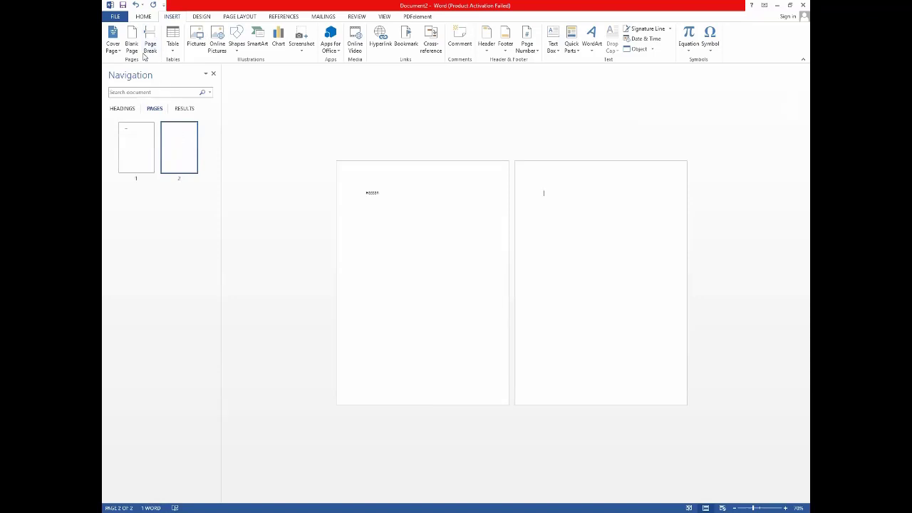
left_click(134, 44)
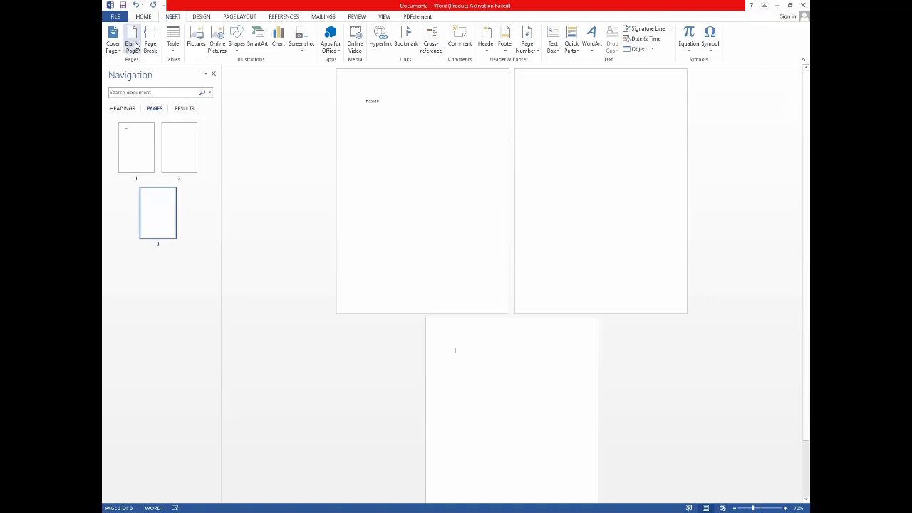
left_click(135, 46)
Go through the document's pages by their thumbnails, ending on the first page.
left_click(138, 175)
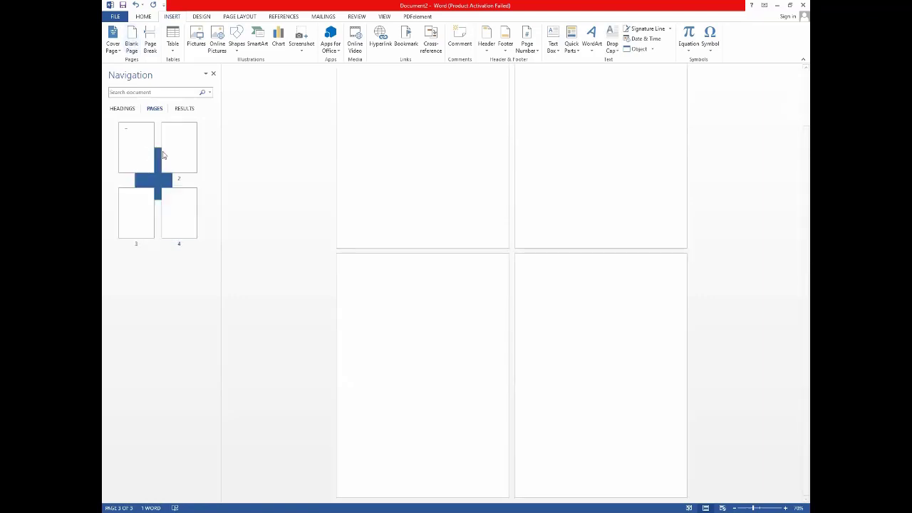
left_click(181, 181)
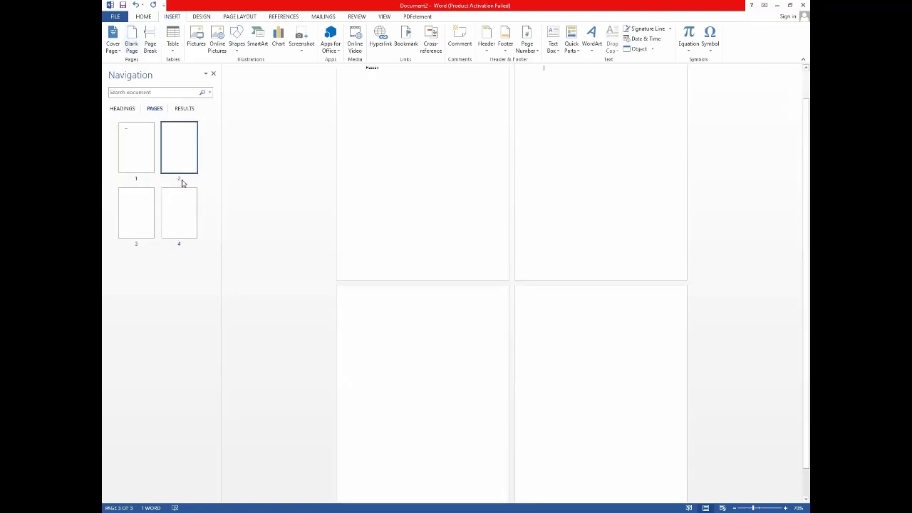
left_click(177, 230)
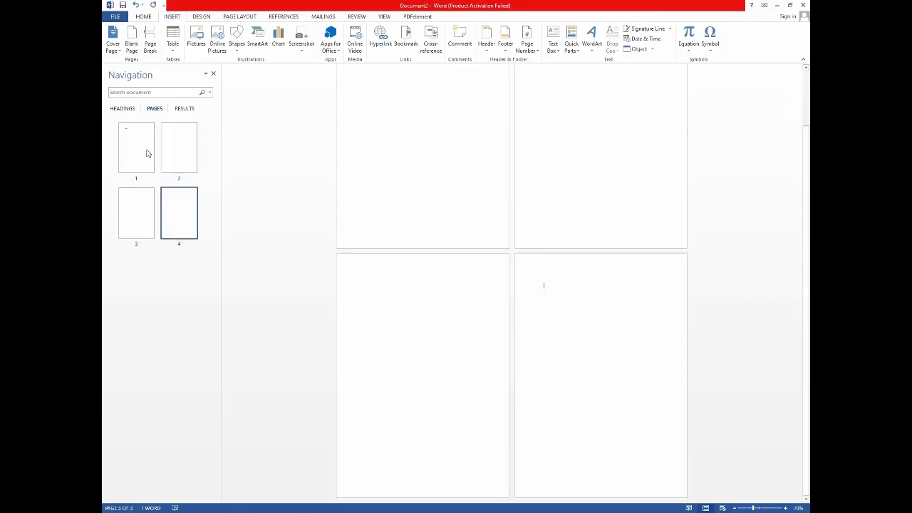
left_click(136, 199)
left_click(140, 156)
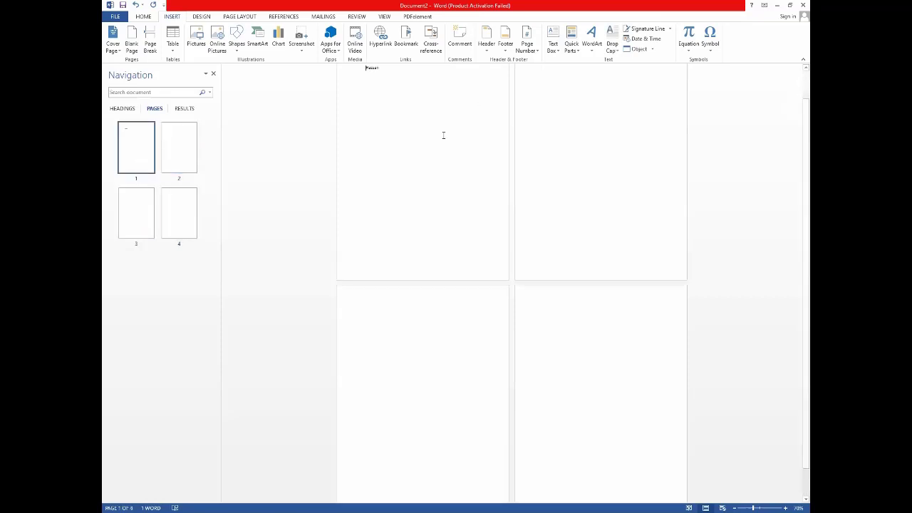
scroll(443, 135, "up", 1)
left_click(400, 145)
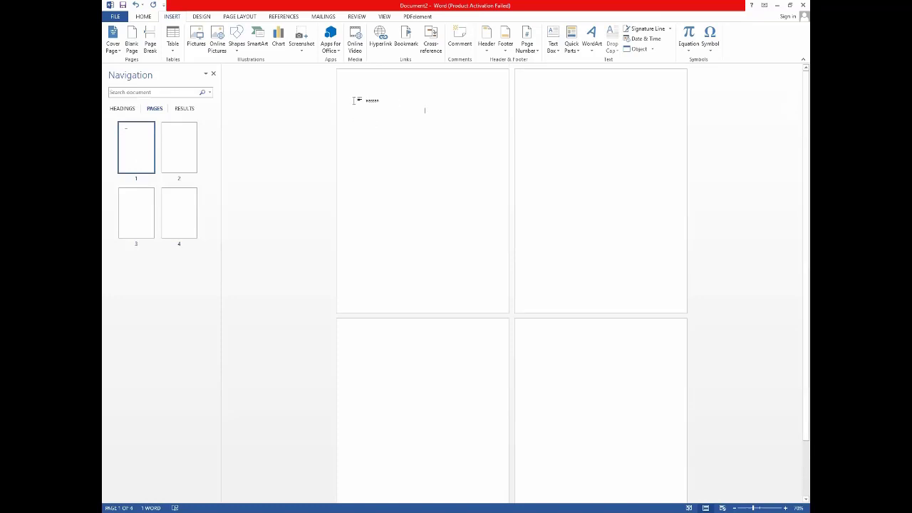
Copy the first page's name with its page break, undo the last blank page, and paste the copy on the third page.
left_click_drag(353, 101, 355, 112)
key("ctrl+c")
left_click(127, 163)
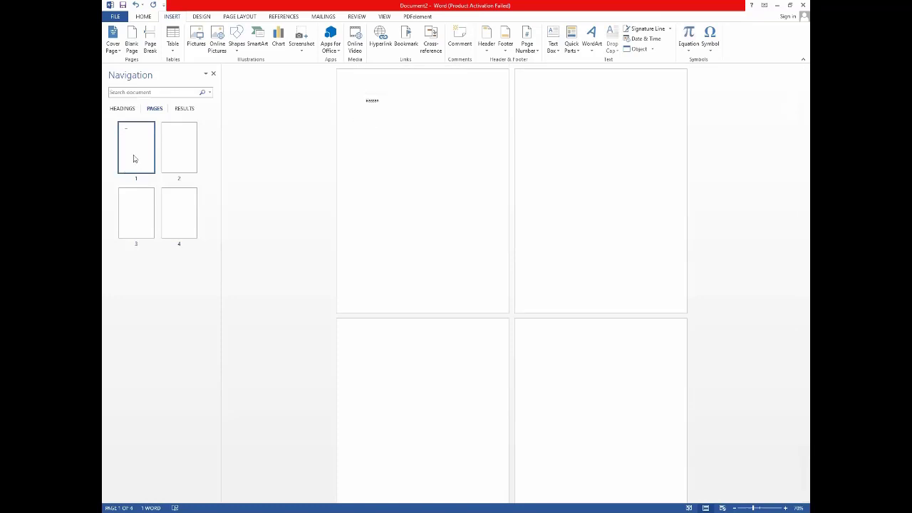
left_click(188, 215)
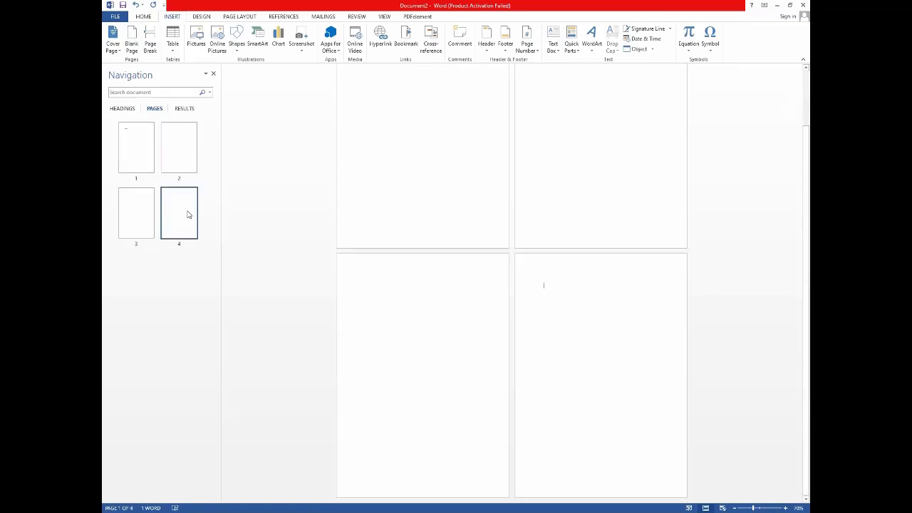
left_click(153, 158)
scroll(399, 230, "up", 1)
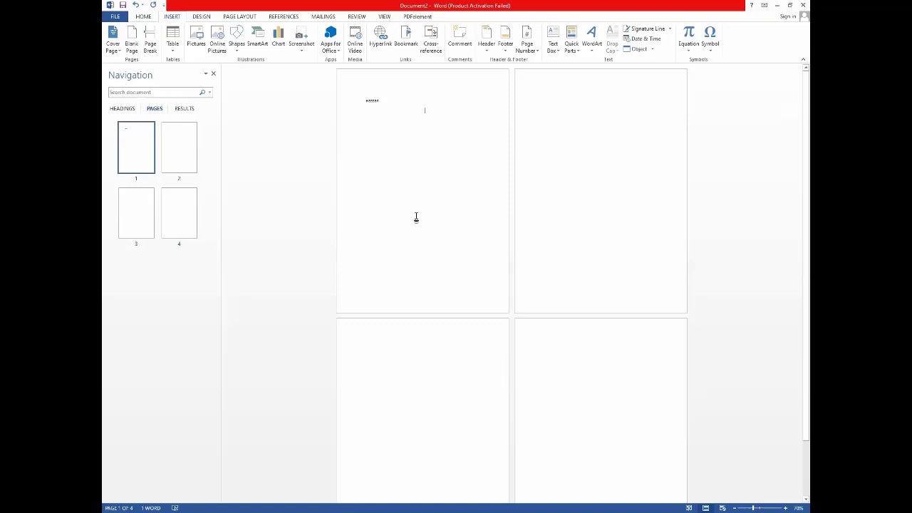
left_click(337, 92)
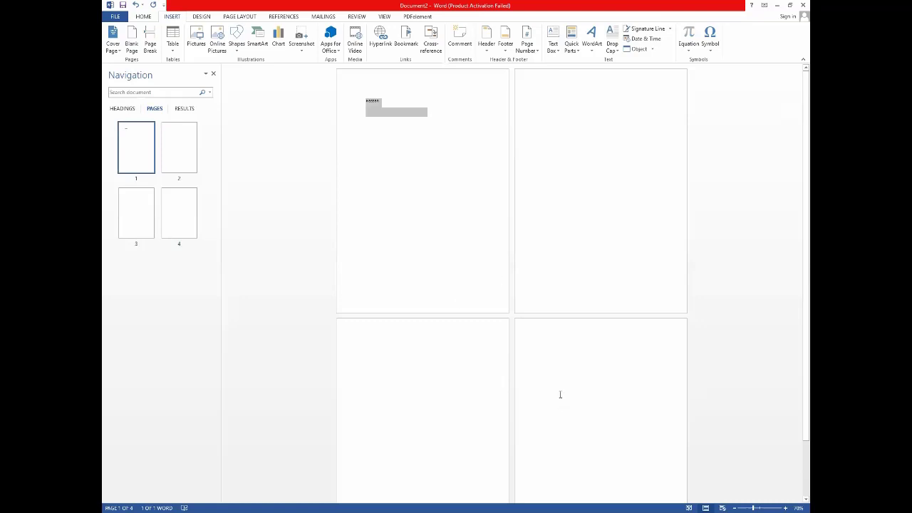
key("ctrl+z")
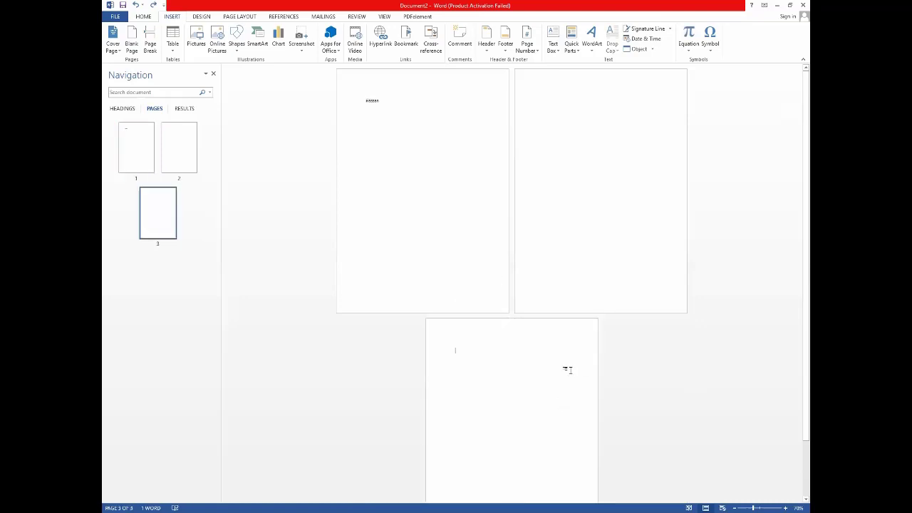
key("ctrl+v")
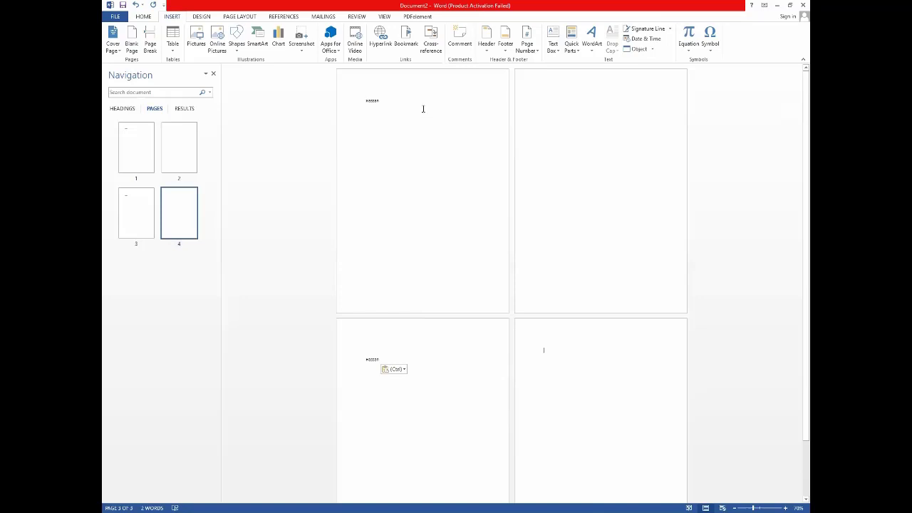
Delete the name and page break from the first page, and check the remaining pages.
left_click_drag(425, 113, 296, 79)
key("Delete")
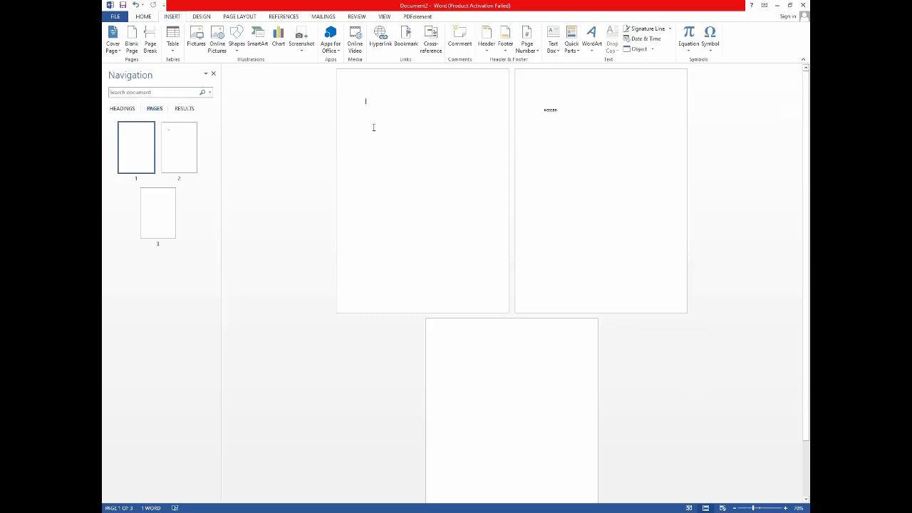
left_click(192, 144)
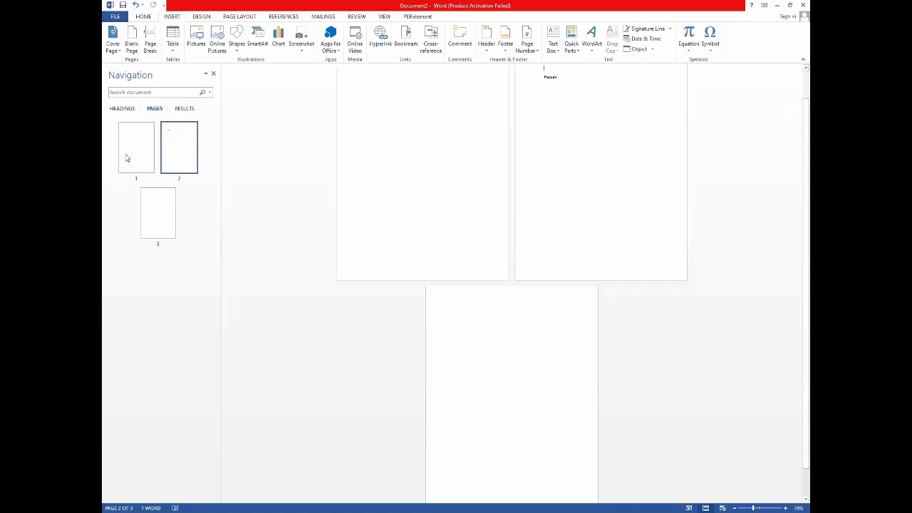
left_click(178, 226)
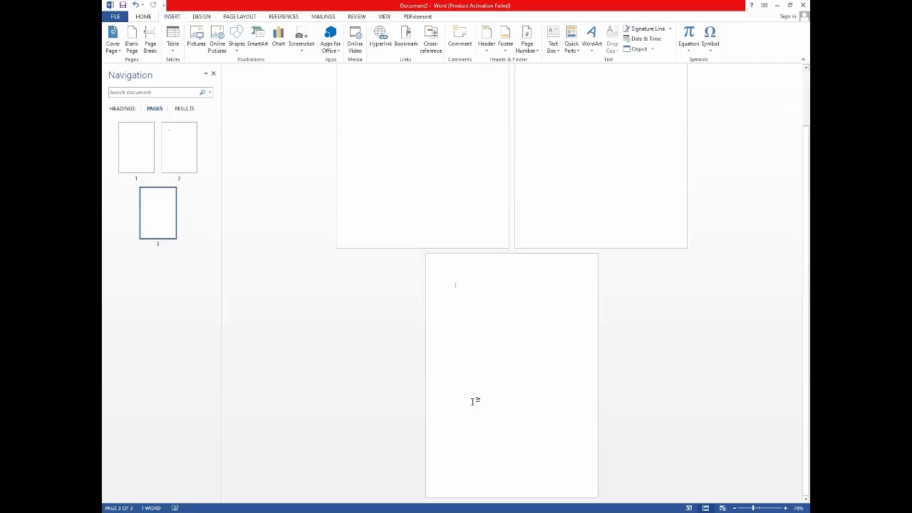
scroll(427, 476, "up", 1)
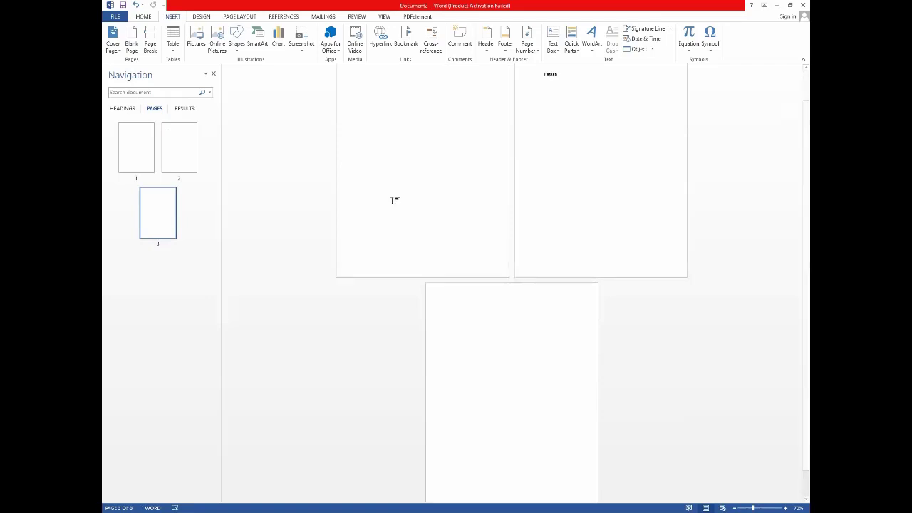
scroll(518, 170, "up", 1)
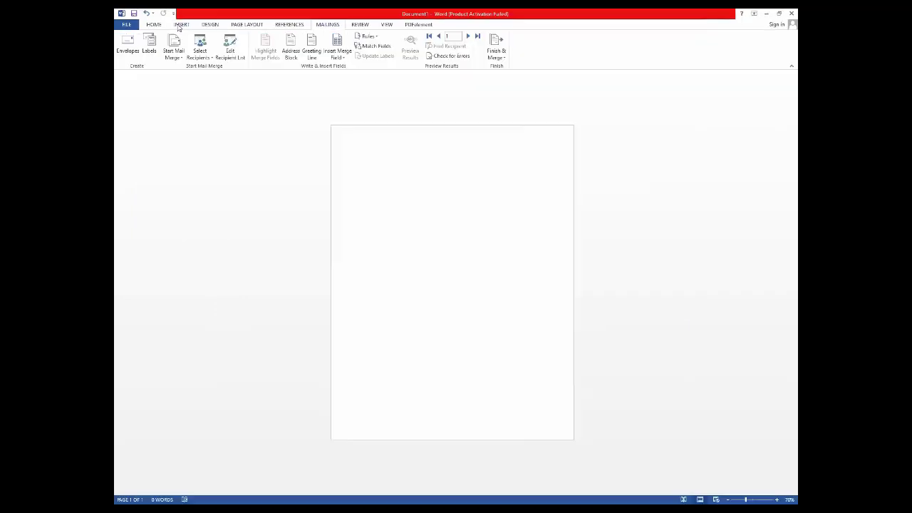
Insert a portrait photo from a file into the blank Document1.
left_click(181, 24)
left_click(237, 24)
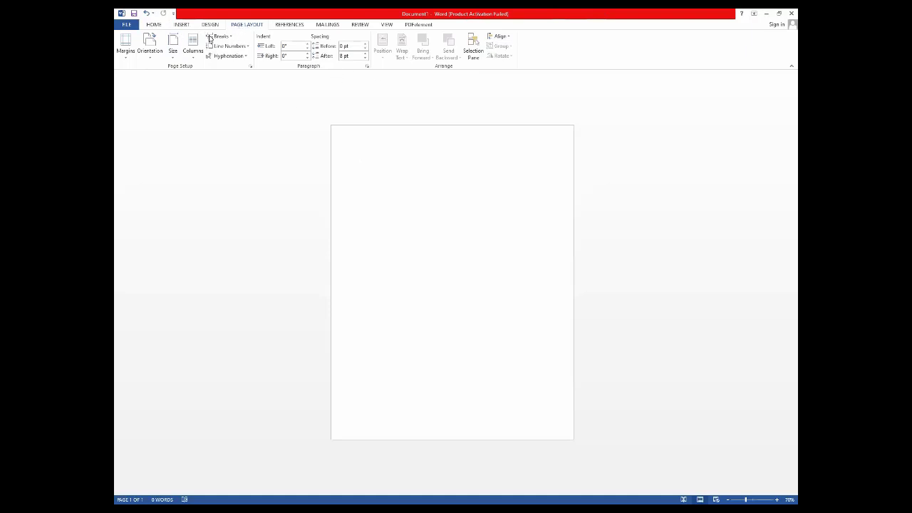
left_click(181, 25)
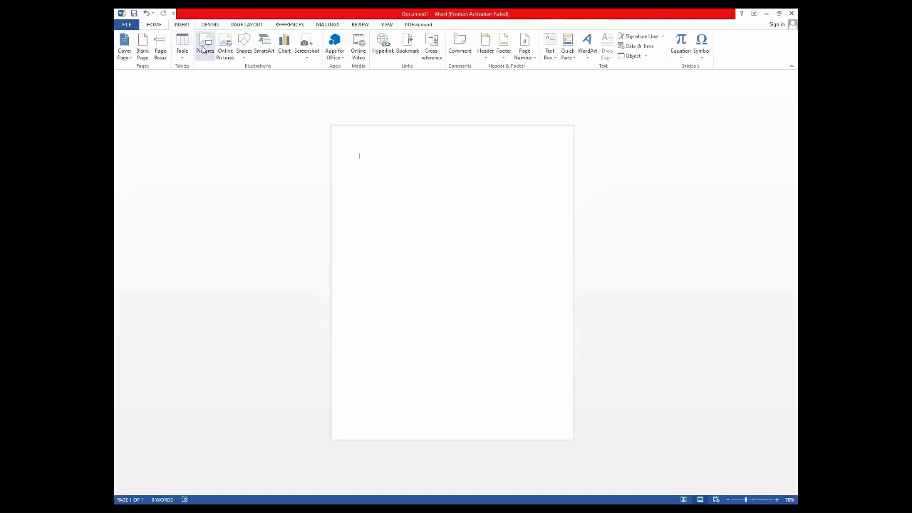
left_click(205, 44)
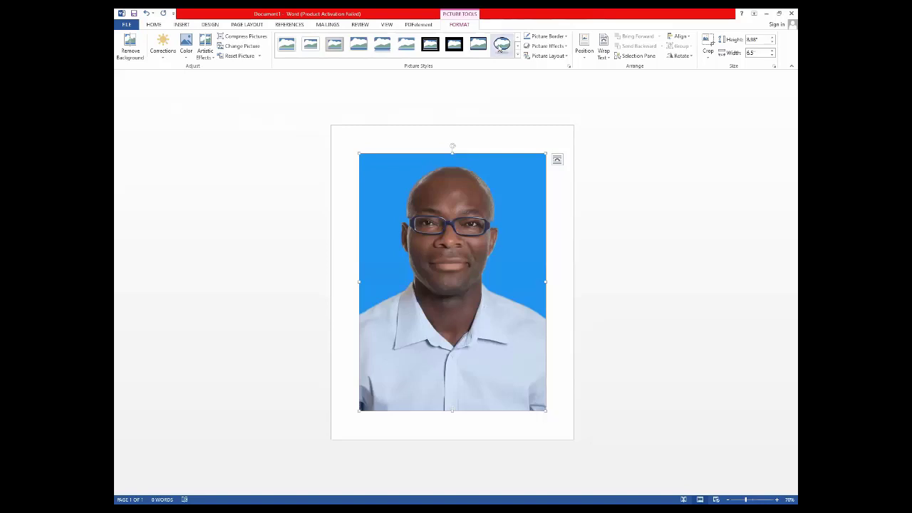
Examine the Position and Wrap Text layout choices for the inserted photo without applying any.
left_click(263, 24)
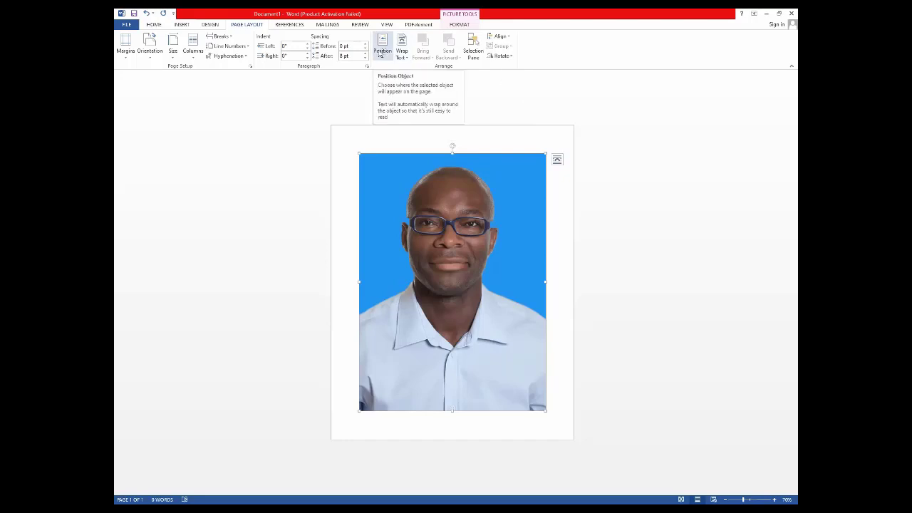
left_click(382, 55)
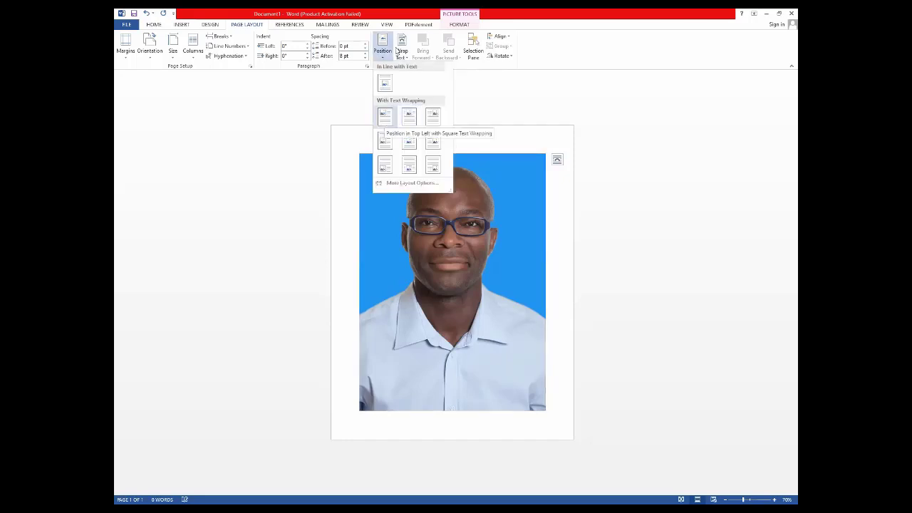
left_click(400, 50)
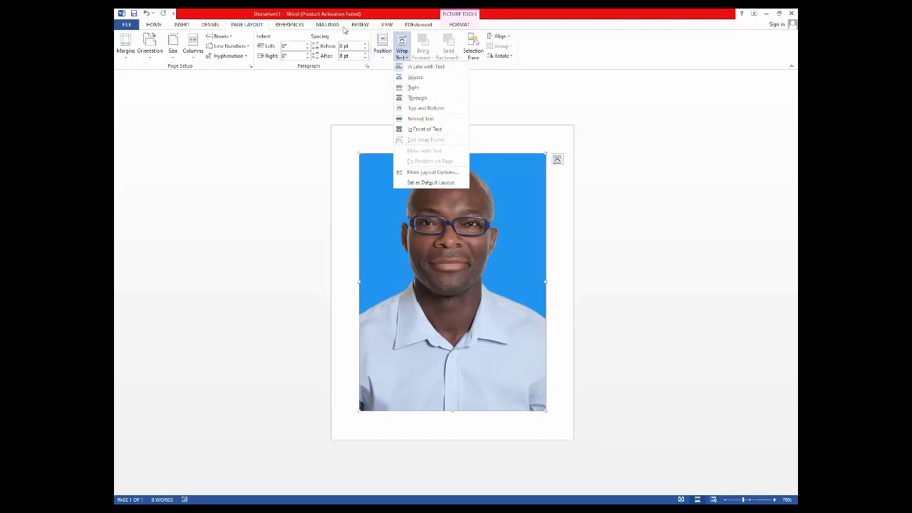
key("Escape")
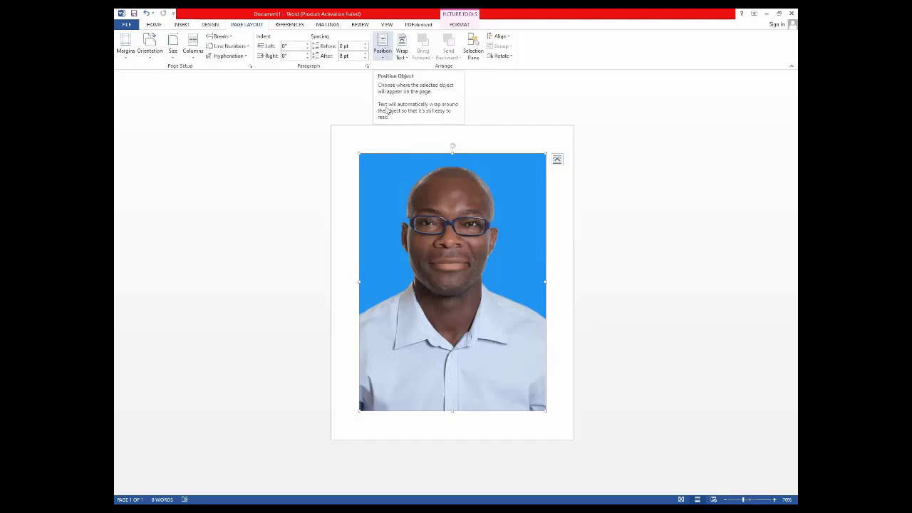
Examine the Position choices for the photo, including In Line with Text.
left_click(385, 57)
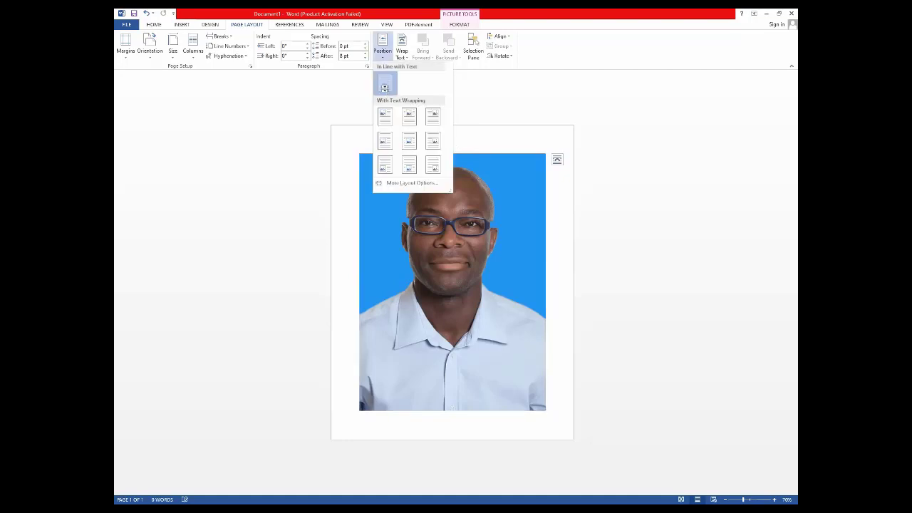
left_click(340, 139)
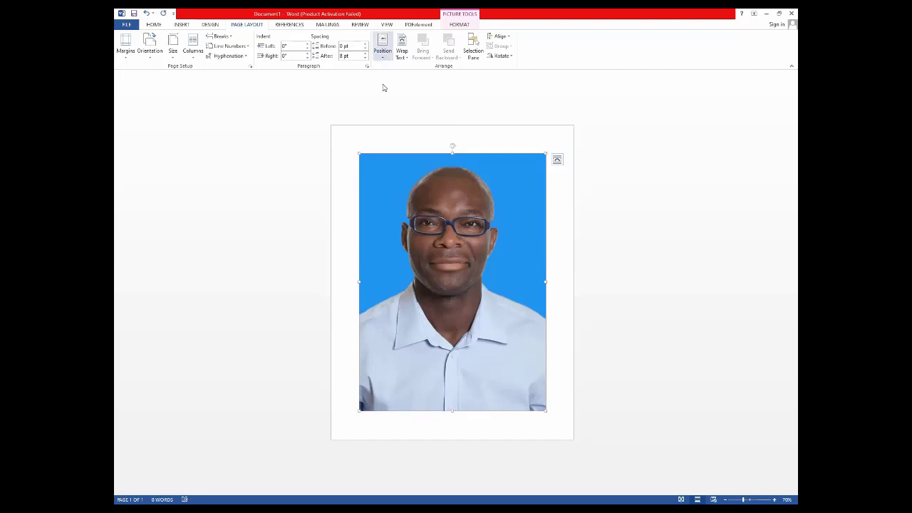
left_click(383, 46)
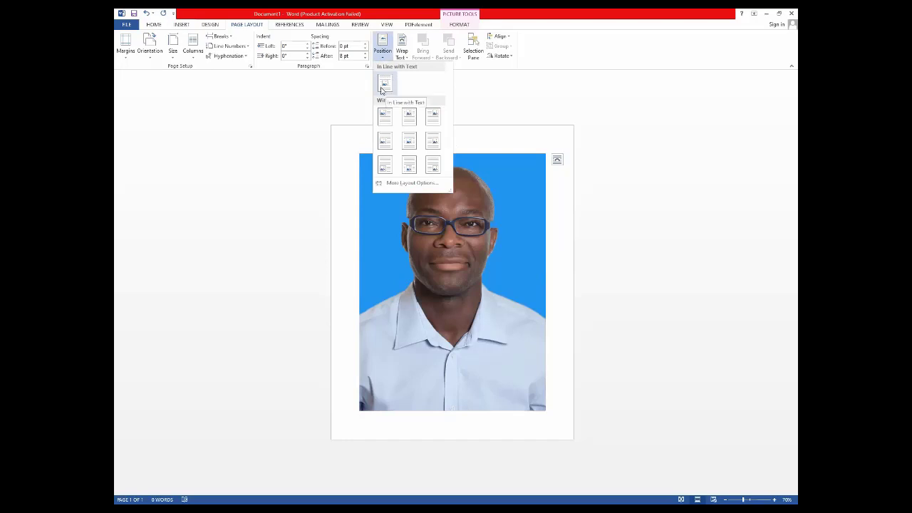
Add a character before the photo, and give the photo the middle-right position with square text wrapping.
left_click(469, 134)
key("ctrl+Return")
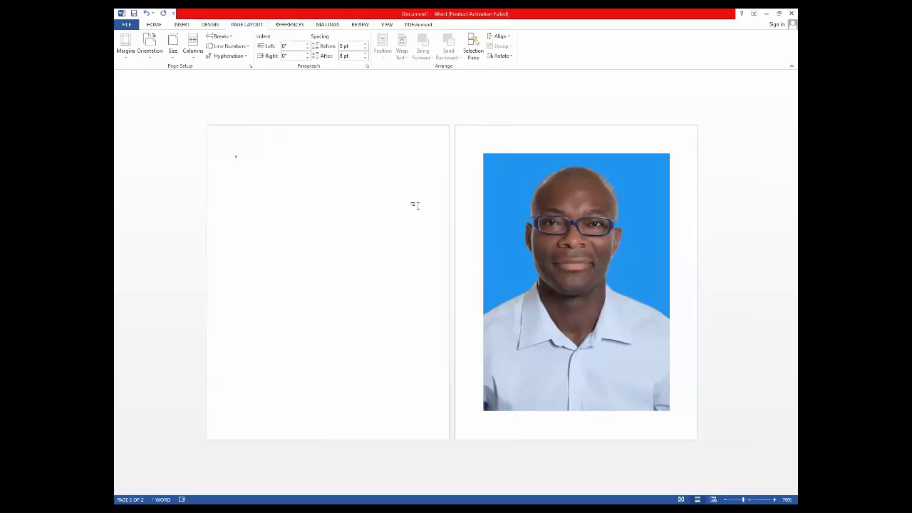
key("F2")
mouse_move(525, 246)
left_mouse_down()
mouse_move(659, 169)
mouse_move(623, 186)
mouse_move(421, 132)
left_mouse_up()
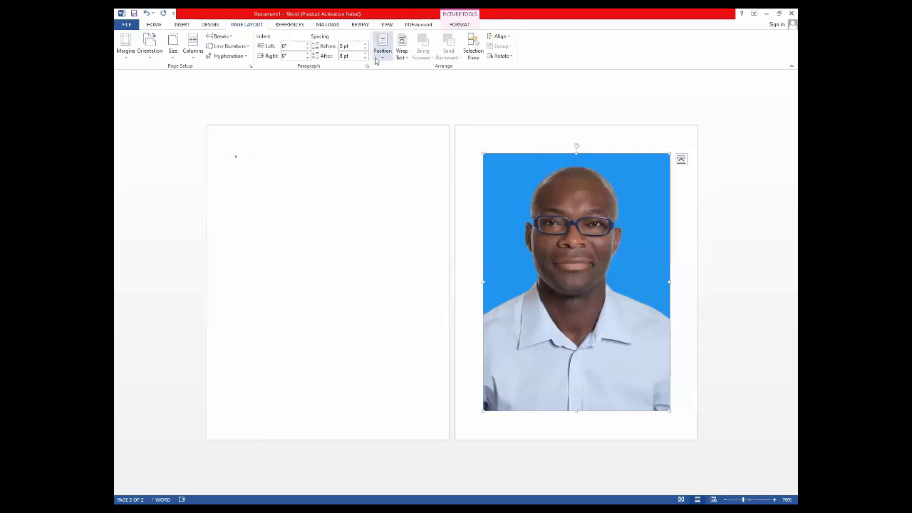
left_click(435, 139)
key("Delete")
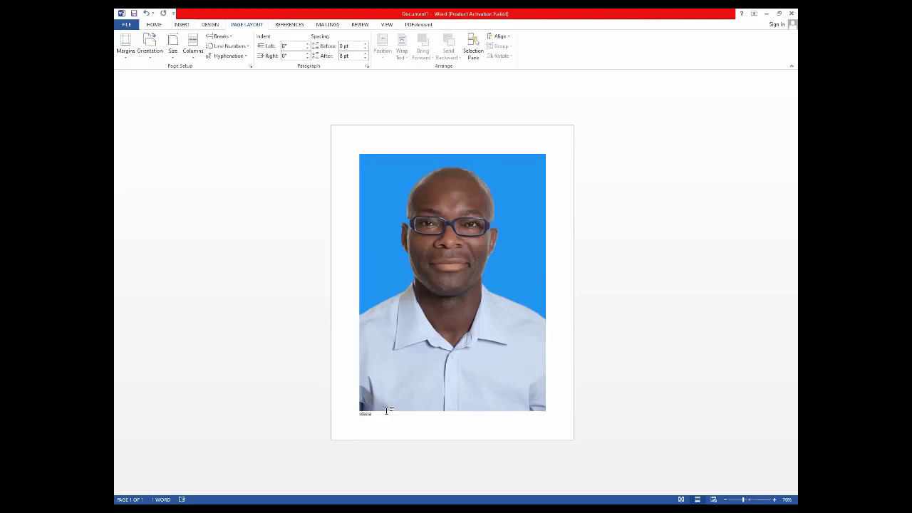
Replace the short text below the photo with a longer line of repeated "sd" filler characters, keeping the photo.
key("BackSpace")
key("BackSpace")
key("BackSpace")
key("BackSpace")
key("BackSpace")
key("BackSpace")
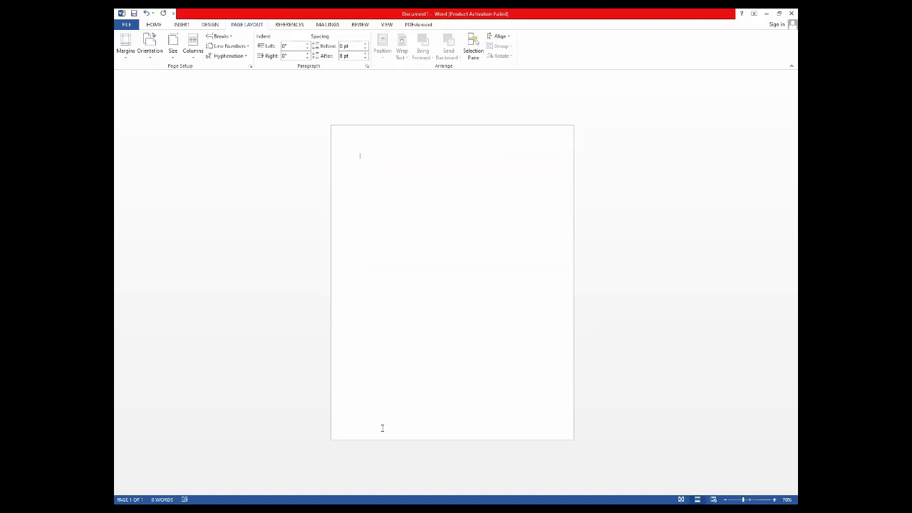
key("ctrl+z")
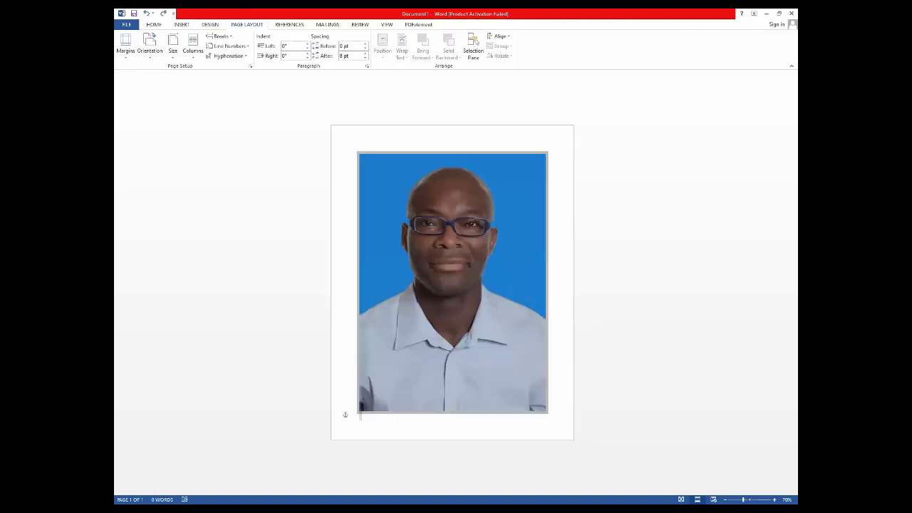
type("sdsdsdsdsds")
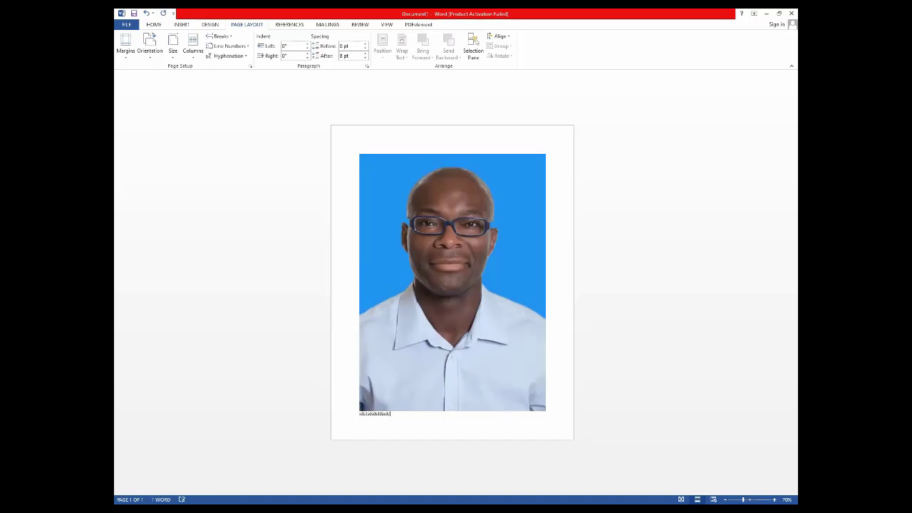
type("dsdsdsdsdsdsdsdsds")
Review the photo's text wrapping choices and set the wrapping to Tight.
left_click(472, 249)
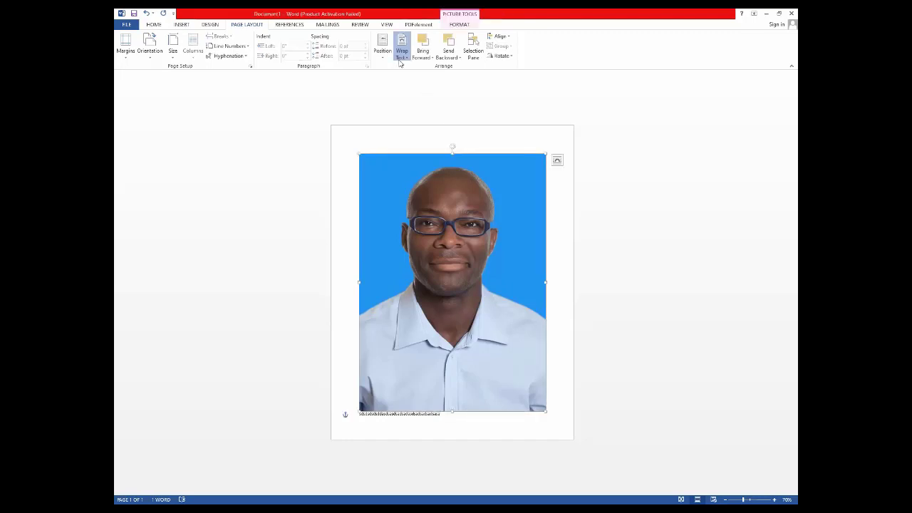
left_click(400, 63)
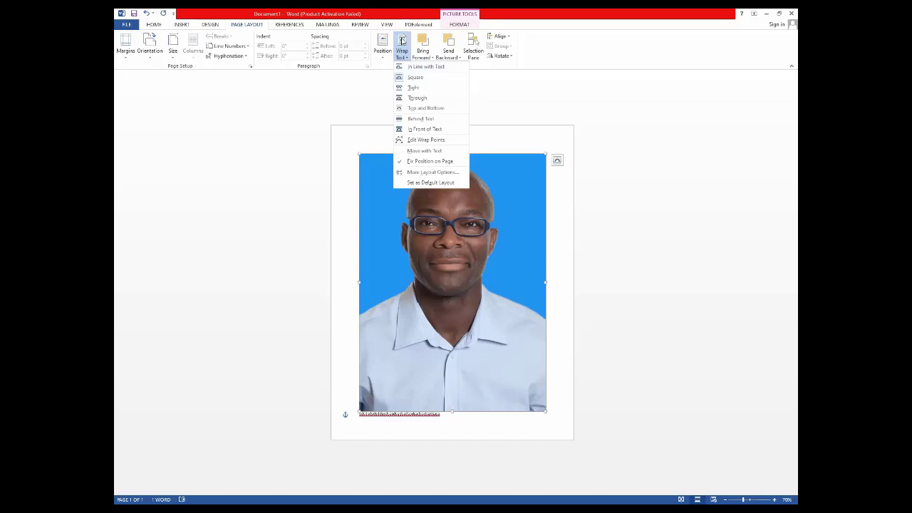
left_click(402, 41)
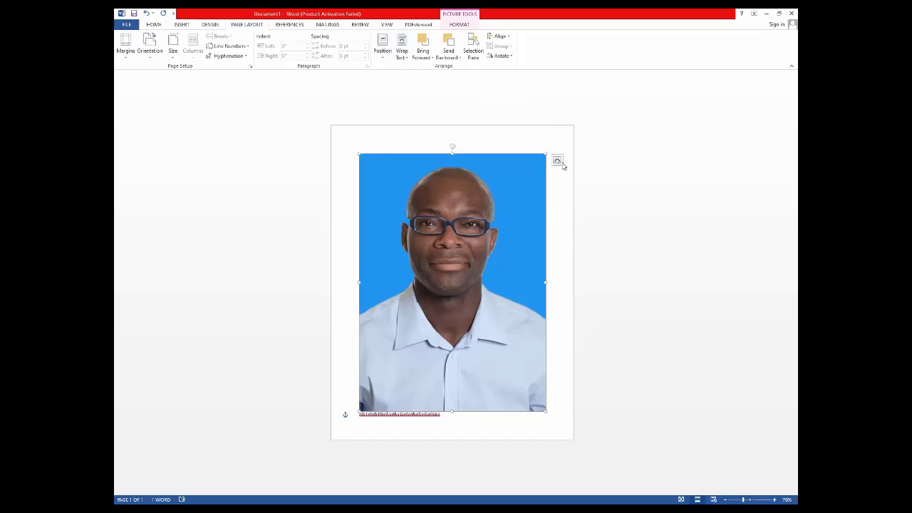
left_click(560, 162)
left_click(600, 217)
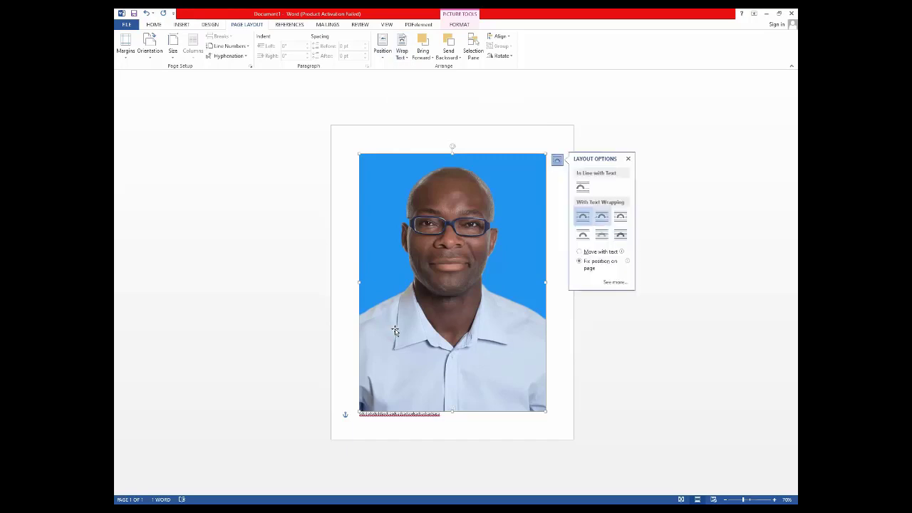
Shrink the photo to roughly a third of its size and move it below the filler text line.
left_click_drag(360, 412, 495, 218)
left_click_drag(415, 208, 389, 194)
left_click_drag(397, 155, 409, 252)
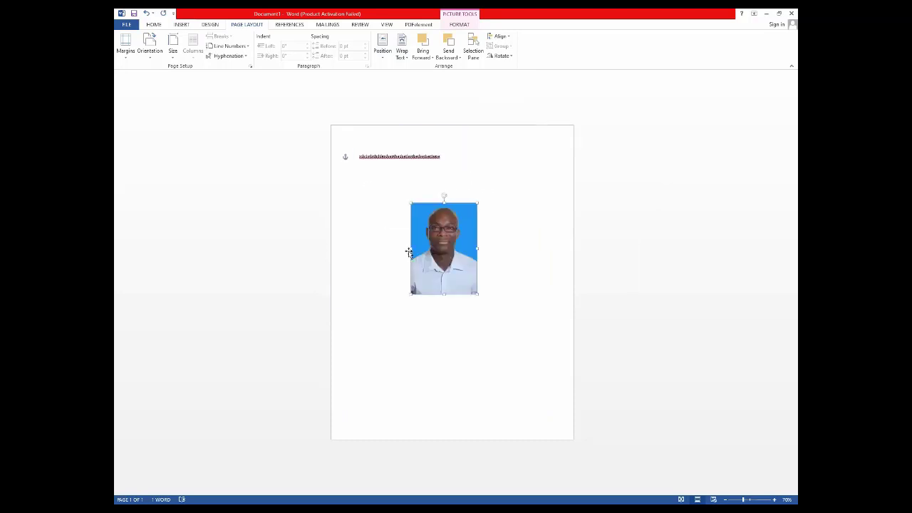
Set the photo's text wrapping to Top and Bottom and place the photo just under the filler line.
left_click(403, 59)
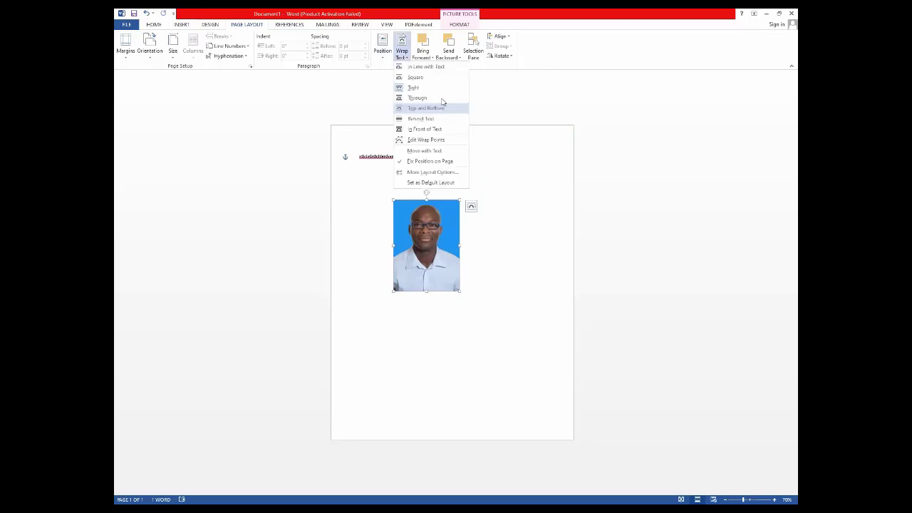
left_click(412, 195)
left_click_drag(413, 195, 439, 241)
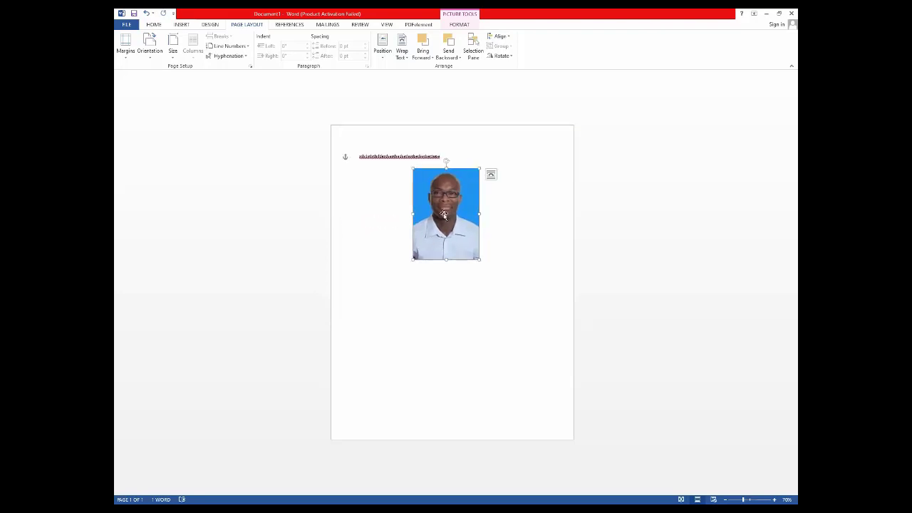
left_click(397, 59)
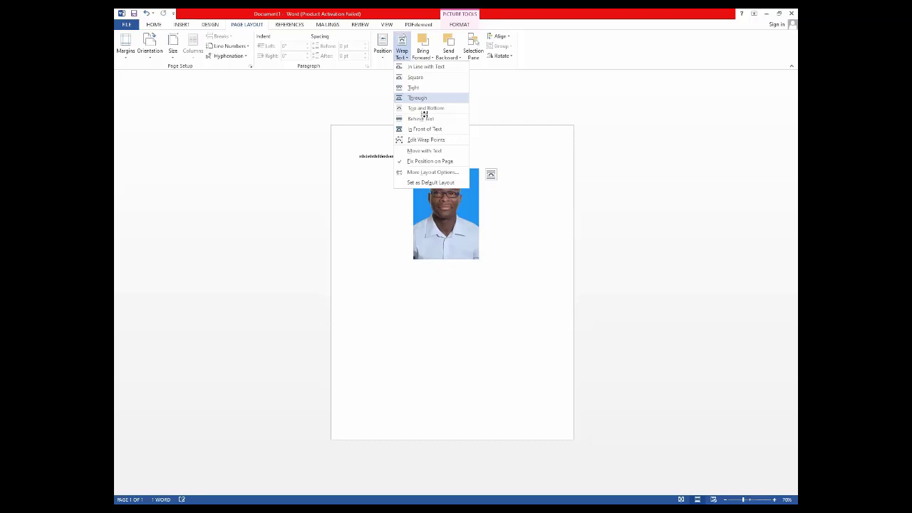
left_click(489, 280)
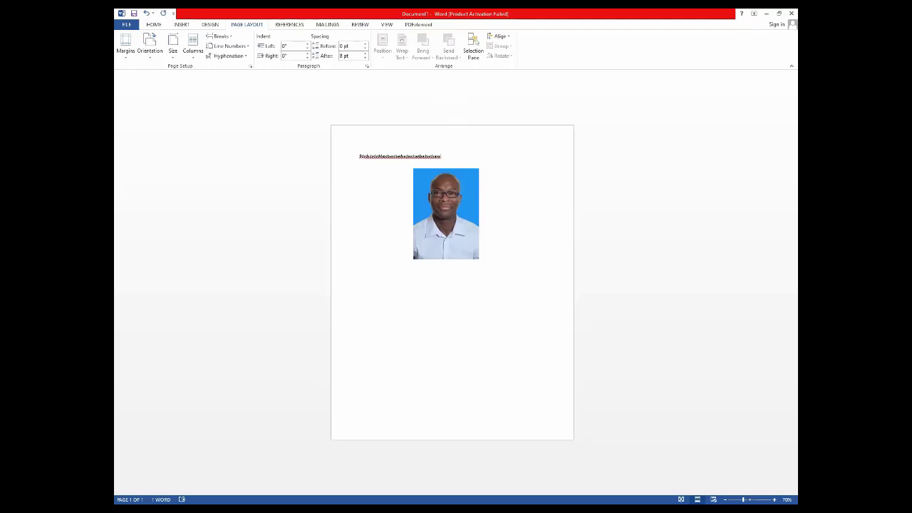
Add several lines of repeated filler characters that run above and below the photo.
type("xxxxxxxxxxxxxxxxxxxxxxxxxxxxxxxxxxxxxxxxxxxxxxxxx")
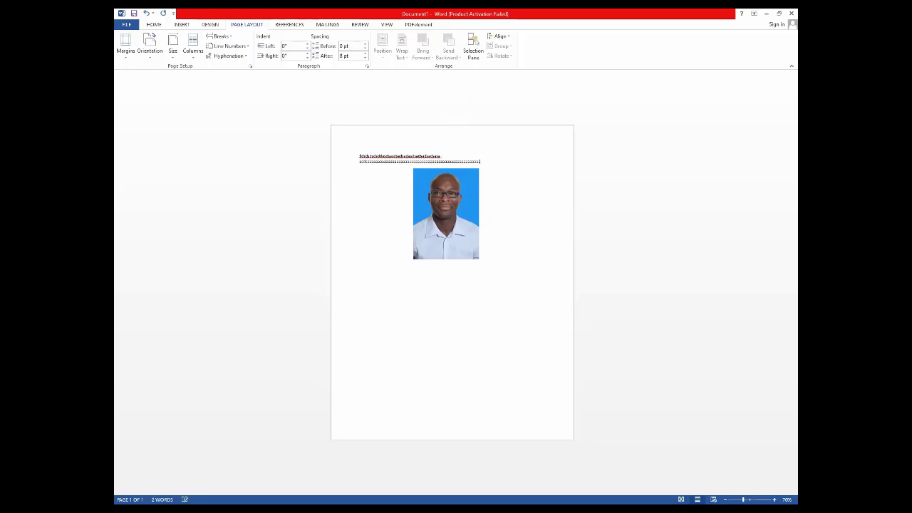
type("xxxxxxxxxxxxxxxxxxxxxxxxxxxxxxxxxxxxxxxxxxxxxxxxxxxxxxxxxxxxxxxxxxxxxxxxxxxxxxxxxxxxxxxxxx")
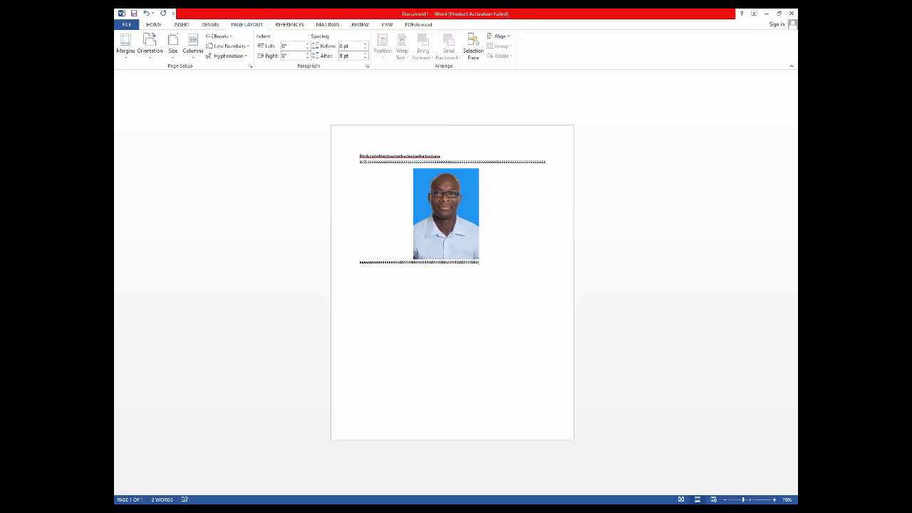
type("ddddddddddddddddddd")
Set the photo's text wrapping to Behind Text and move the photo under the filler lines.
left_click(445, 213)
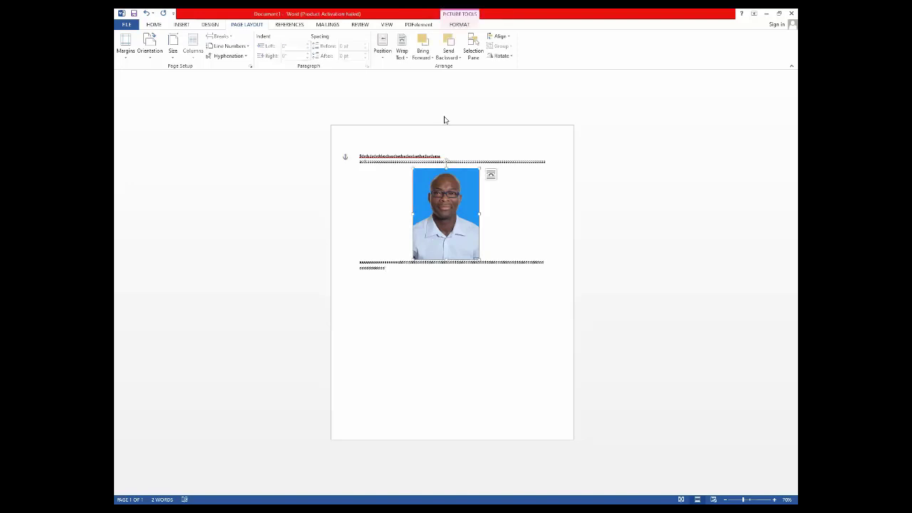
left_click(403, 55)
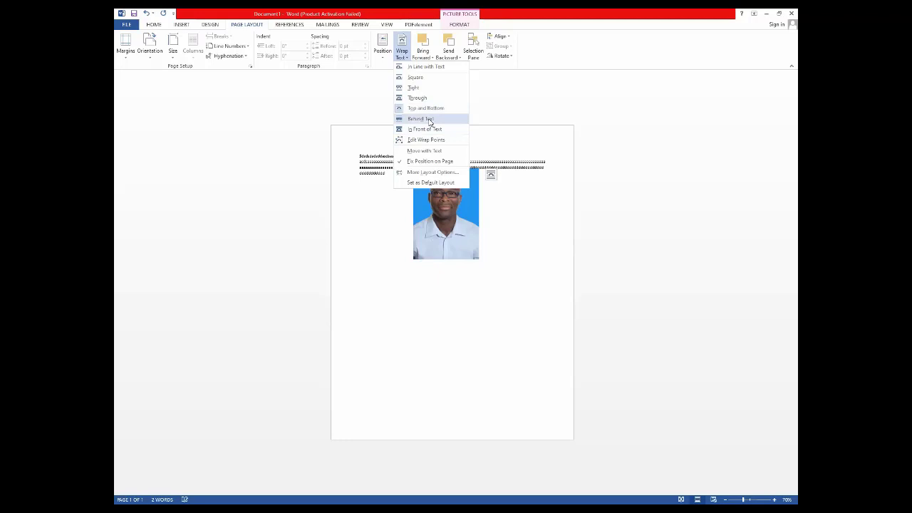
left_click(434, 160)
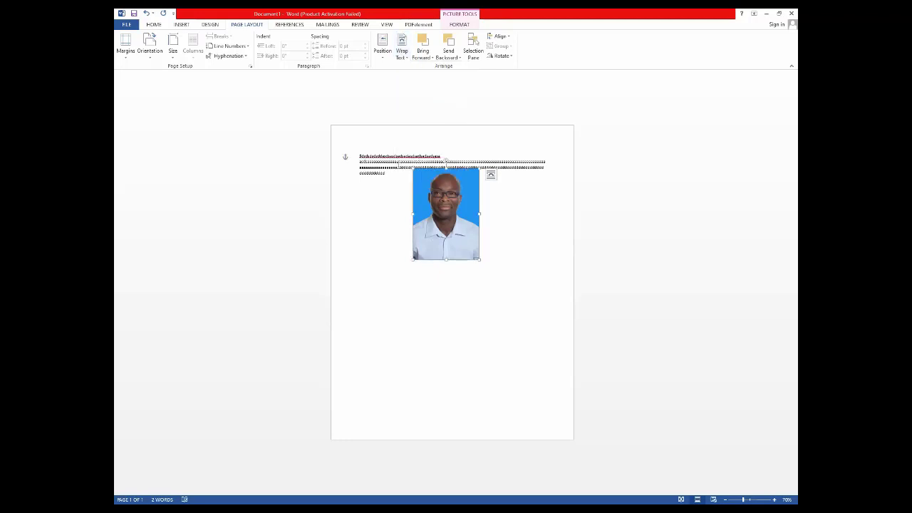
left_click_drag(446, 214, 392, 185)
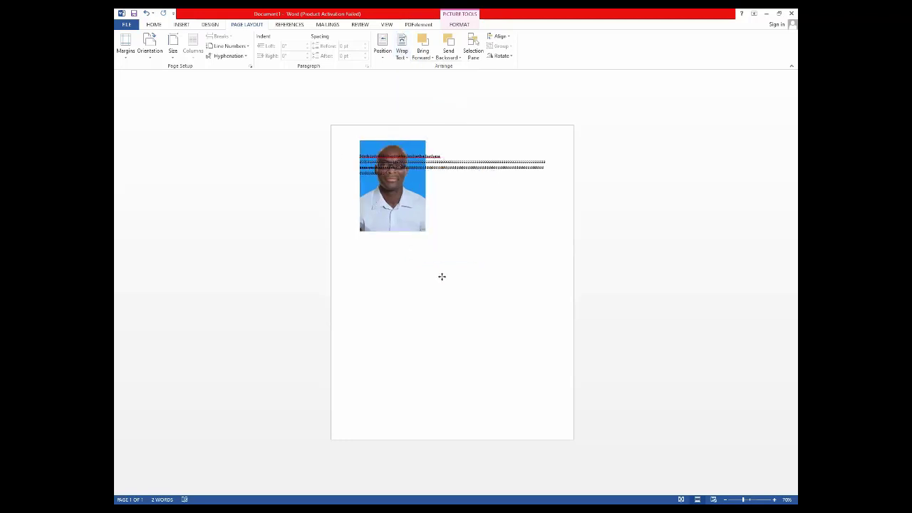
Shrink the photo to a small thumbnail, try it at several places around the text, and place it in the page's upper-right corner.
key("ctrl+z")
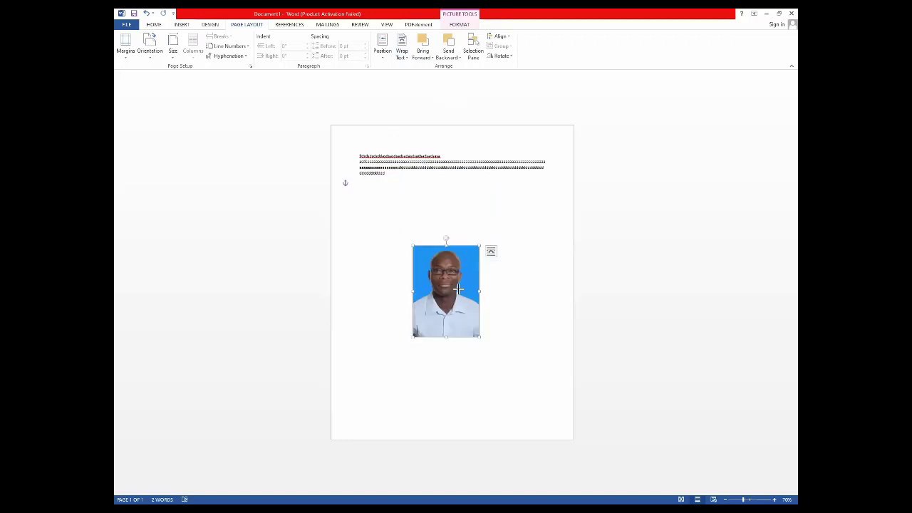
key("ctrl+z")
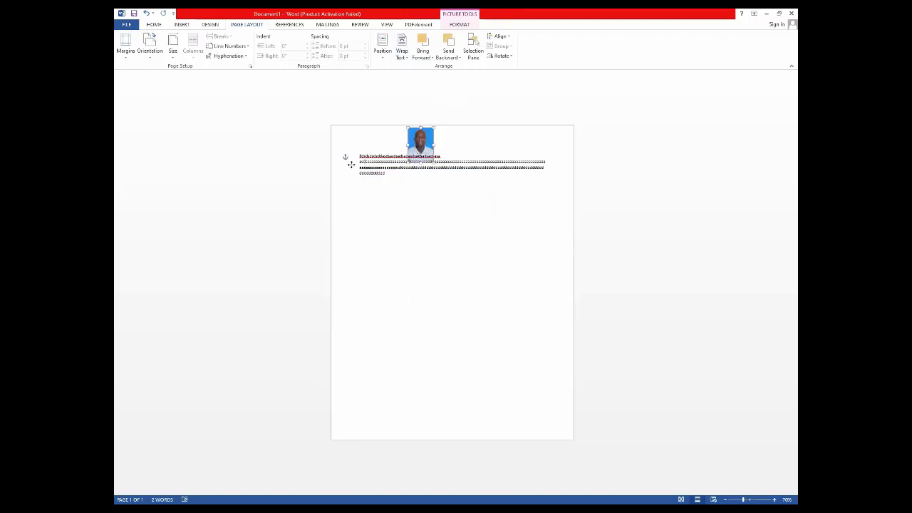
key("ctrl+z")
key("ctrl+z")
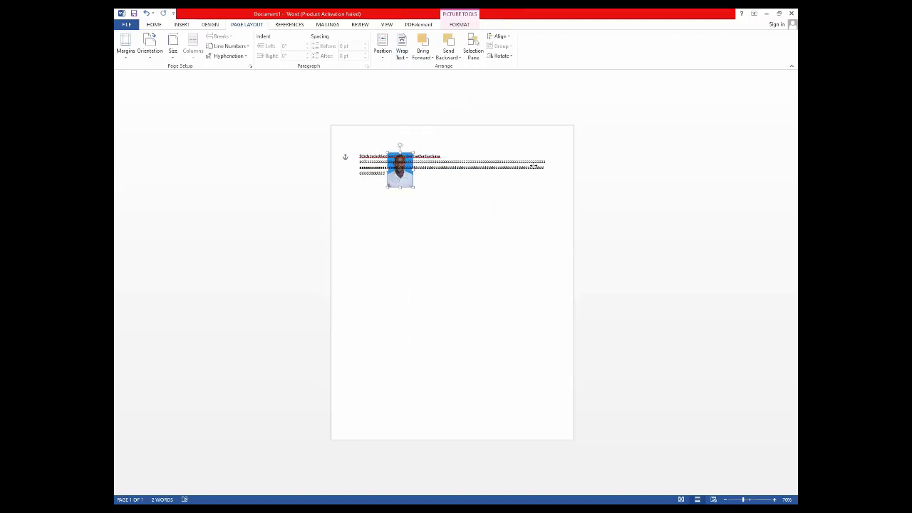
left_click_drag(533, 165, 567, 150)
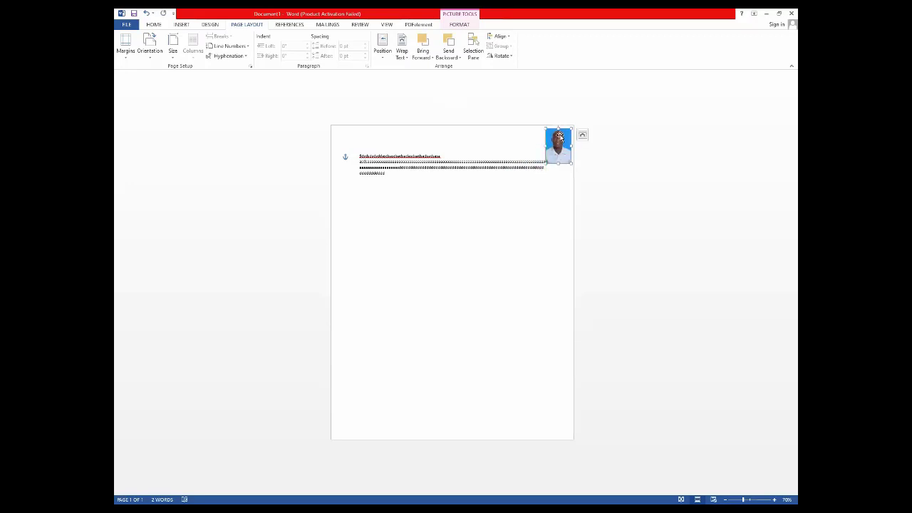
left_click(542, 171)
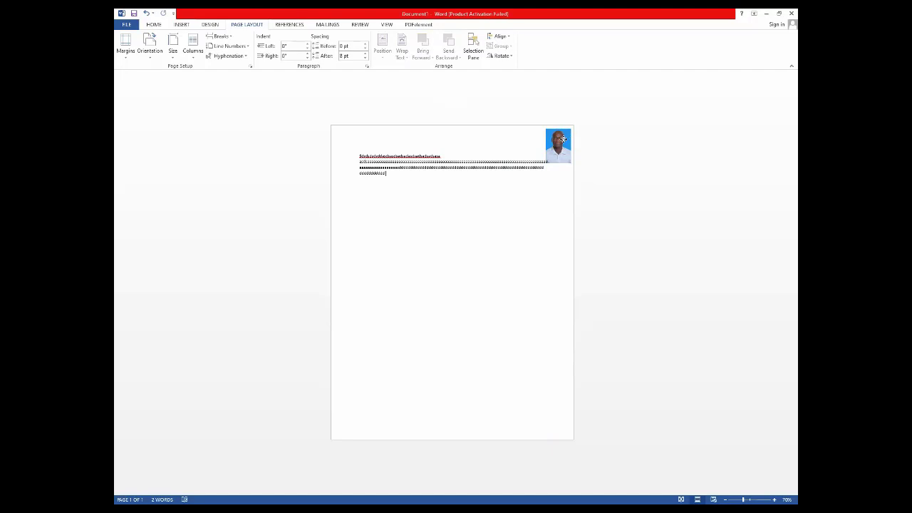
left_click_drag(561, 141, 560, 142)
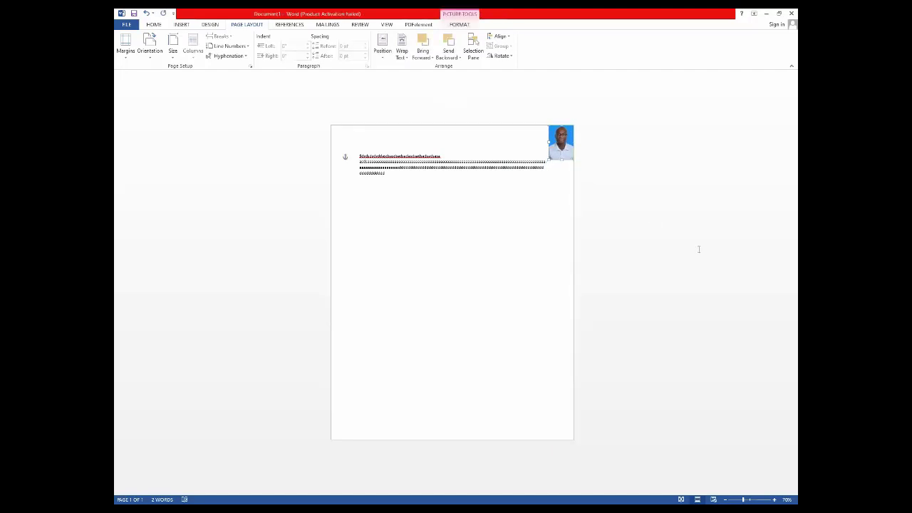
left_click(390, 56)
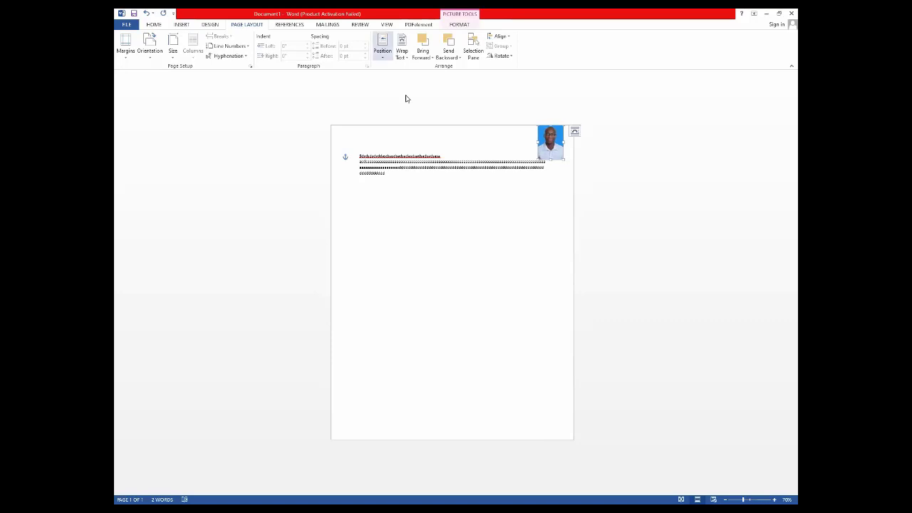
Try the thumbnail photo below and within the wrapped text, and return it to the page's upper-right corner.
key("ctrl+z")
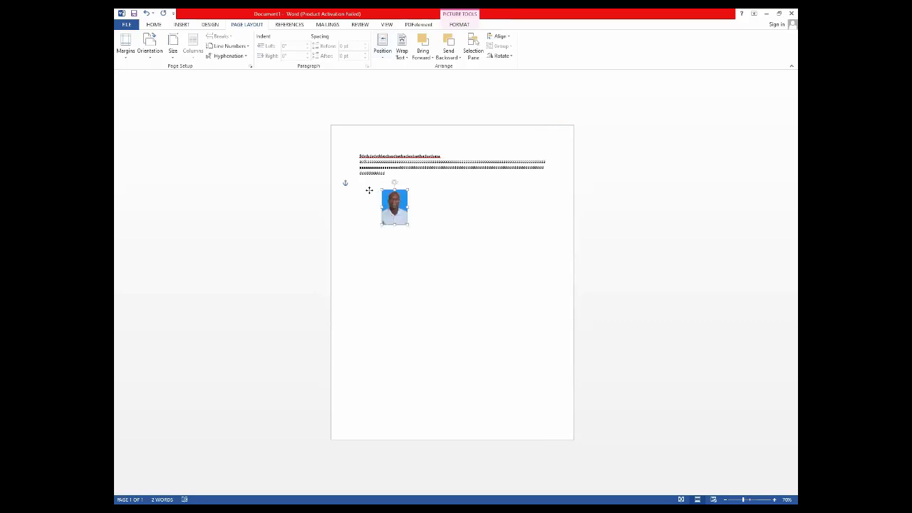
left_click_drag(369, 190, 428, 179)
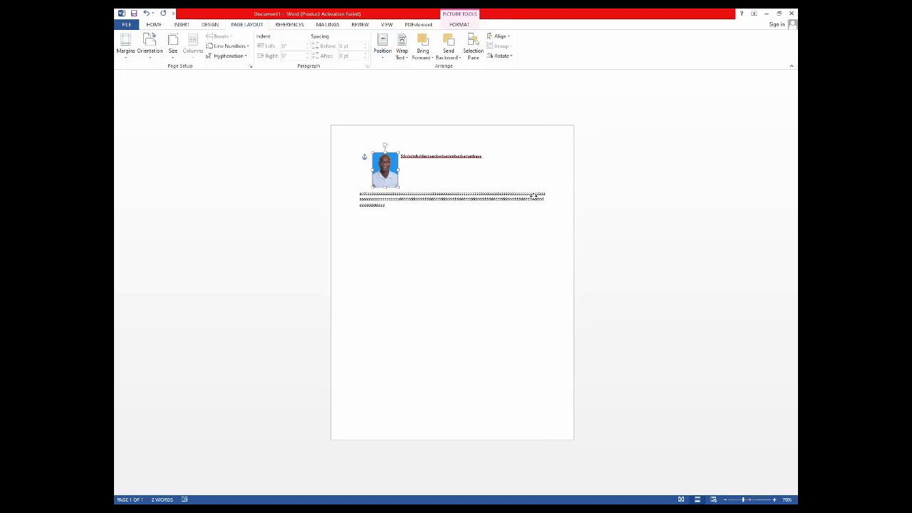
left_click_drag(532, 195, 555, 151)
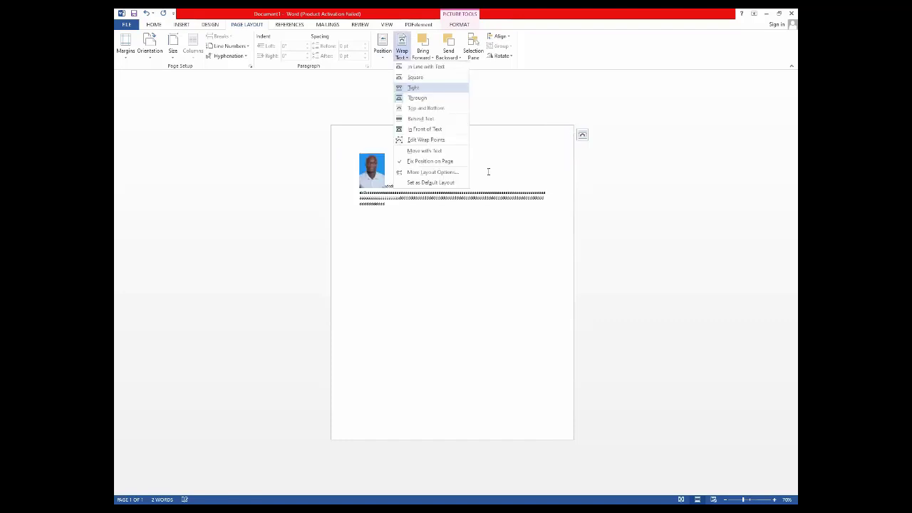
left_click(557, 178)
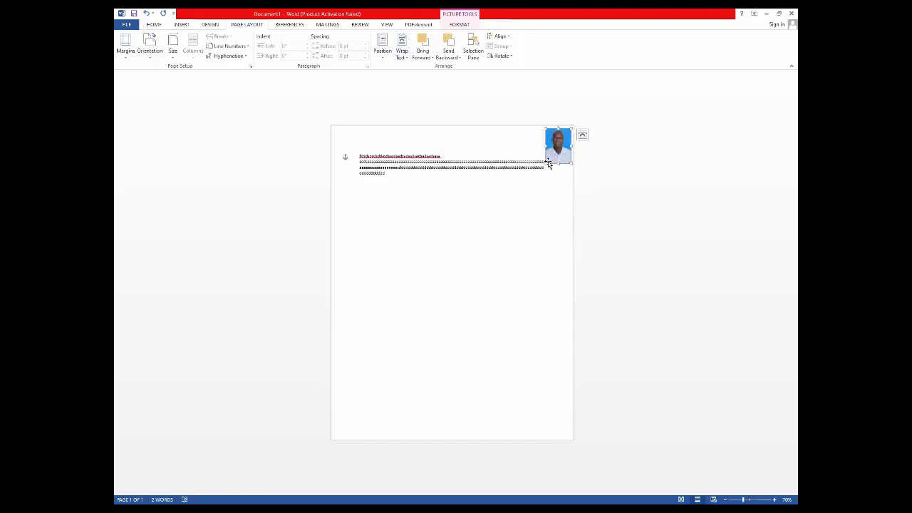
Enlarge the photo in the middle of the page below the filler text and draw a larger rectangle around it.
left_click_drag(546, 164, 531, 175)
left_click_drag(510, 255, 485, 233)
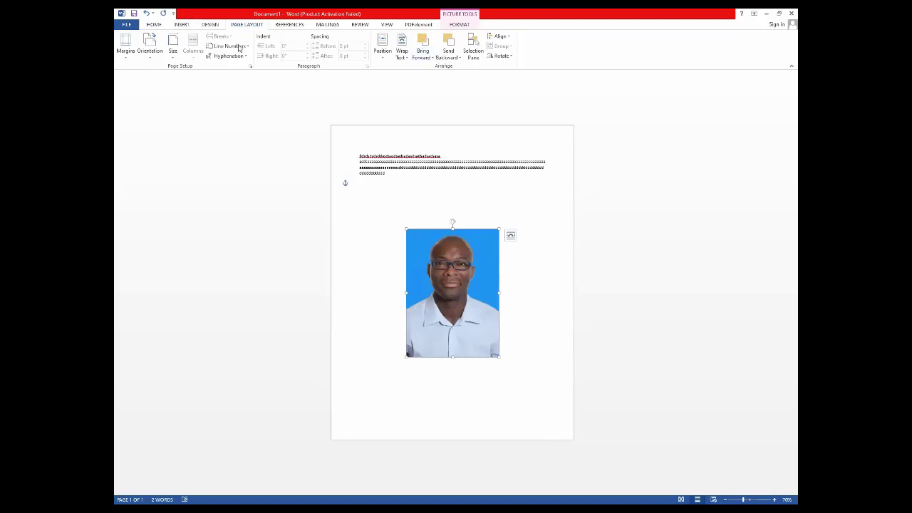
scroll(242, 47, "up", 2)
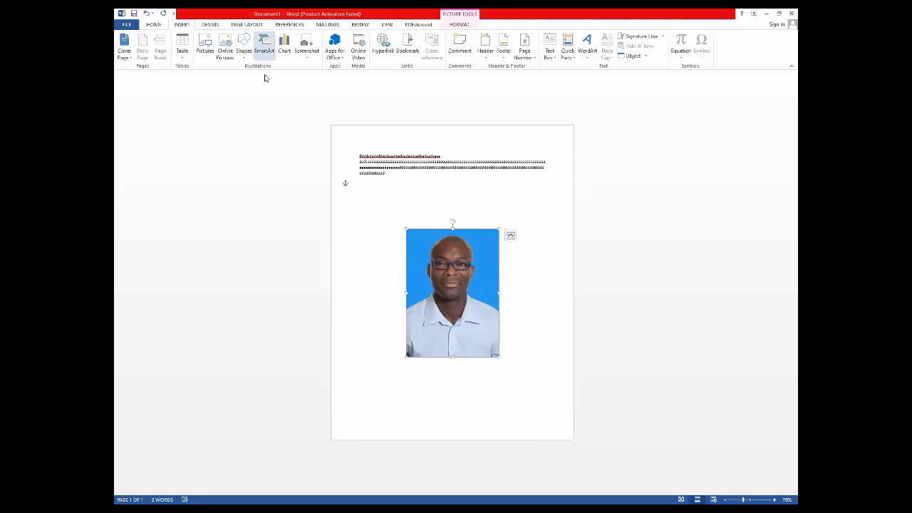
left_click_drag(394, 215, 520, 384)
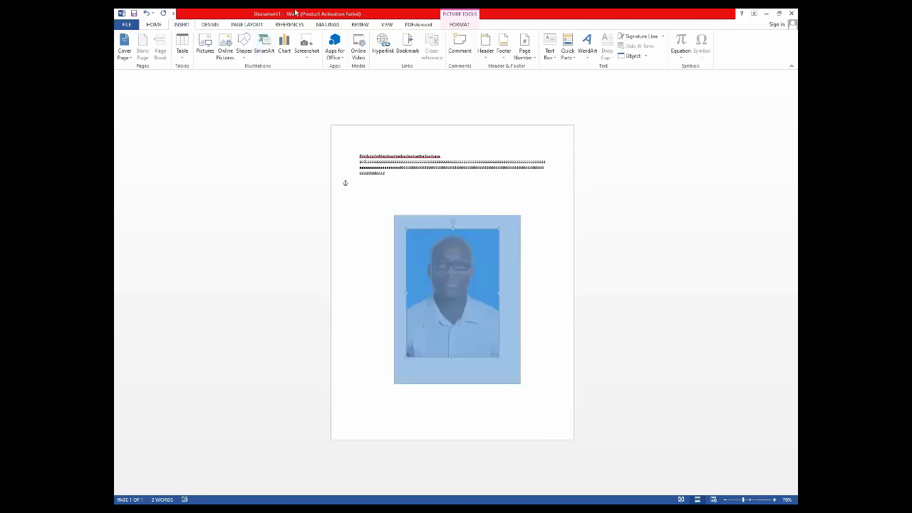
left_click(231, 27)
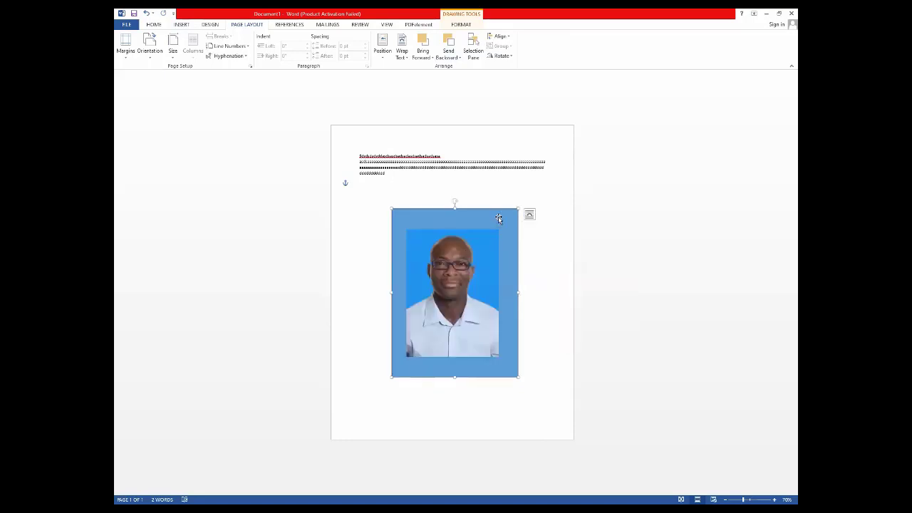
Alternate the rectangle between front and back of the photo using Bring Forward and Send Backward, leaving it in front.
left_click(414, 43)
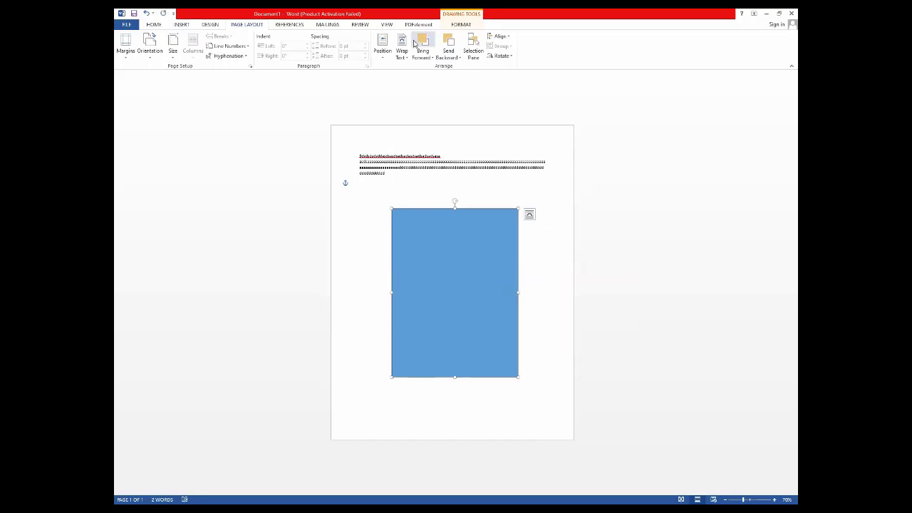
left_click(449, 43)
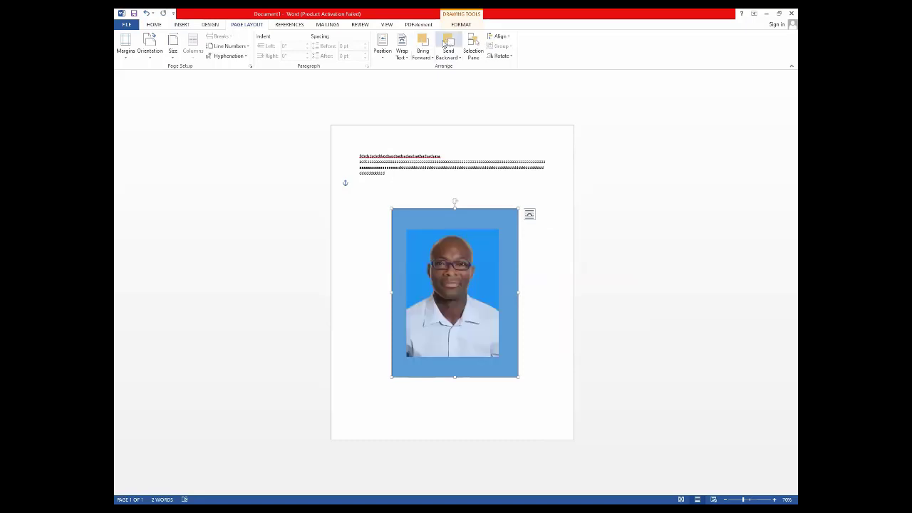
left_click(423, 48)
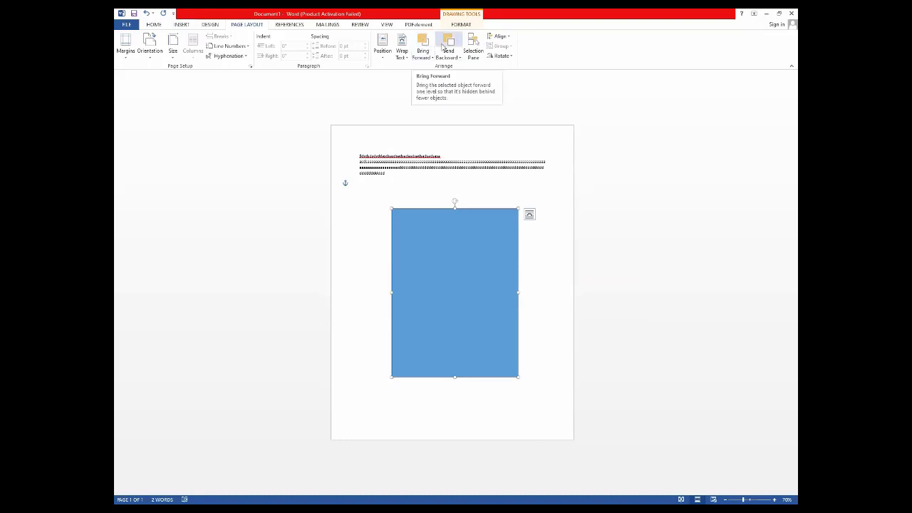
left_click(444, 44)
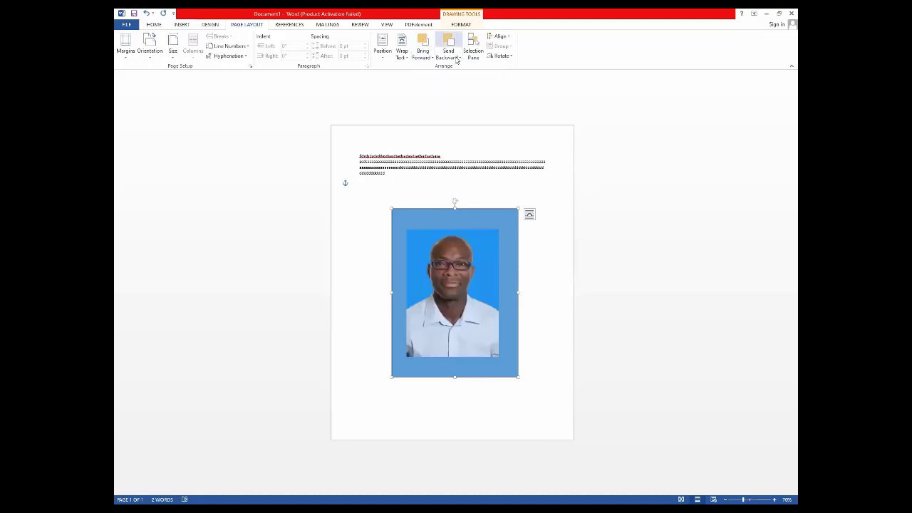
left_click(457, 57)
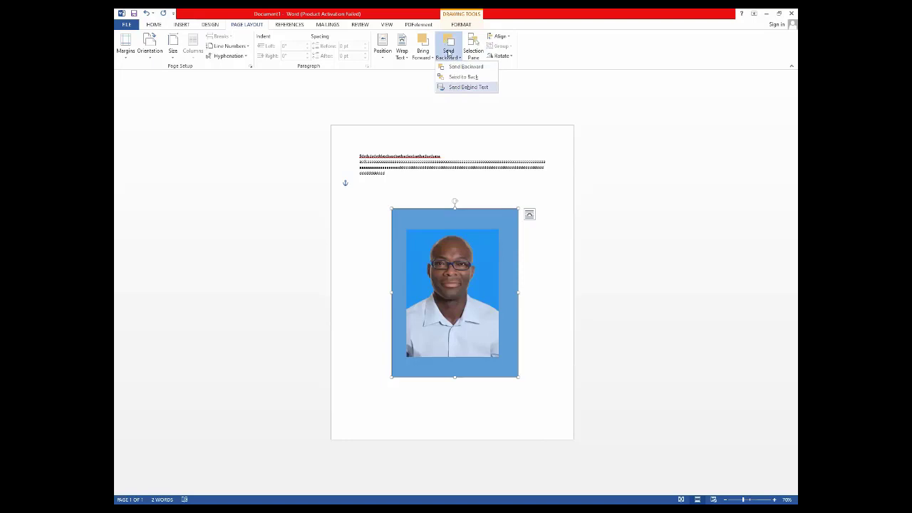
left_click(448, 52)
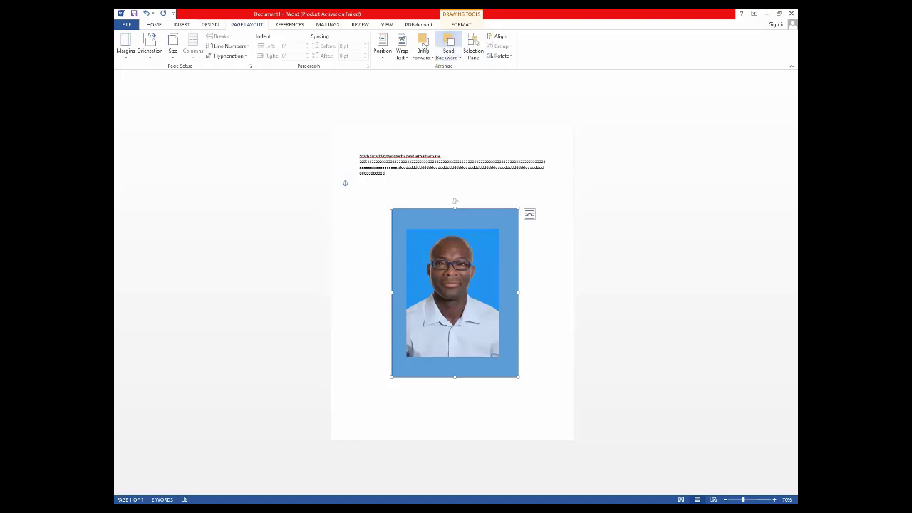
left_click(423, 45)
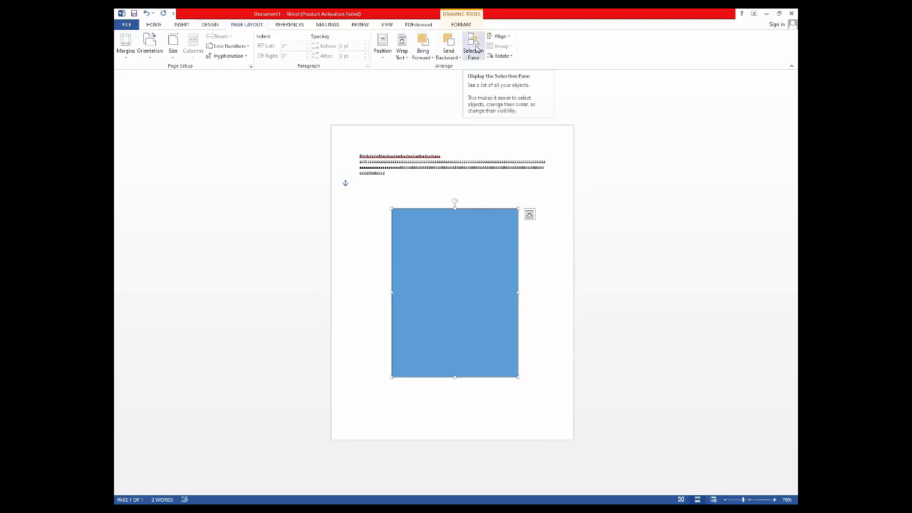
Display the Selection pane and rename the rectangle's entry to Rectangle 5.
left_click(473, 48)
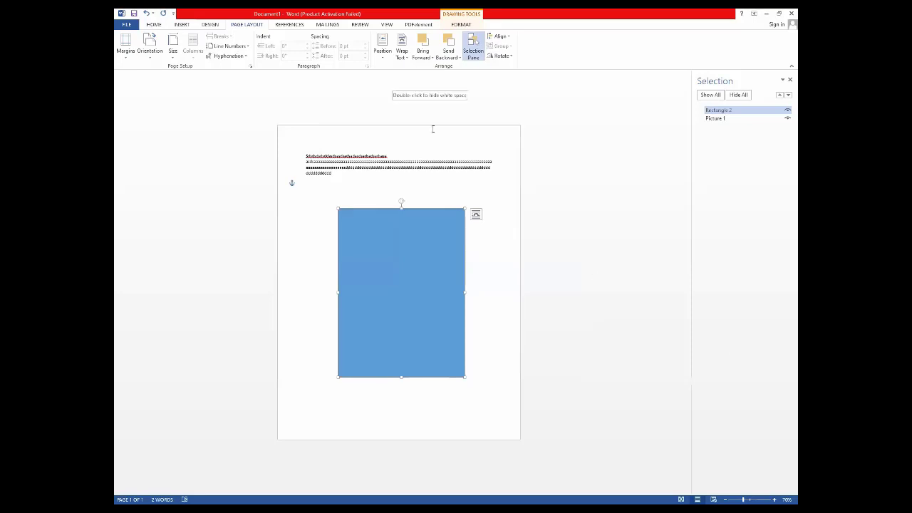
left_click(730, 111)
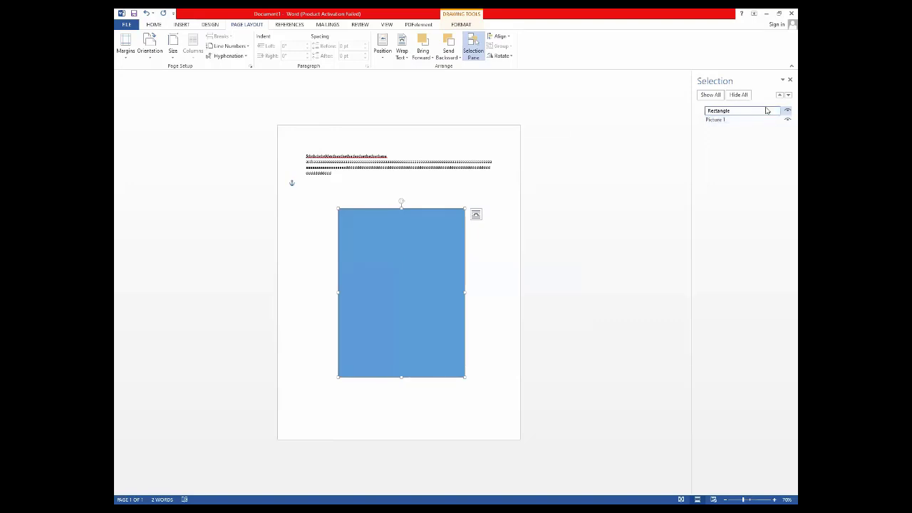
key("Return")
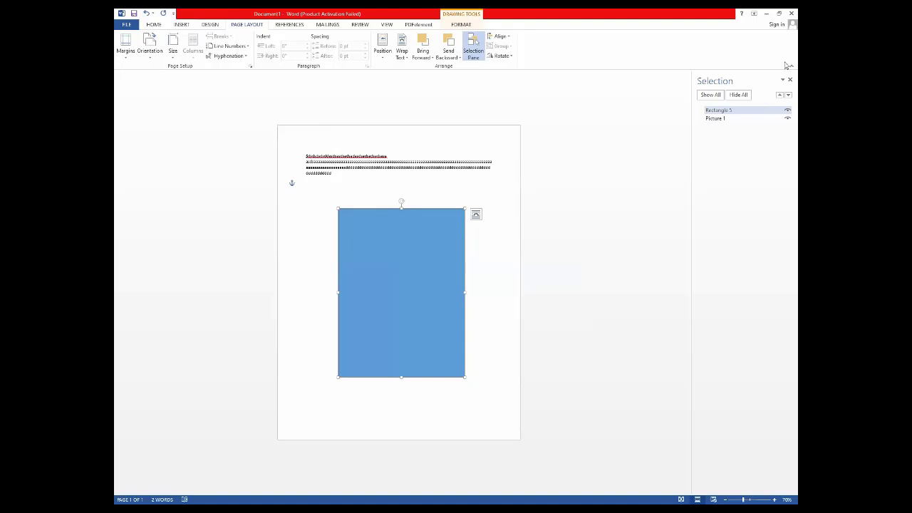
left_click(787, 111)
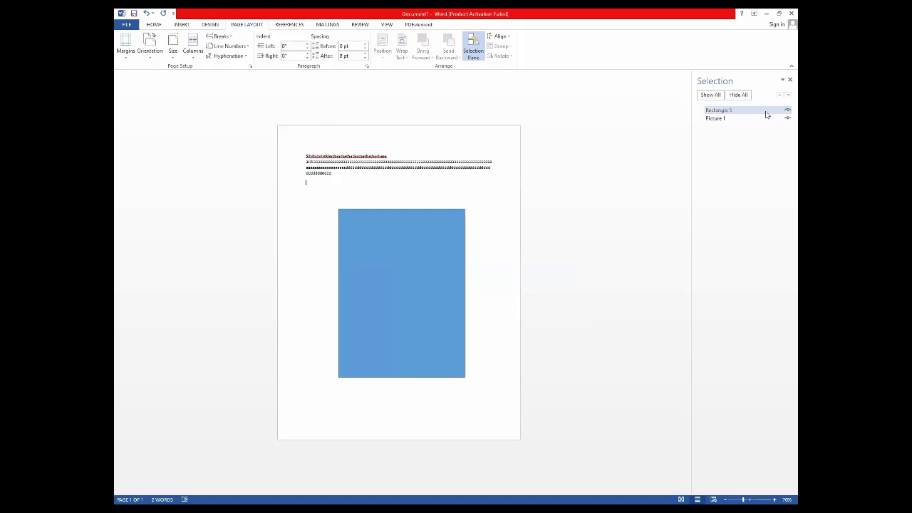
left_click(511, 227)
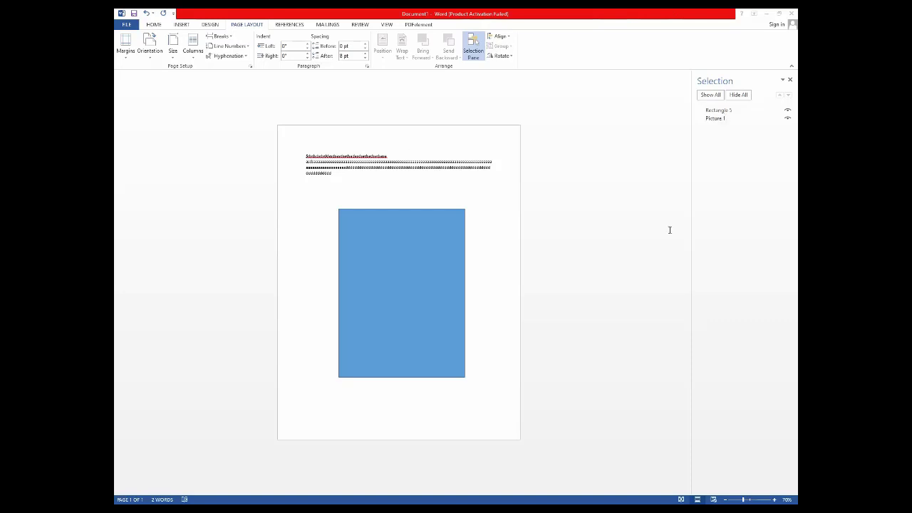
Move the rectangle toward the page's lower-left area and place the photo so it is partly uncovered above and beside it.
key("ctrl+alt+5")
key("Escape")
left_click_drag(423, 294, 352, 327)
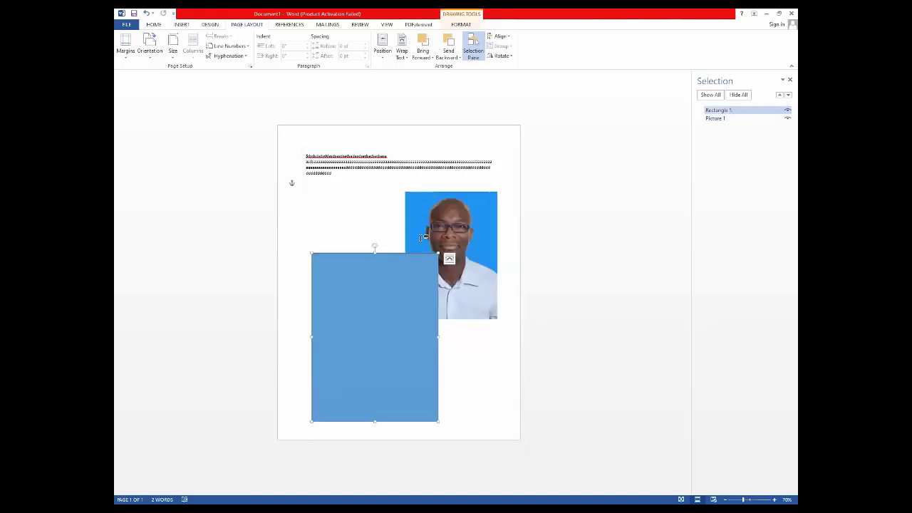
key("Escape")
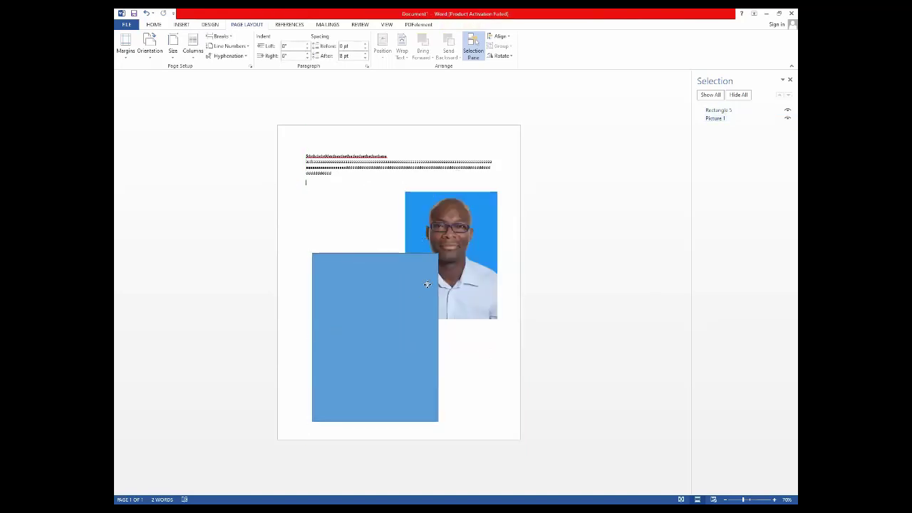
left_click(438, 257)
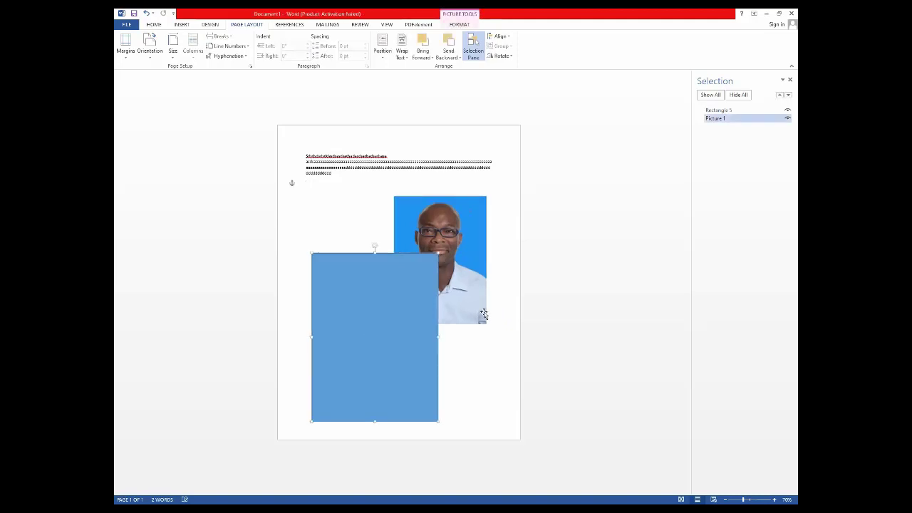
Shrink the photo to about 0.16" high by 0.12" wide, in the empty space above the rectangle.
key("Tab")
left_click_drag(424, 197, 391, 197)
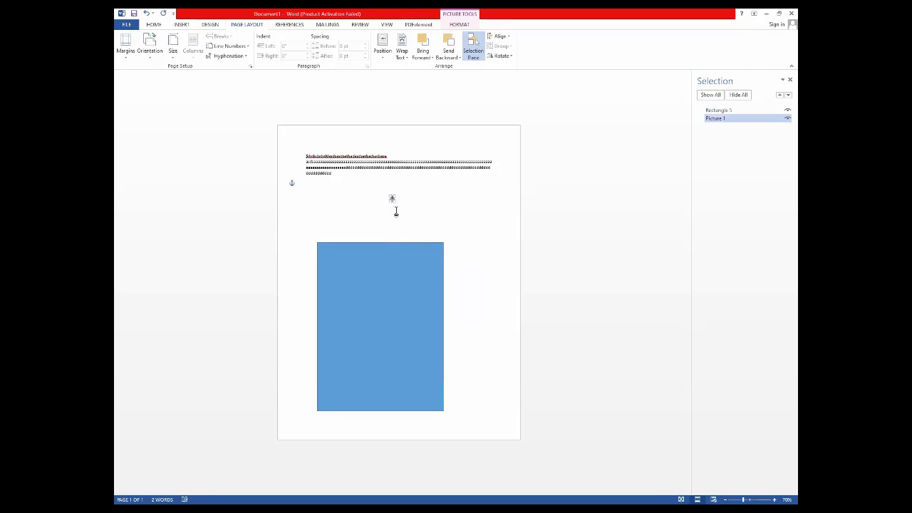
left_click(367, 218)
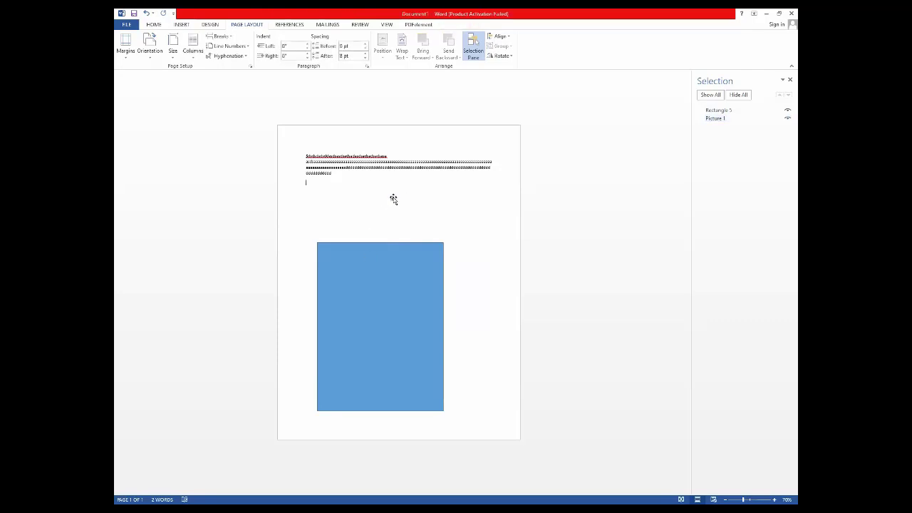
Move the tiny photo onto the rectangle's upper-right corner and shift the rectangle down and left to uncover it.
left_click(392, 198)
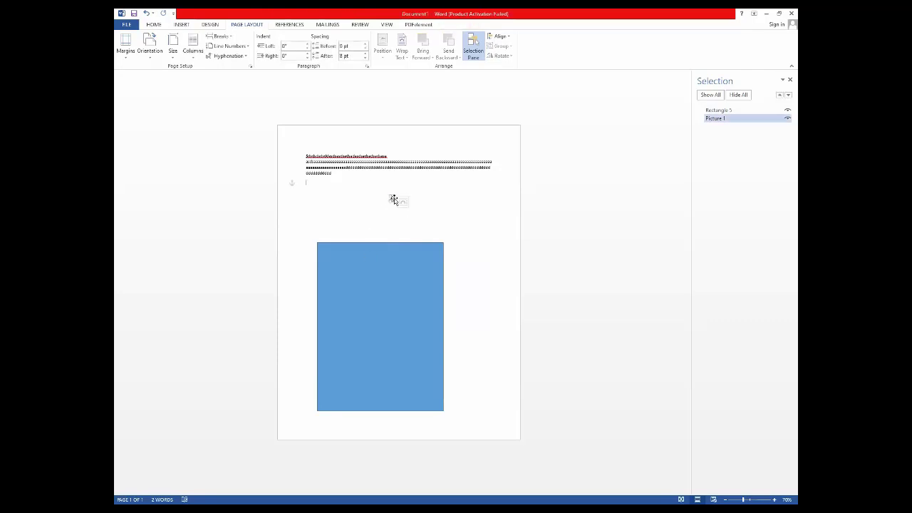
left_click_drag(392, 199, 442, 243)
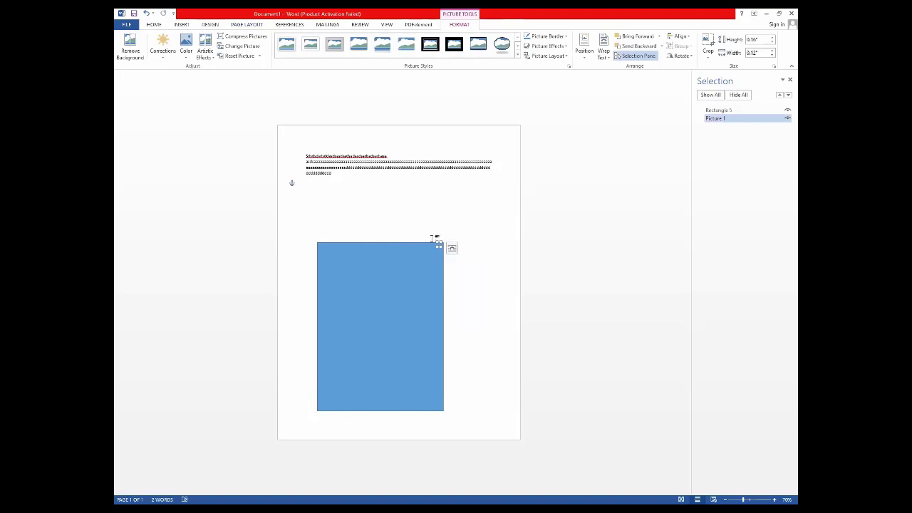
left_click(432, 236)
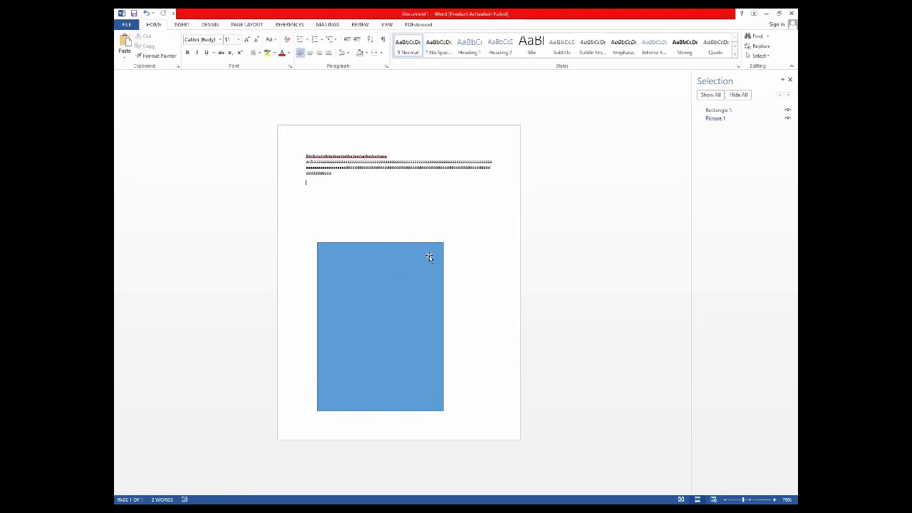
left_click_drag(429, 259, 422, 268)
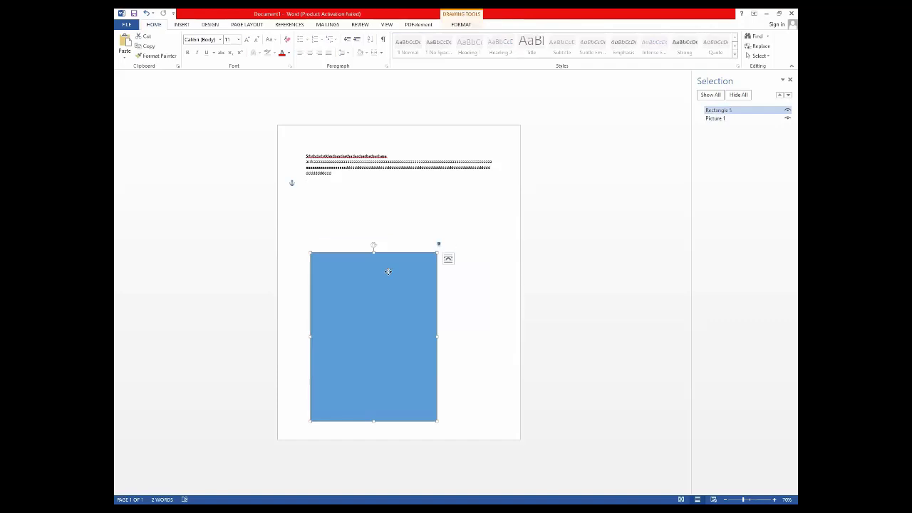
Move the small picture down behind the blue rectangle, and shift the rectangle up toward the page's right side.
left_click(432, 243)
left_click(429, 237)
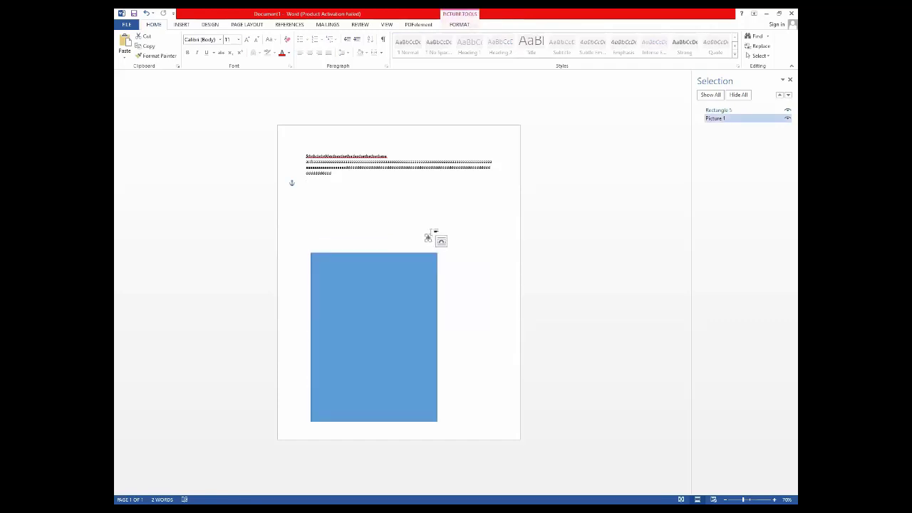
left_click_drag(429, 233, 424, 314)
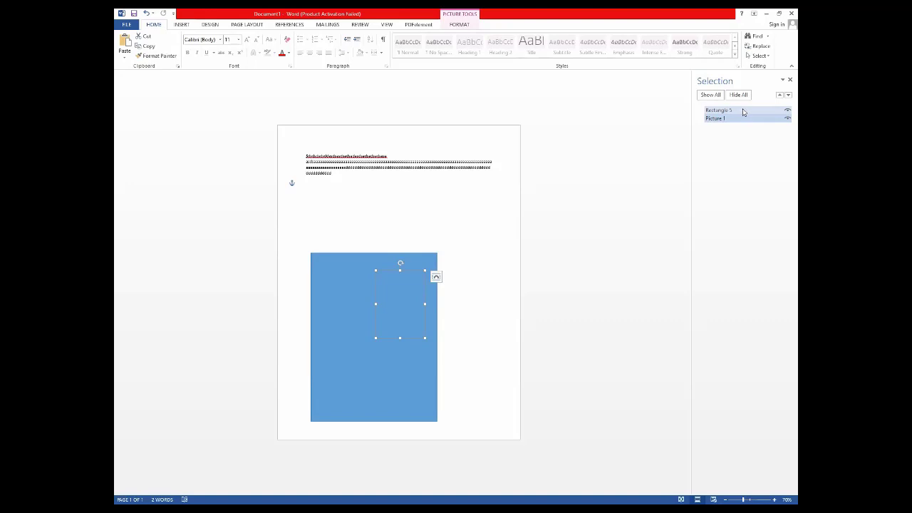
left_click(352, 347)
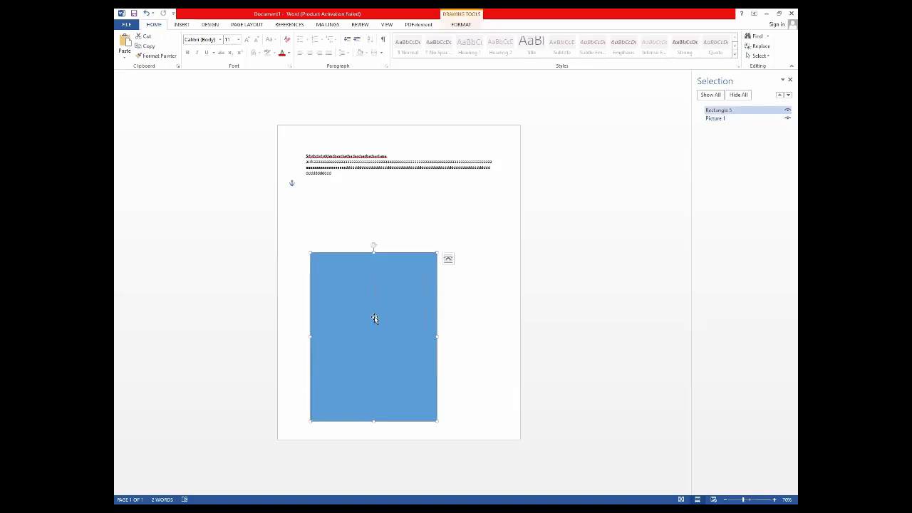
left_click_drag(375, 319, 448, 291)
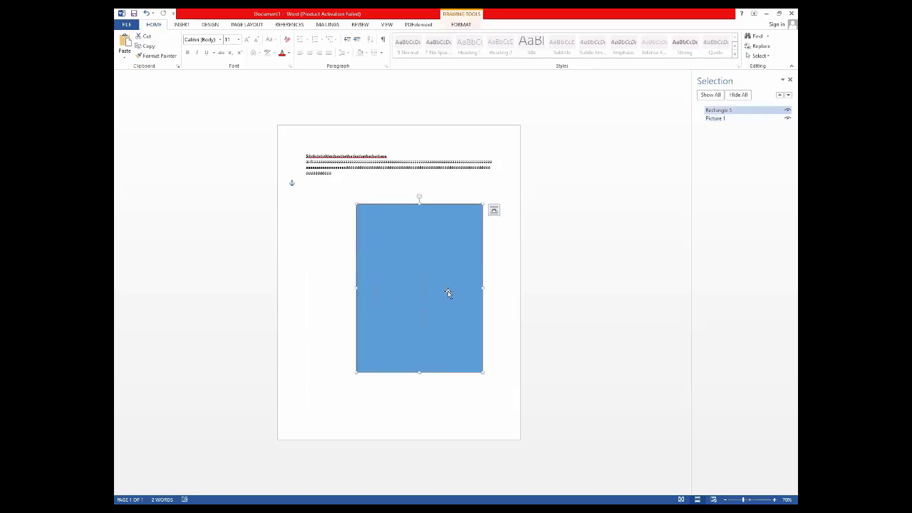
Select Picture 1 and Rectangle 5 in turn from the list of page objects.
left_click(730, 119, "ctrl")
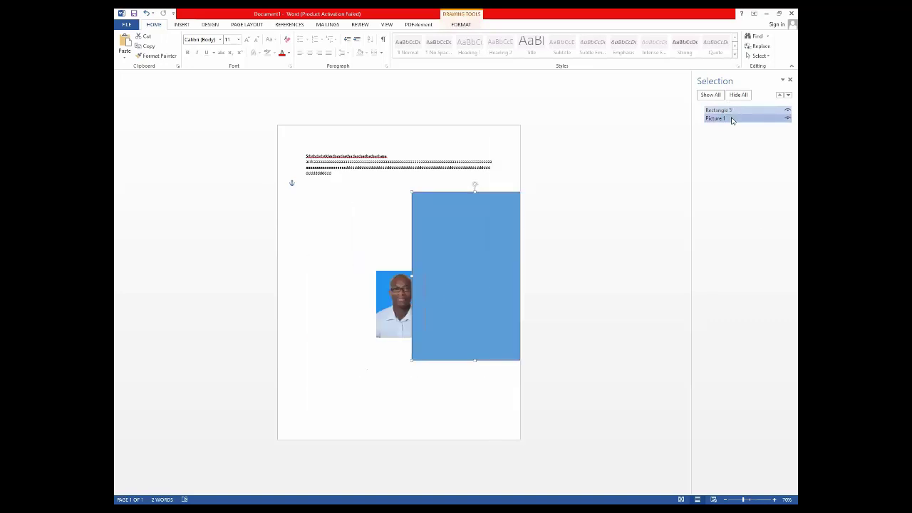
left_click(731, 118)
left_click(750, 121)
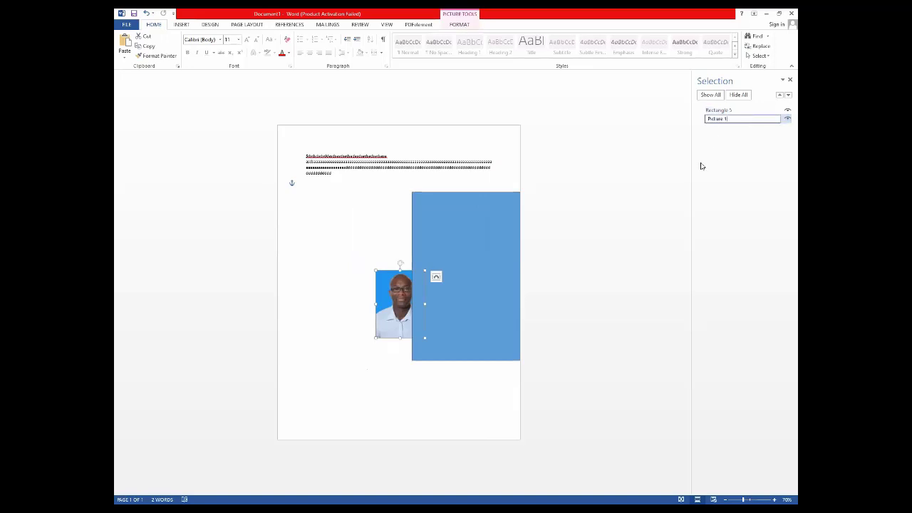
left_click(717, 112)
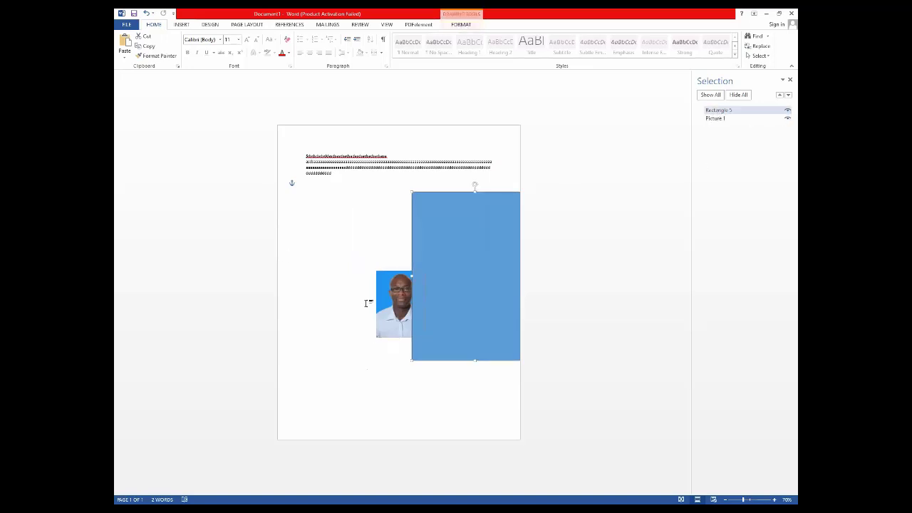
Hide Rectangle 5 so that only the picture remains on the page.
left_click(786, 112)
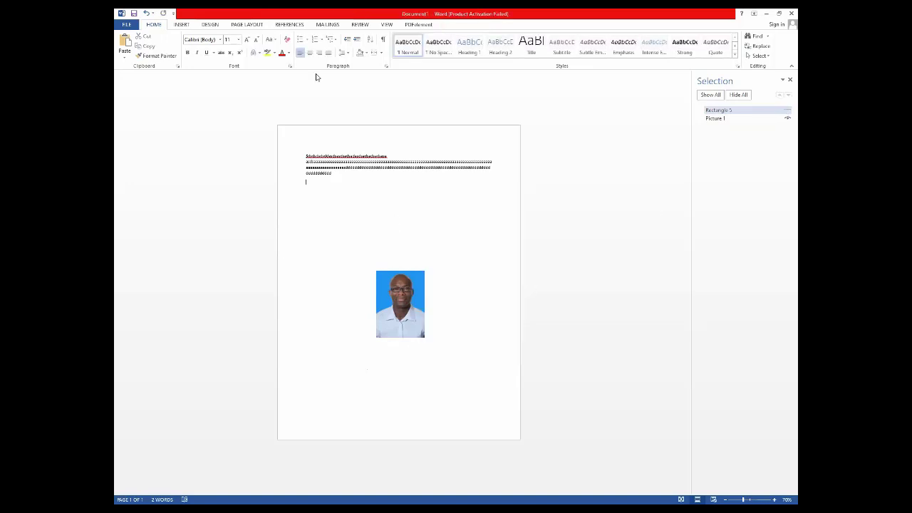
key("ctrl+a")
left_click(476, 302)
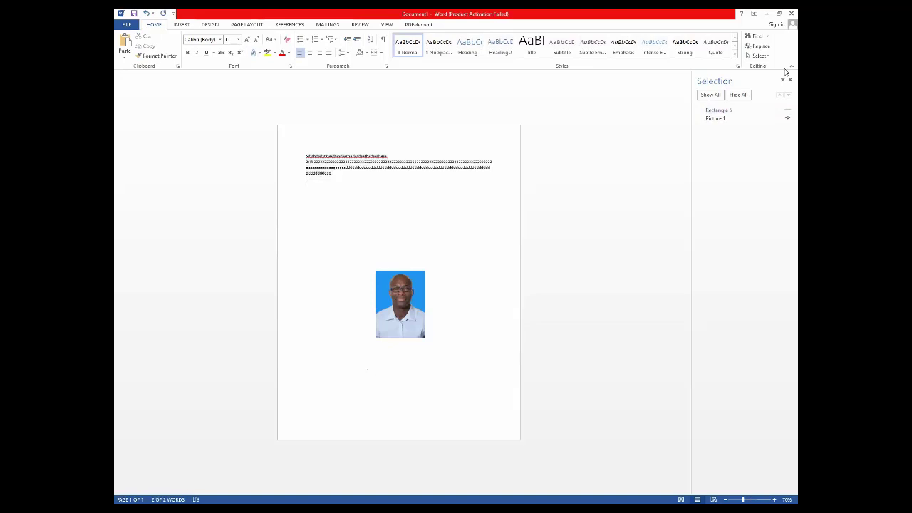
Show Rectangle 5 again and move it clear of the picture, partly past the page's right edge.
left_click(787, 111)
left_click_drag(485, 264, 456, 332)
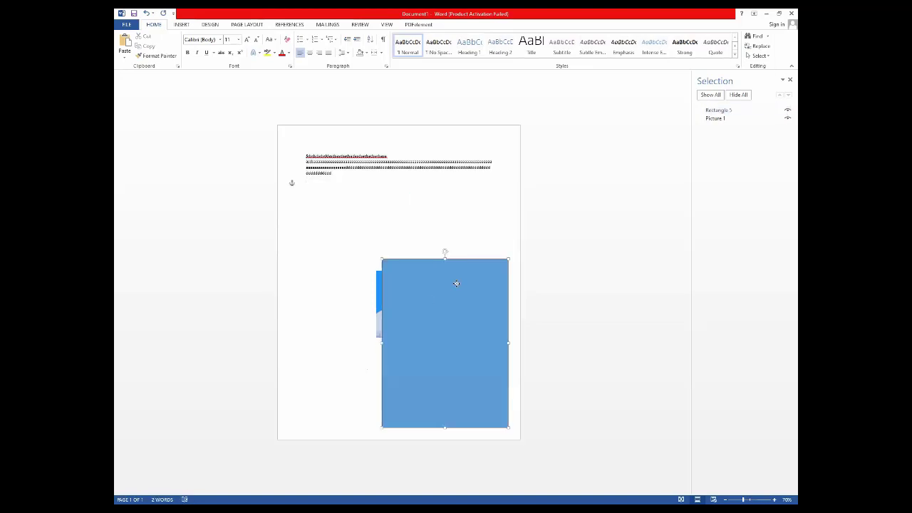
left_click_drag(455, 284, 507, 226)
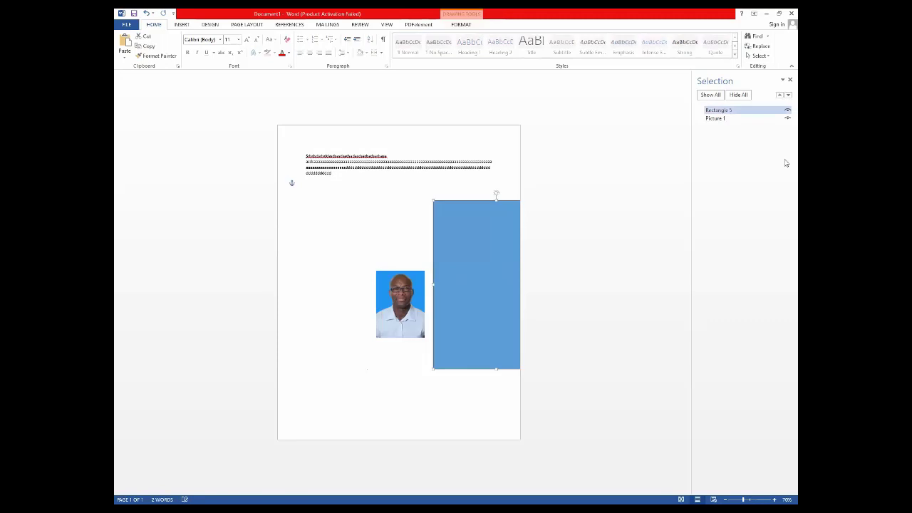
Hide both Rectangle 5 and Picture 1 on the page.
left_click(787, 111)
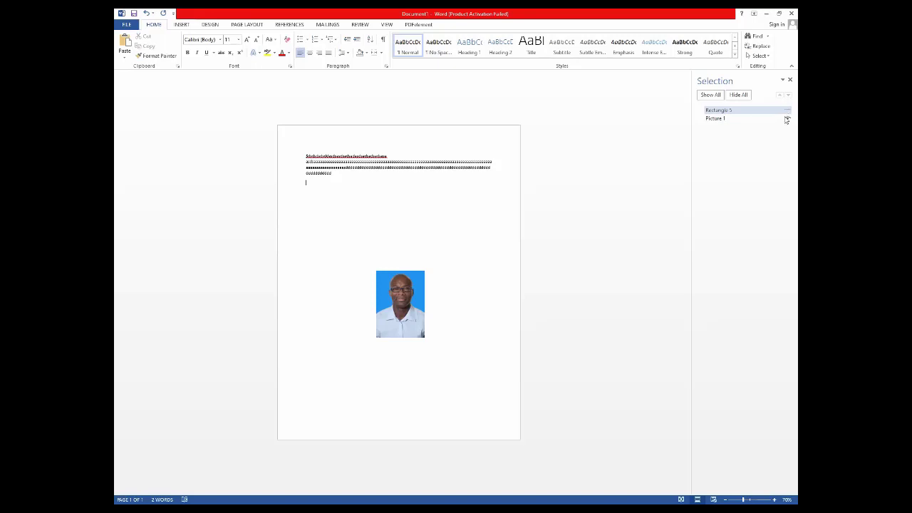
left_click(786, 119)
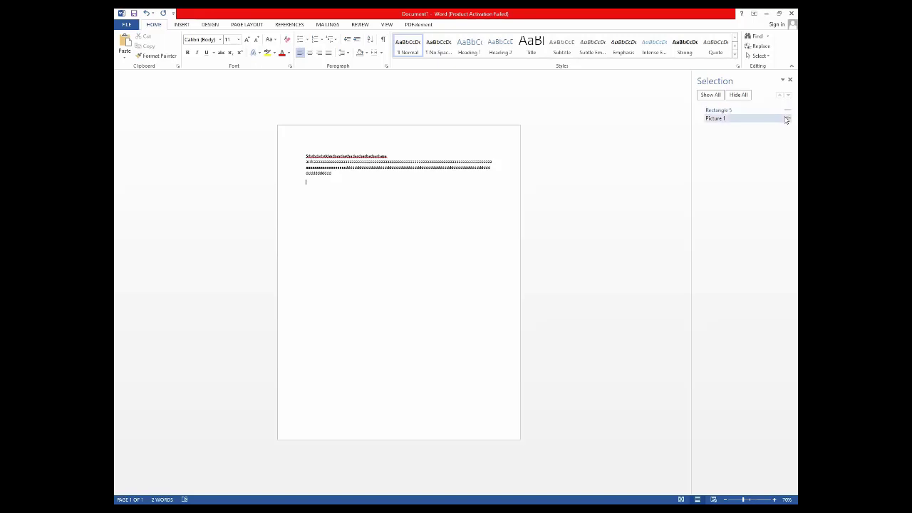
left_click(787, 119)
left_click(388, 283)
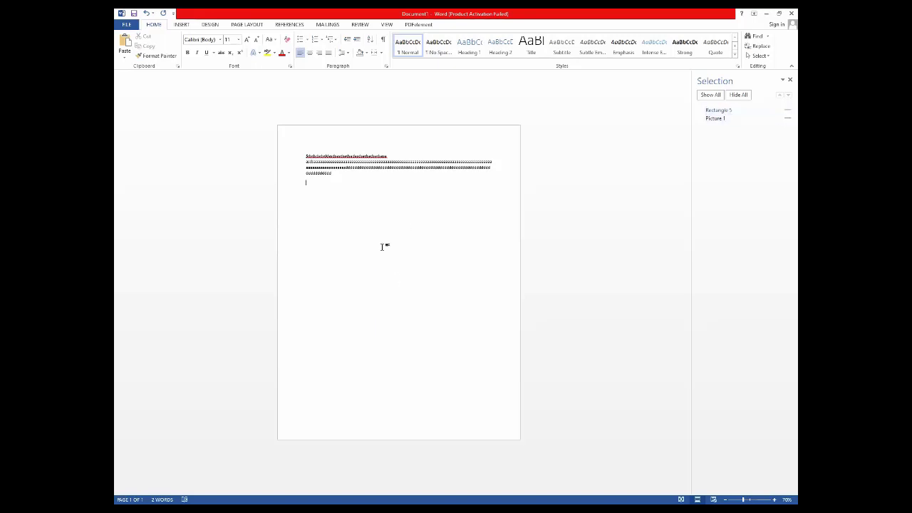
Add two short lines of filler text below the existing paragraph, the second reading "aaaaaaaaaaaaaaa".
key("ctrl+v")
key("Return")
type("aaaaaaaaaaaaaaa")
key("Return")
Make both Rectangle 5 and Picture 1 visible again.
left_click(783, 112)
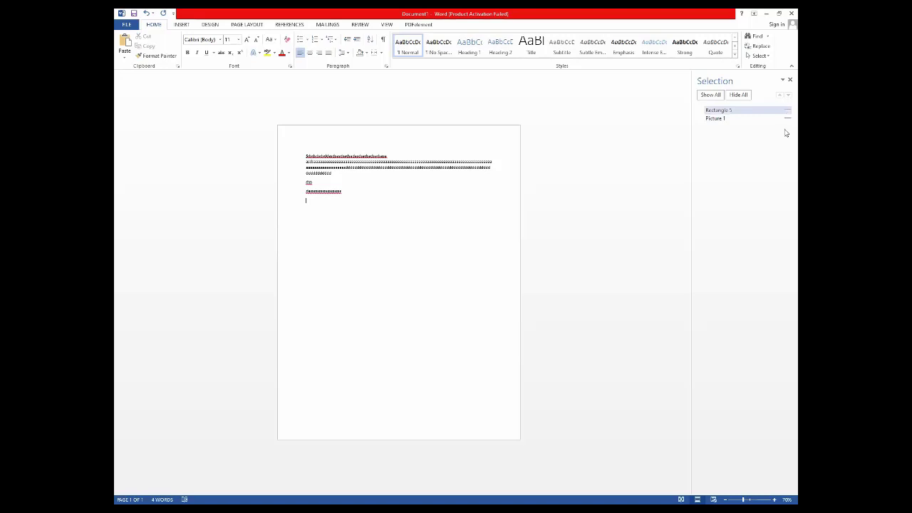
left_click(787, 110)
left_click(787, 119)
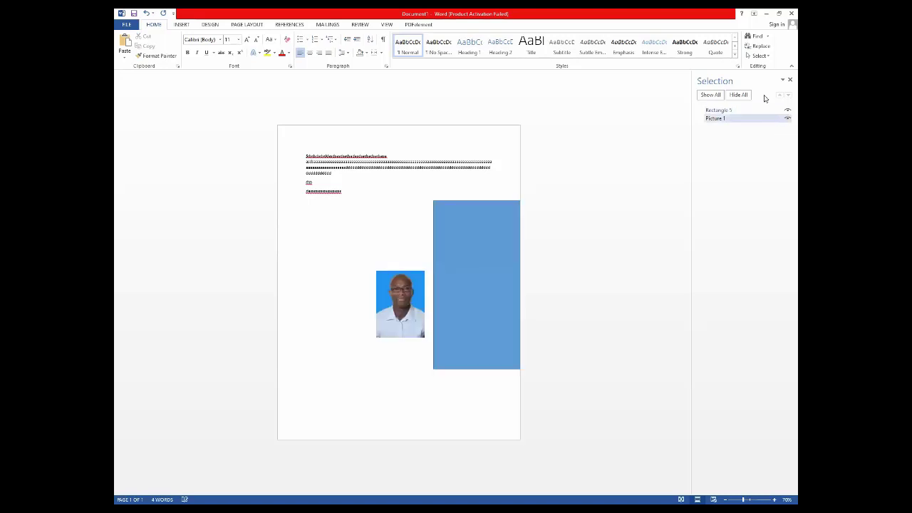
left_click(742, 108)
left_click(710, 96)
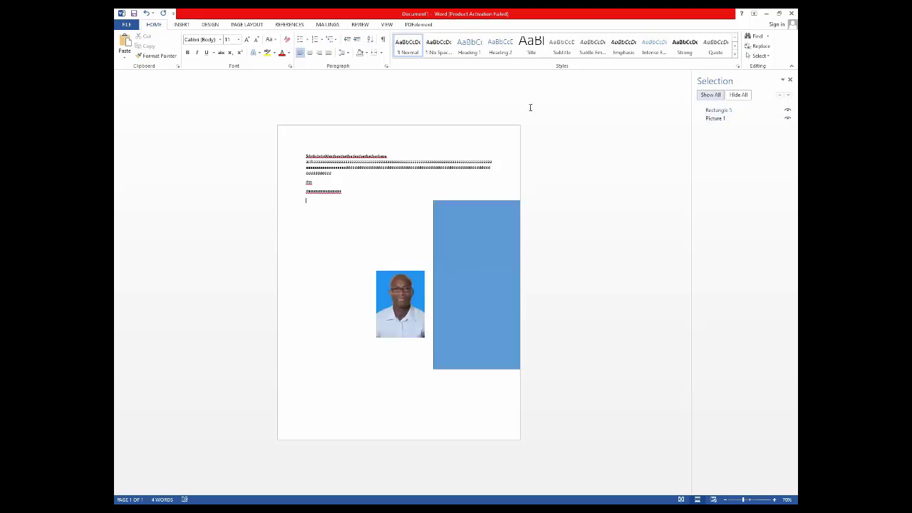
Move the rectangle back over the picture and bring Picture 1 forward in front of it.
left_click(262, 26)
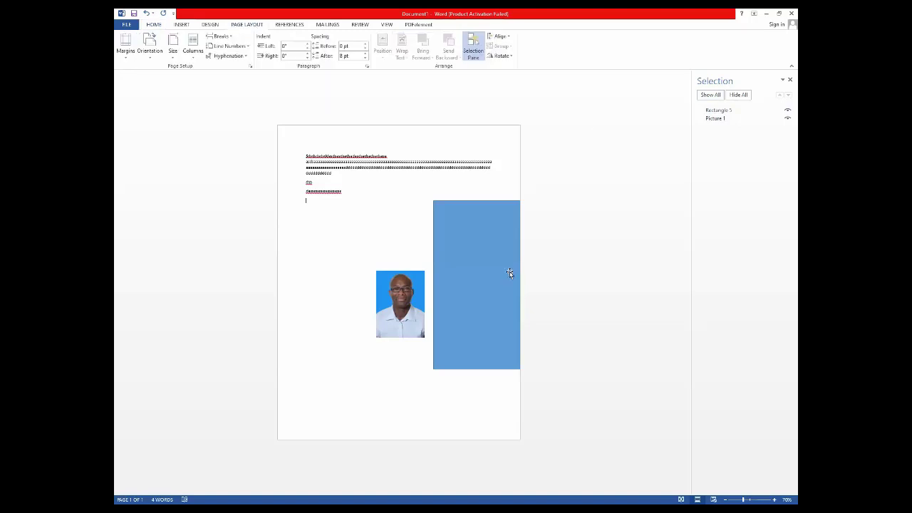
left_click_drag(505, 289, 433, 326)
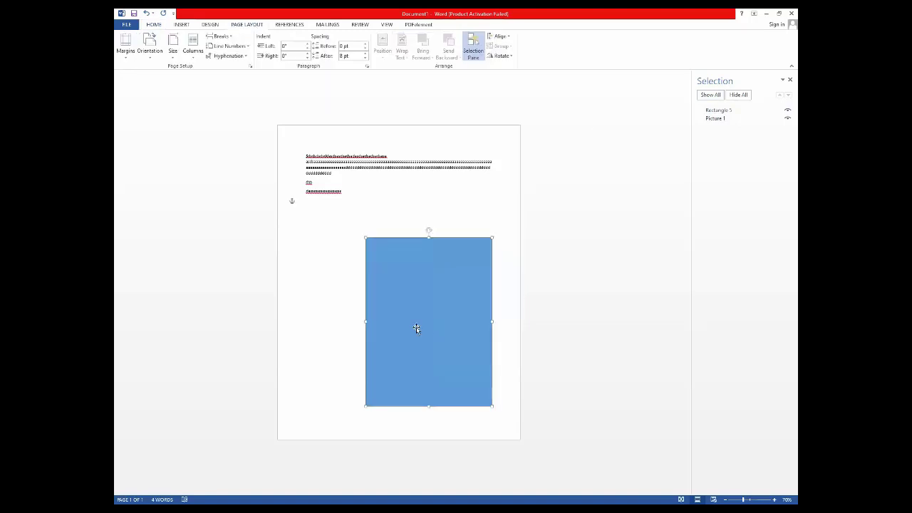
left_click(720, 118)
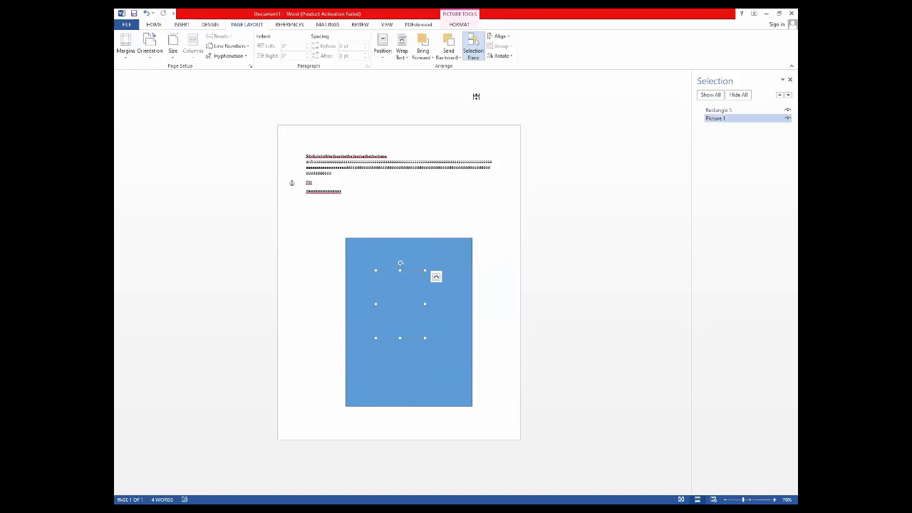
key("ctrl+z")
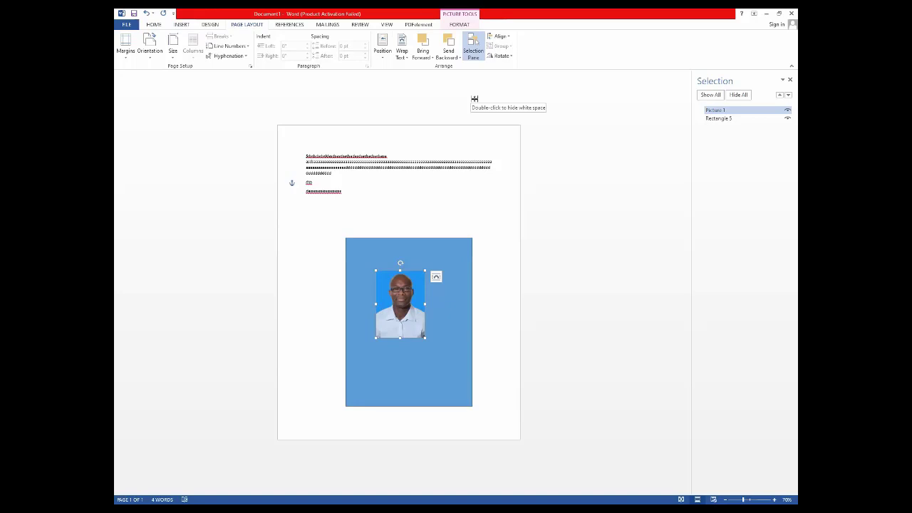
Place the picture just inside the blue rectangle's lower-left corner.
left_click_drag(382, 329, 355, 396)
left_click(349, 406)
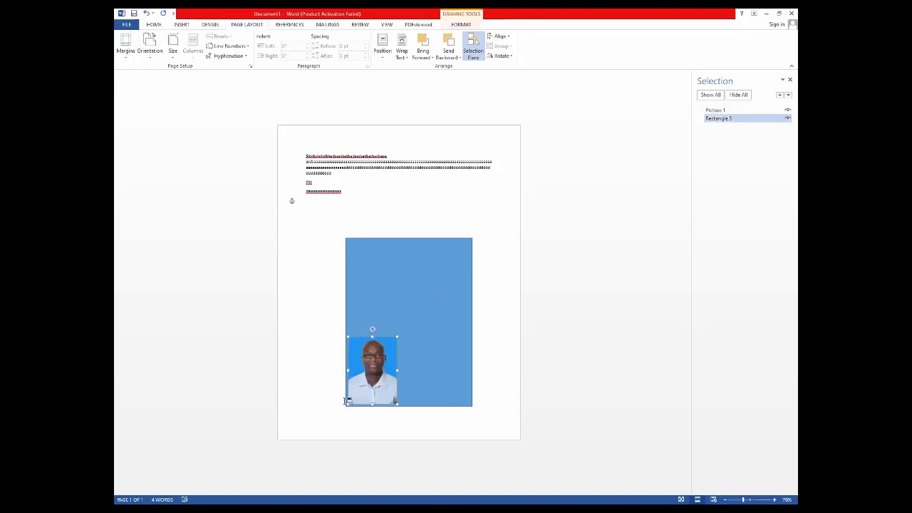
left_click(343, 400)
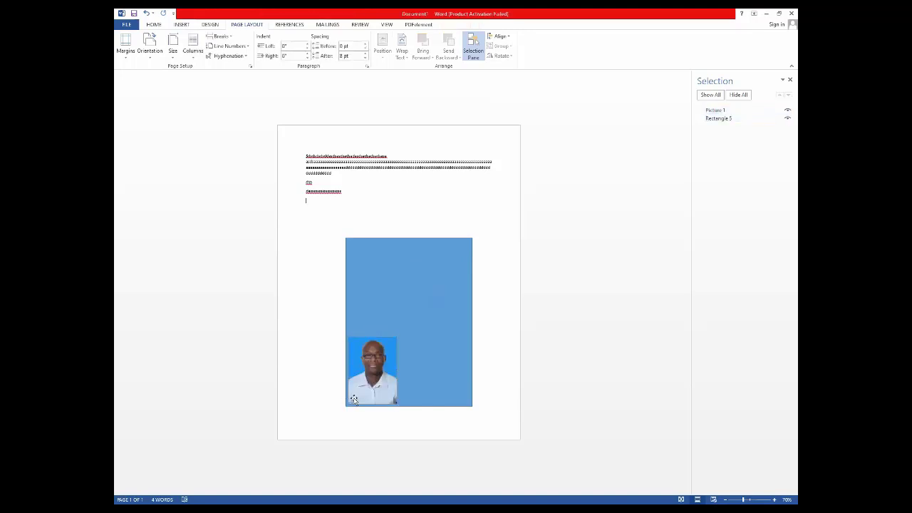
left_click(346, 341)
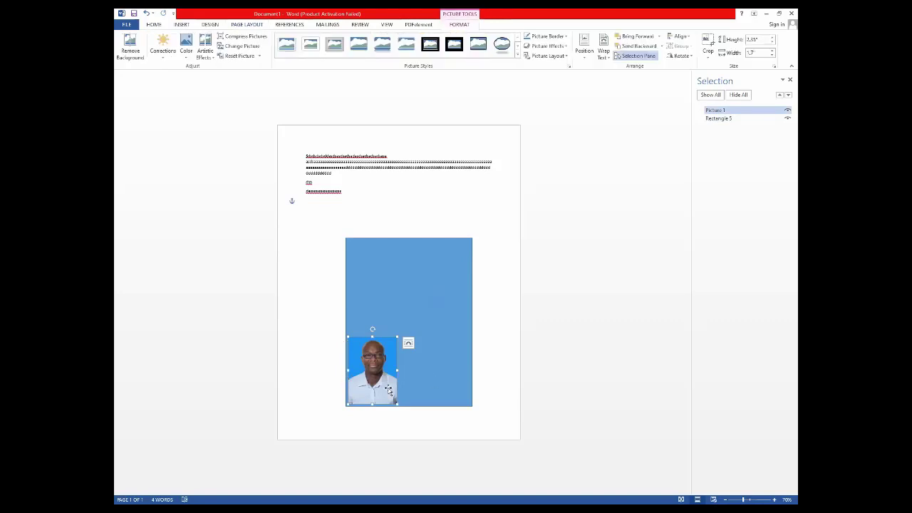
key("Right")
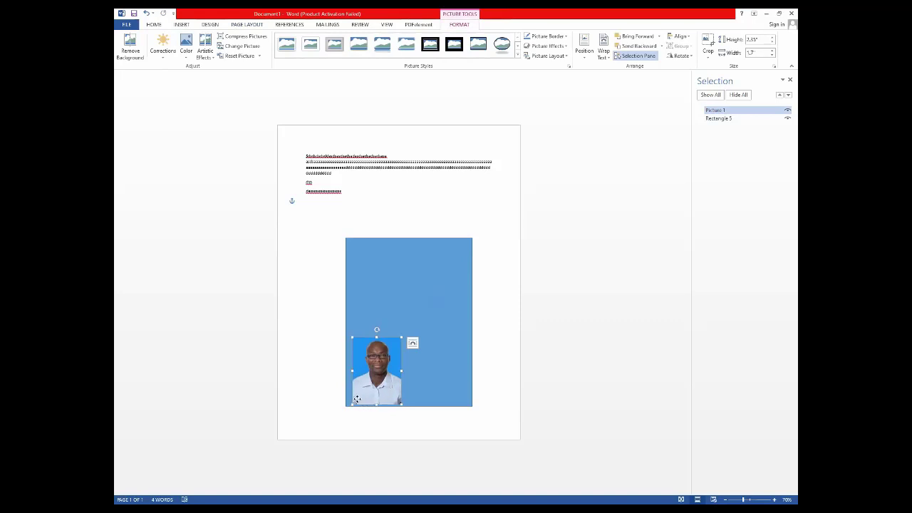
left_click_drag(357, 399, 353, 399)
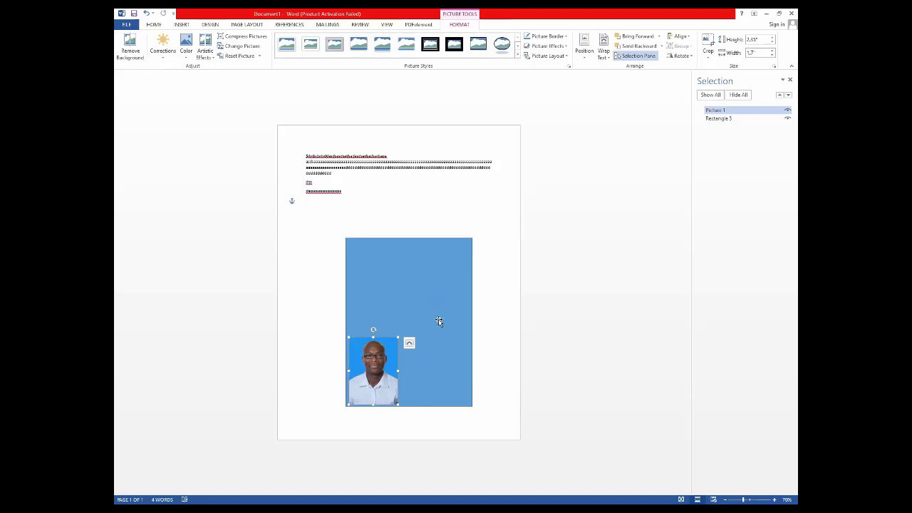
Move Rectangle 5 slightly up and left, centring it across the page width.
left_click(740, 119)
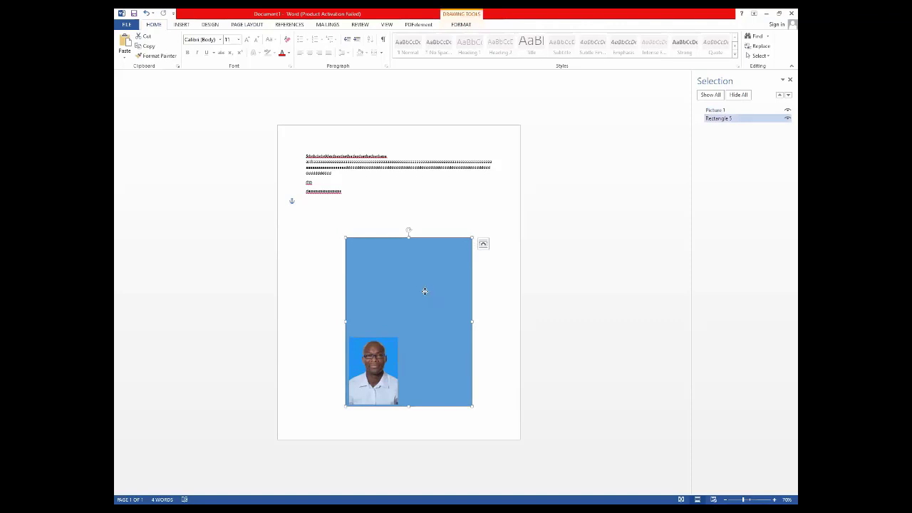
left_click_drag(423, 289, 446, 265)
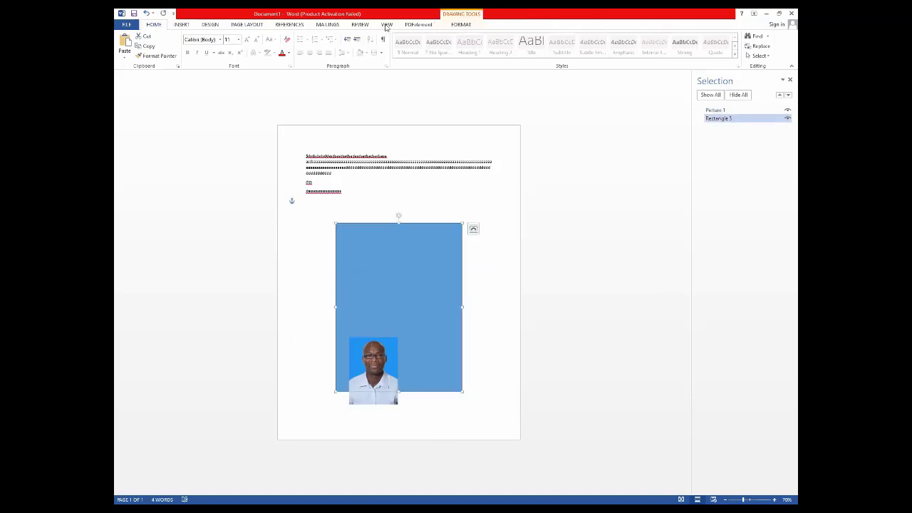
Close the object selection list and align the rectangle to the top margin.
left_click(354, 28)
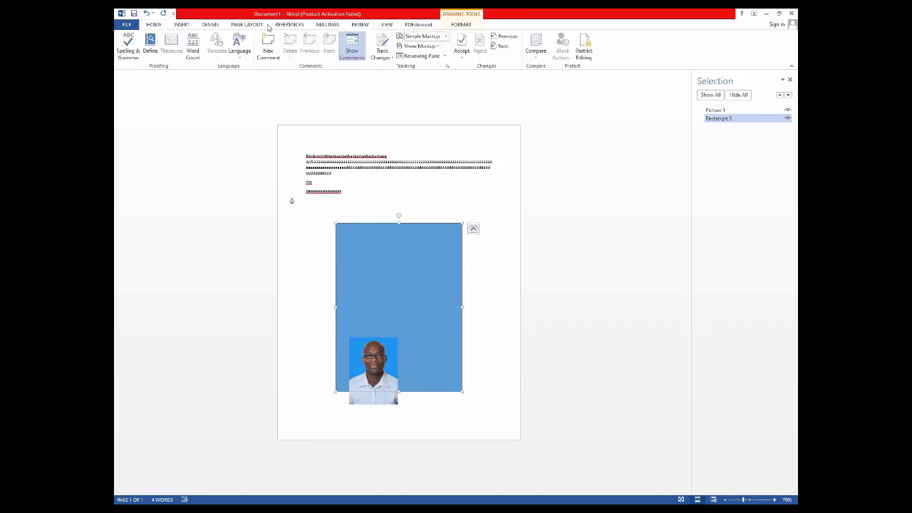
left_click(336, 27)
left_click(294, 29)
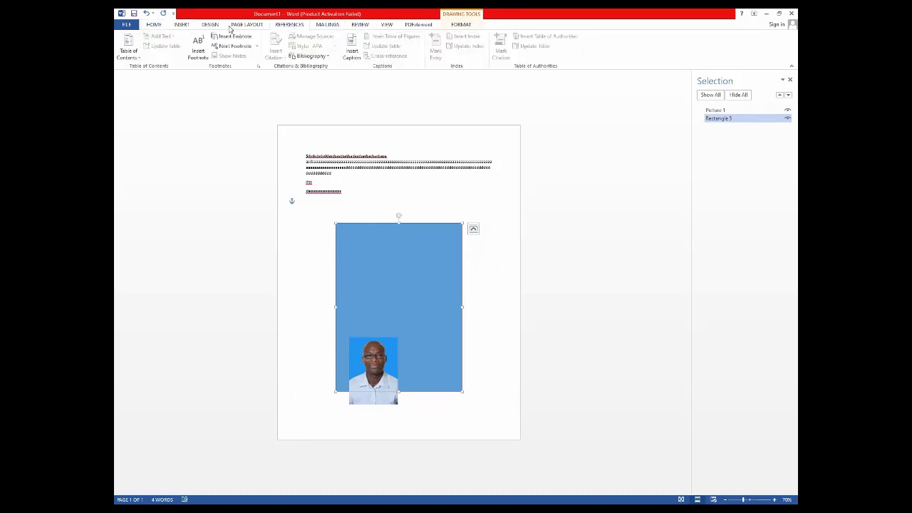
scroll(431, 66, "up", 1)
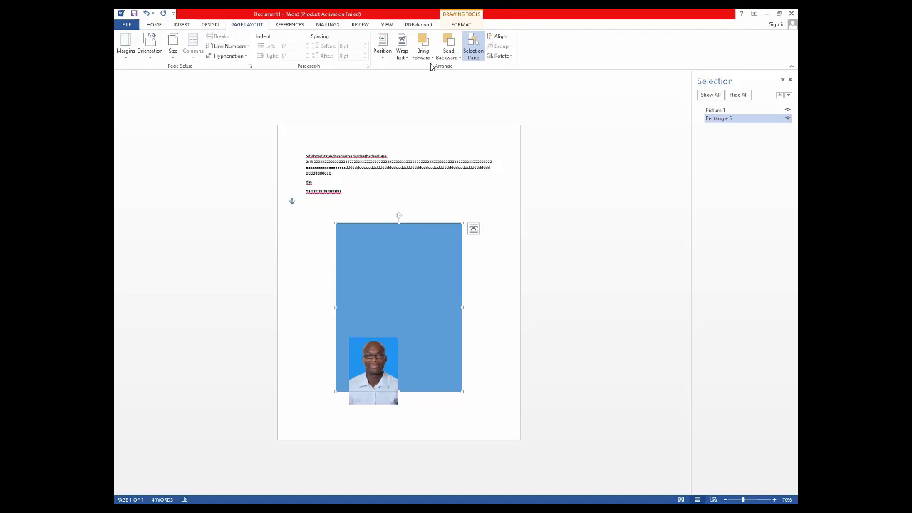
left_click(486, 45)
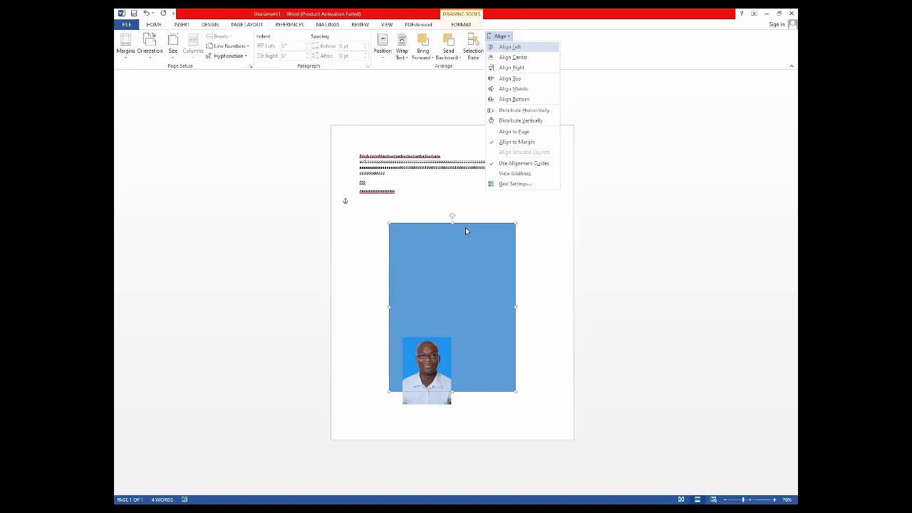
key("t")
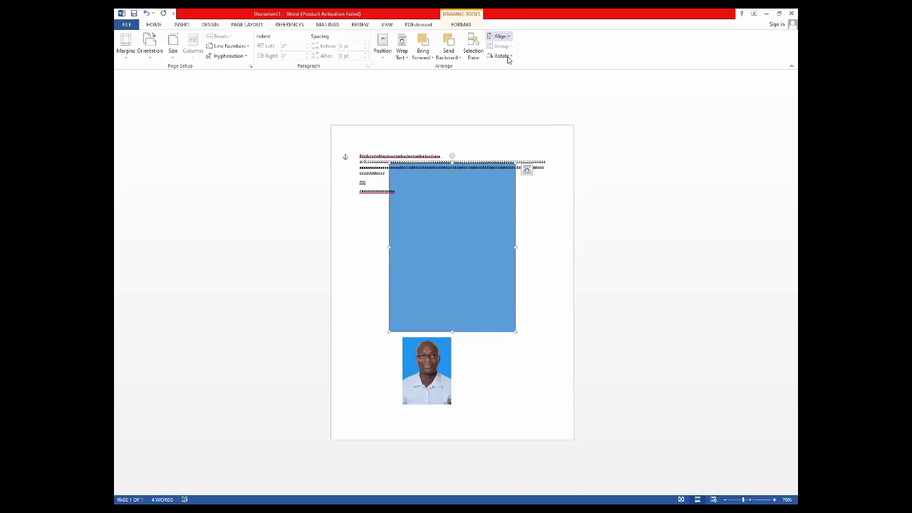
Try aligning the rectangle to the left margin.
left_click(500, 36)
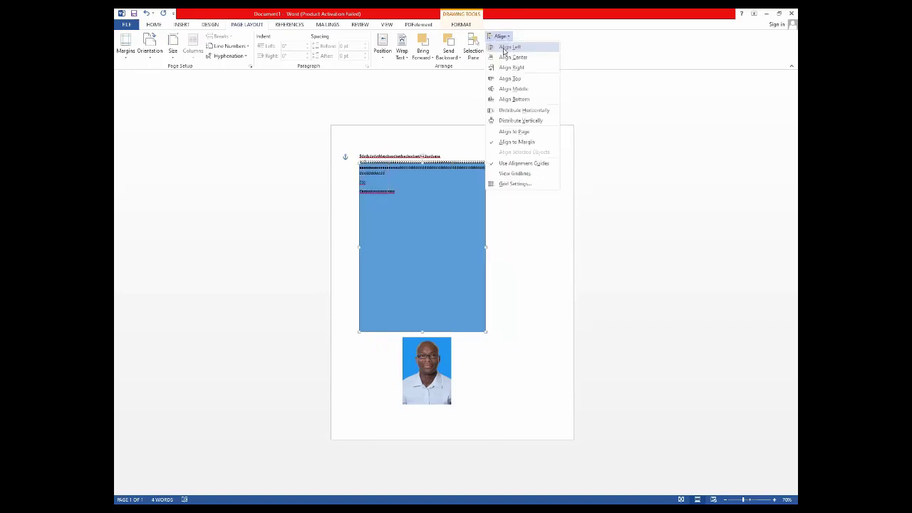
key("Escape")
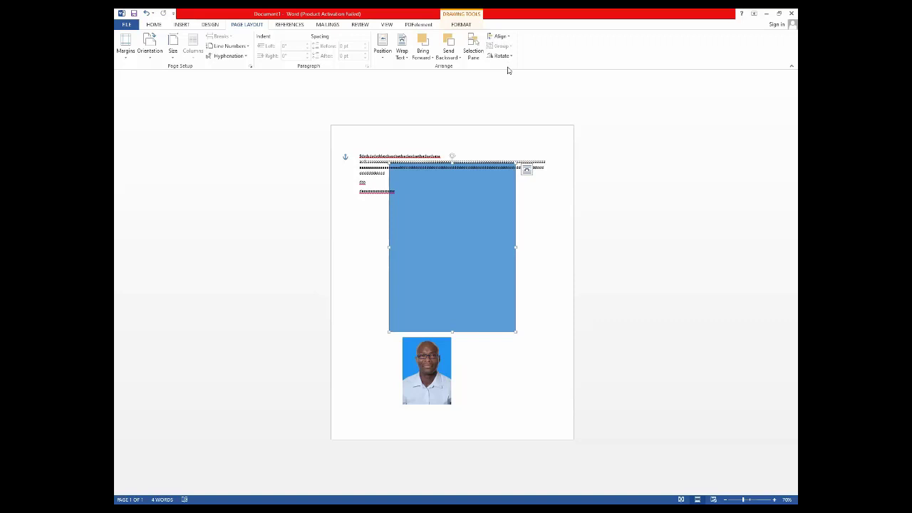
Align the rectangle to the right margin and distribute it vertically between the margins.
left_click(501, 37)
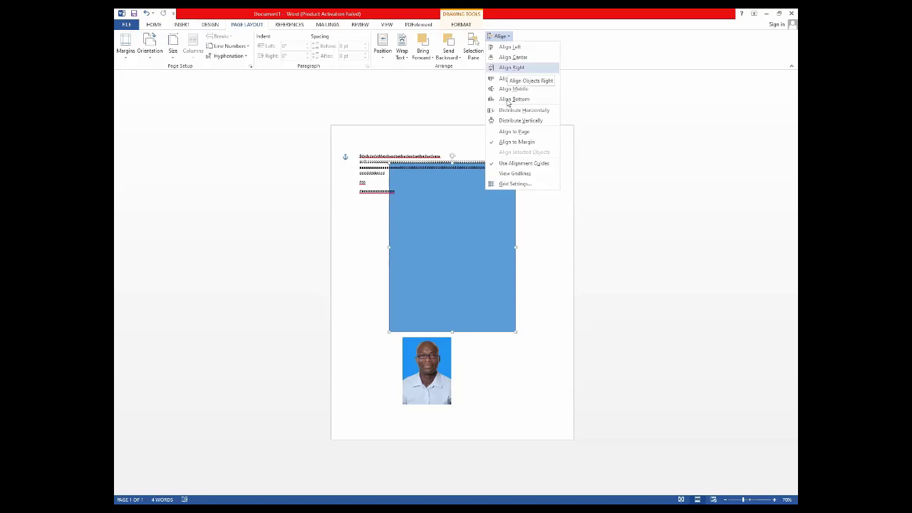
left_click(511, 67)
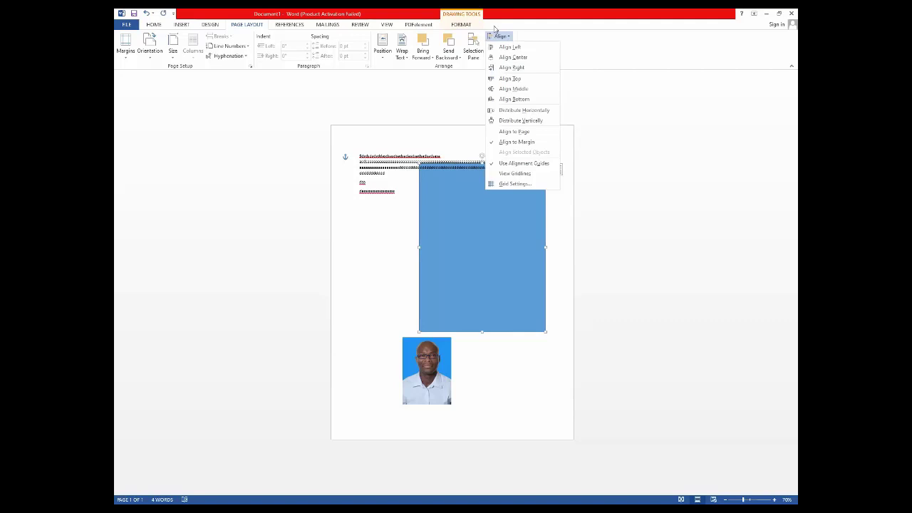
left_click(531, 119)
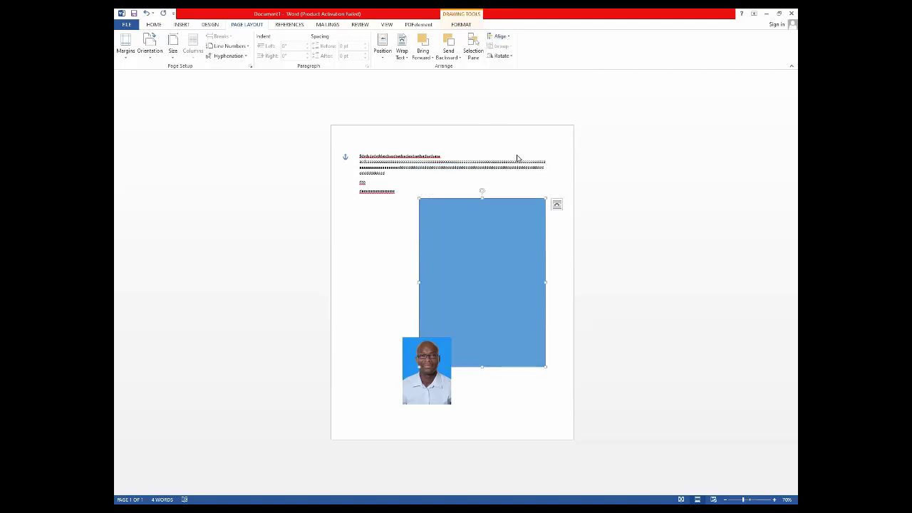
Move the rectangle to the horizontal and vertical centre of the page using the alignment guides.
left_click(498, 36)
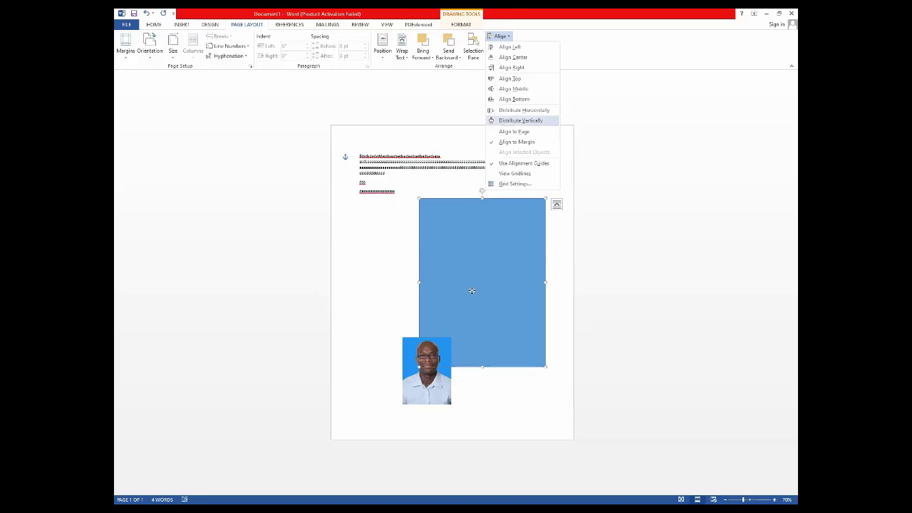
left_click_drag(470, 291, 452, 289)
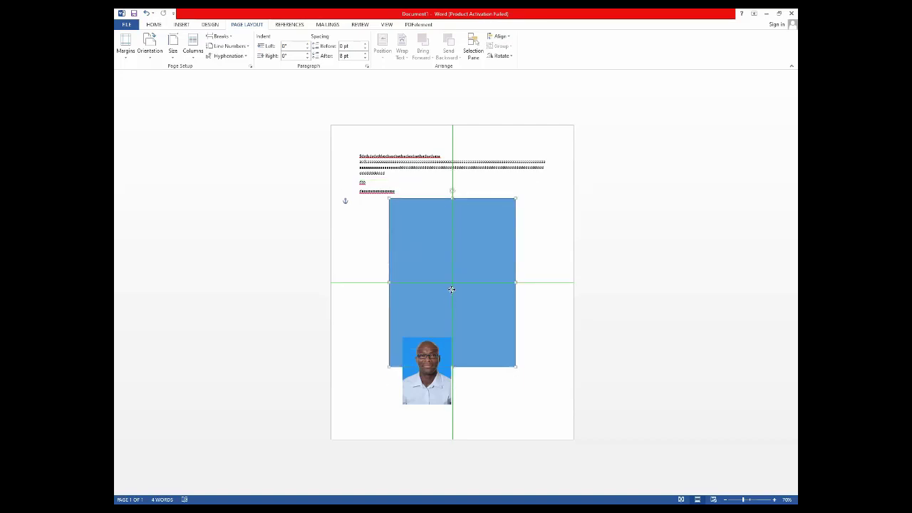
left_click_drag(451, 289, 451, 290)
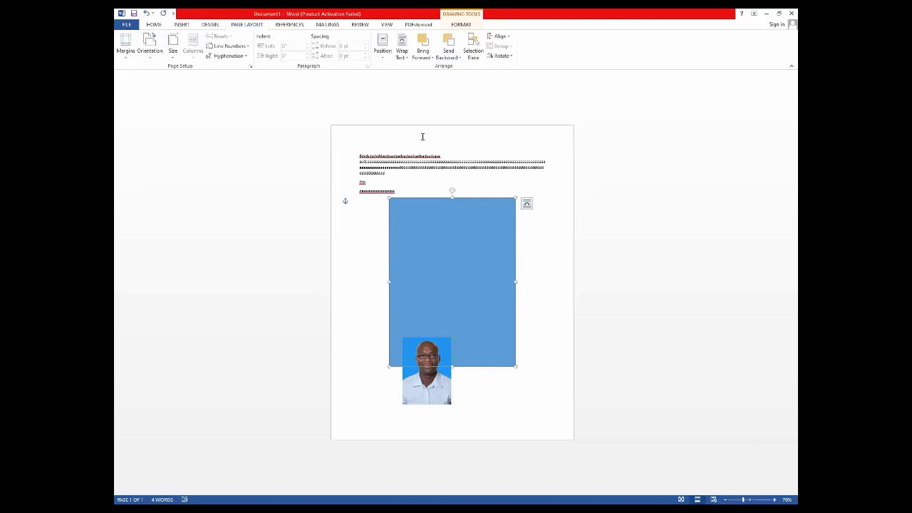
Try right-aligning the first paragraph and restore its left alignment.
left_click(417, 121)
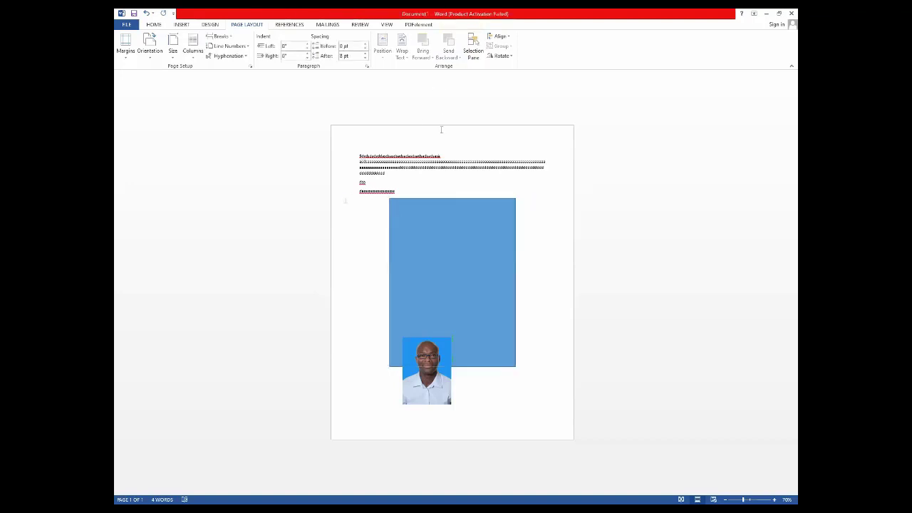
key("ctrl+r")
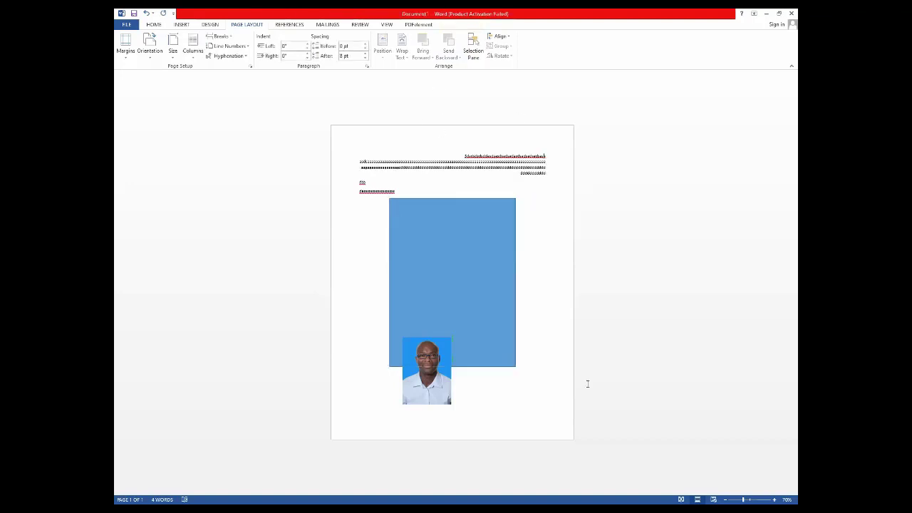
key("ctrl+l")
left_click(370, 214)
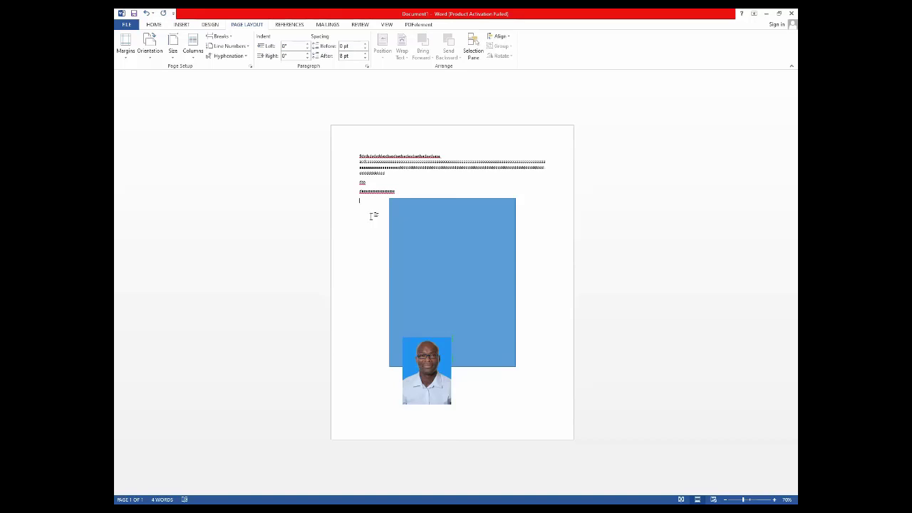
Move the picture to the centre of the blue rectangle using the alignment guides.
left_click(474, 222)
left_click_drag(417, 376, 450, 280)
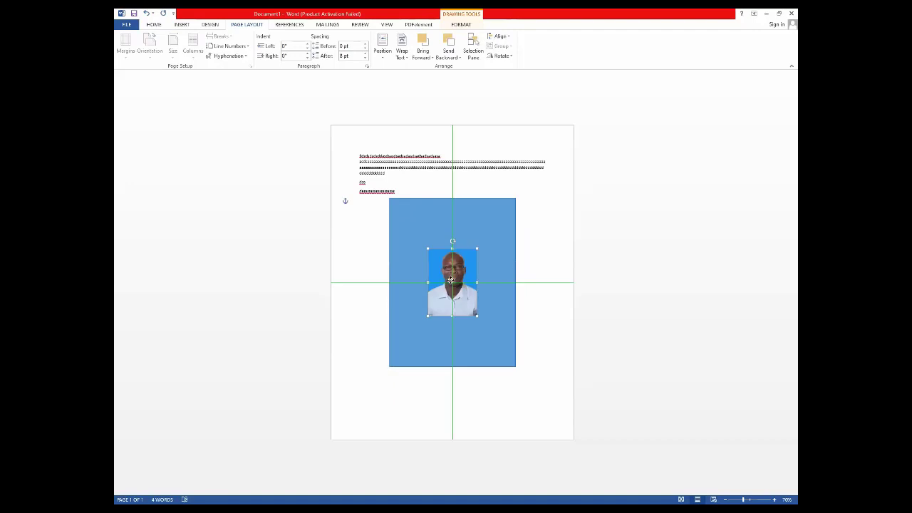
left_click_drag(450, 280, 441, 275)
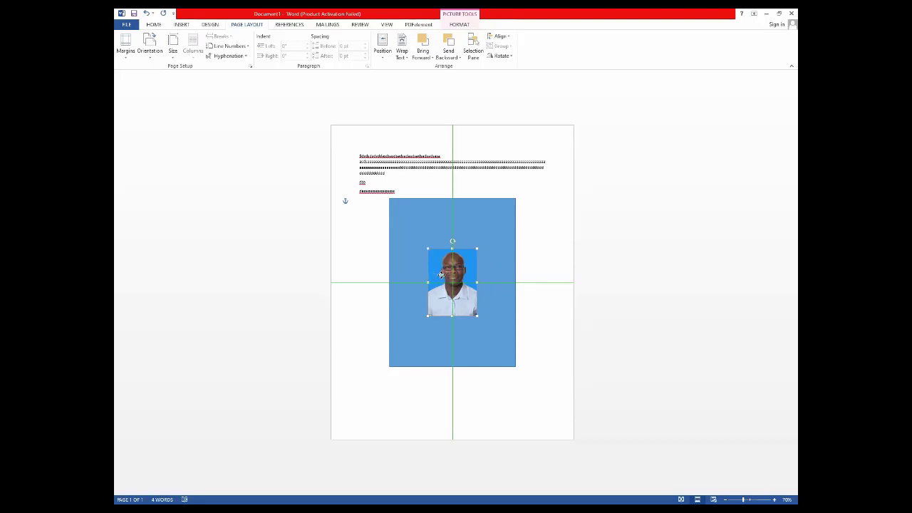
left_click_drag(441, 275, 440, 275)
left_click_drag(441, 276, 441, 276)
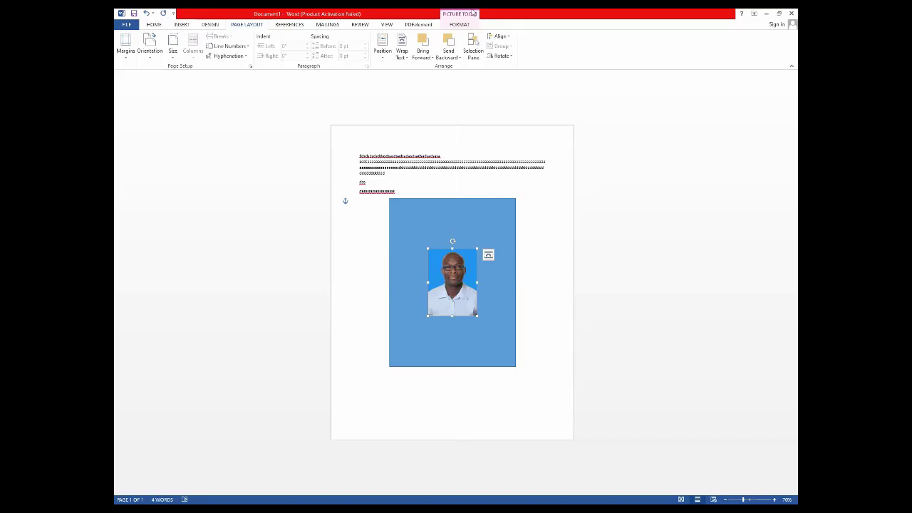
Open the additional rotation options for the selected picture.
left_click(503, 56)
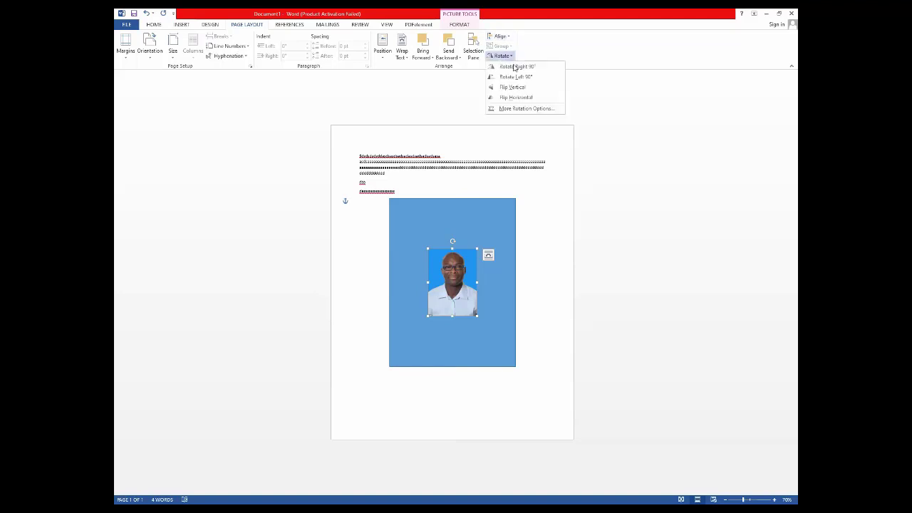
left_click(521, 110)
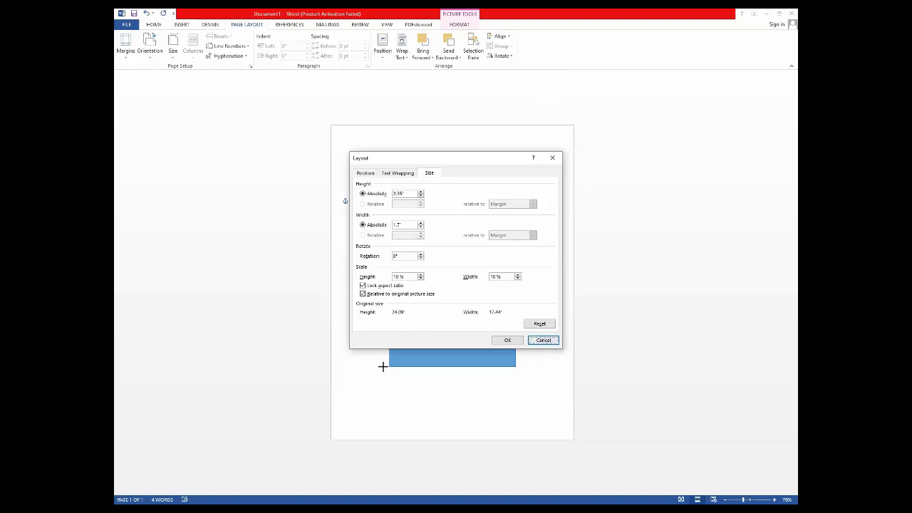
Resize the picture to about 4.06 inches tall and centre it inside the blue rectangle.
left_click_drag(382, 367, 330, 425)
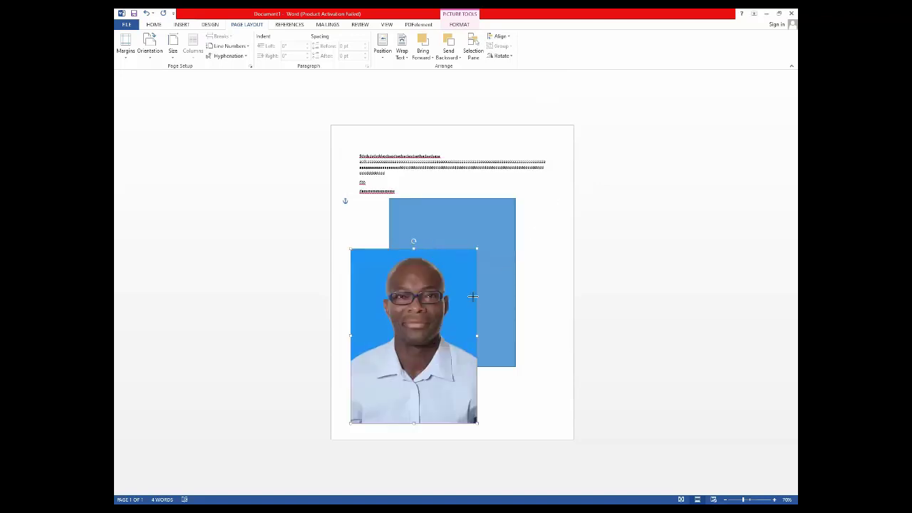
left_click_drag(473, 296, 430, 330)
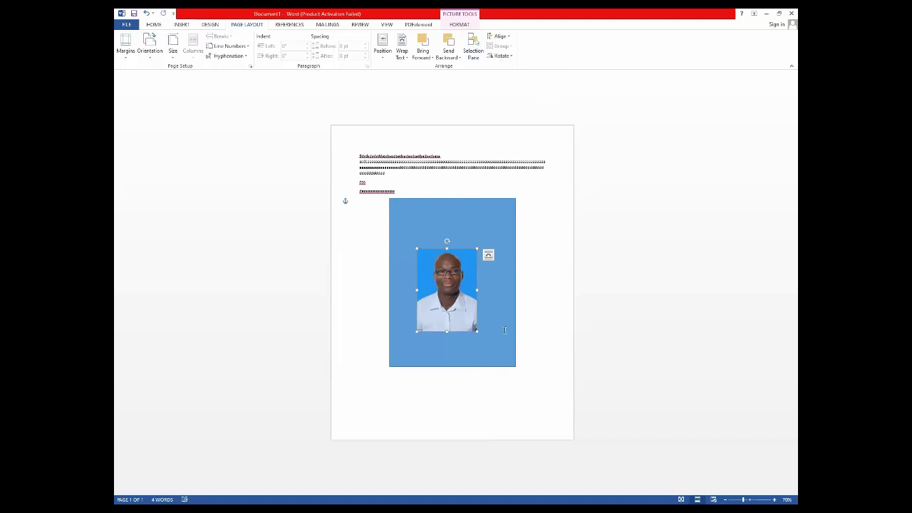
left_click_drag(457, 293, 476, 294)
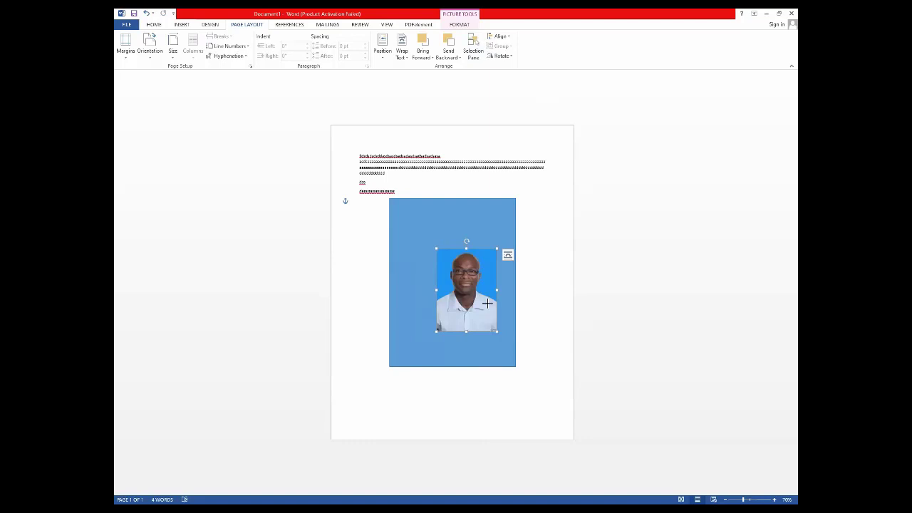
left_click_drag(466, 245, 450, 205)
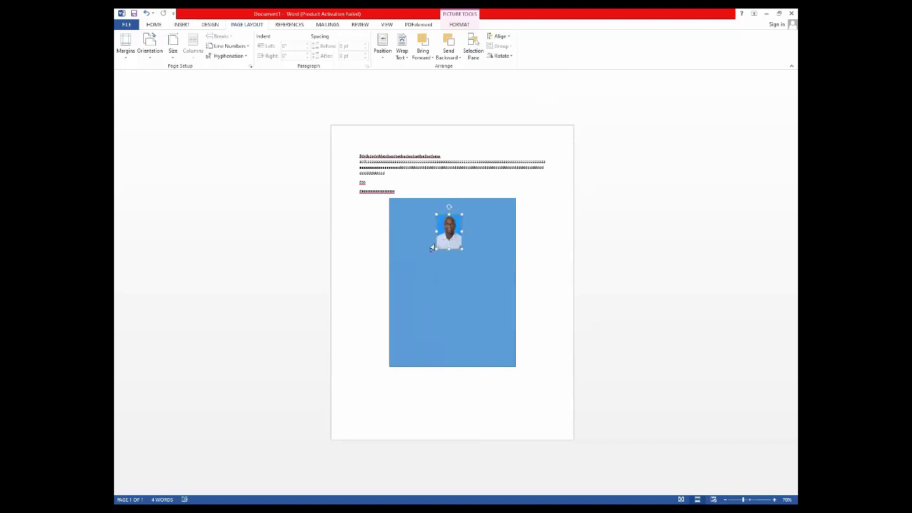
left_click_drag(427, 252, 390, 334)
mouse_move(438, 294)
left_mouse_down()
mouse_move(466, 303)
mouse_move(452, 292)
left_mouse_up()
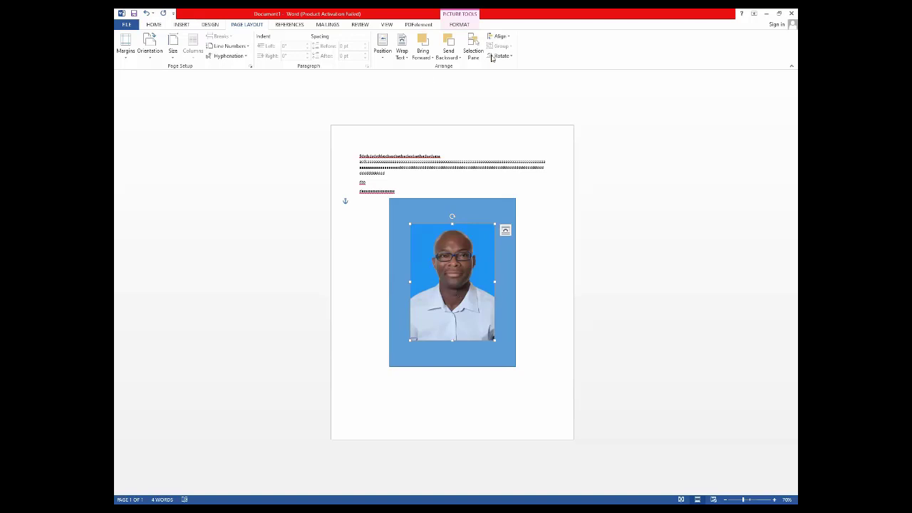
Examine the formatting and arrangement options for the picture and the rectangle, including the list of objects on the page.
left_click(463, 25)
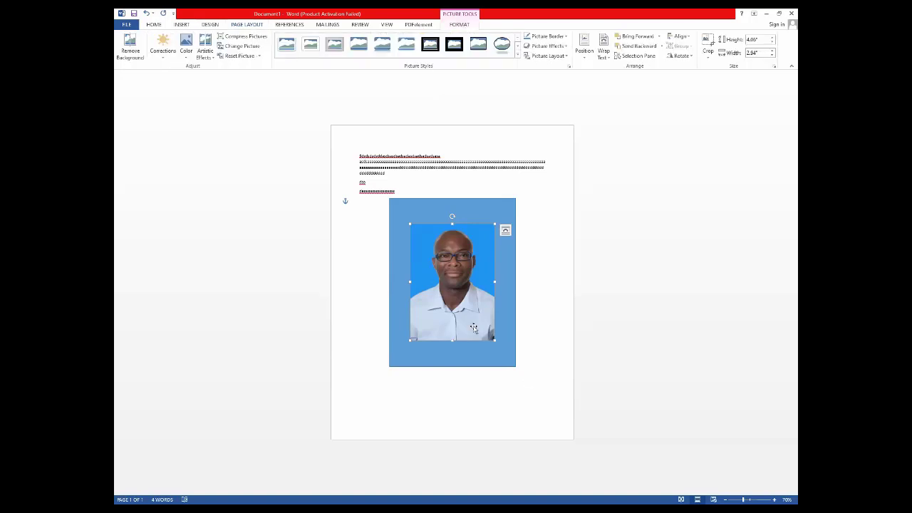
left_click(339, 149)
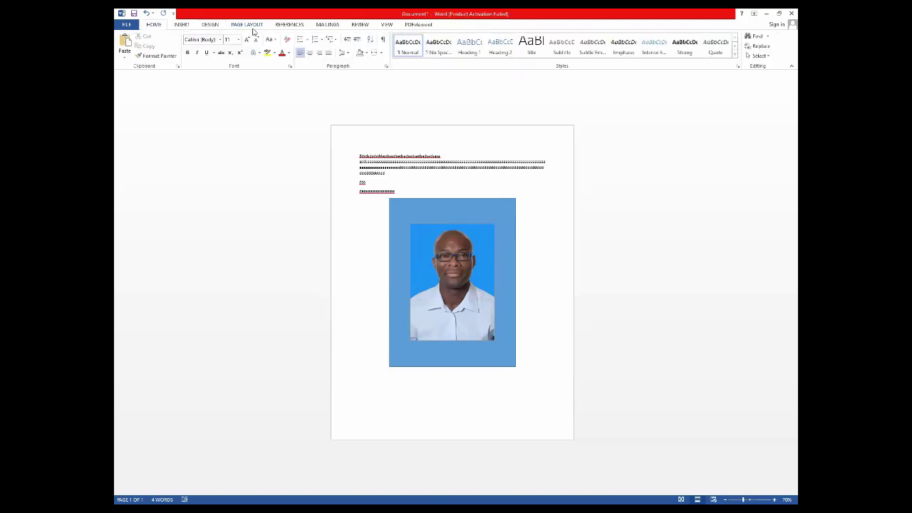
left_click(249, 26)
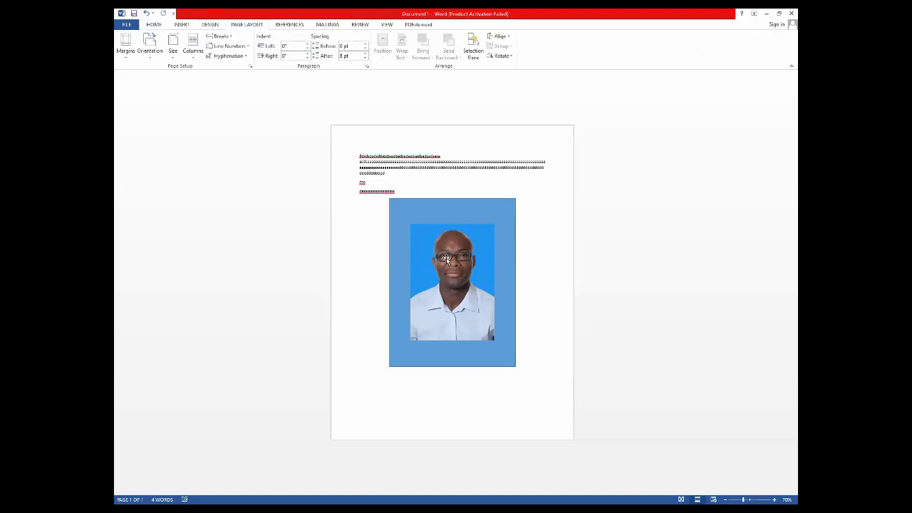
left_click(397, 261)
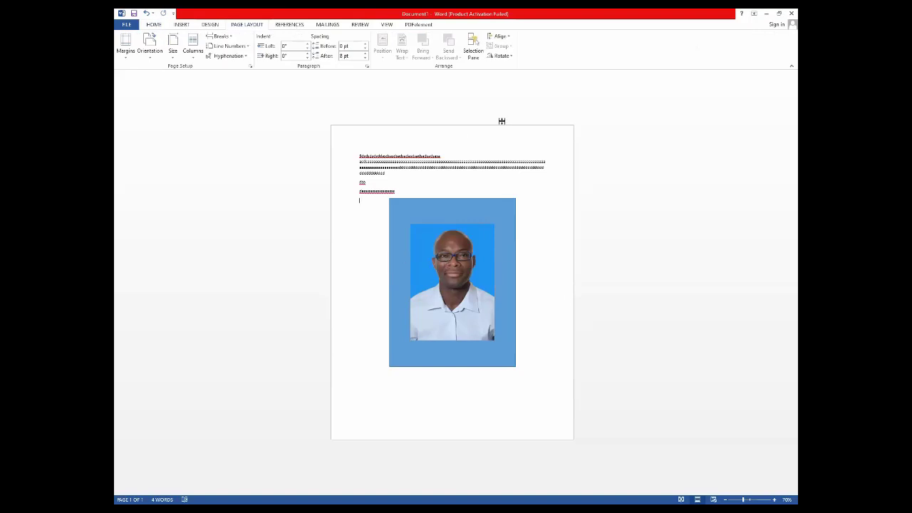
left_click(462, 15)
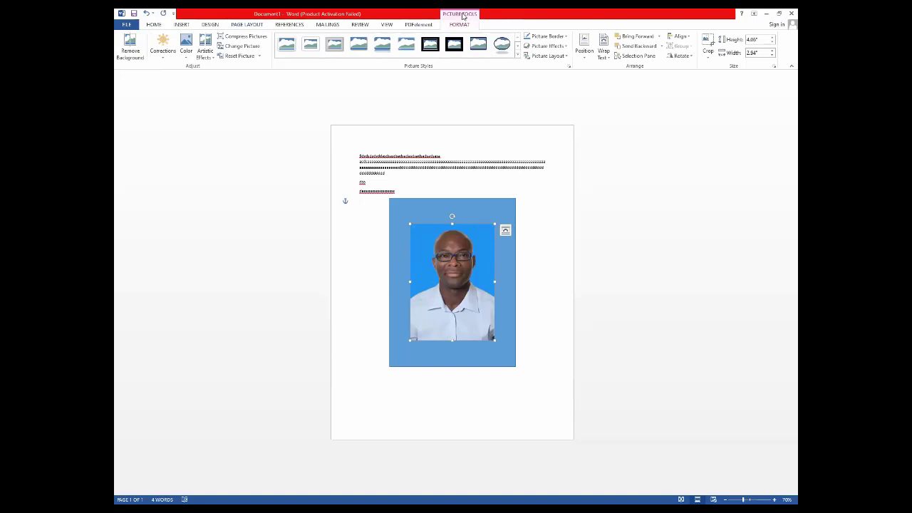
left_click(635, 57)
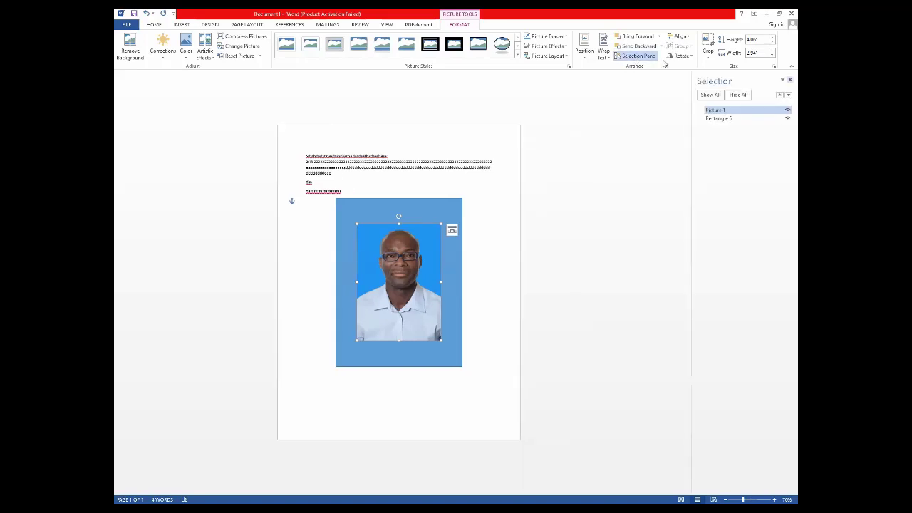
left_click(637, 57)
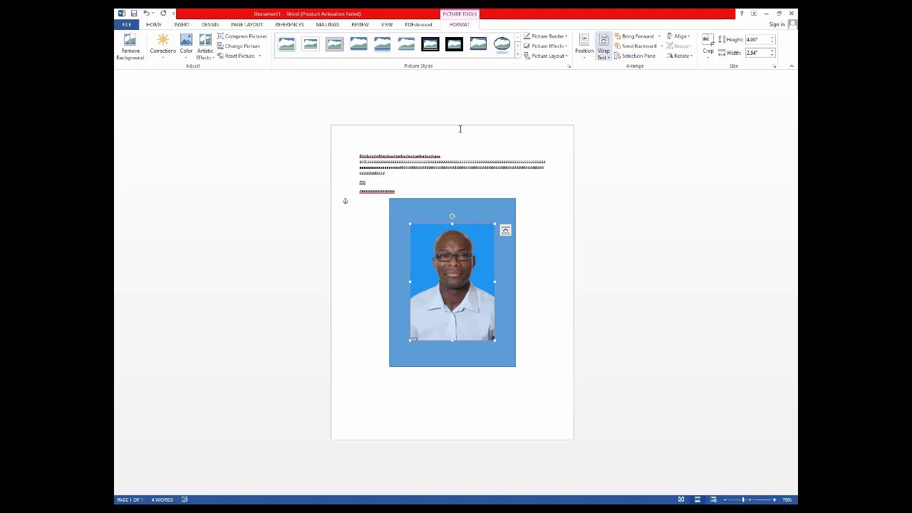
key("Escape")
left_click(465, 27)
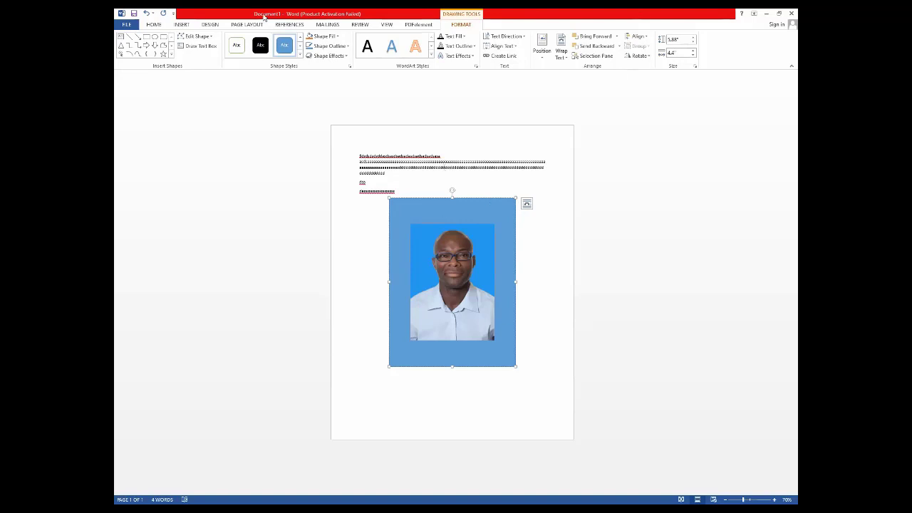
left_click(227, 25)
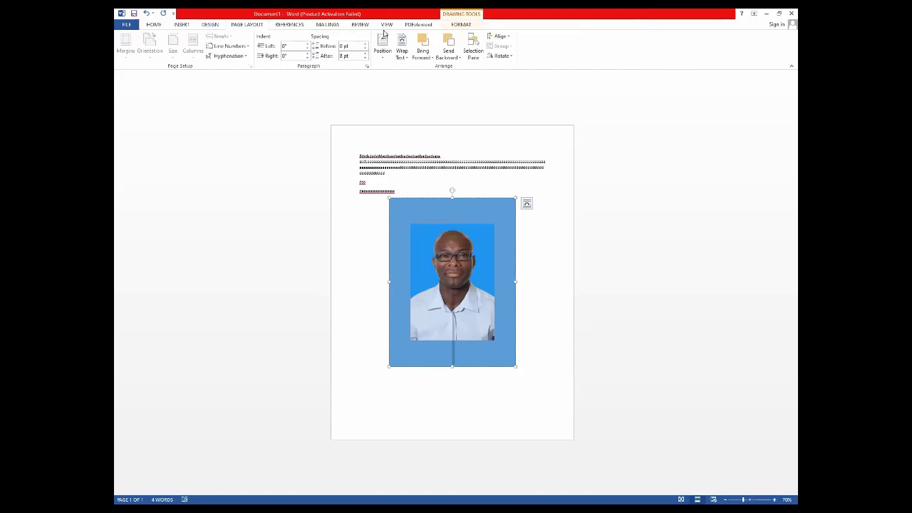
left_click(463, 29)
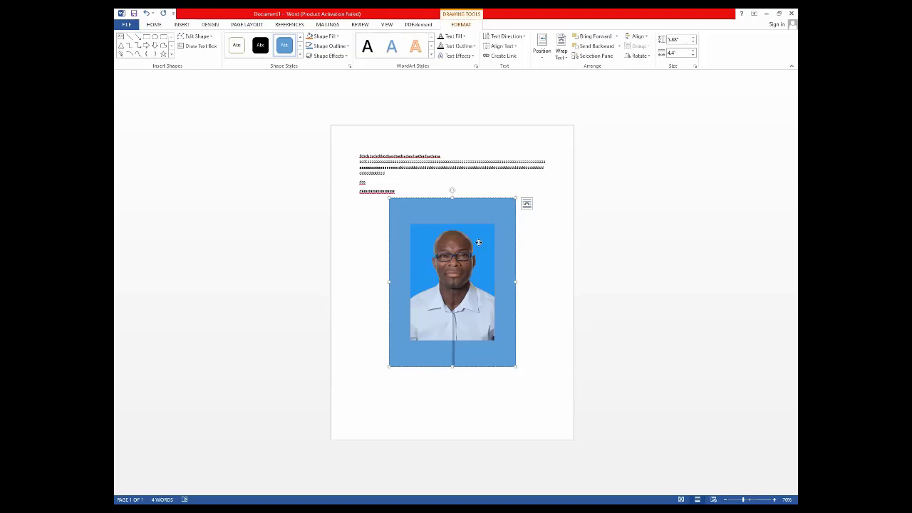
Move the picture slightly lower within the blue rectangle.
left_click_drag(466, 275, 468, 271)
left_click(156, 56)
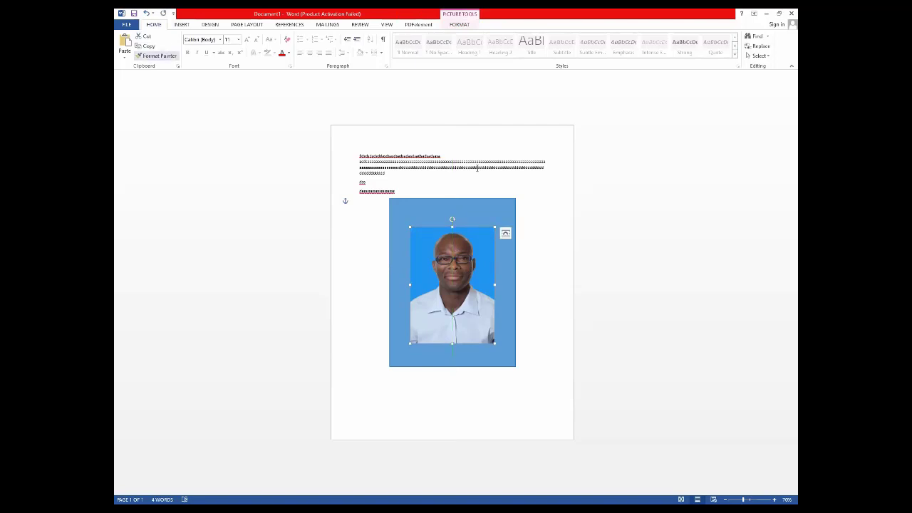
key("Escape")
right_click(576, 118)
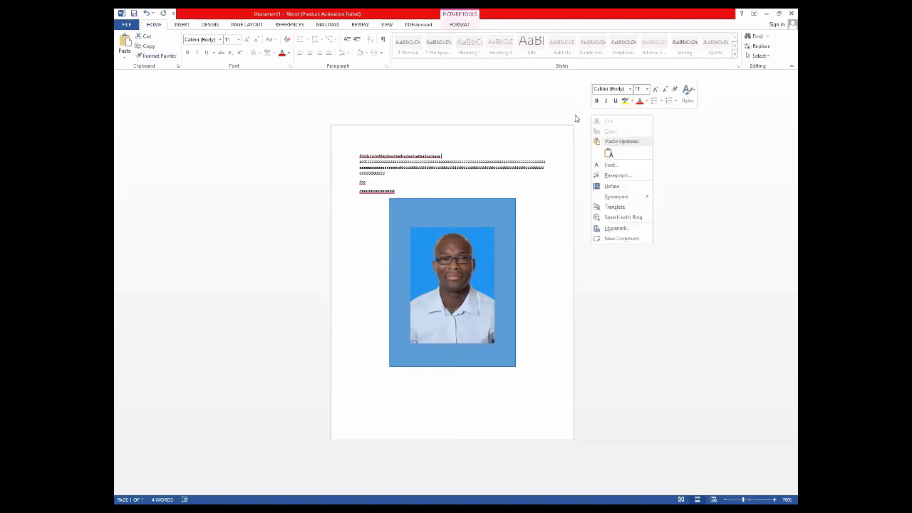
left_click(329, 25)
left_click(292, 25)
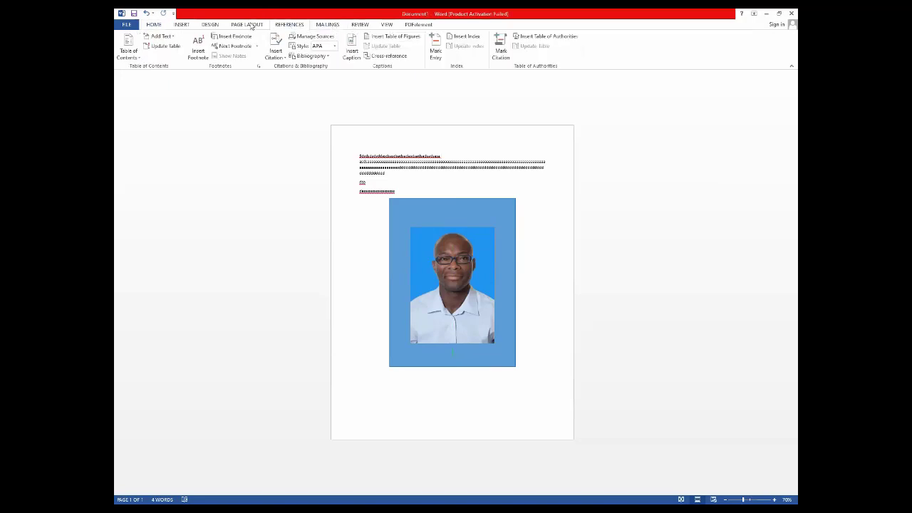
left_click(252, 27)
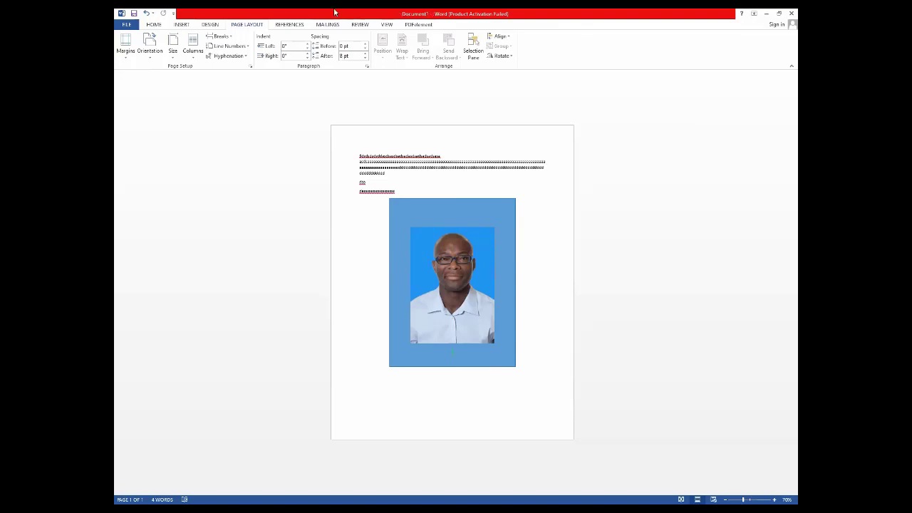
left_click(288, 25)
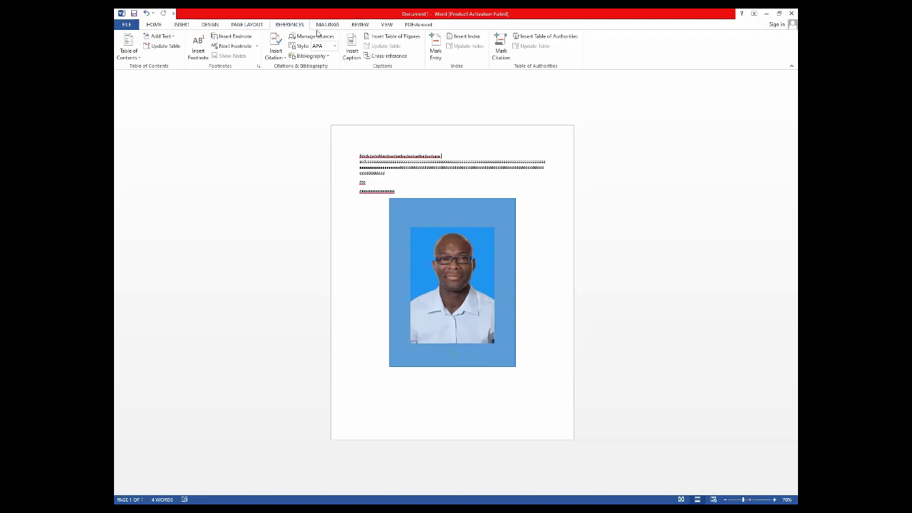
left_click(367, 27)
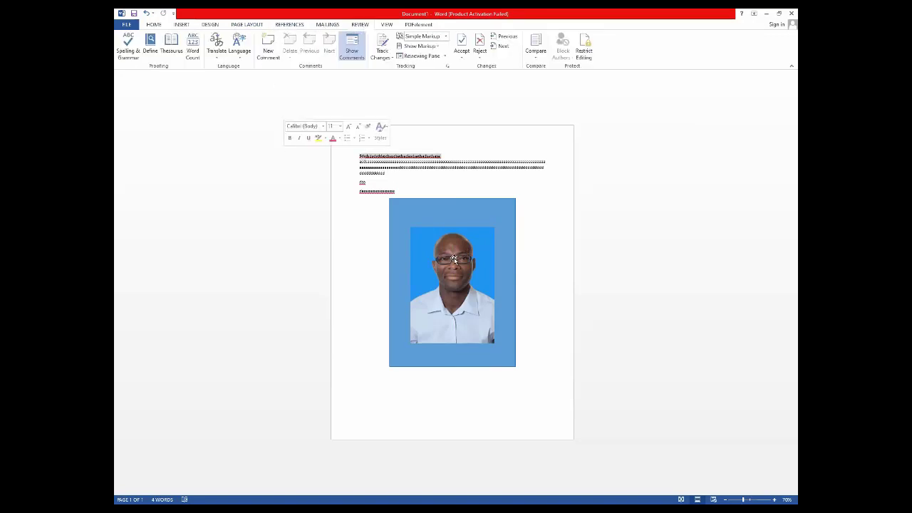
Move the picture slightly higher inside the blue rectangle and start a spelling and grammar check of the whole document.
left_click_drag(470, 262, 457, 244)
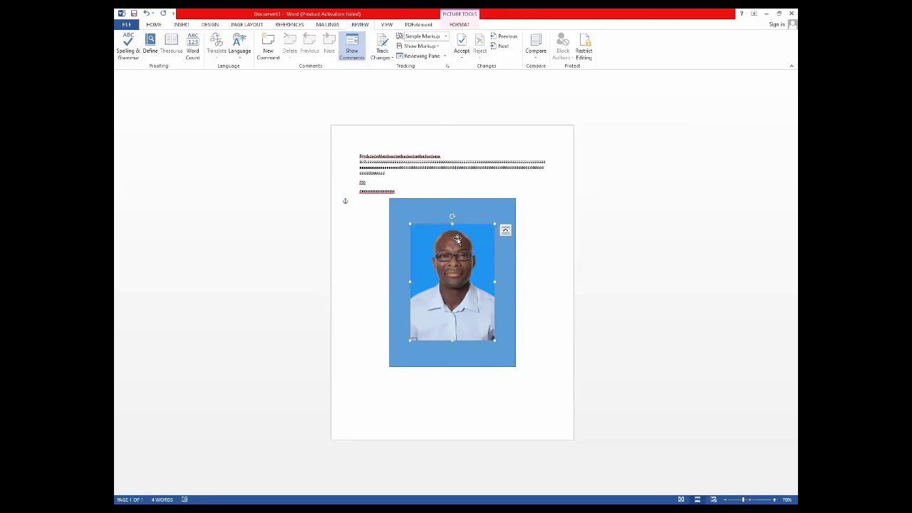
left_click(128, 47)
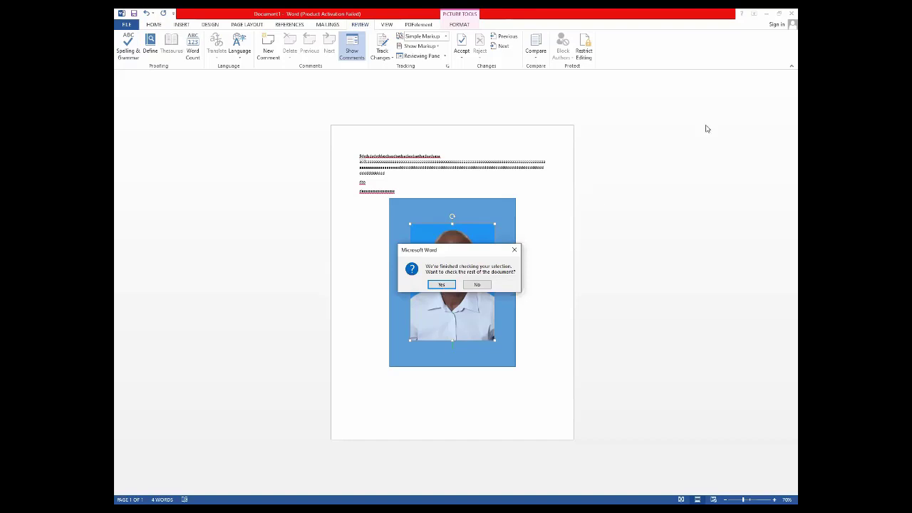
key("Return")
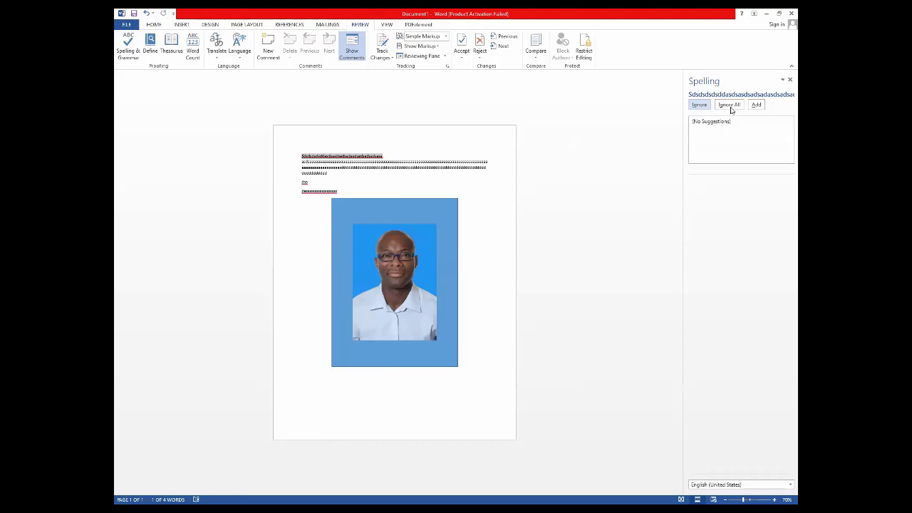
Ignore the first flagged word and replace the misspelled "dsa" with the suggestion "day".
left_click(698, 107)
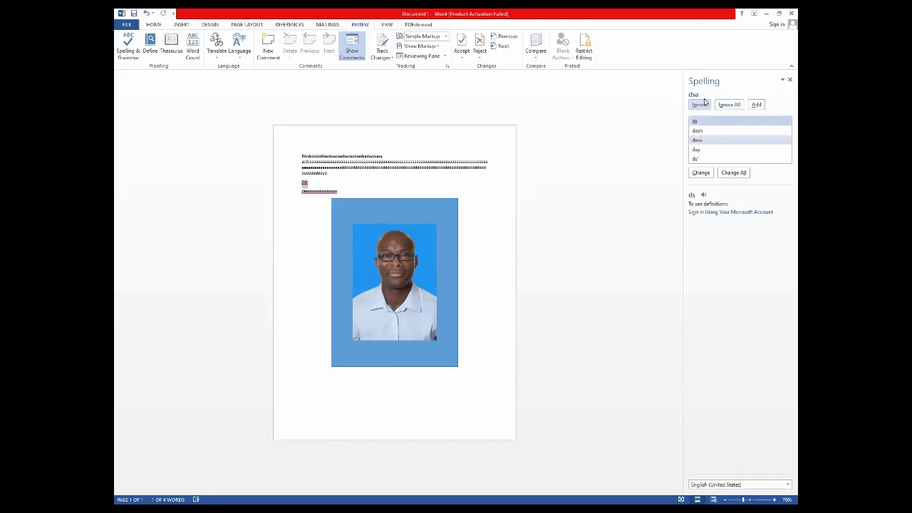
left_click(702, 151)
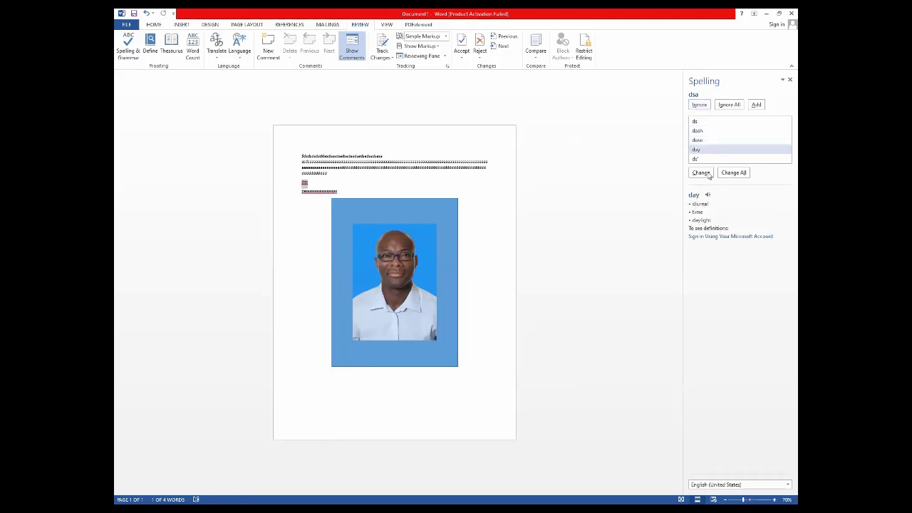
left_click(708, 173)
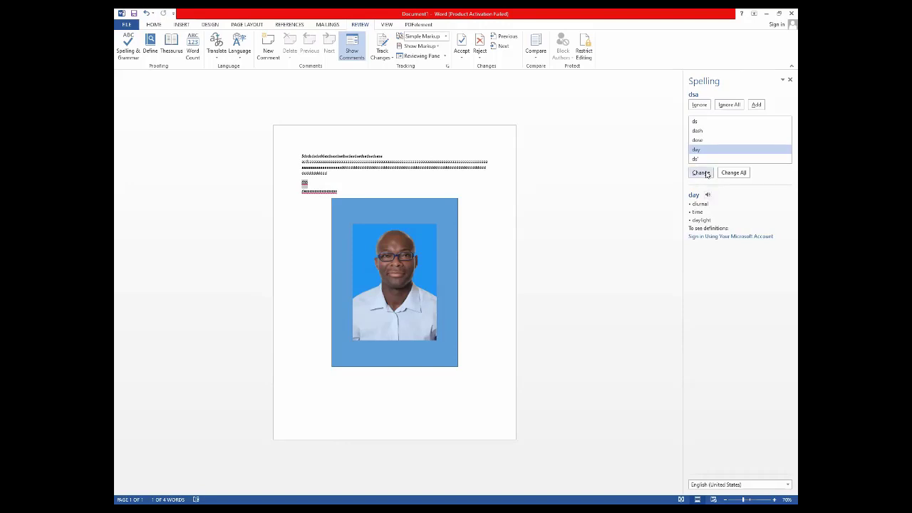
left_click(706, 174)
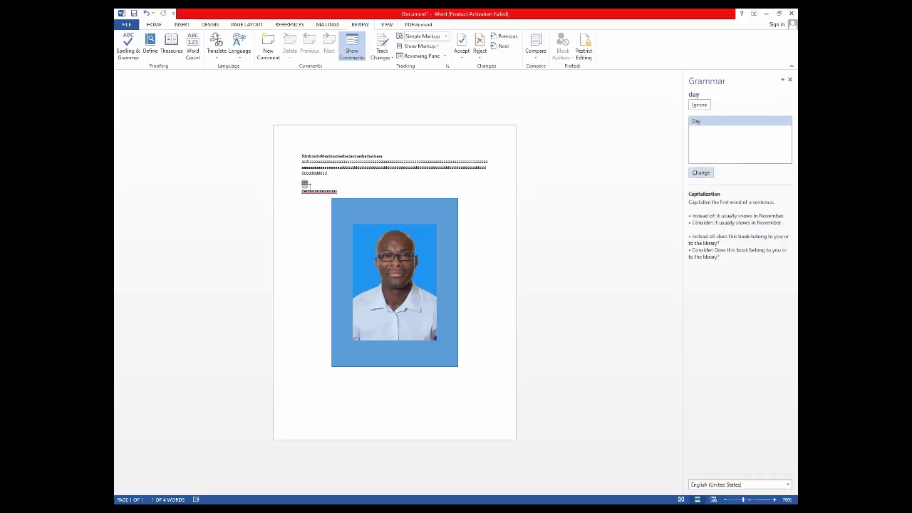
Examine the text lines up close, comparing the proofing marks and suggestions for "day" and the misspelled word below it.
left_click(310, 184)
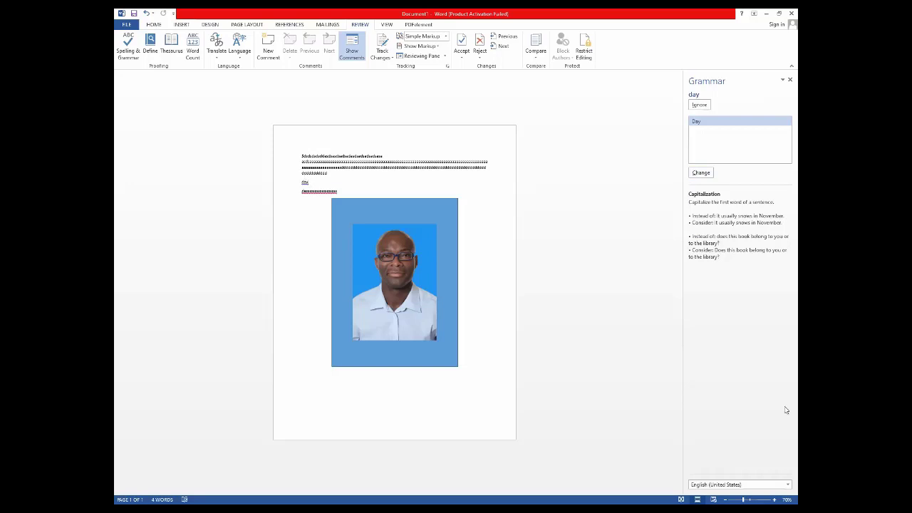
scroll(395, 293, "up", 4)
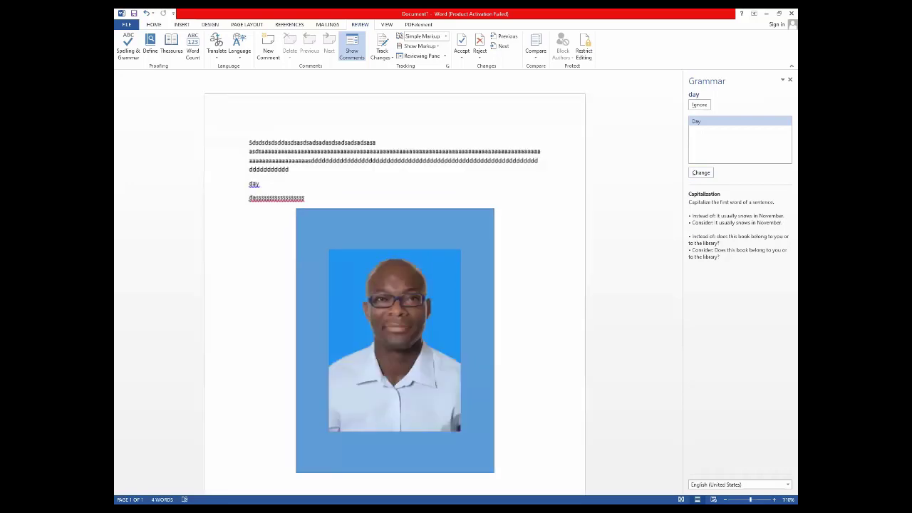
scroll(394, 342, "up", 5)
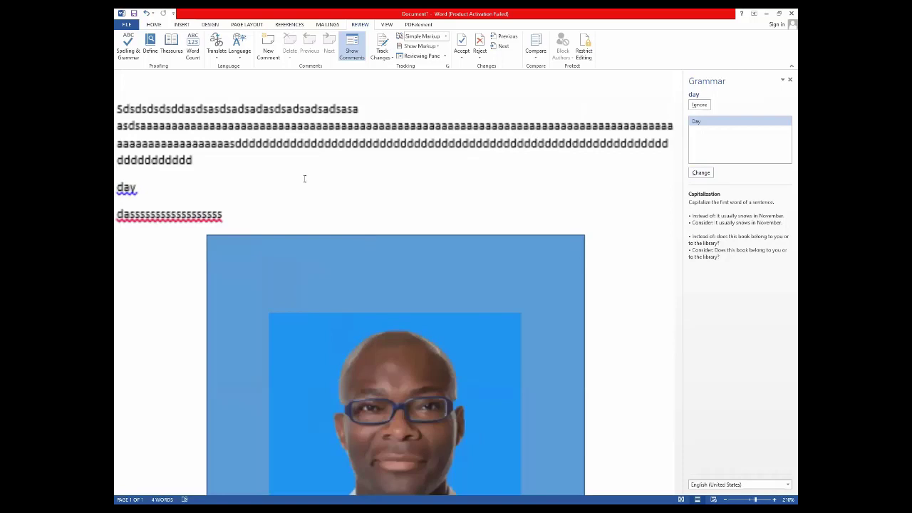
scroll(305, 185, "up", 5)
key("Return")
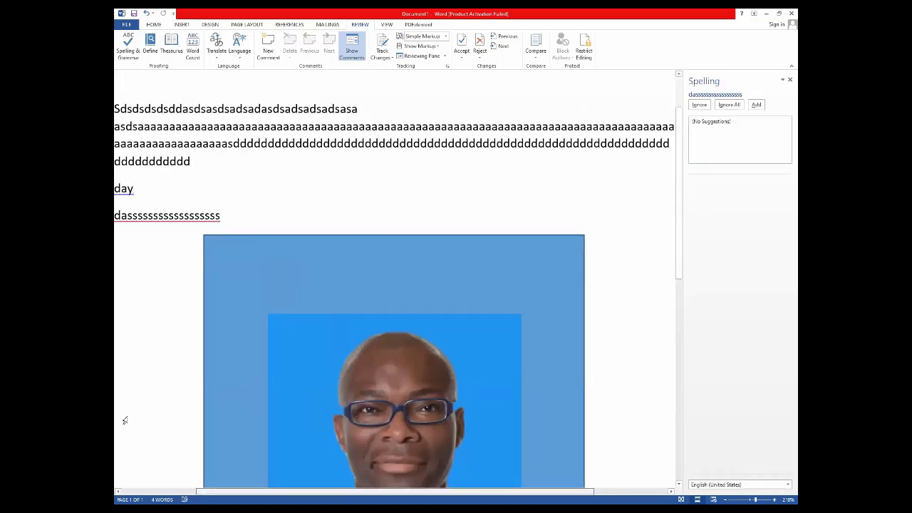
scroll(125, 420, "left", 3)
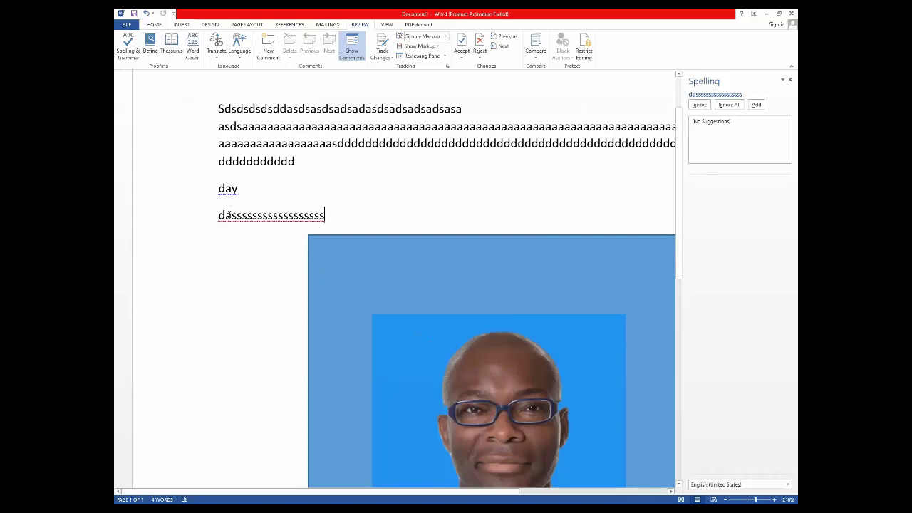
left_click(229, 215)
left_click(223, 176)
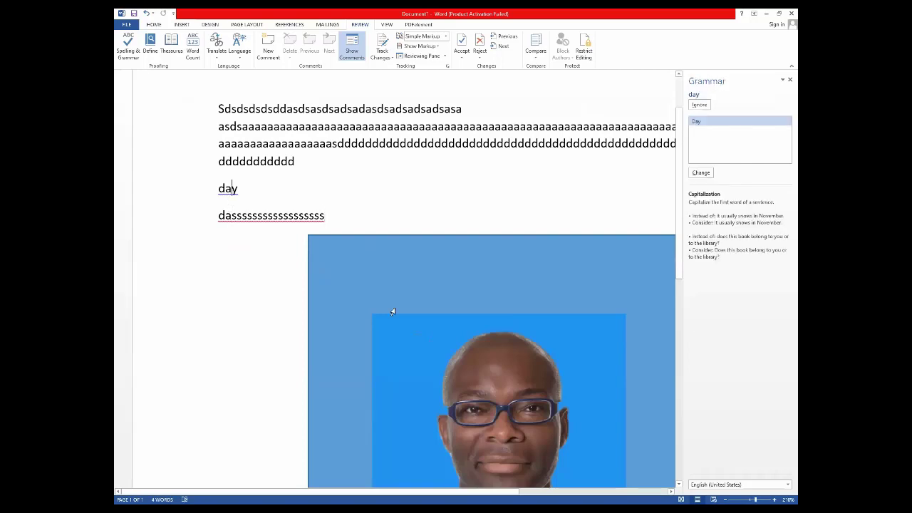
key("Right")
left_click(287, 216)
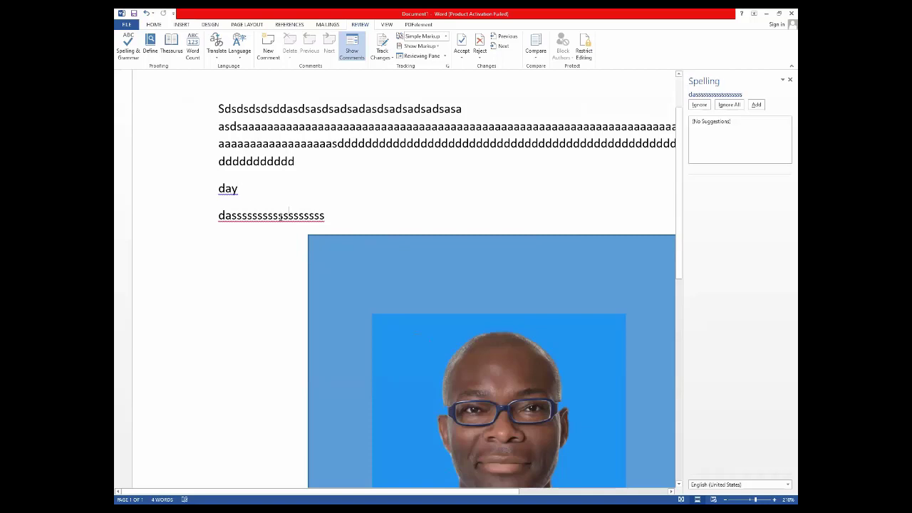
left_click(231, 197)
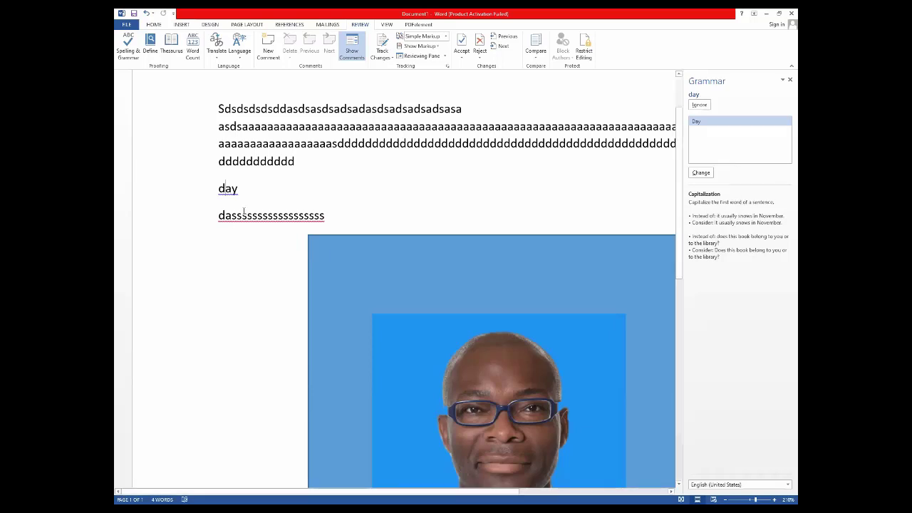
Insert a blank paragraph above "day" and capitalise the word as "Day" with the grammar suggestion.
left_click(308, 175)
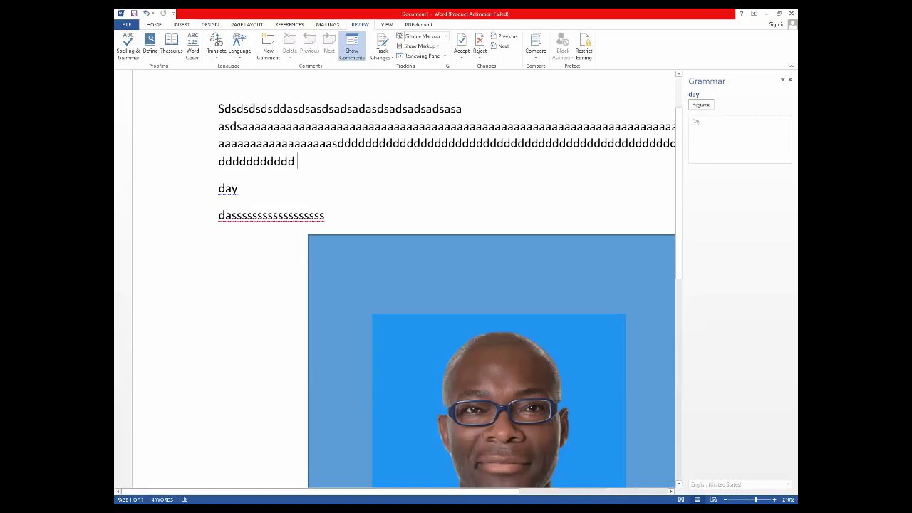
key("Return")
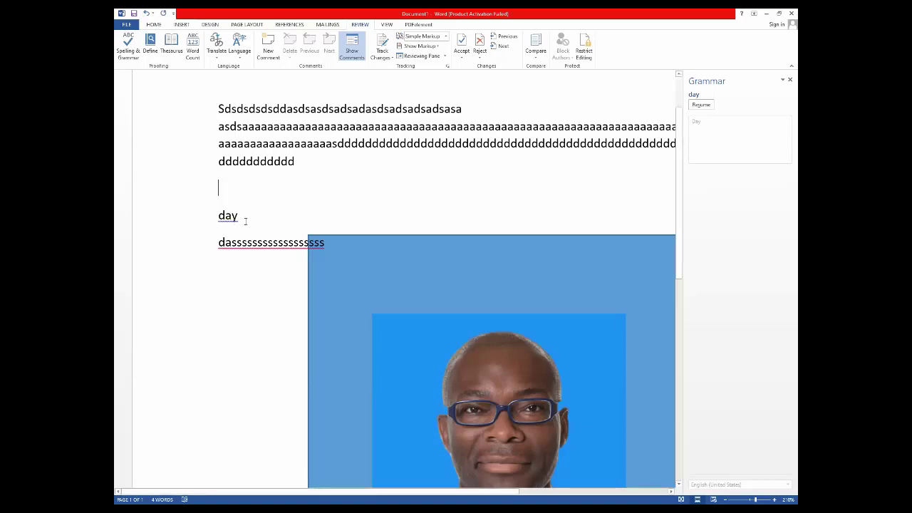
left_click_drag(219, 218, 240, 220)
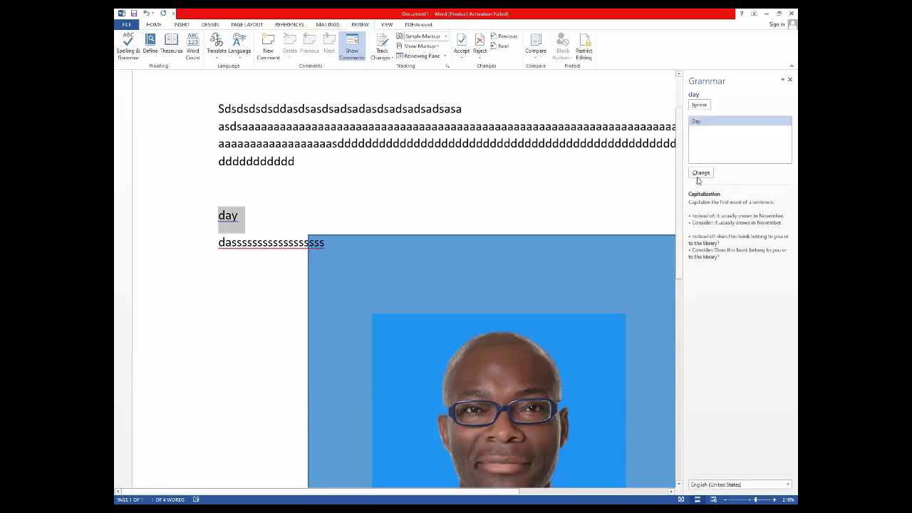
left_click(700, 173)
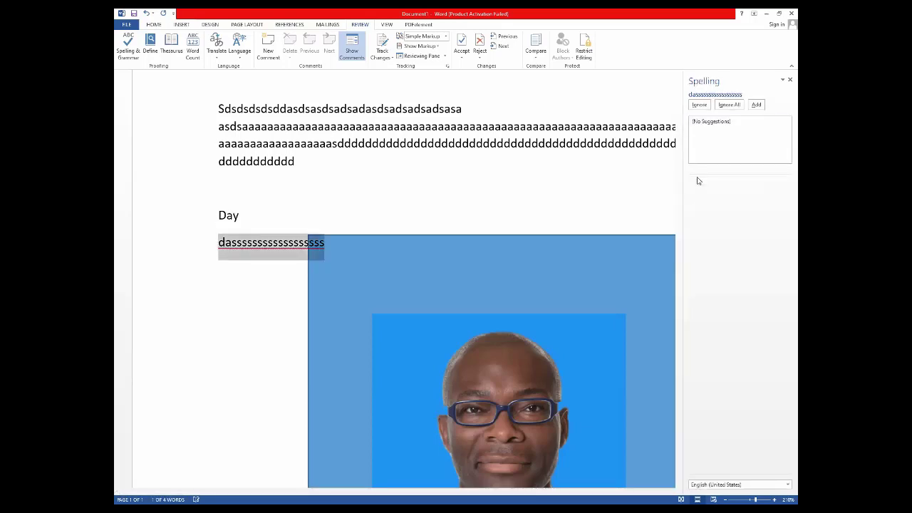
Restart the spelling and grammar check to reach the remaining flagged word below "Day".
left_click(157, 213)
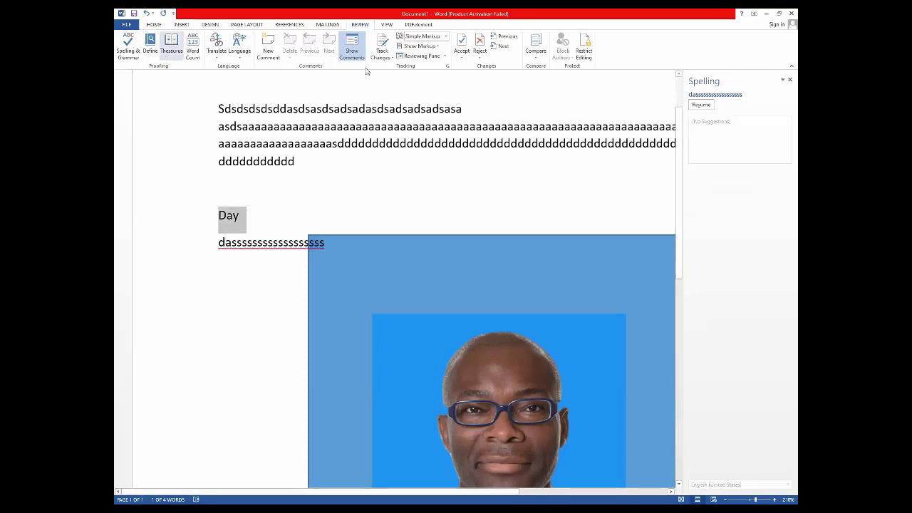
left_click(256, 264)
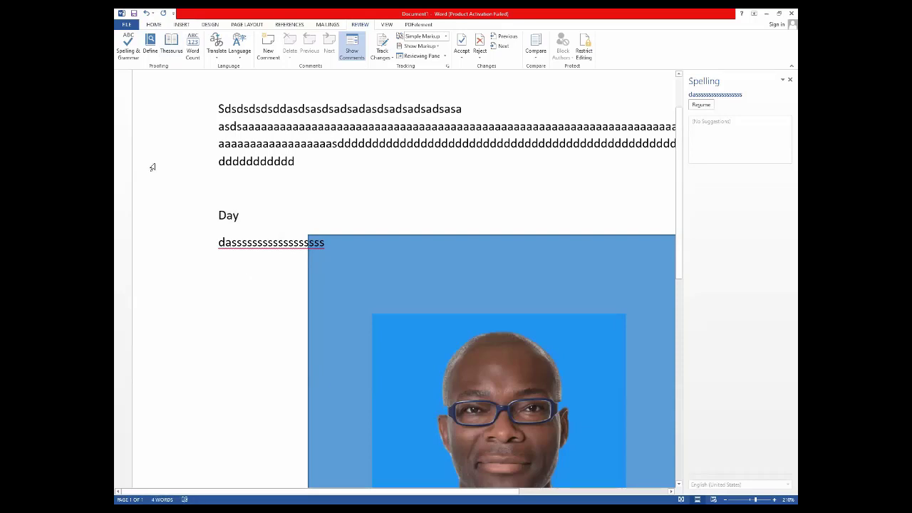
left_click(129, 50)
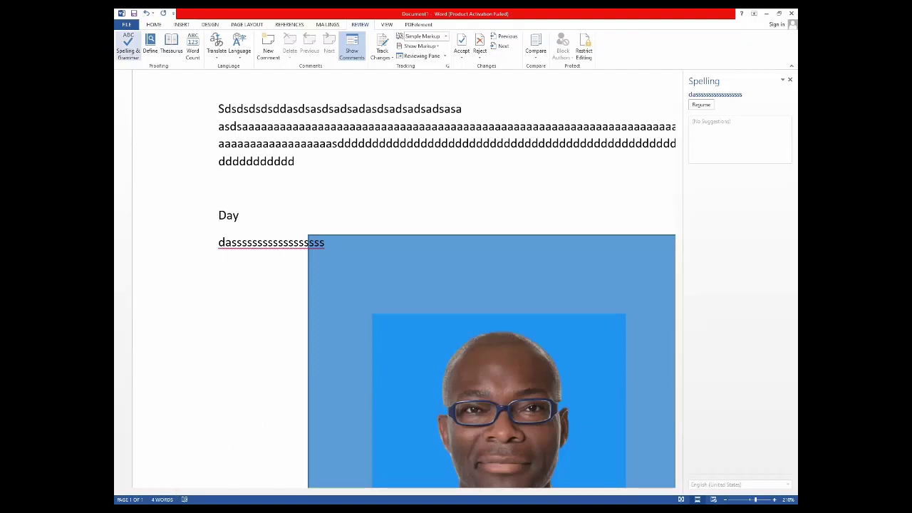
scroll(403, 278, "down", 3)
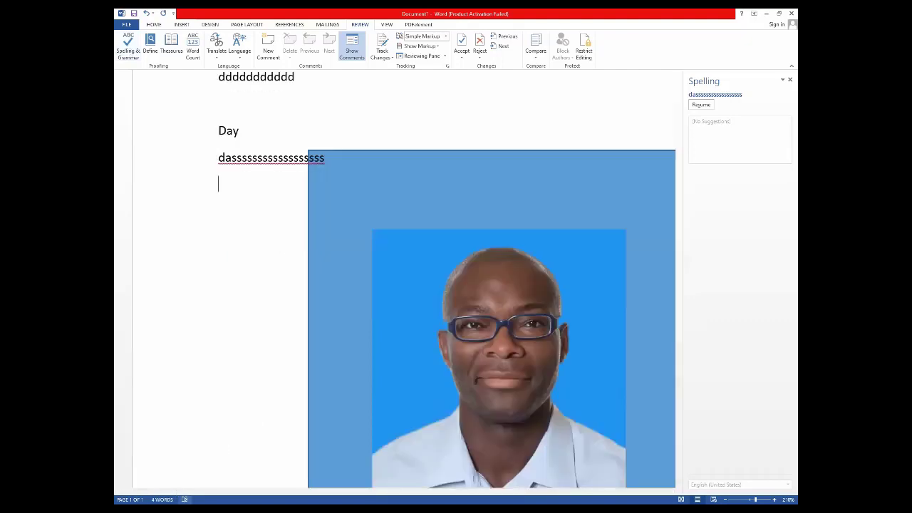
key("F7")
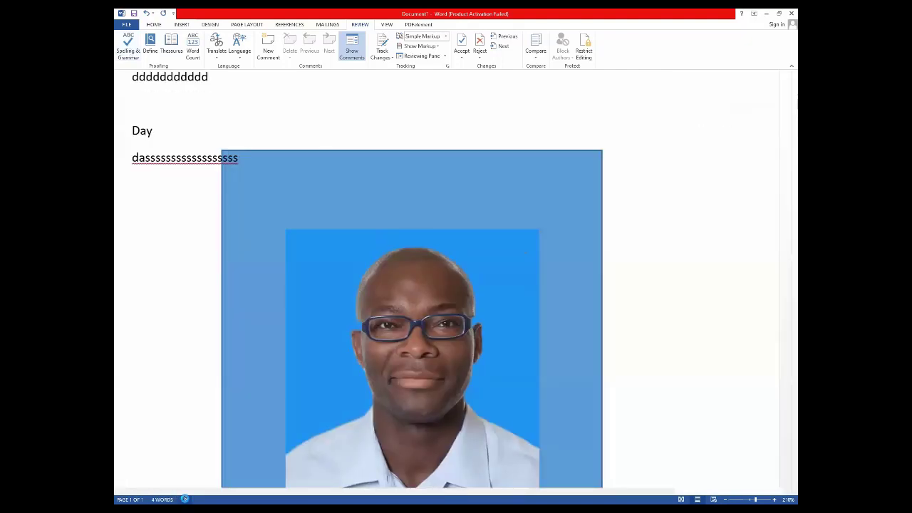
key("F7")
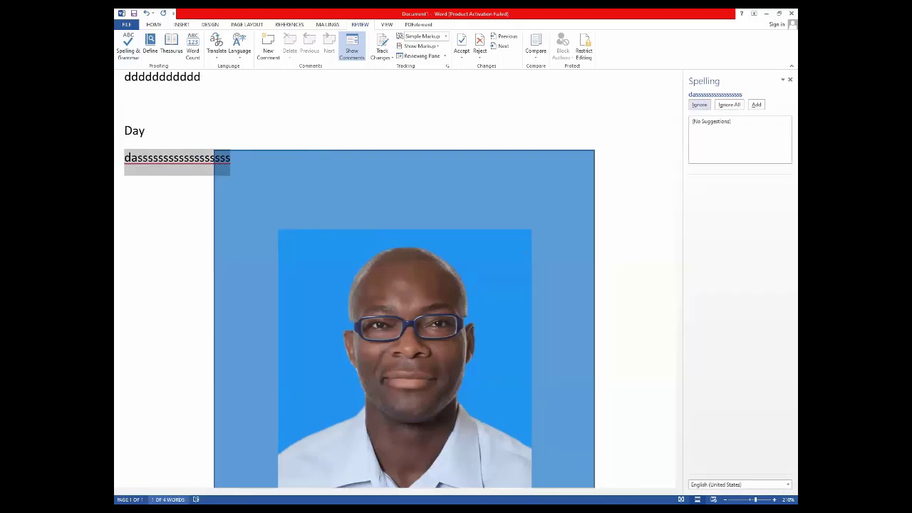
View the word count statistics for the selected misspelled word.
key("ctrl+shift+g")
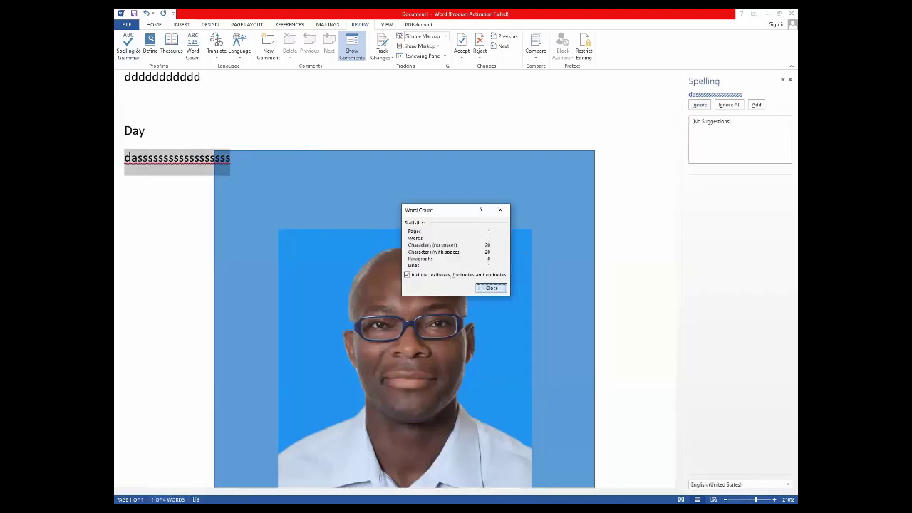
key("Escape")
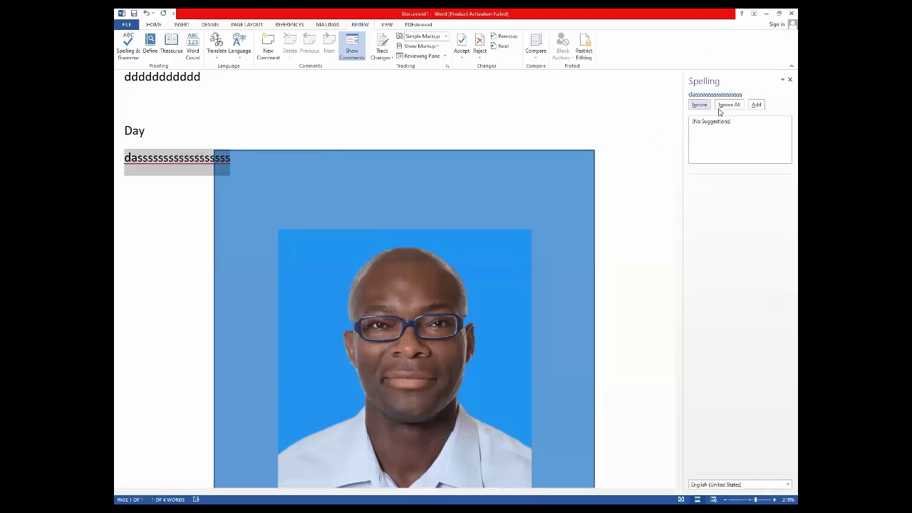
Ignore all spelling flags for the last word, capitalise its first letter with the grammar suggestion, and finish the check.
left_click(719, 106)
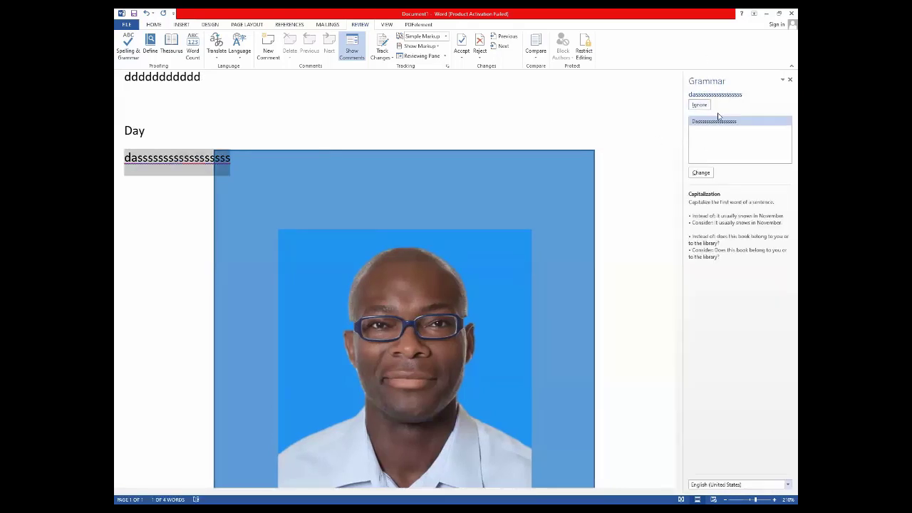
left_click(700, 172)
left_click(700, 172)
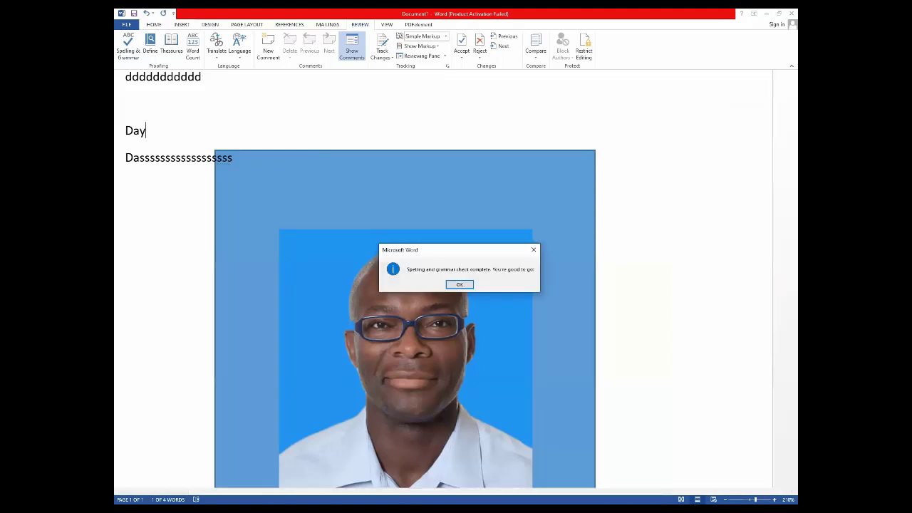
key("Return")
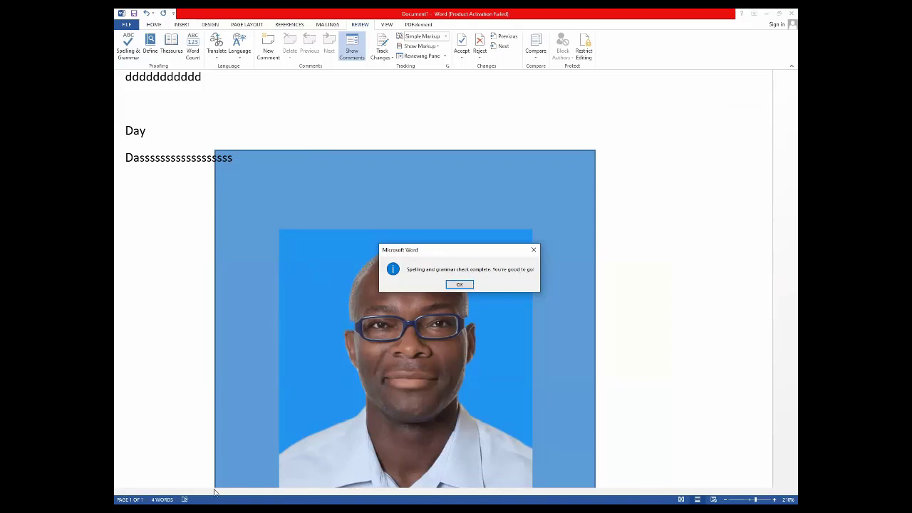
key("Return")
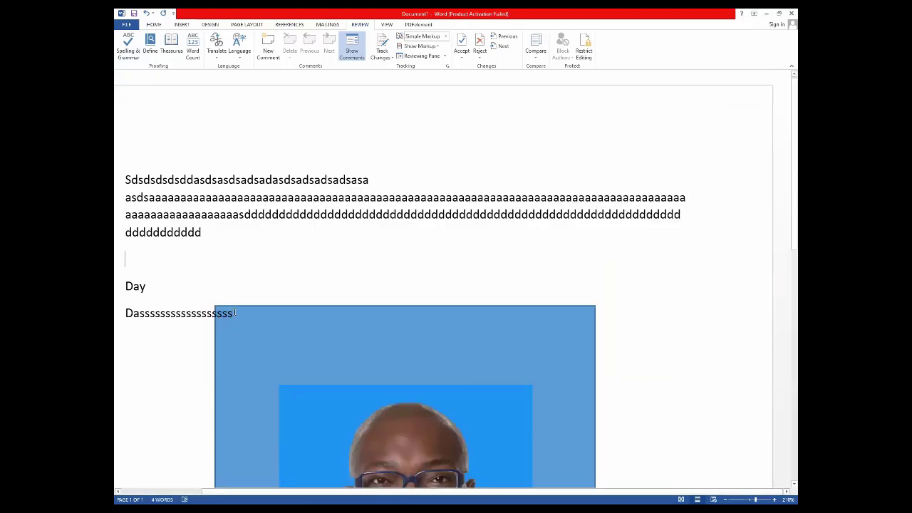
Review the two corrected lines and rerun the spelling and grammar check on the document.
left_click_drag(163, 290, 240, 319)
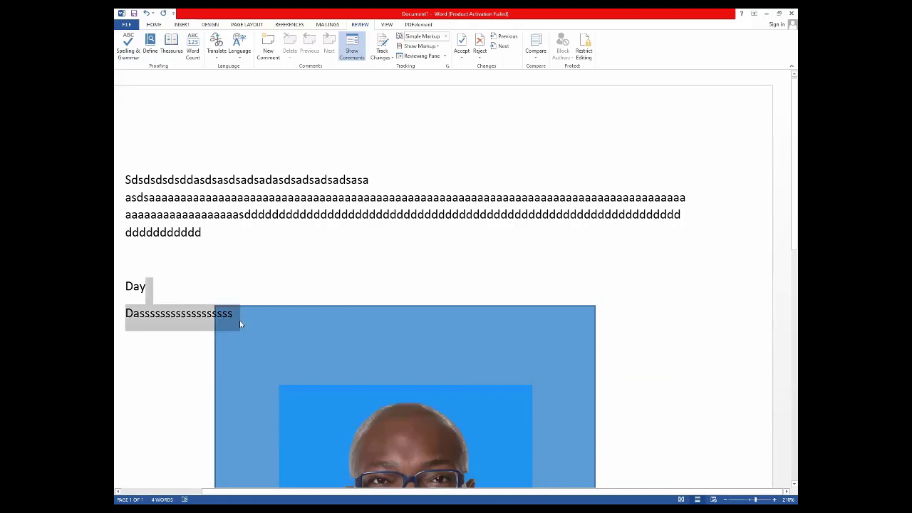
left_click(312, 266)
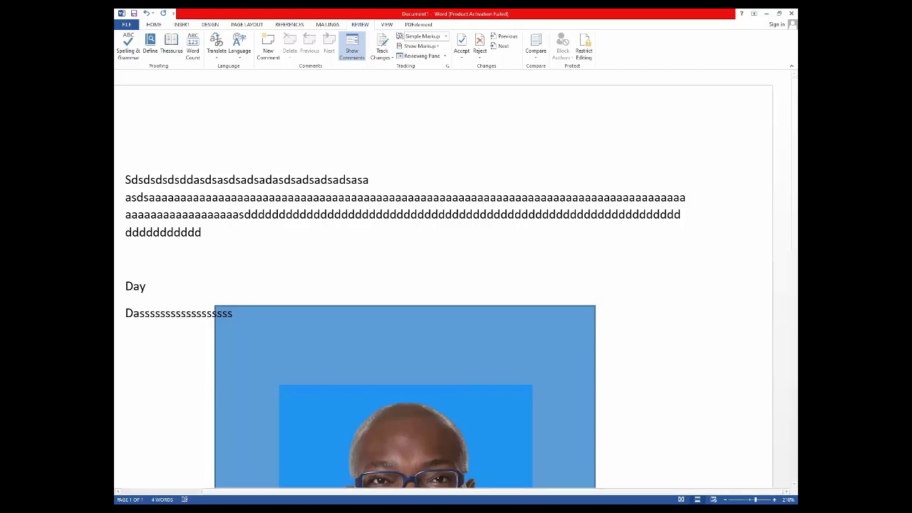
scroll(456, 285, "left", 3)
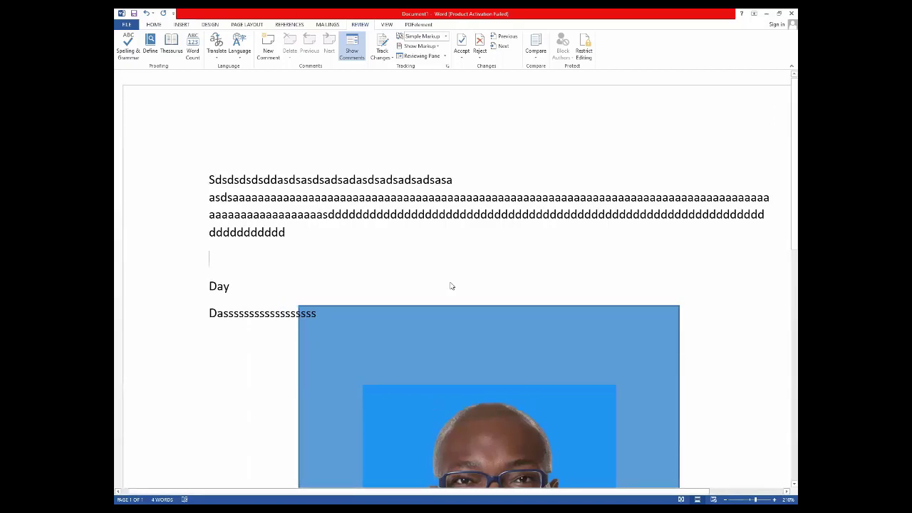
key("F7")
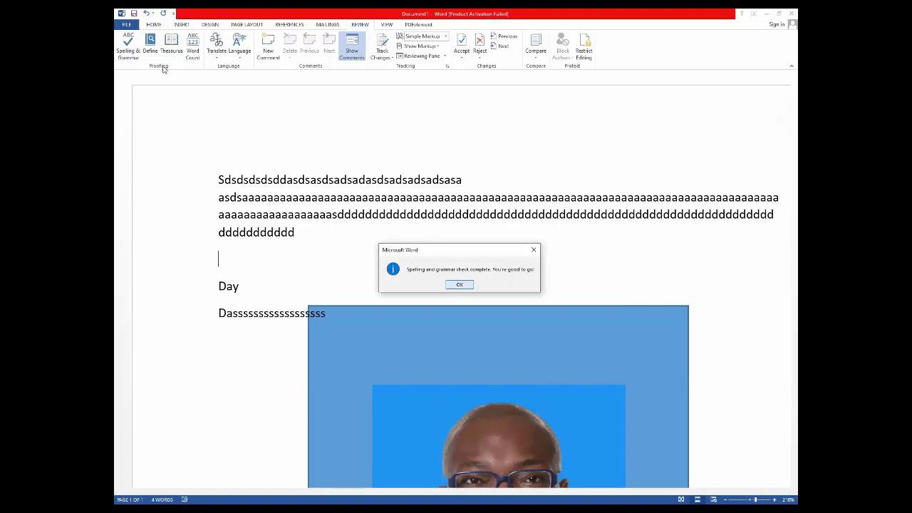
Rerun the spelling and grammar check on the whole document and dismiss its completion notice.
key("Return")
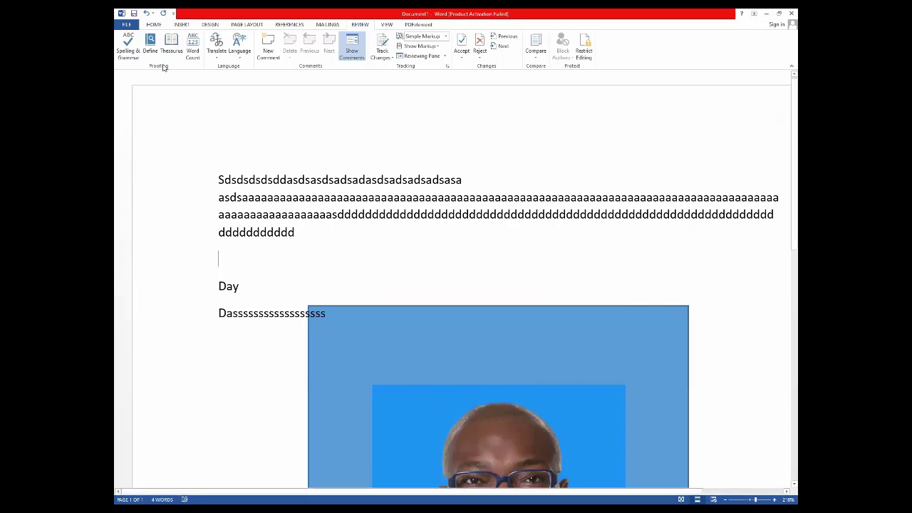
left_click(124, 55)
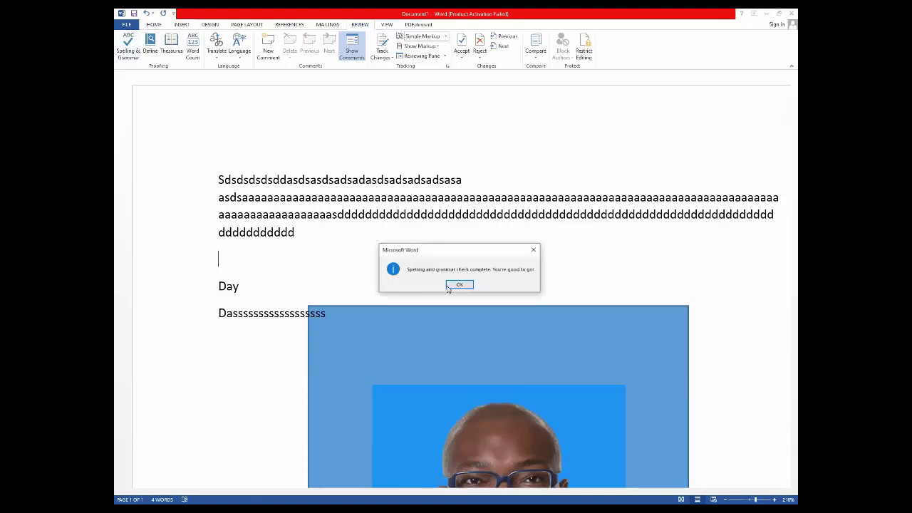
key("Return")
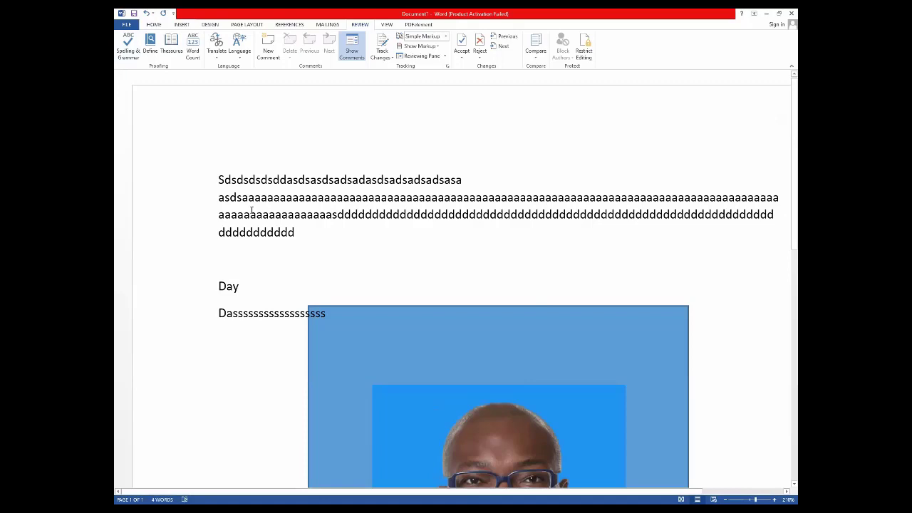
Enter a sample name on the empty line above "Day" and add it to the spelling dictionary.
type("han")
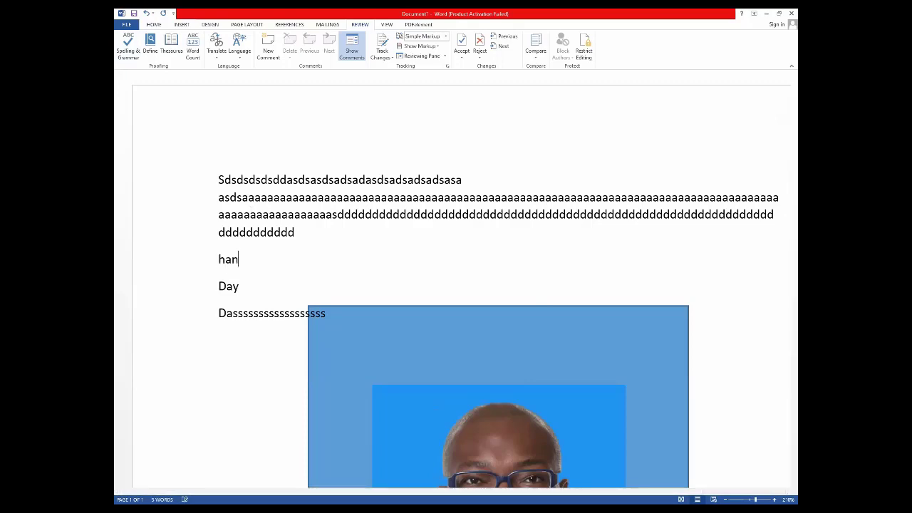
key("BackSpace")
type("mdard")
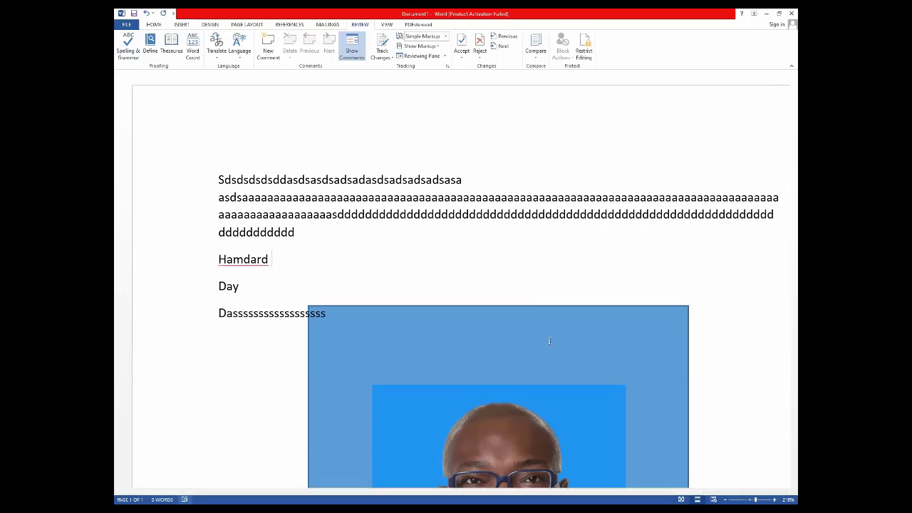
left_click(183, 498)
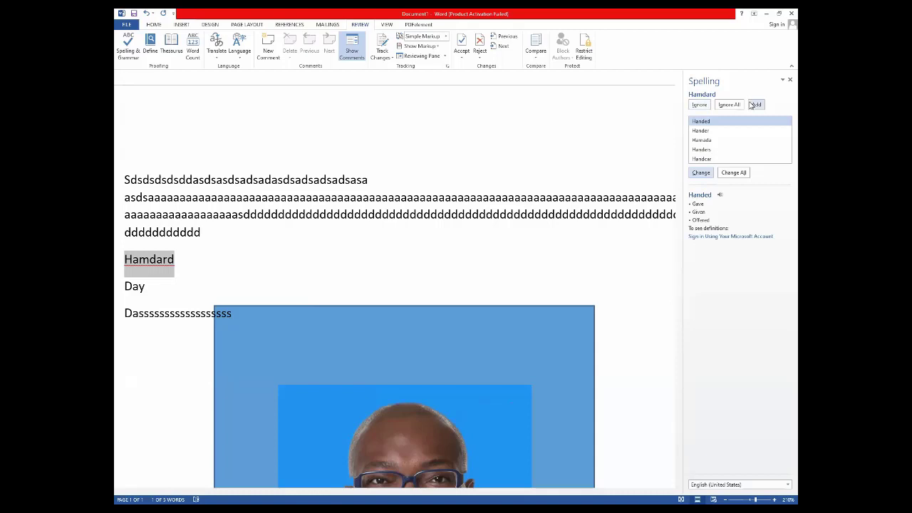
left_click(754, 104)
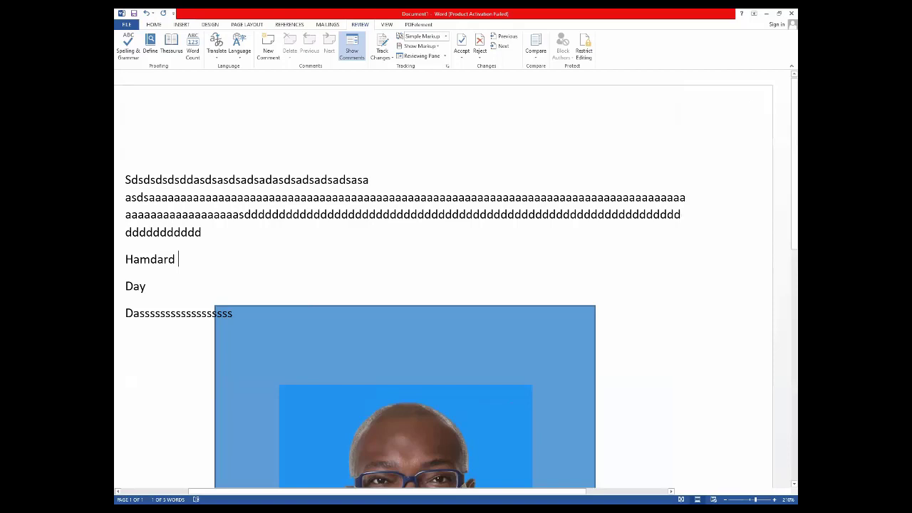
Enter the same sample name on a new line to test the dictionary entry, and remove that line.
key("Return")
type("ha")
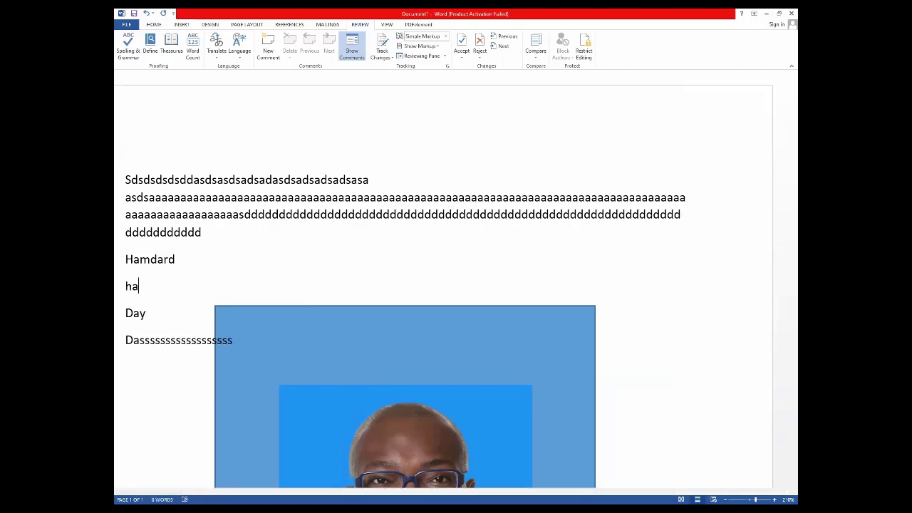
type("mdardf")
key("BackSpace")
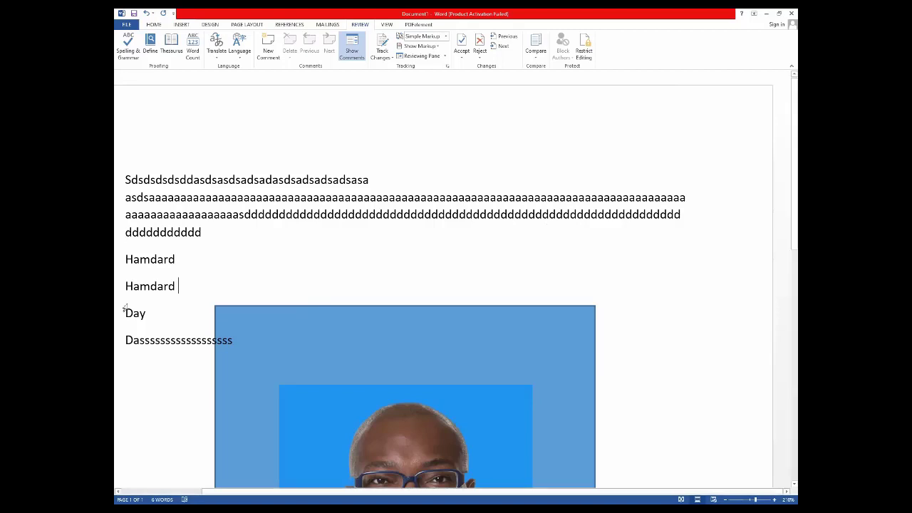
triple_click(181, 288)
key("BackSpace")
Spell-check the selected sample name, add it to the dictionary, and continue the check through the rest of the document.
double_click(169, 259)
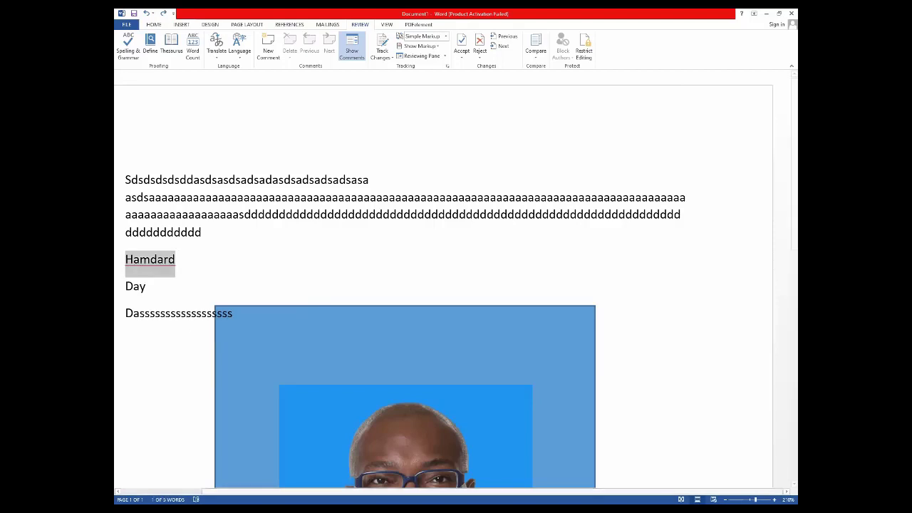
key("F7")
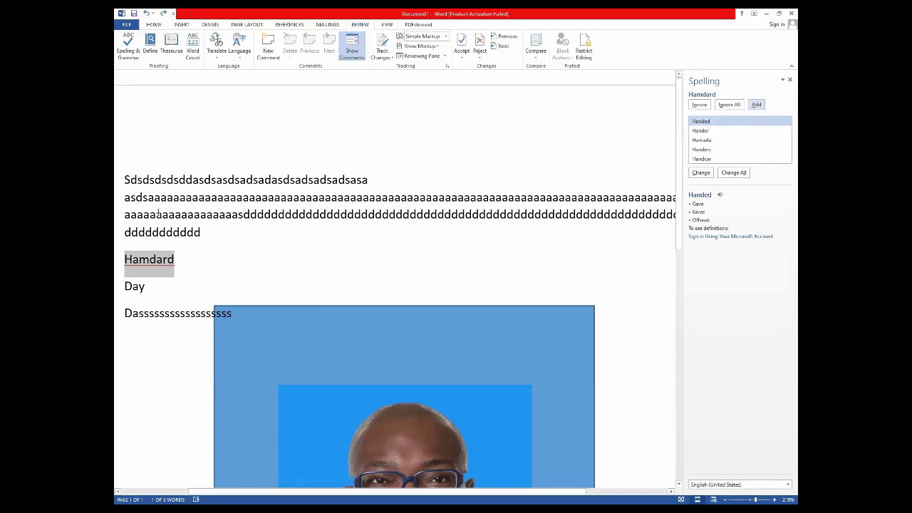
left_click(757, 105)
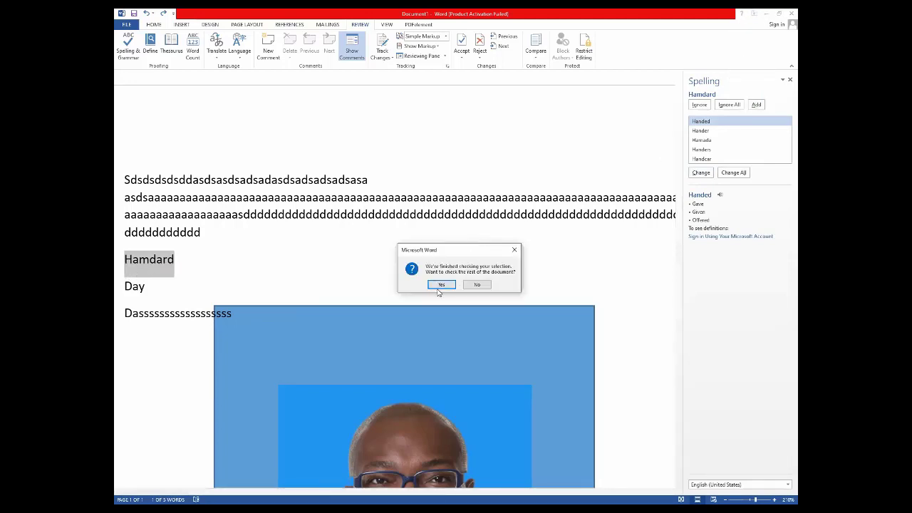
left_click(440, 285)
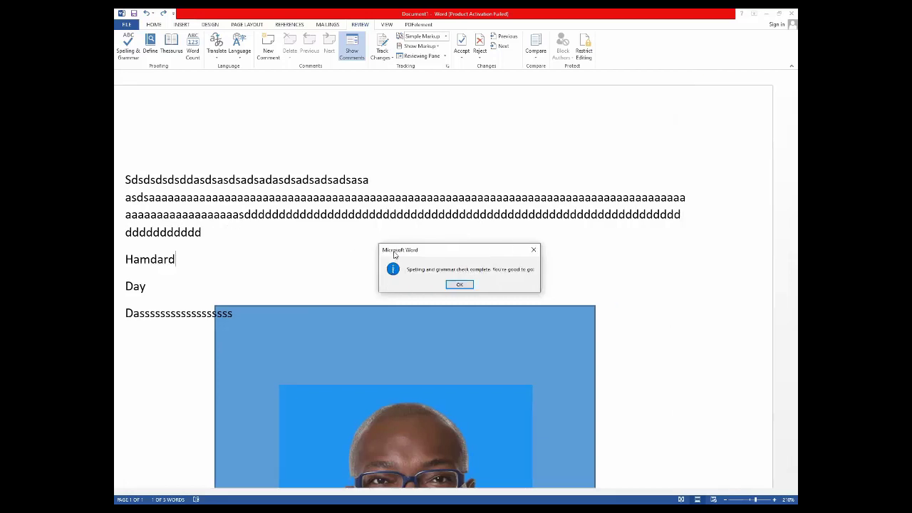
left_click(459, 284)
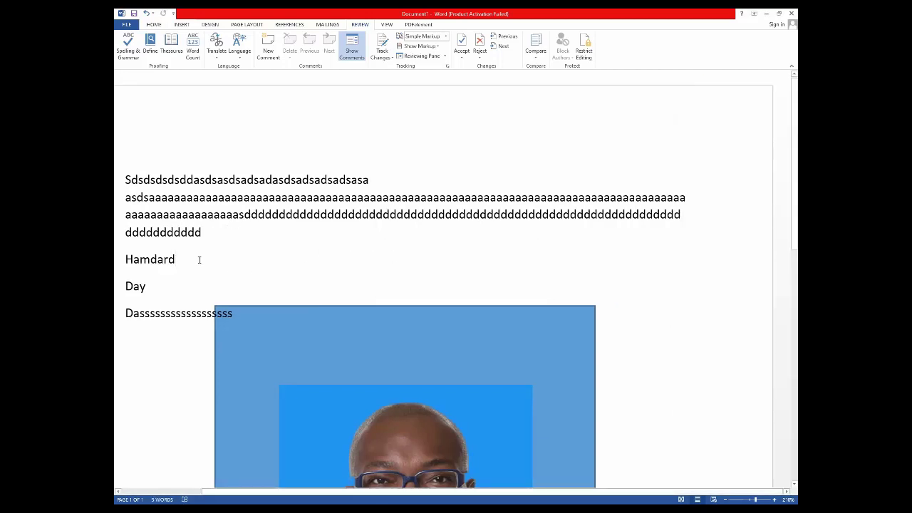
Open the dictionary lookup, write "cat" on the line below the last text line, and select the word.
left_click(154, 41)
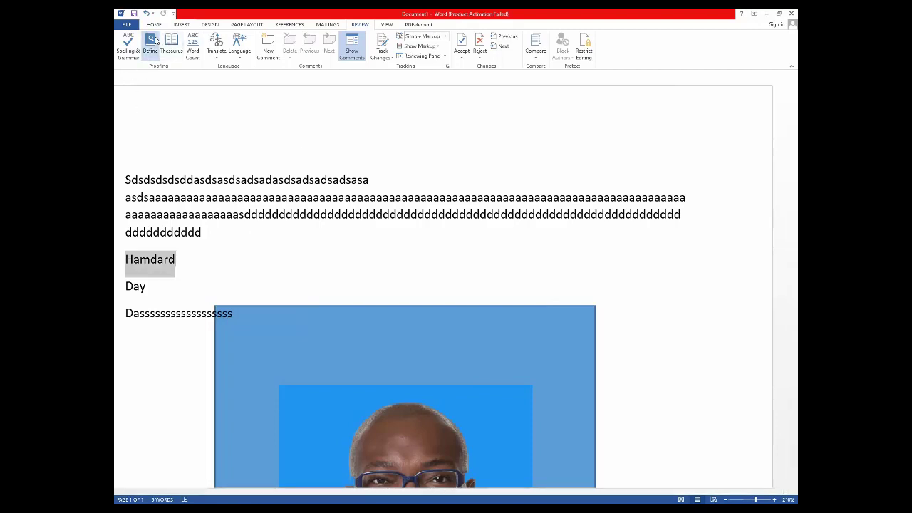
left_click(167, 148)
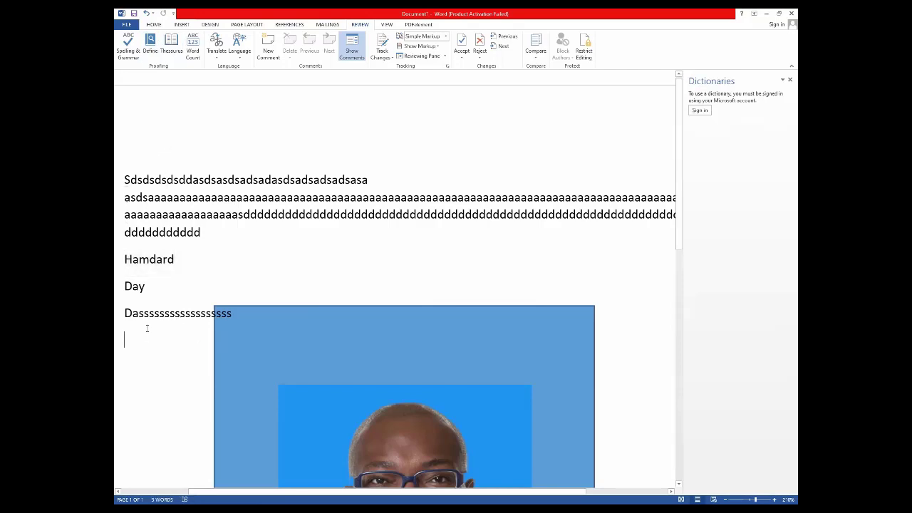
type("catg")
key("BackSpace")
double_click(137, 340)
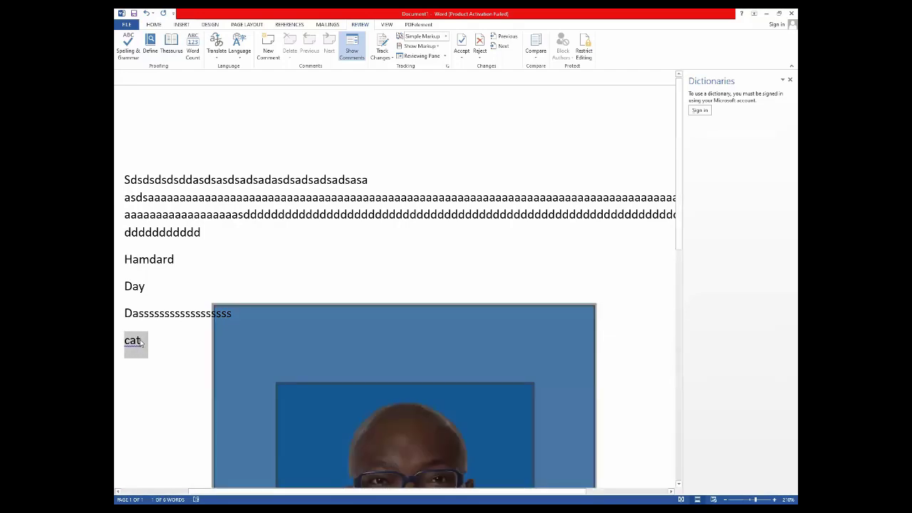
left_click(142, 343)
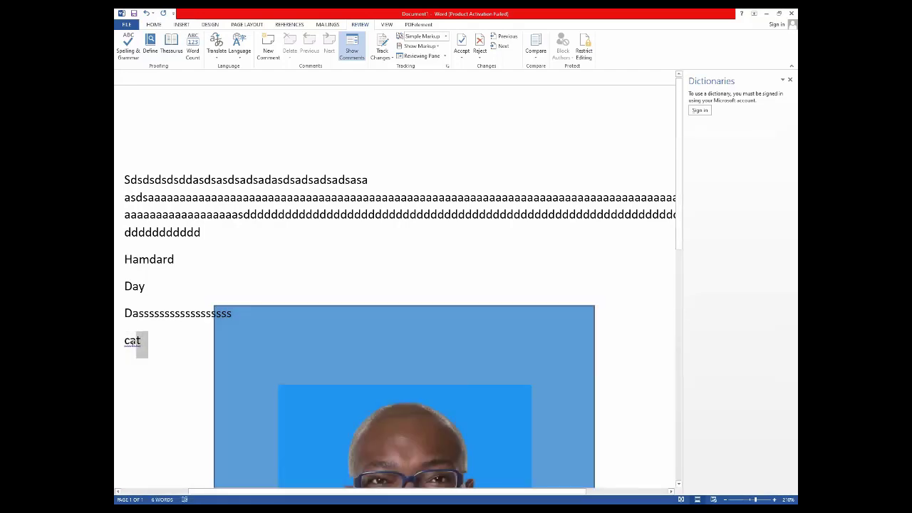
left_click_drag(142, 343, 124, 343)
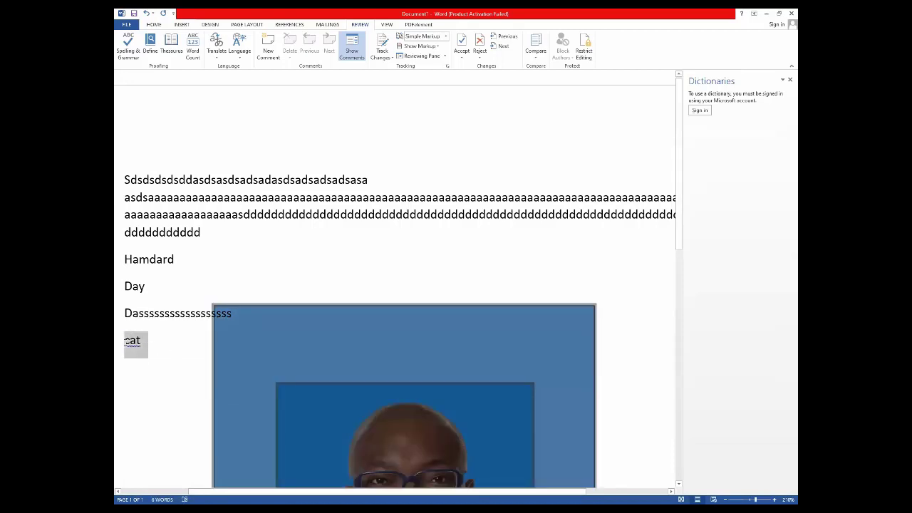
Delete the blue rectangle and the portrait picture from the page.
scroll(444, 355, "down", 6)
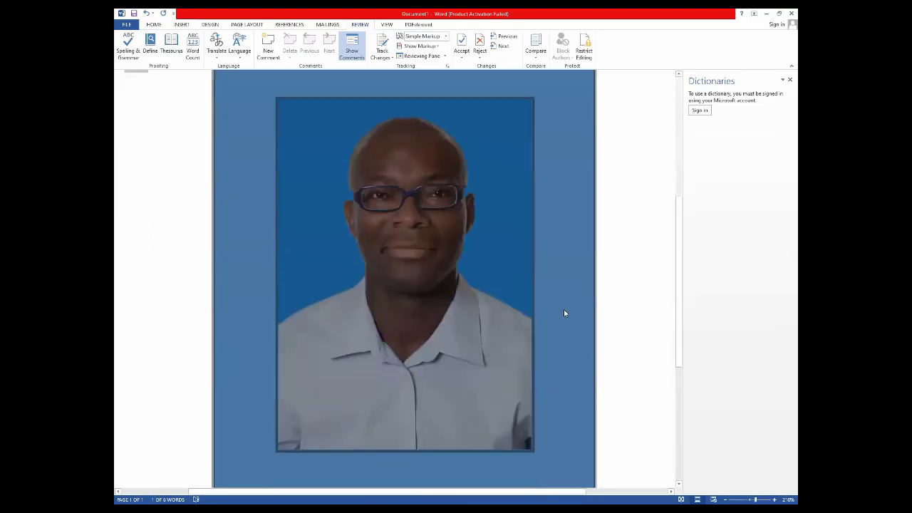
scroll(539, 390, "up", 3)
left_click(543, 219)
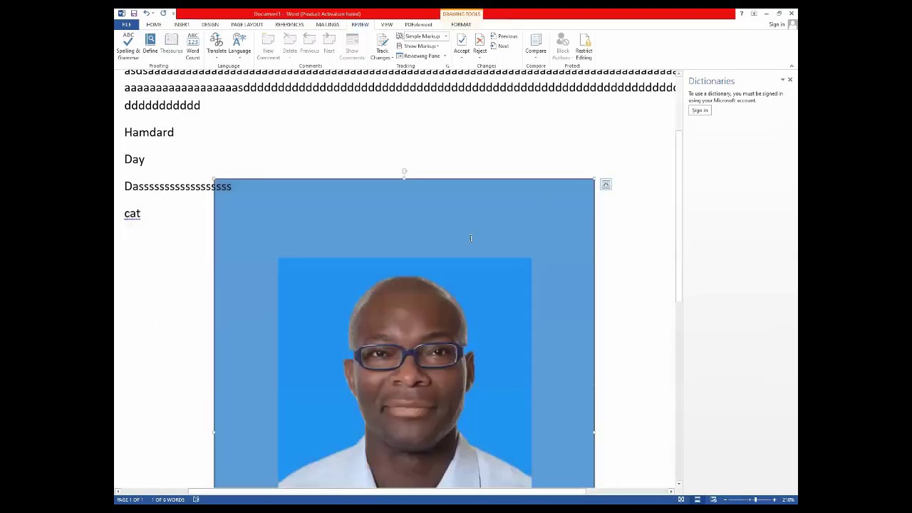
key("Delete")
left_click(445, 318)
key("Delete")
Try to sign in to the dictionary for the selected word "cat", close it, and request the definition again.
left_click(152, 215)
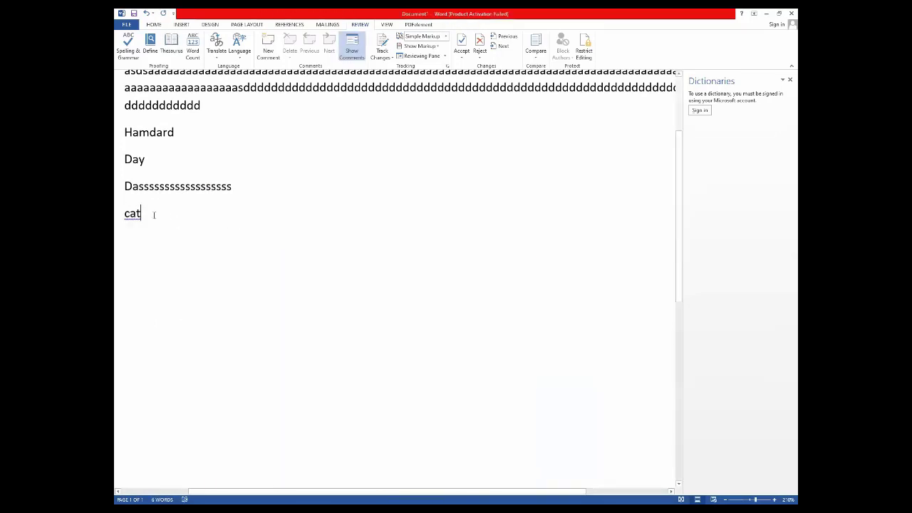
double_click(152, 214)
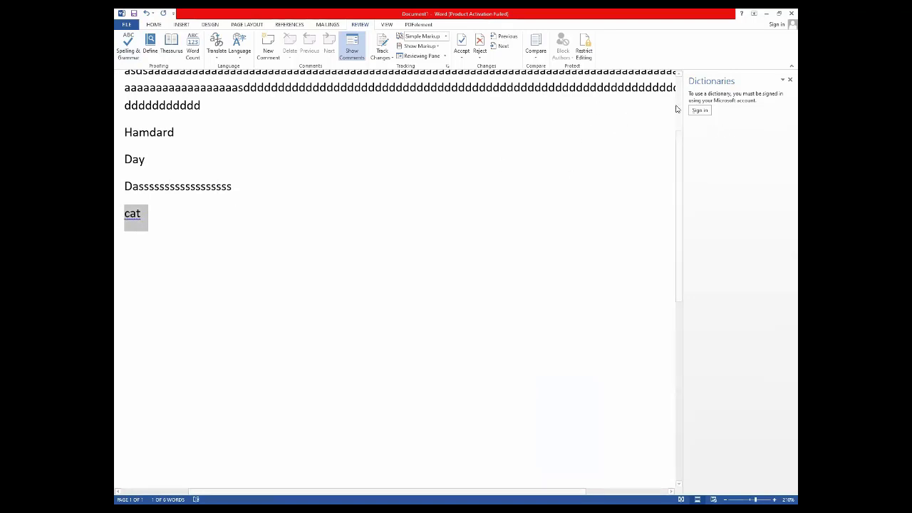
left_click(699, 112)
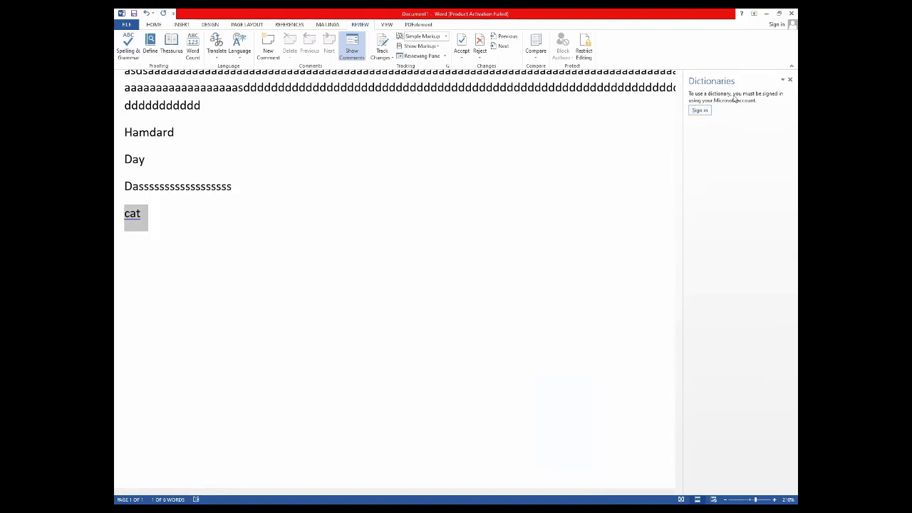
left_click(789, 80)
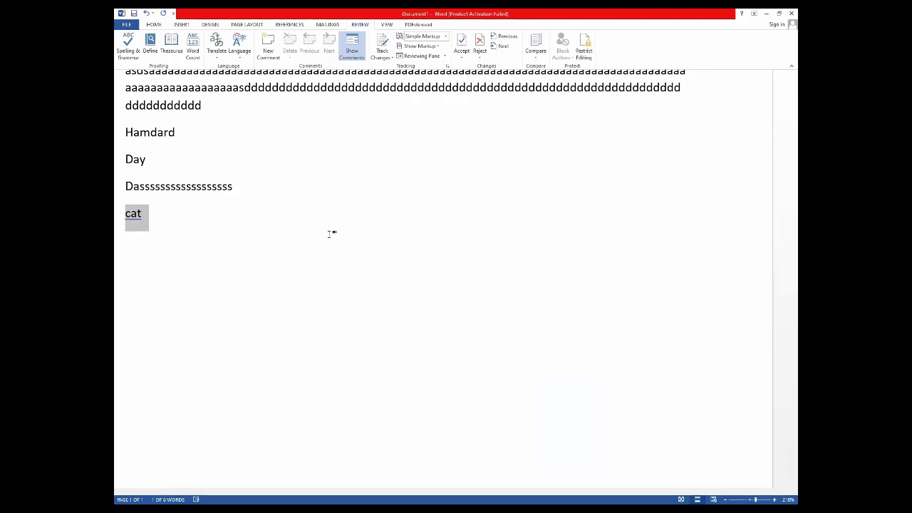
left_click(150, 44)
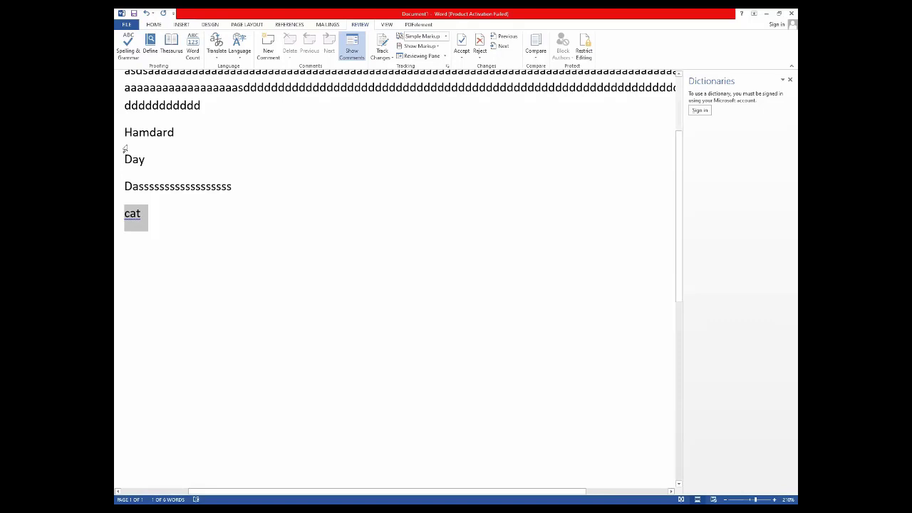
Look up "cat" in the thesaurus, close the dictionary, and browse the synonyms "kid" and "tot" before returning to "cat".
left_click(169, 43)
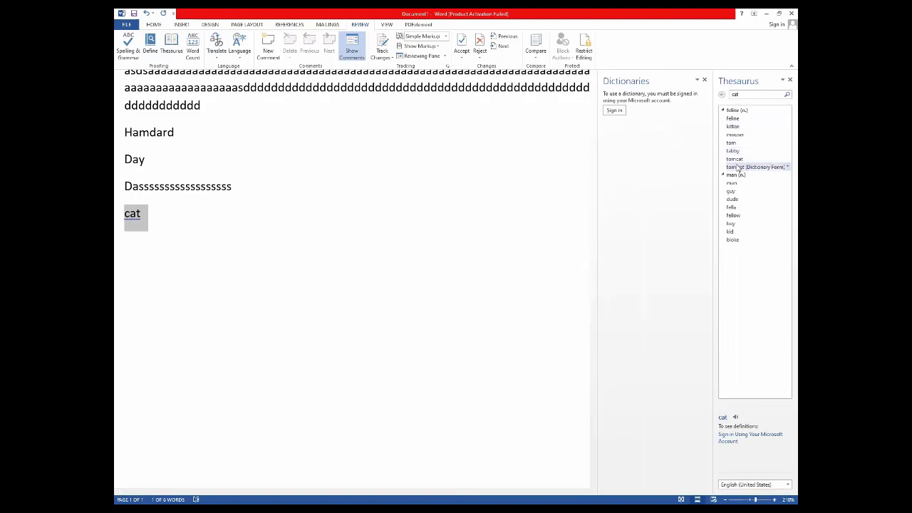
left_click(704, 80)
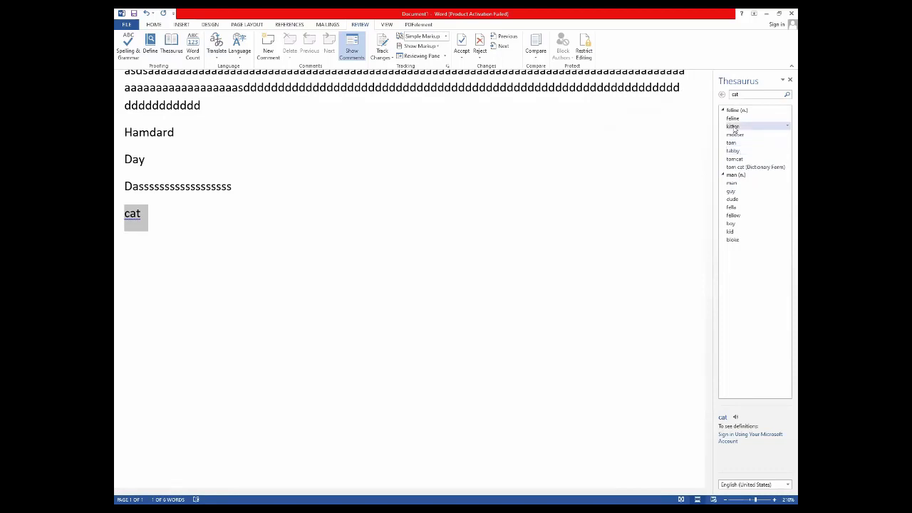
left_click(731, 231)
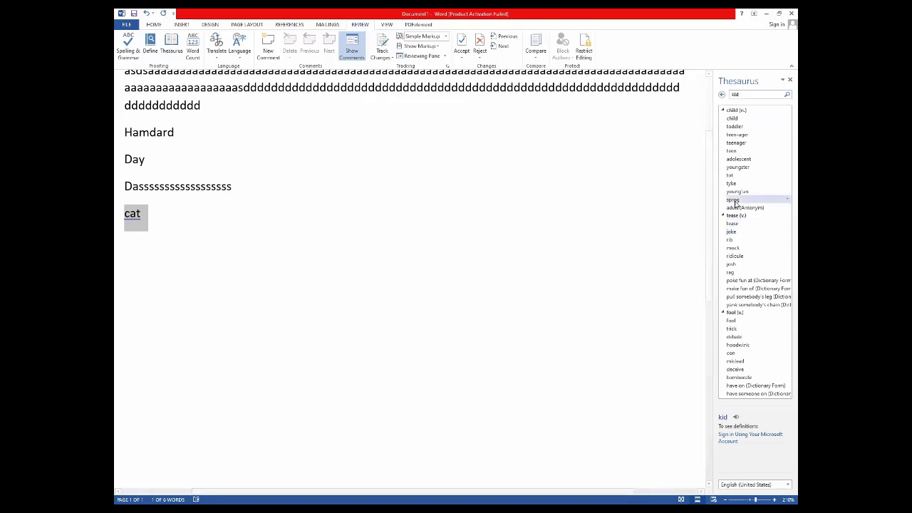
left_click(729, 175)
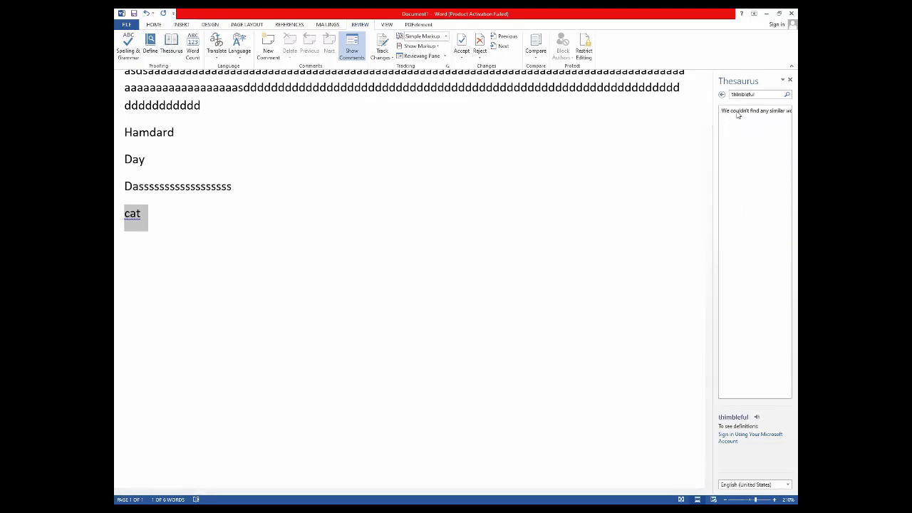
left_click(721, 95)
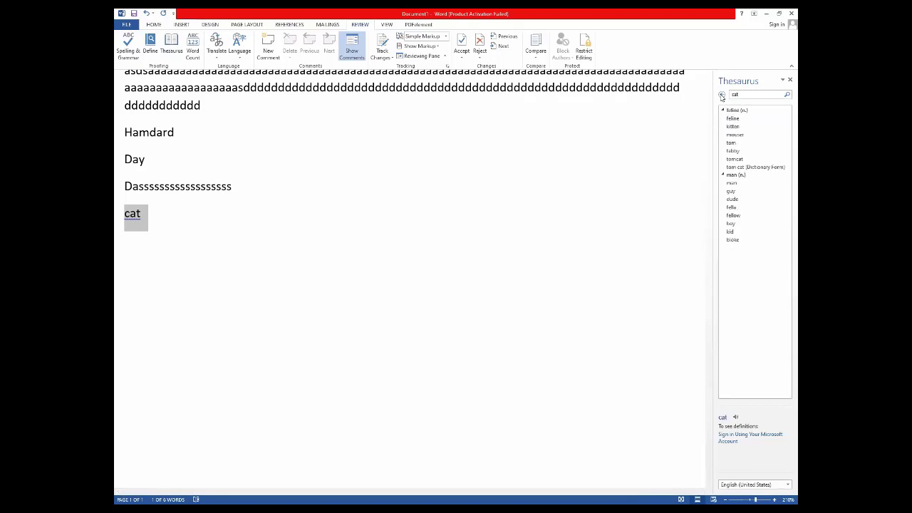
Browse the thesaurus entries for "mouser" and "kitten" from the "cat" results, return to "cat", and close the thesaurus.
left_click(748, 135)
left_click(721, 95)
left_click(758, 94)
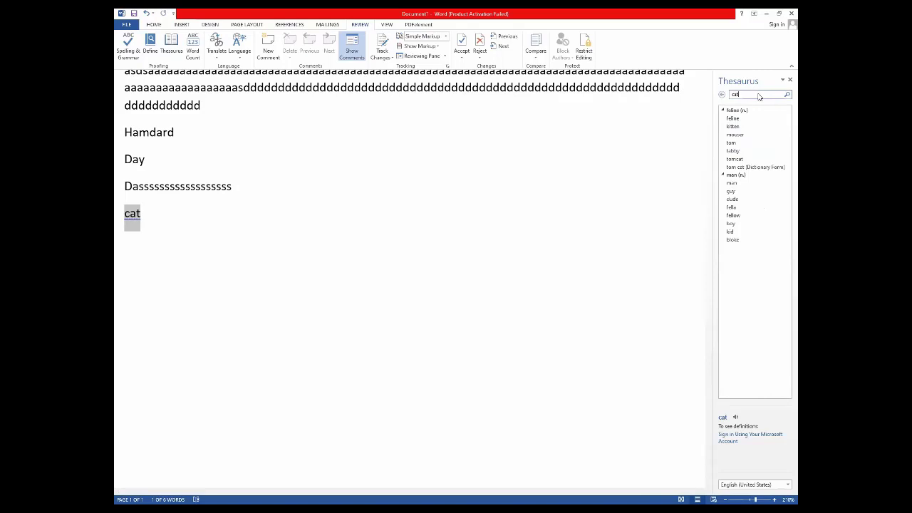
left_click(743, 126)
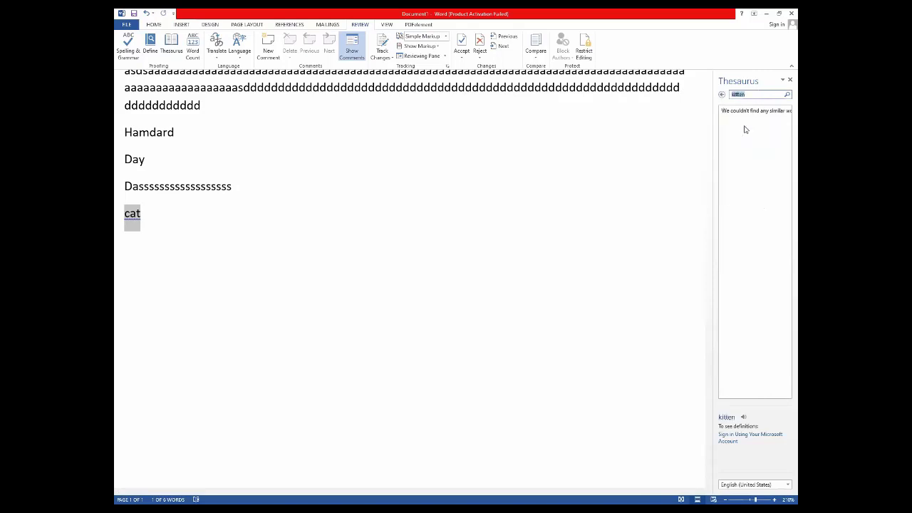
left_click(721, 95)
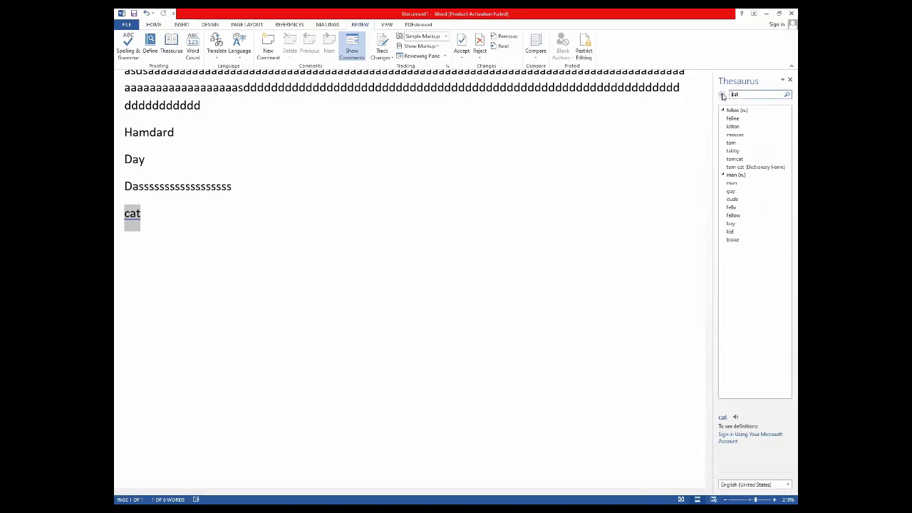
left_click(788, 81)
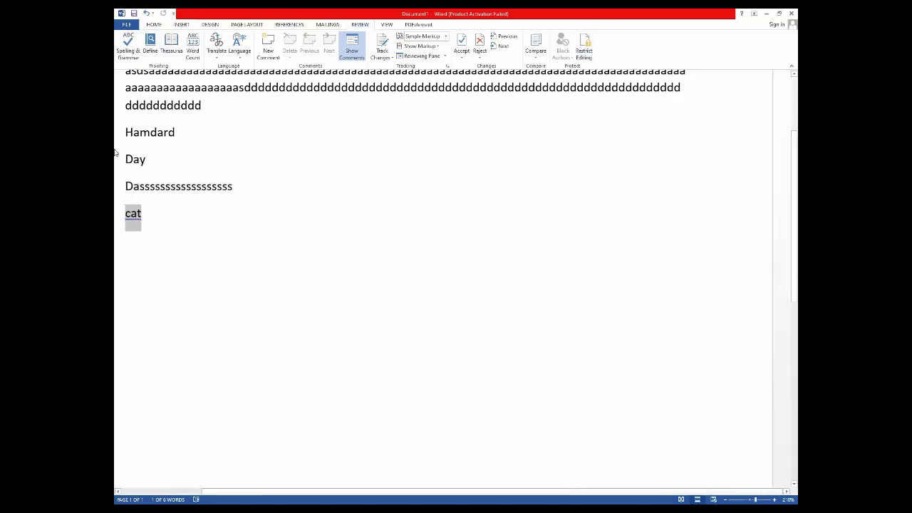
Check the word count statistics for the selected word "cat" and close them, twice.
left_click(189, 57)
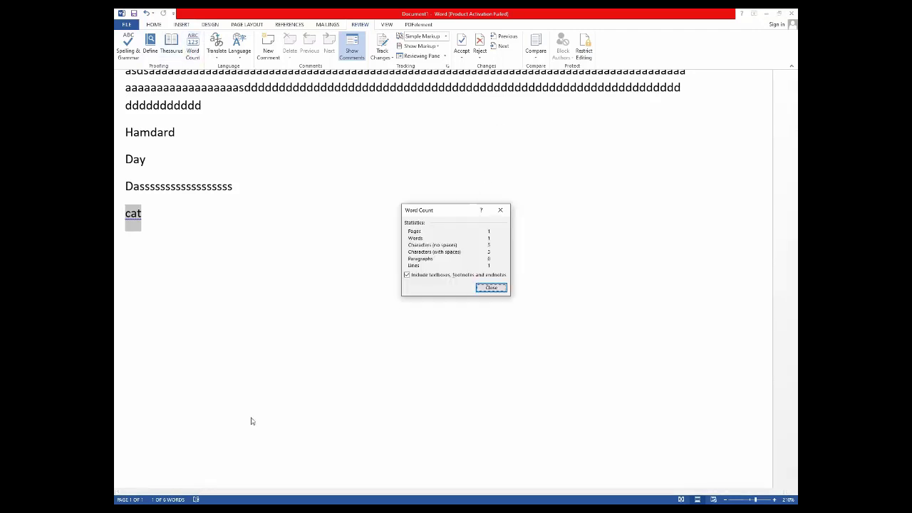
left_click(490, 287)
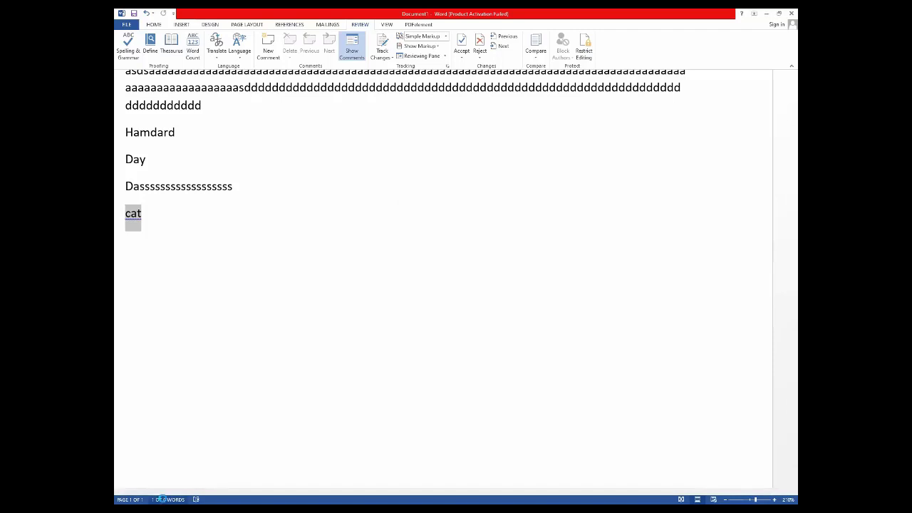
left_click(163, 500)
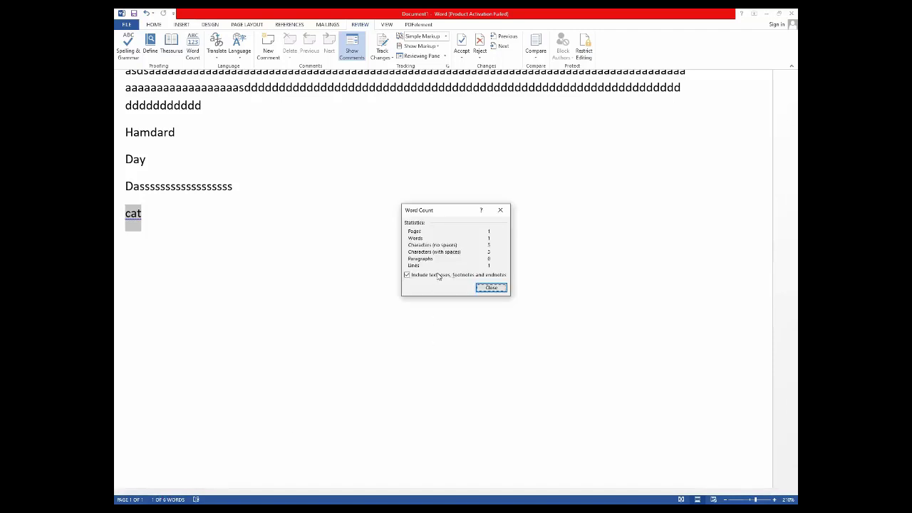
left_click(487, 288)
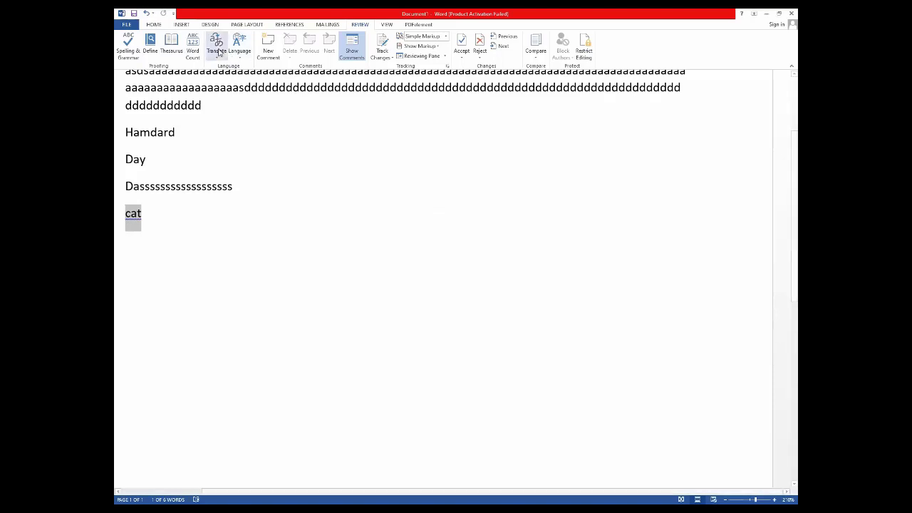
Set the document translation languages to translate from English (United States) to Arabic.
left_click(218, 52)
left_click(254, 142)
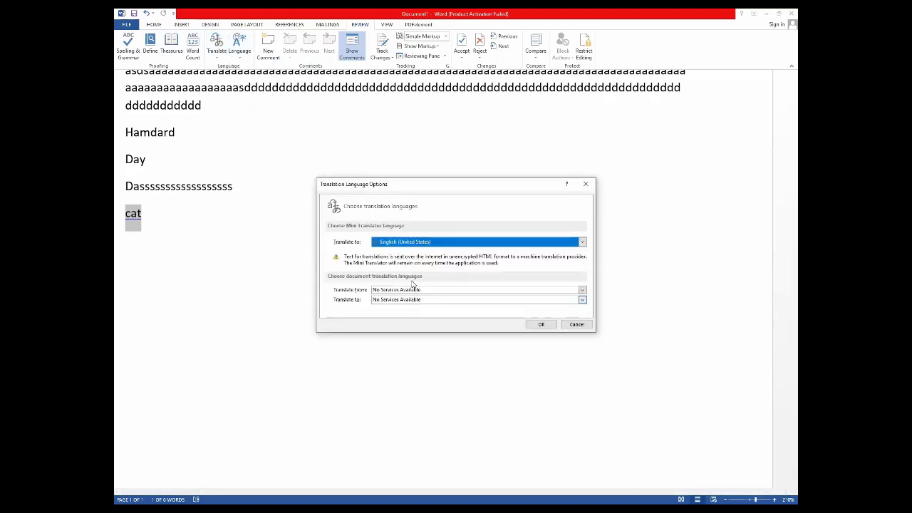
left_click(479, 300)
left_click(541, 326)
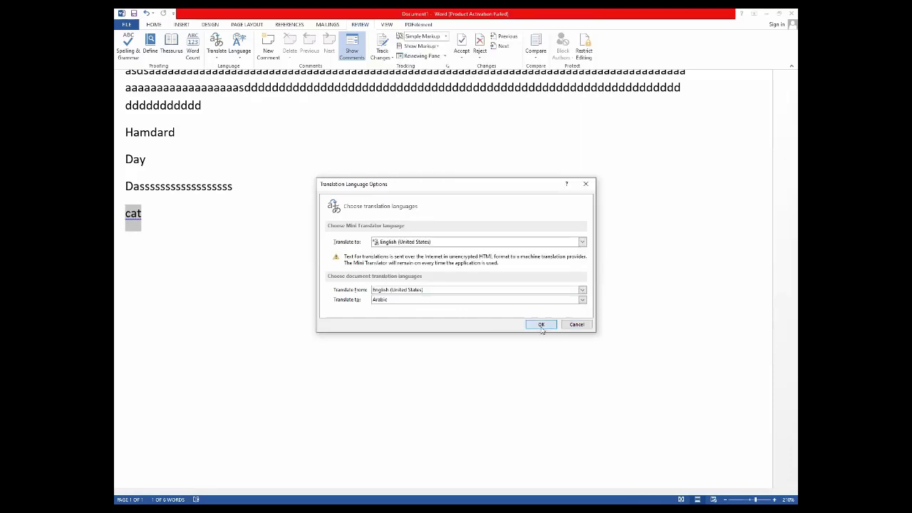
Send the document to the online Web Translator and view the original text behind the Arabic lines.
left_click(442, 292)
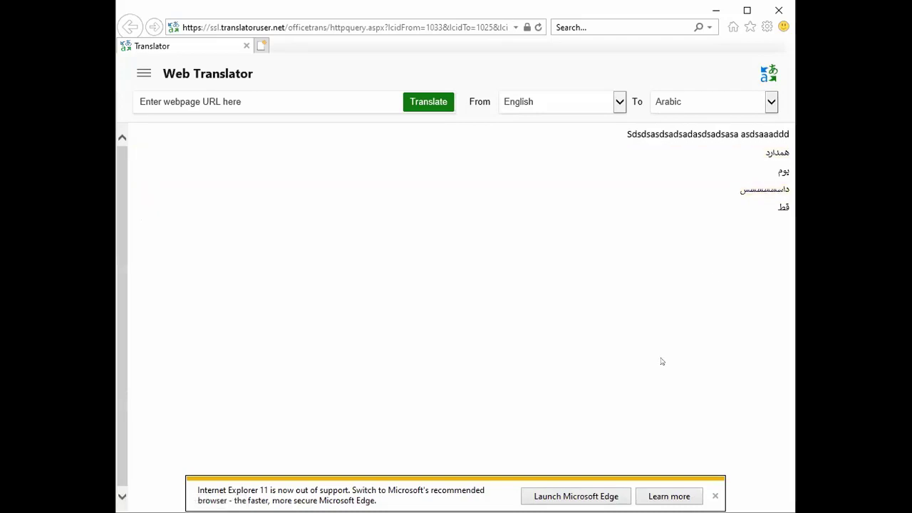
mouse_move(760, 151)
mouse_move(673, 151)
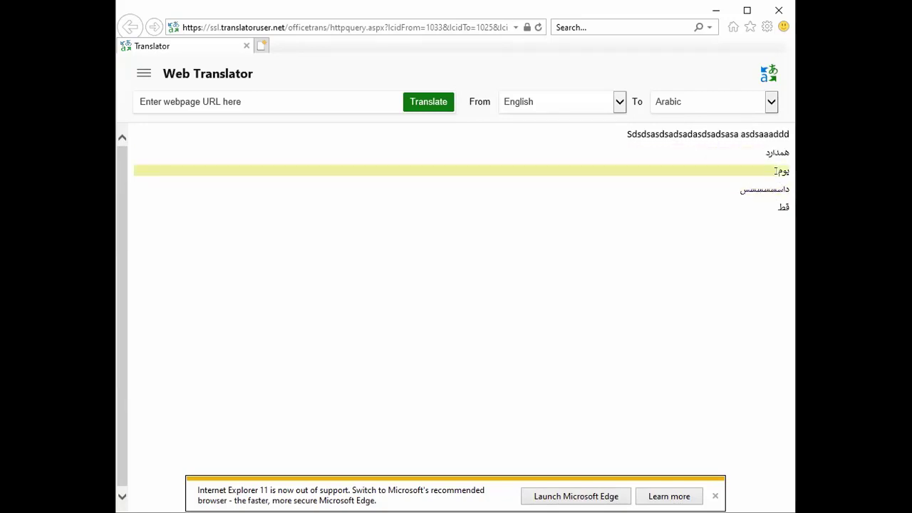
mouse_move(776, 171)
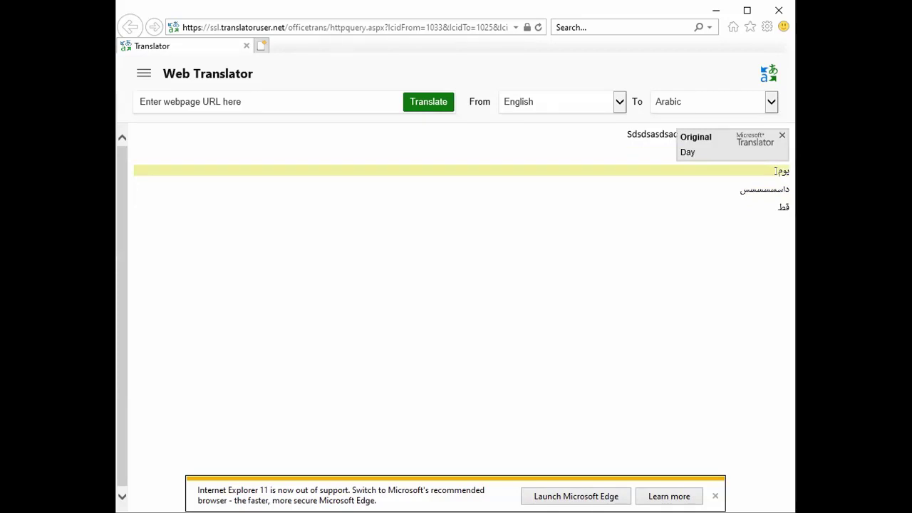
Change the Web Translator's target language to Hindi and try to translate the text.
left_click(773, 107)
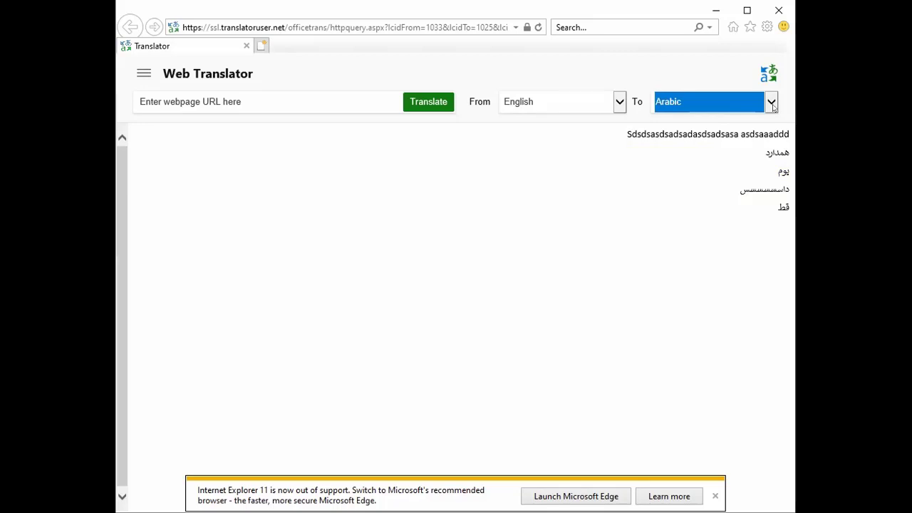
key("h")
key("e")
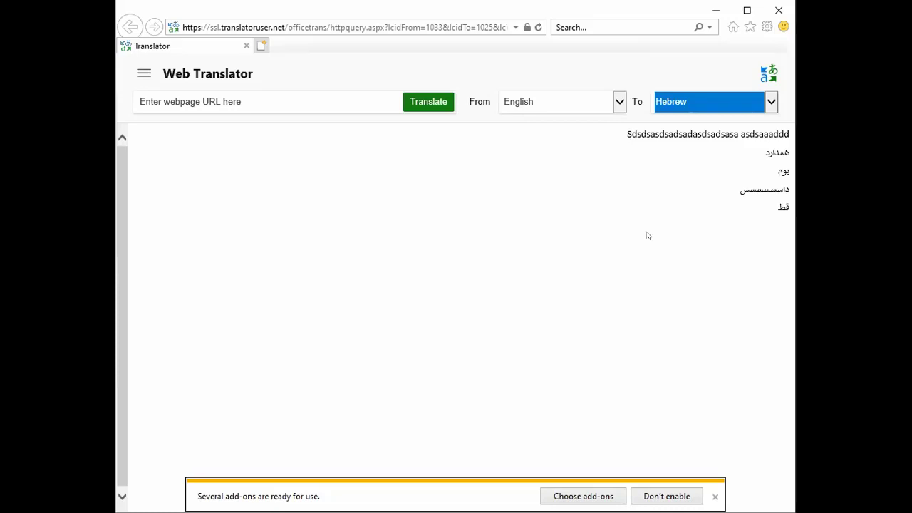
key("Down")
left_click(419, 114)
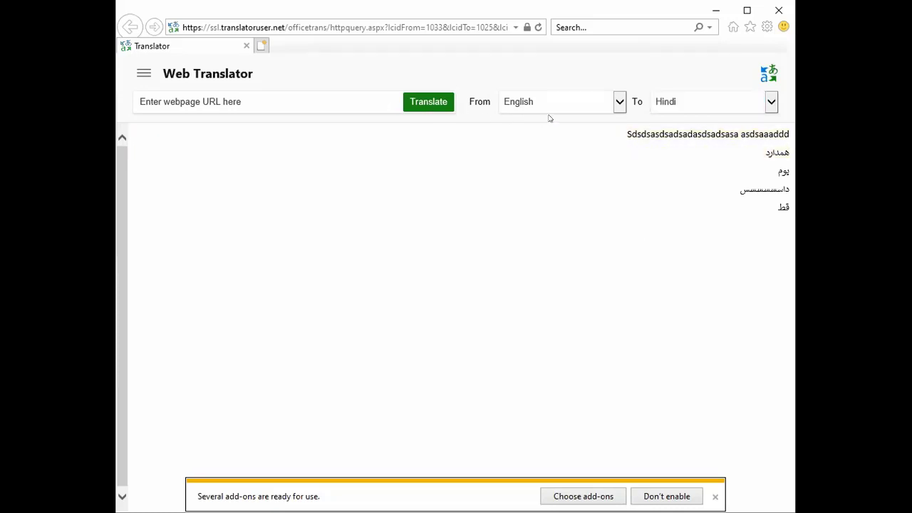
left_click(750, 104)
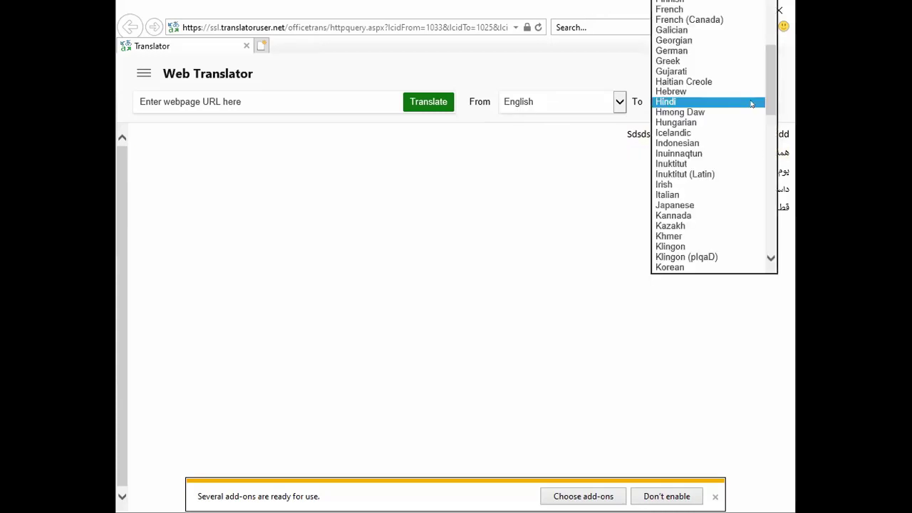
left_click(751, 104)
Open the Microsoft Translator site, look through its page, close the browser and return to Word.
left_click(768, 70)
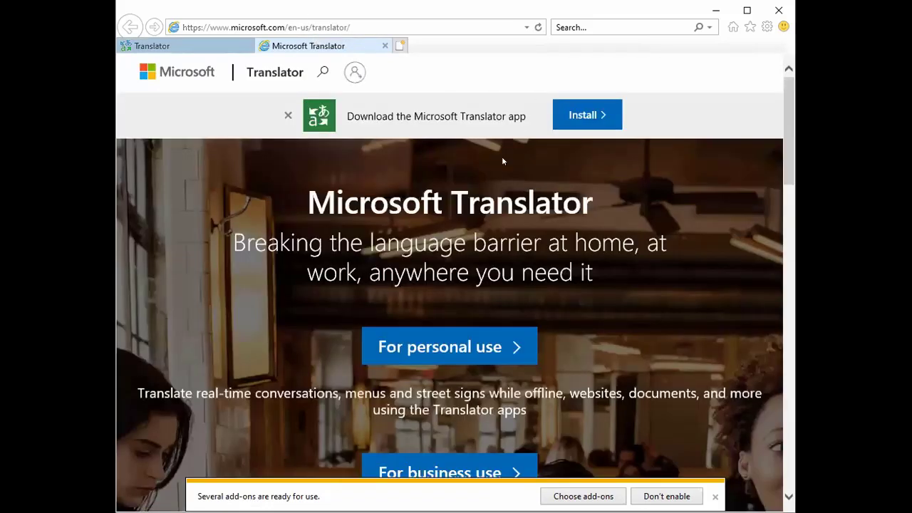
scroll(509, 153, "down", 2)
scroll(515, 150, "down", 4)
scroll(516, 150, "down", 3)
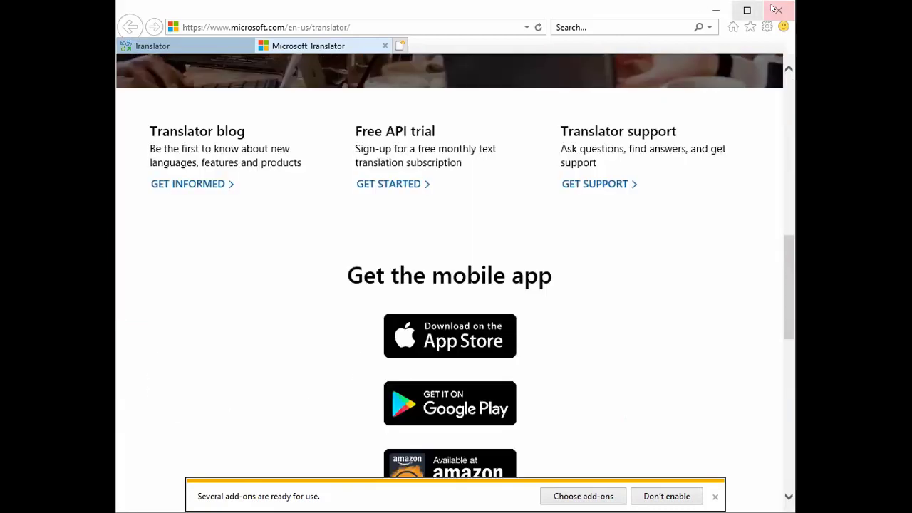
left_click(779, 14)
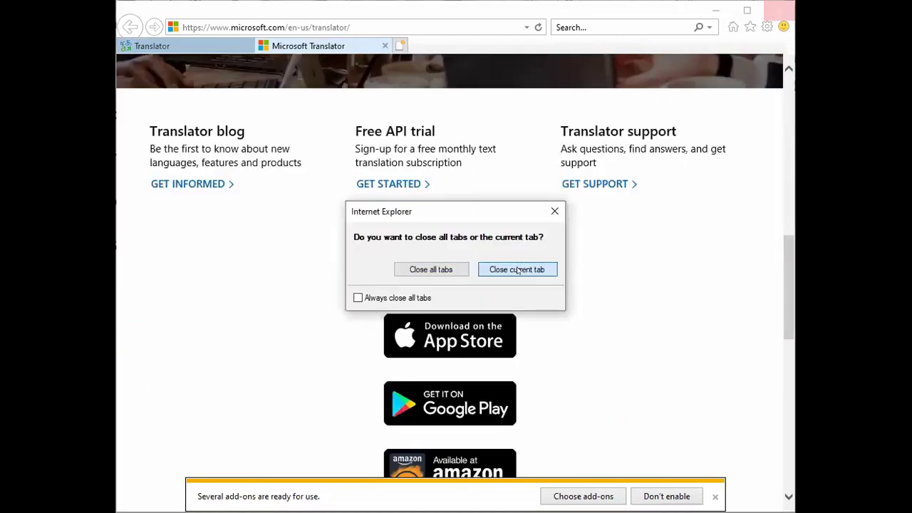
key("Return")
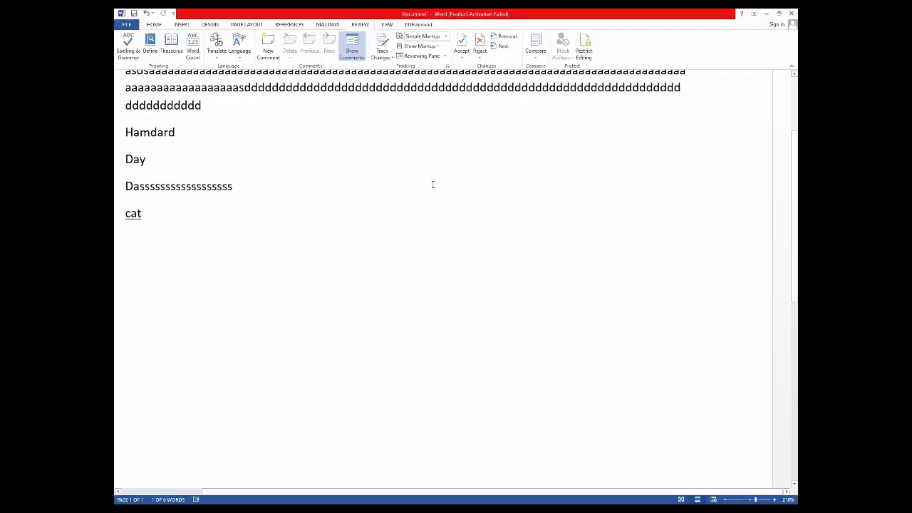
Browse the available proofing languages for the selected word "cat" and cancel without choosing one.
key("shift+Home")
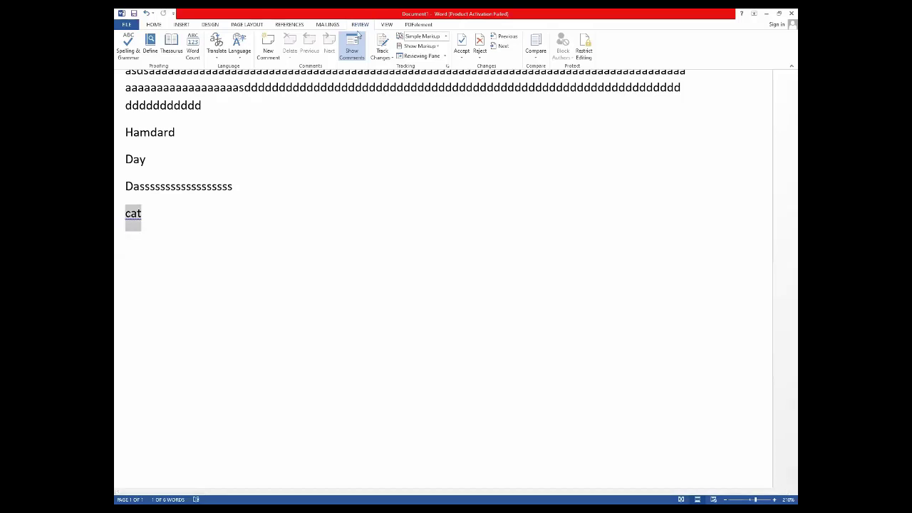
left_click(240, 51)
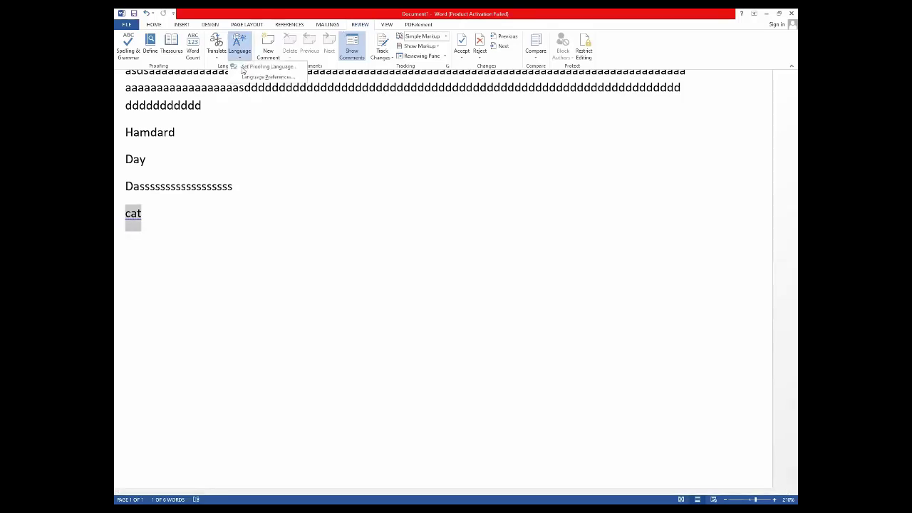
left_click(267, 67)
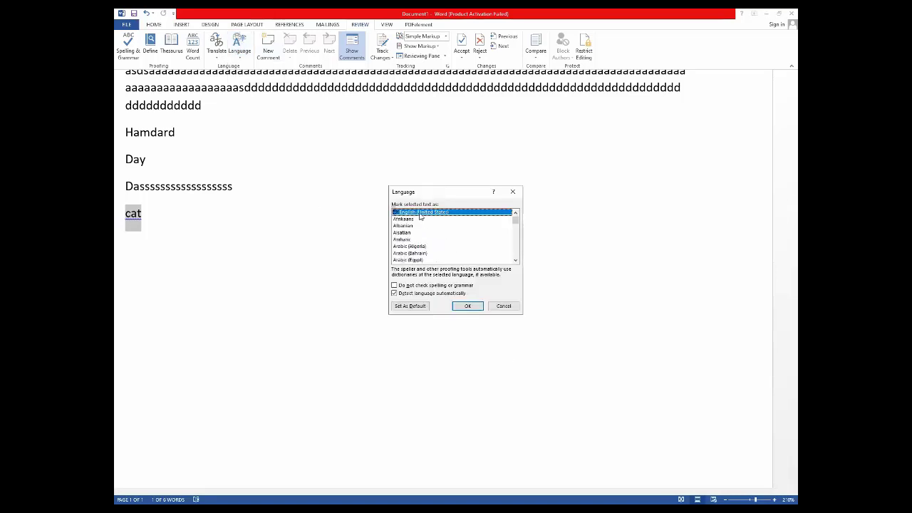
scroll(427, 228, "down", 20)
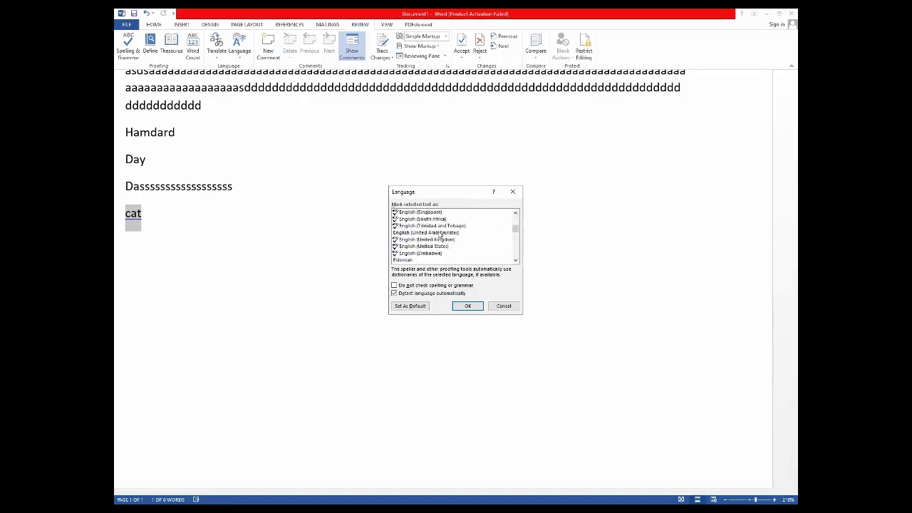
scroll(441, 236, "down", 20)
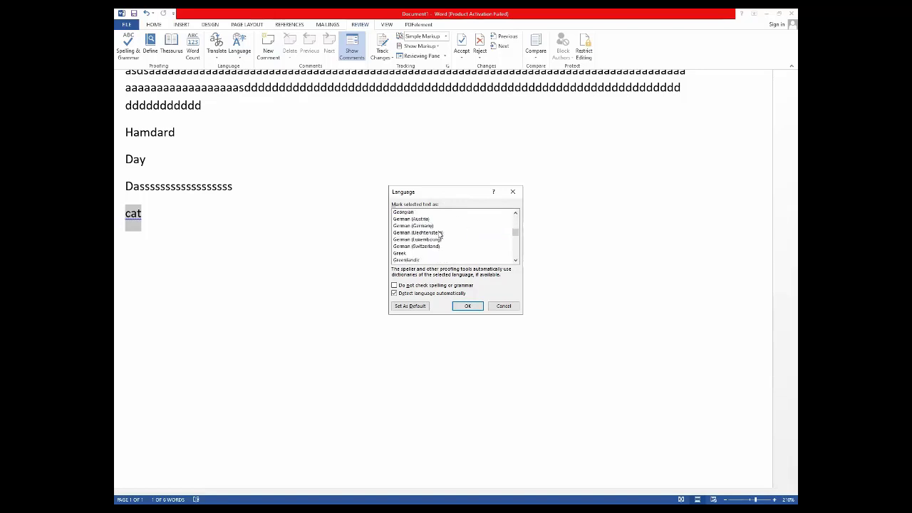
left_click(503, 306)
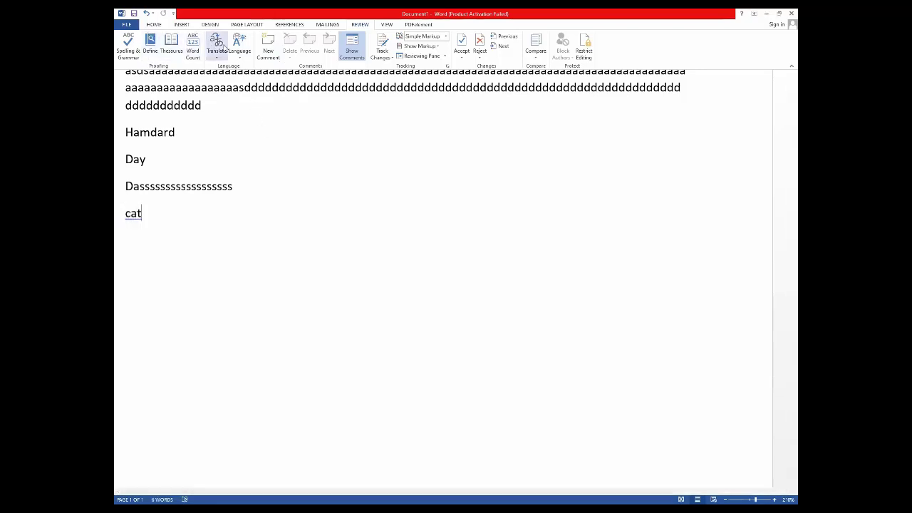
Set the proofing language to Urdu at the cursor after "cat".
left_click(217, 50)
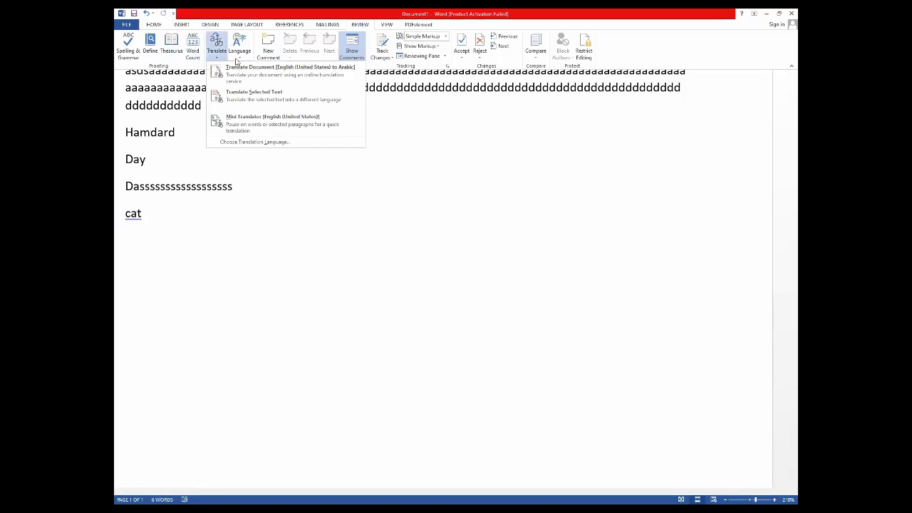
left_click(238, 55)
left_click(240, 63)
scroll(492, 231, "down", 20)
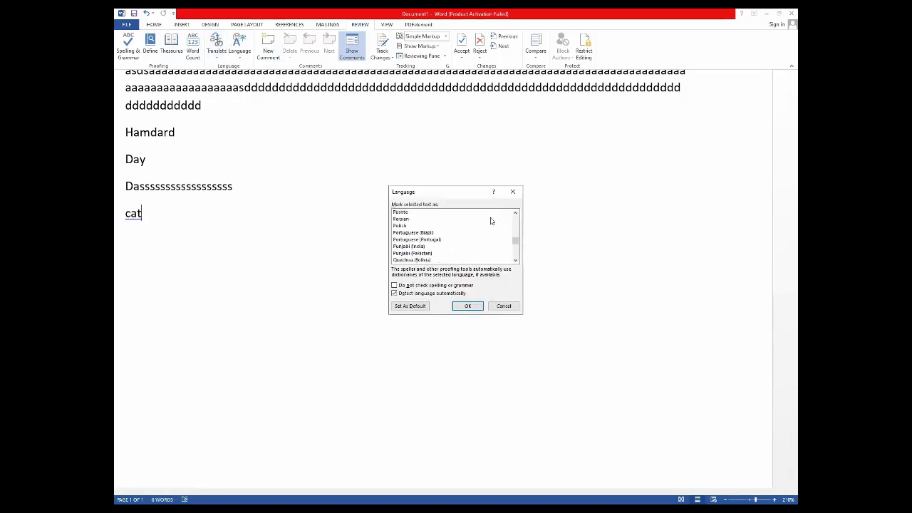
scroll(490, 222, "down", 10)
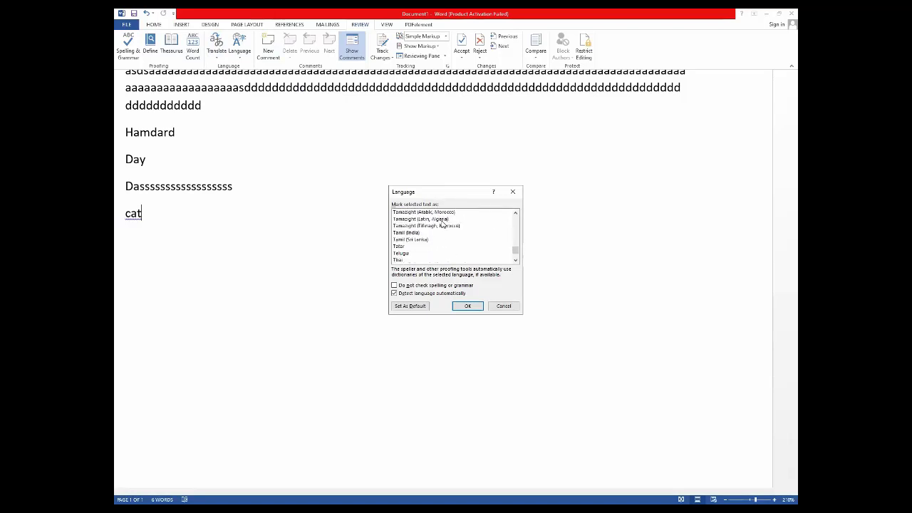
scroll(442, 224, "up", 4)
left_click(397, 254)
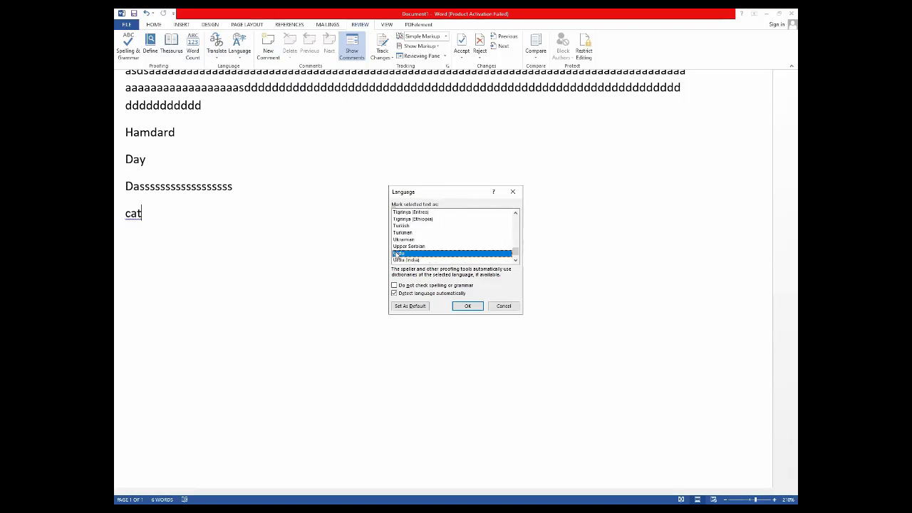
left_click(459, 306)
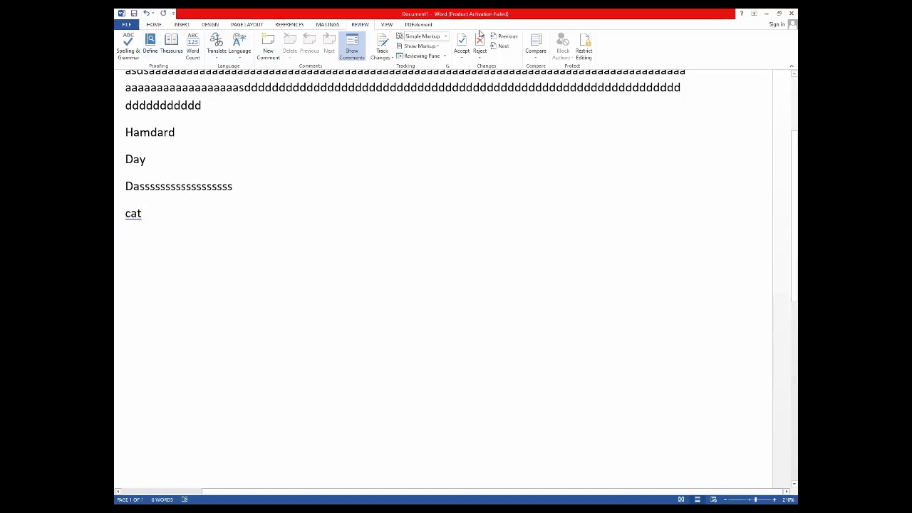
Set the proofing language of the three lines from "Hamdard" through the line above "cat" to Urdu, and clear the selection.
left_click_drag(235, 186, 125, 128)
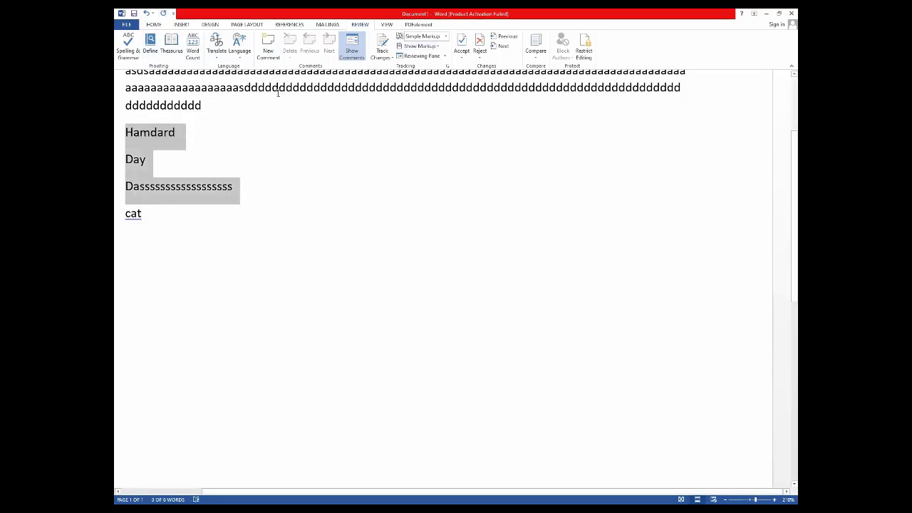
left_click(240, 54)
left_click(249, 67)
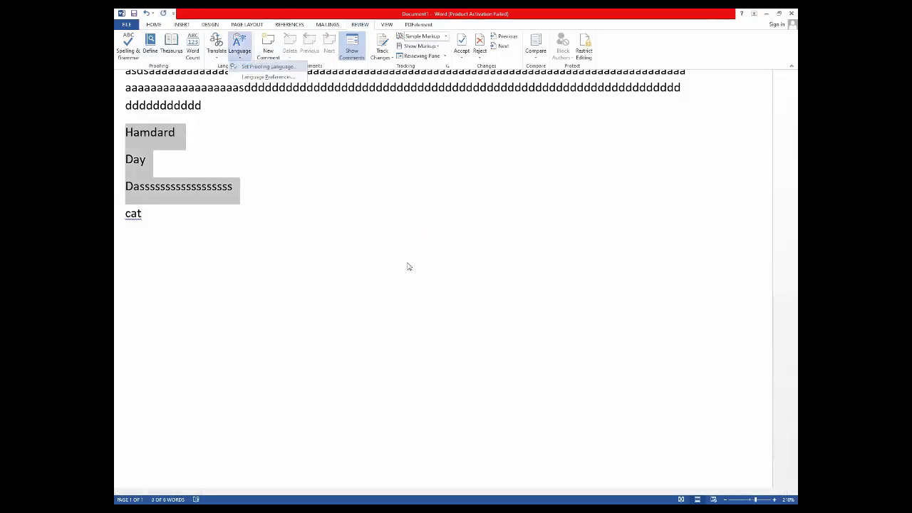
key("Down")
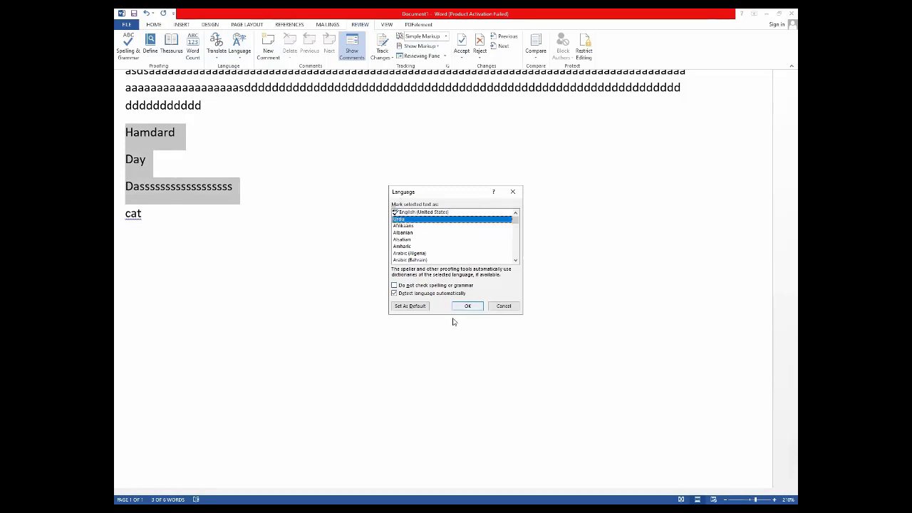
left_click(471, 308)
left_click(377, 219)
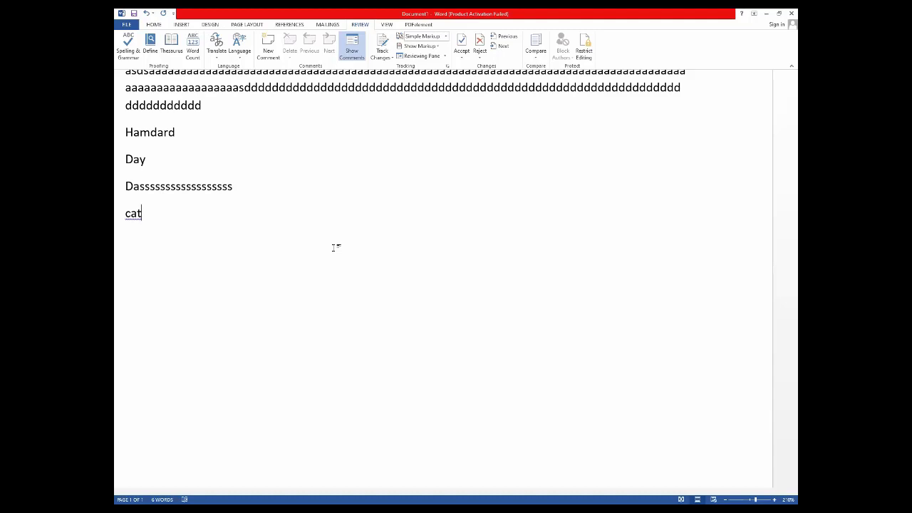
left_click(163, 24)
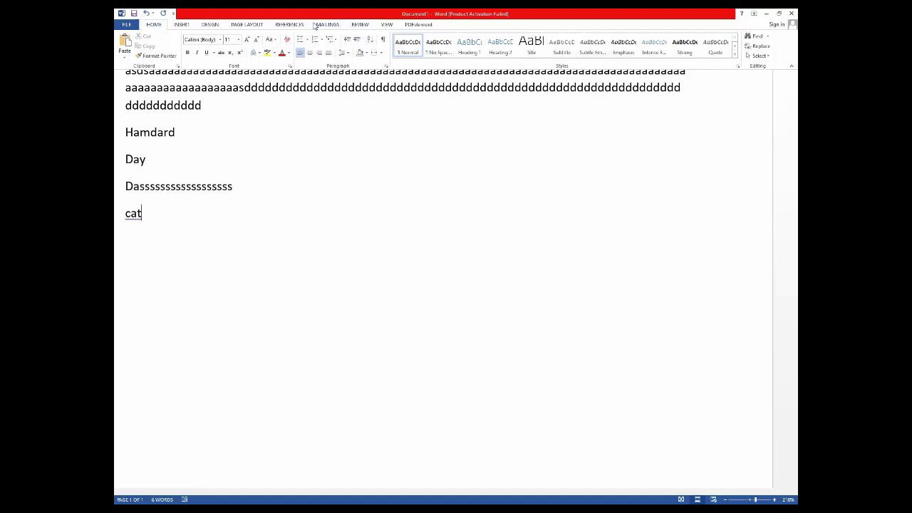
left_click(126, 25)
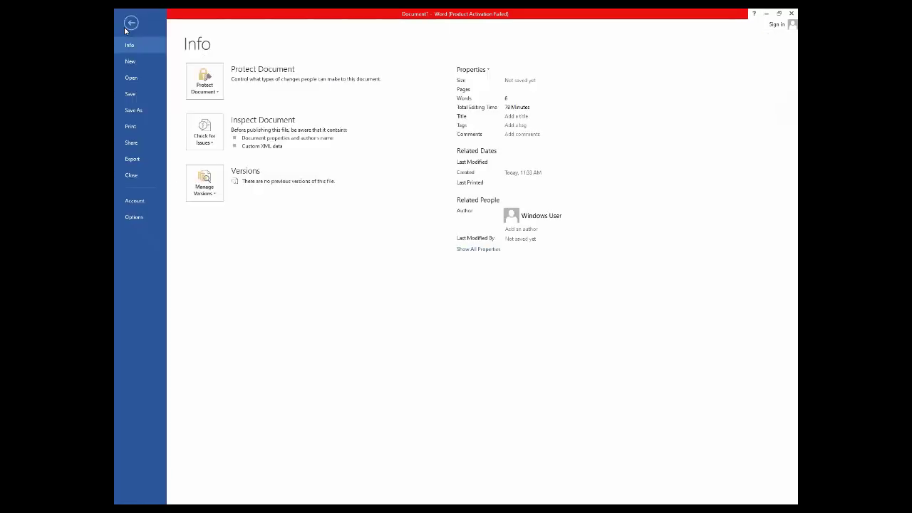
left_click(127, 27)
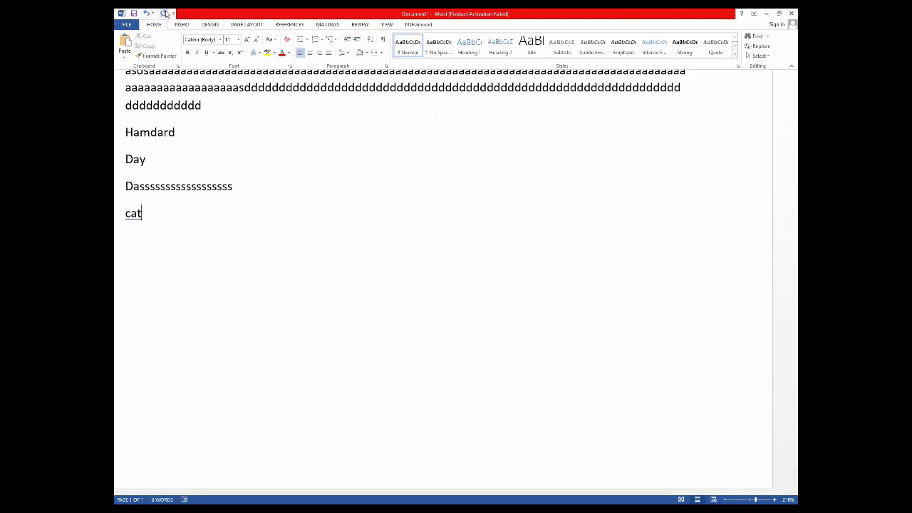
Insert an empty comment on "cat", toggle the display of comments off and on, and delete the comment.
left_click(249, 24)
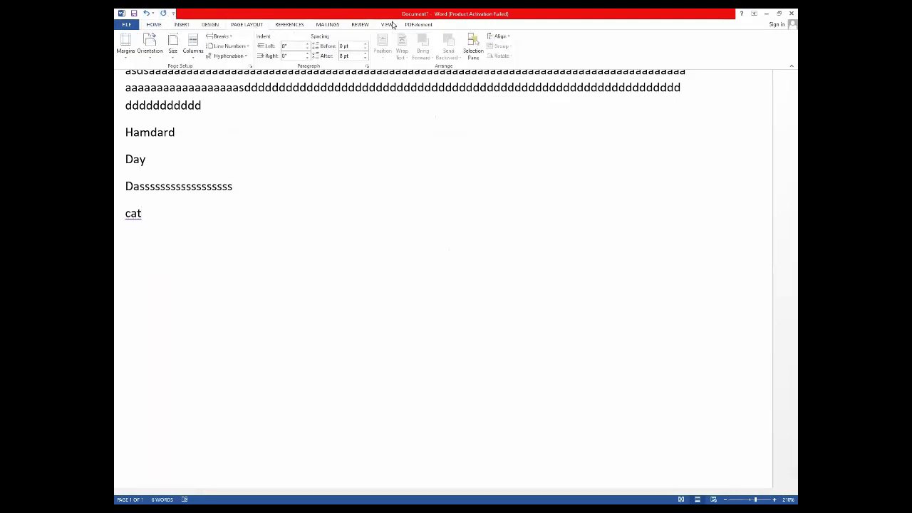
left_click(389, 24)
left_click(362, 26)
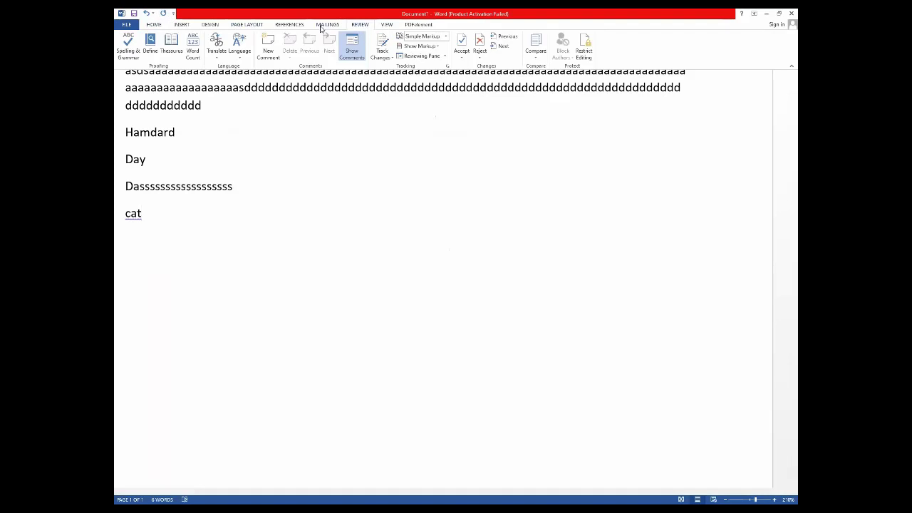
left_click(272, 52)
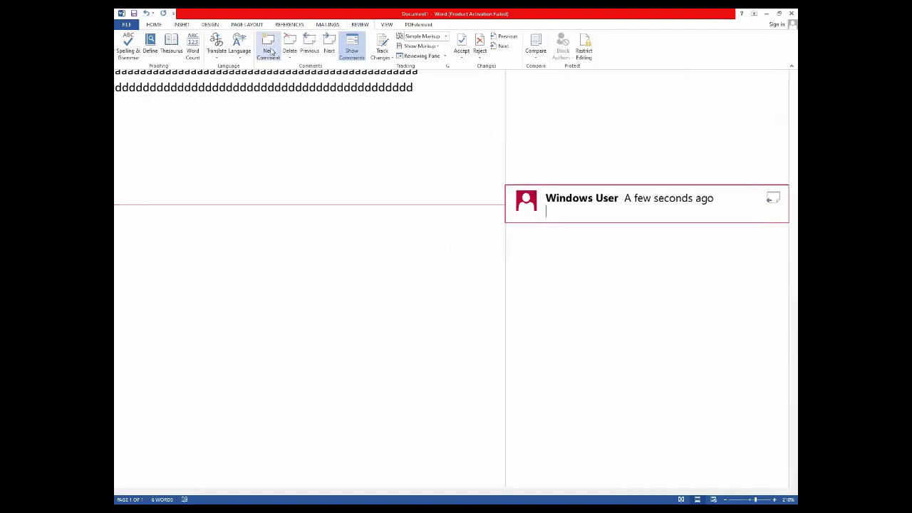
left_click(359, 57)
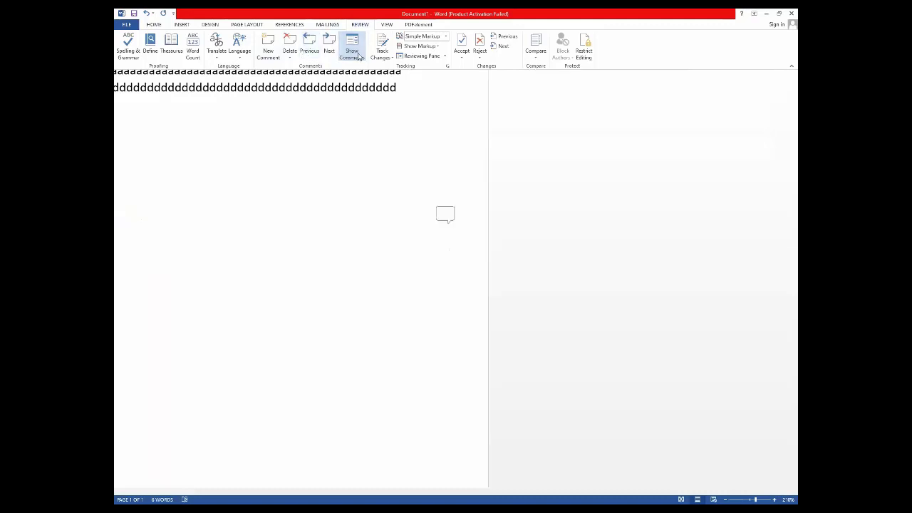
left_click(359, 57)
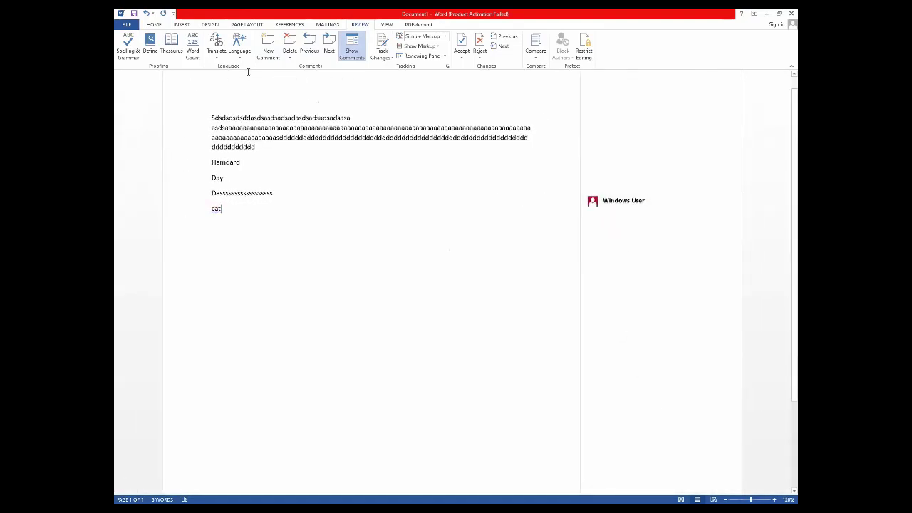
left_click(290, 48)
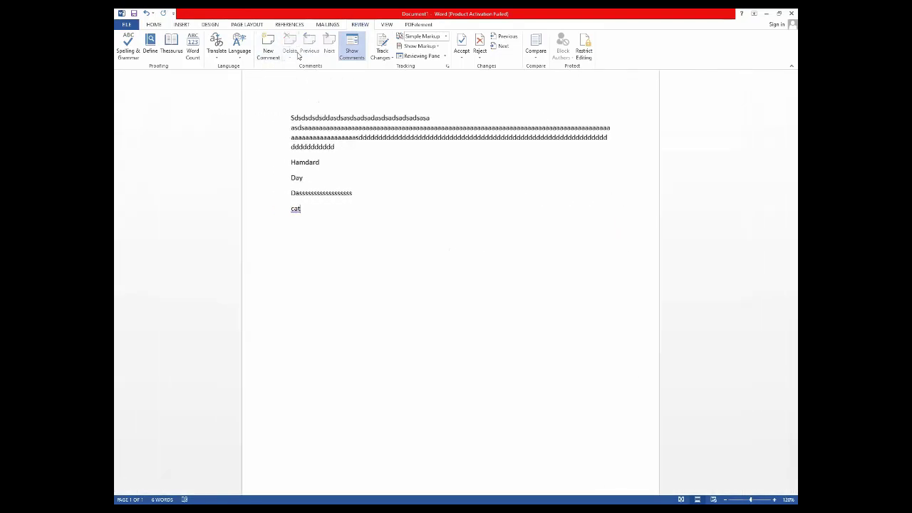
View the Track Changes options and the document's list of revisions, and close the Revisions pane.
left_click(382, 56)
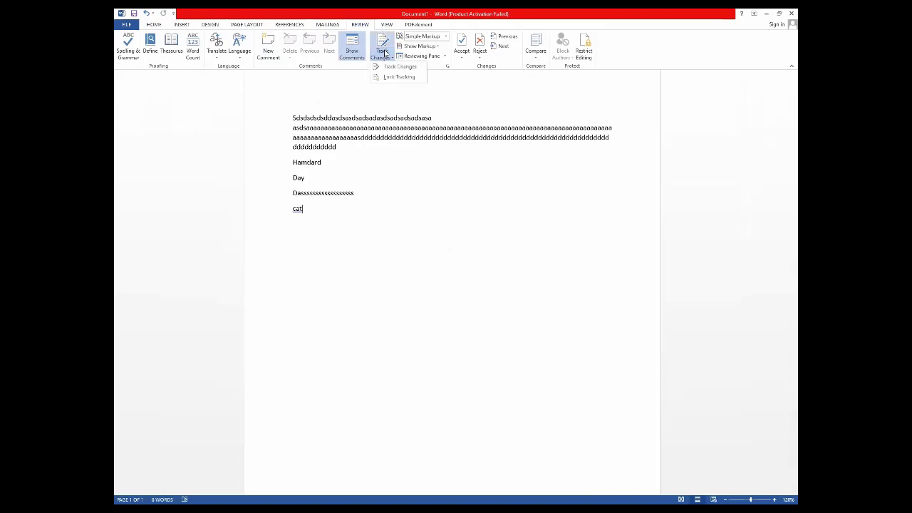
left_click(420, 55)
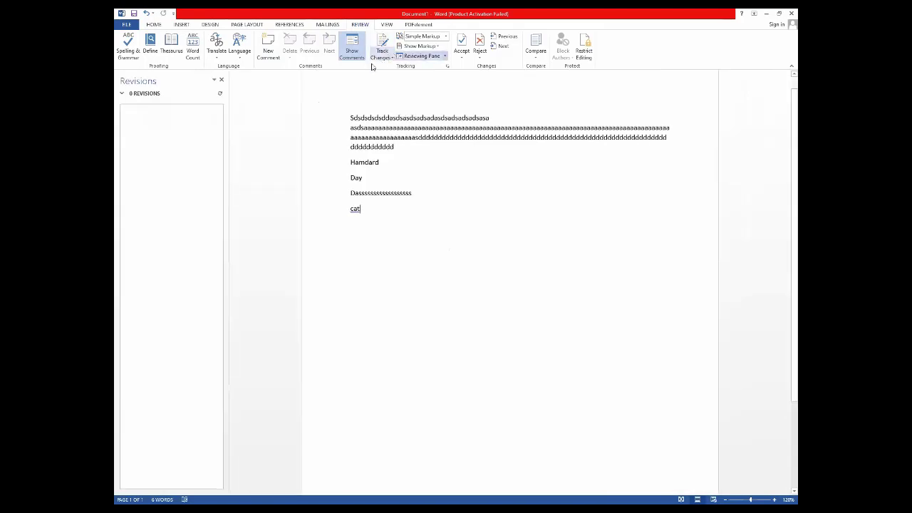
left_click(221, 80)
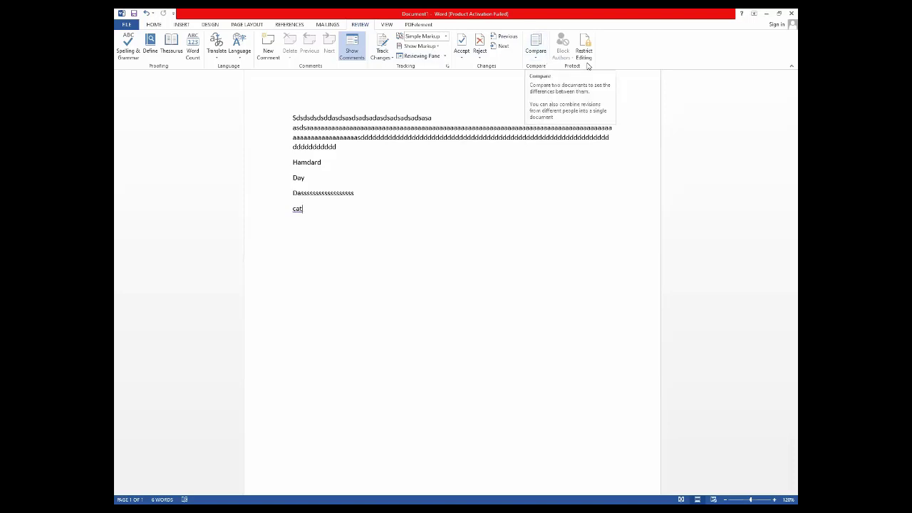
Examine the formatting, editing and enforcement options for restricting editing, and close the Restrict Editing pane.
left_click(586, 37)
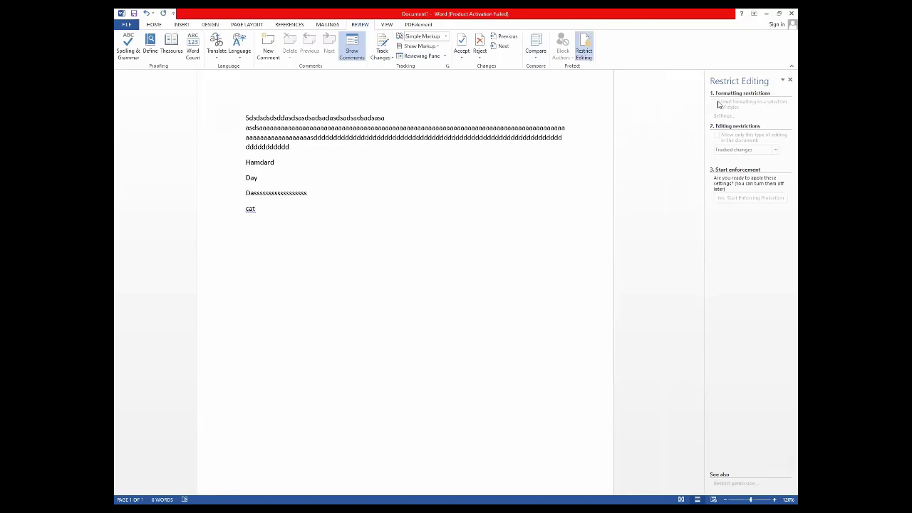
left_click(583, 44)
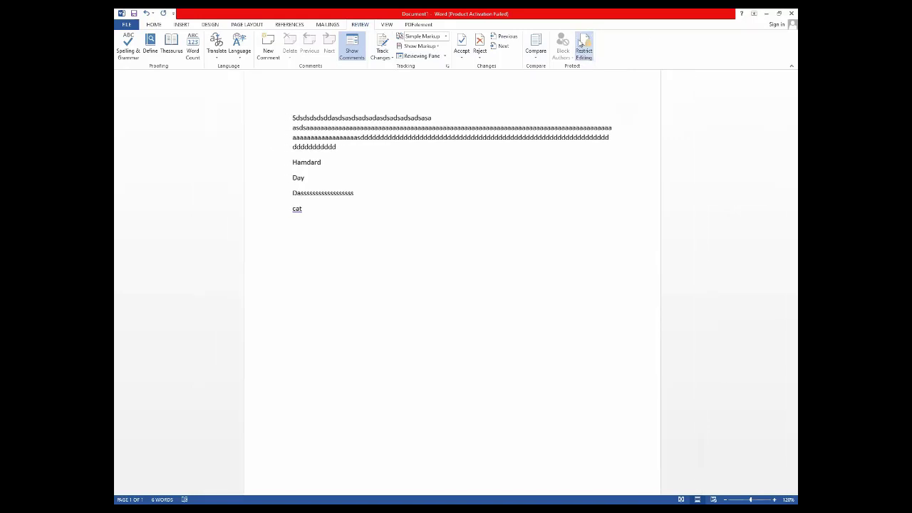
left_click(579, 44)
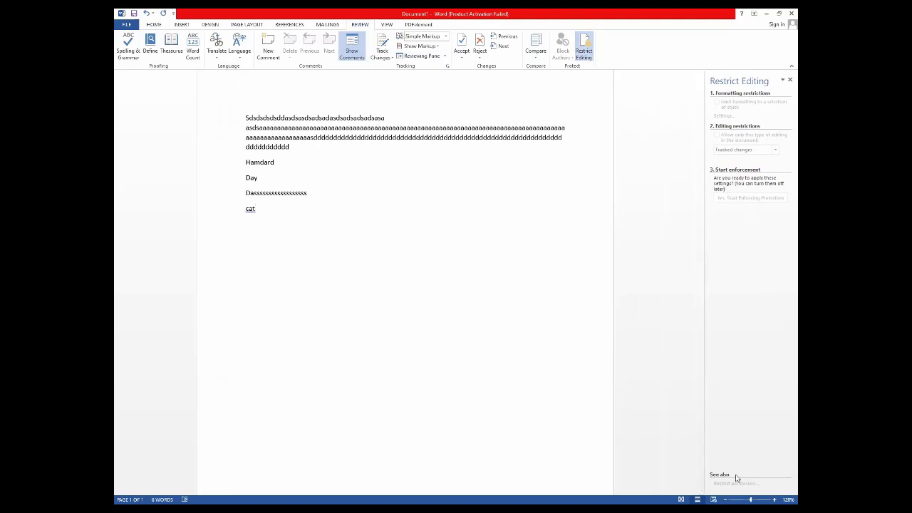
left_click(782, 80)
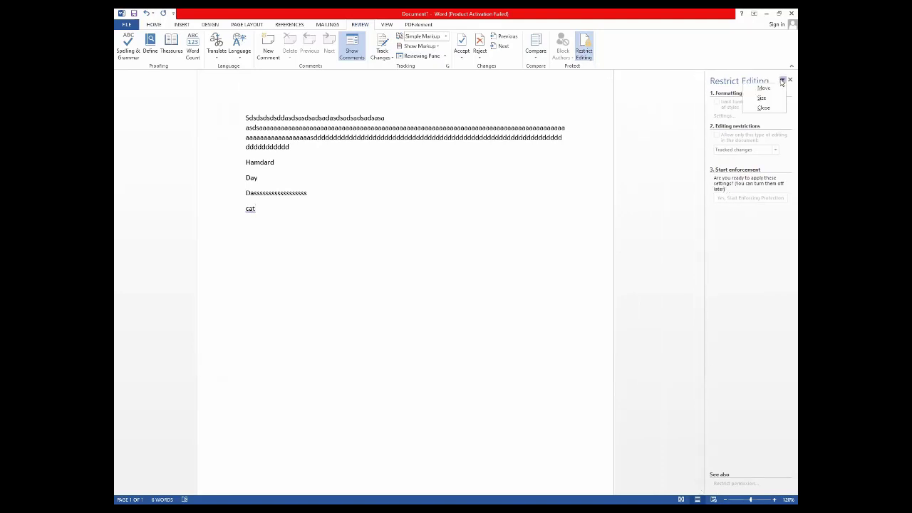
left_click(782, 81)
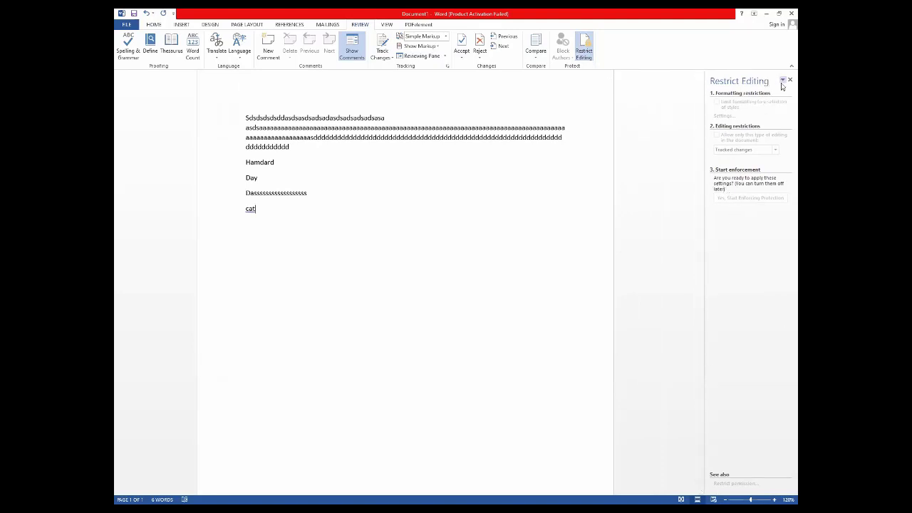
left_click(583, 53)
left_click(620, 98)
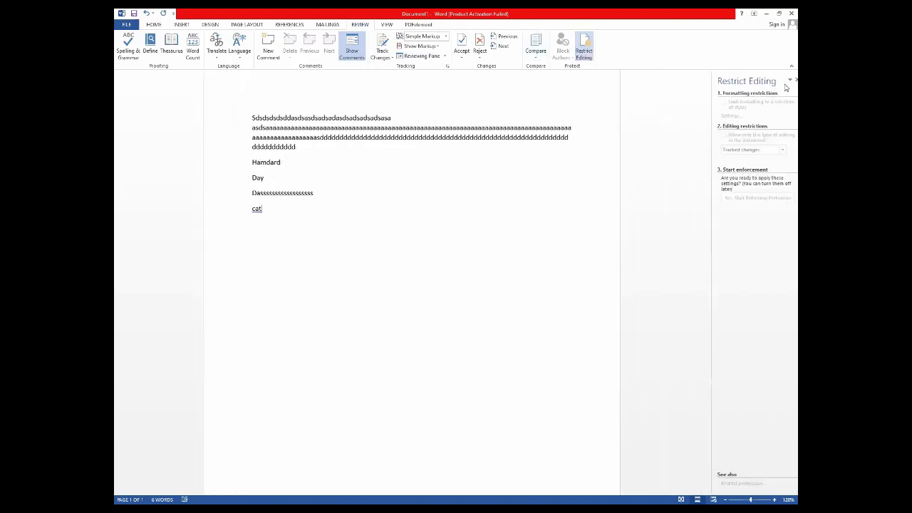
left_click(781, 80)
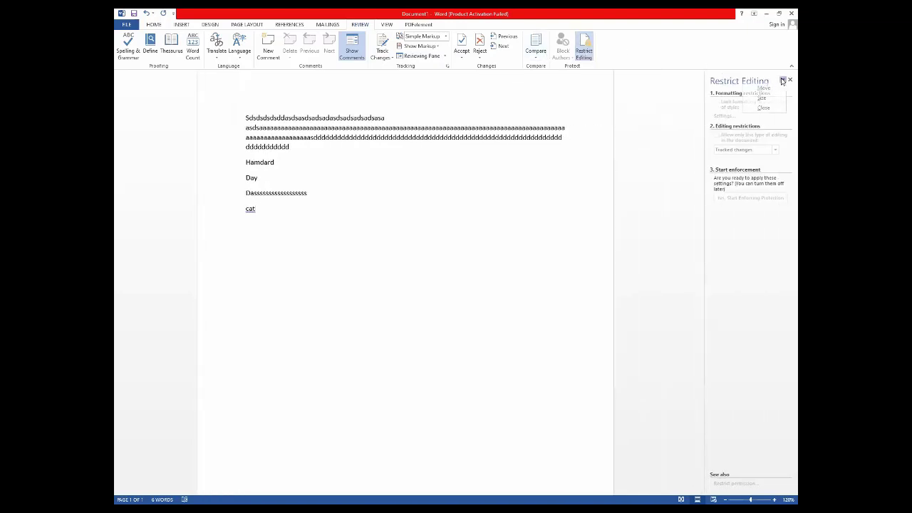
left_click(783, 80)
left_click(789, 80)
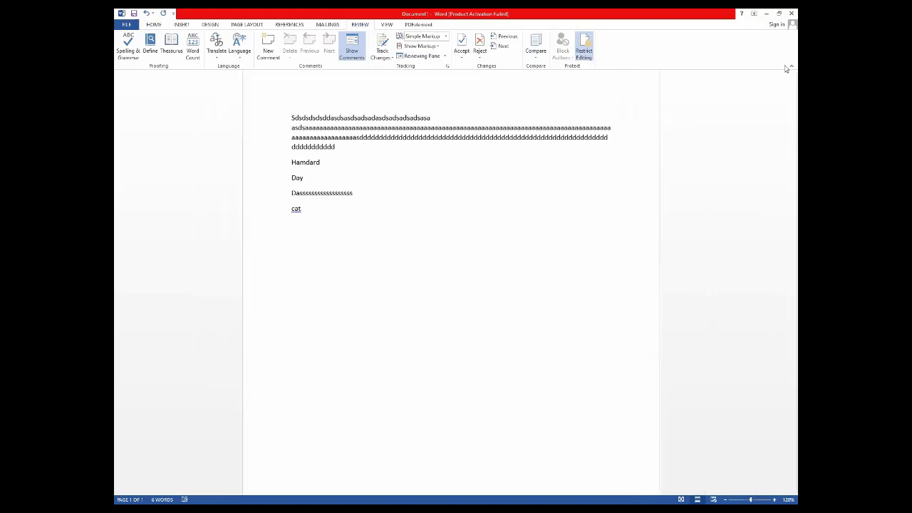
scroll(786, 63, "down", 1)
scroll(739, 59, "up", 1)
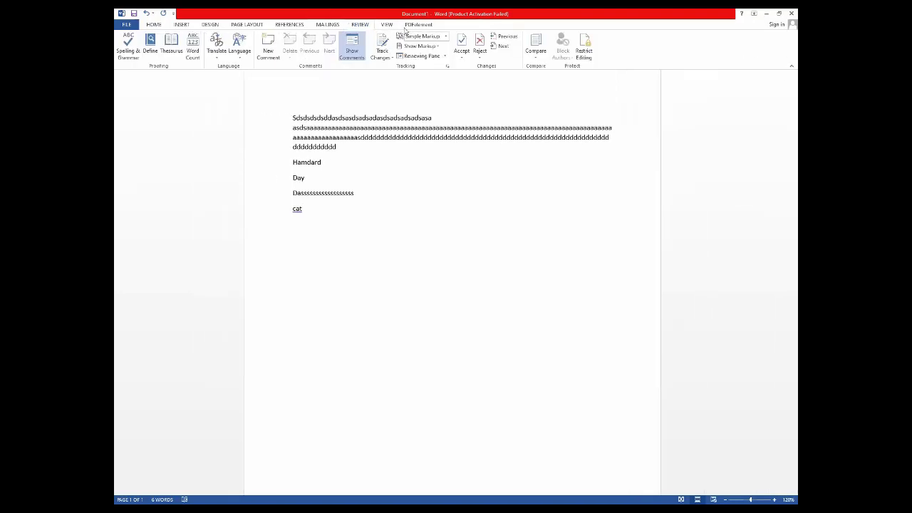
scroll(392, 27, "down", 1)
scroll(370, 27, "up", 2)
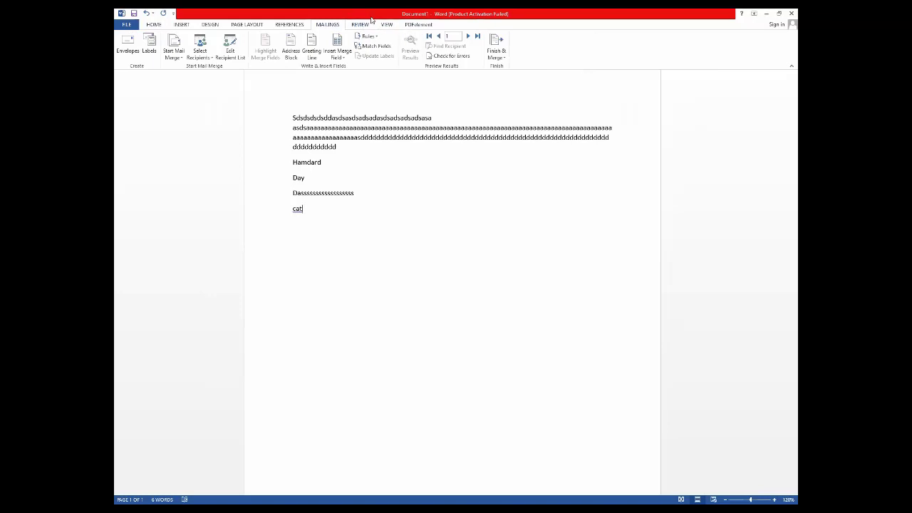
left_click(389, 25)
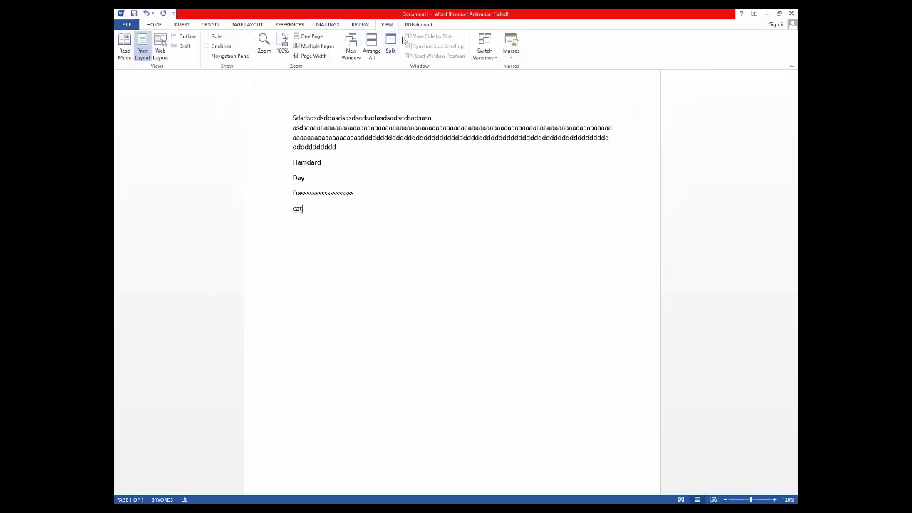
scroll(346, 210, "down", 1)
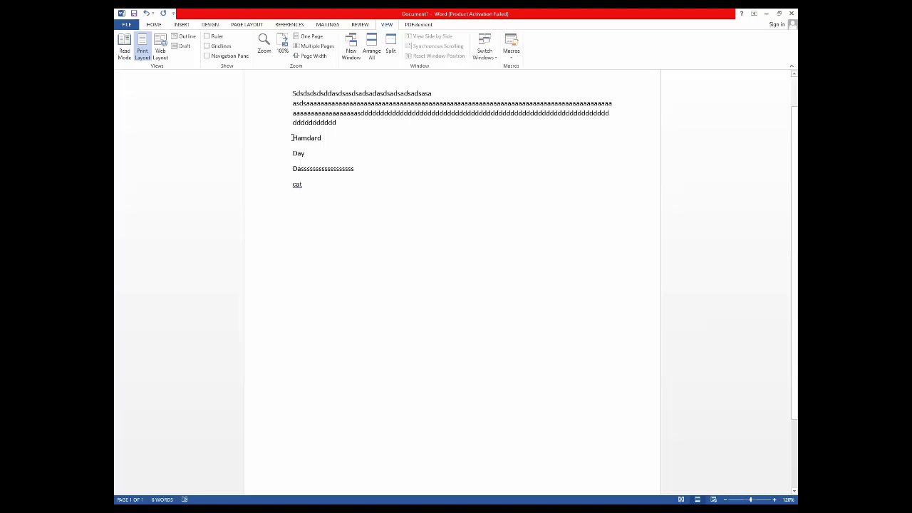
scroll(167, 29, "up", 6)
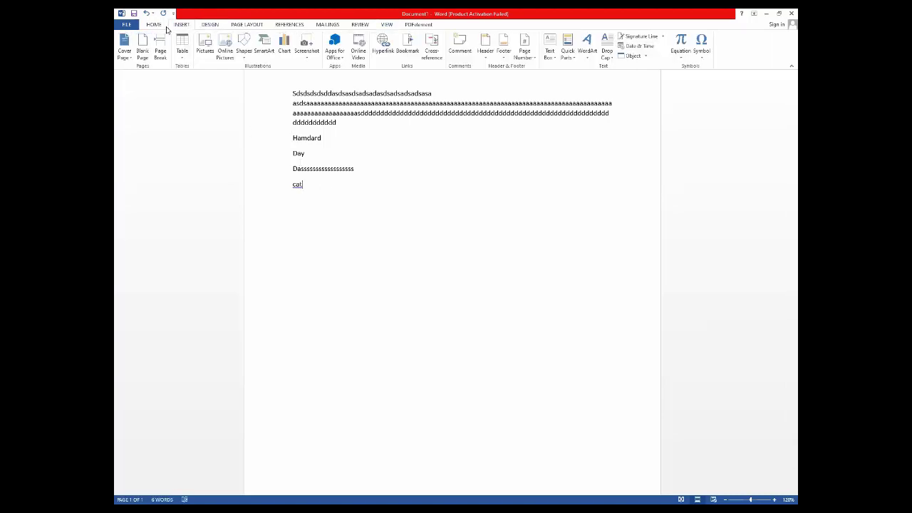
scroll(166, 30, "up", 1)
left_click(386, 25)
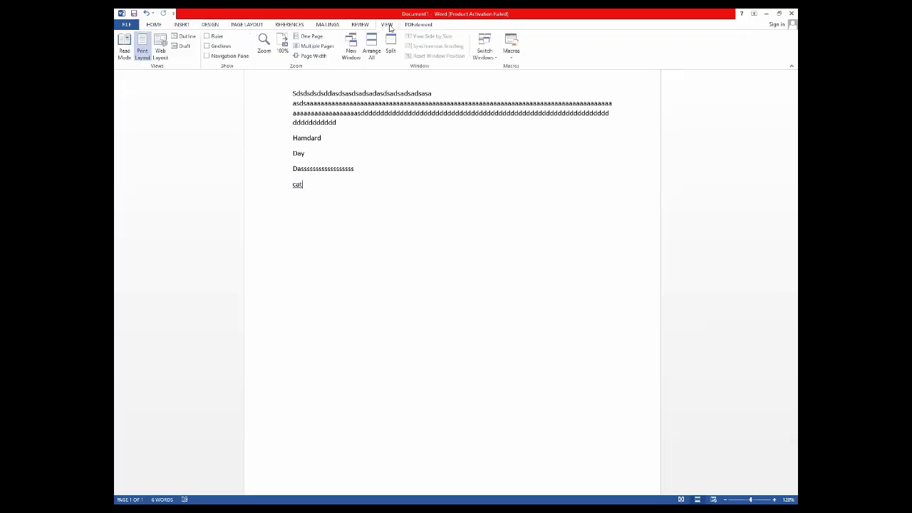
Show the Restrict Editing pane and look at the Compare and Combine document options without running a comparison.
left_click(360, 26)
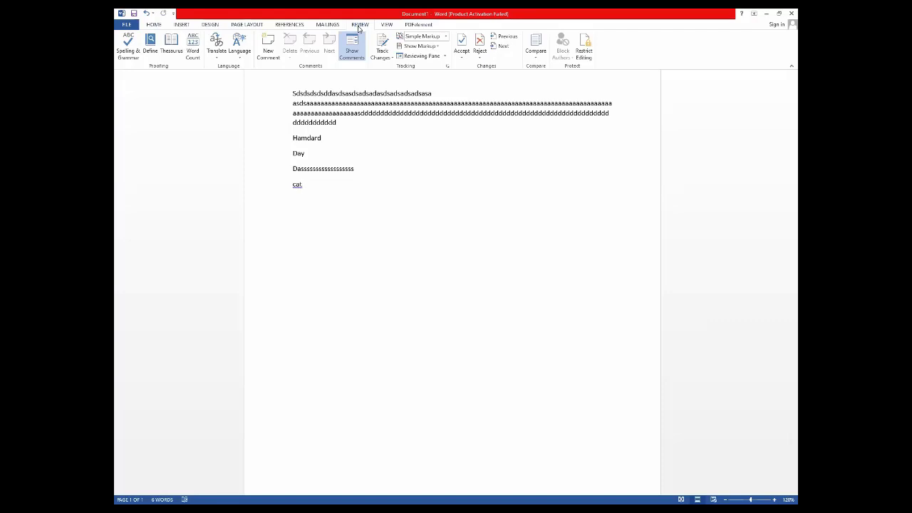
left_click(584, 50)
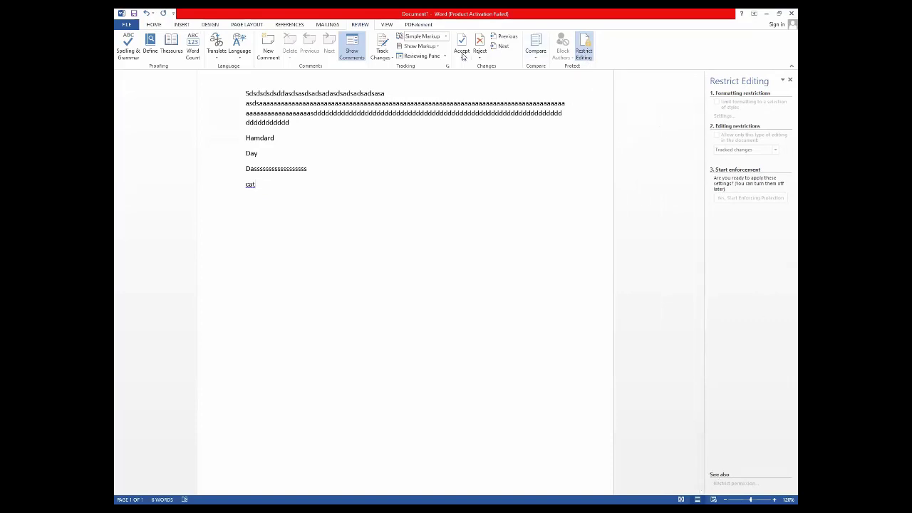
left_click(531, 51)
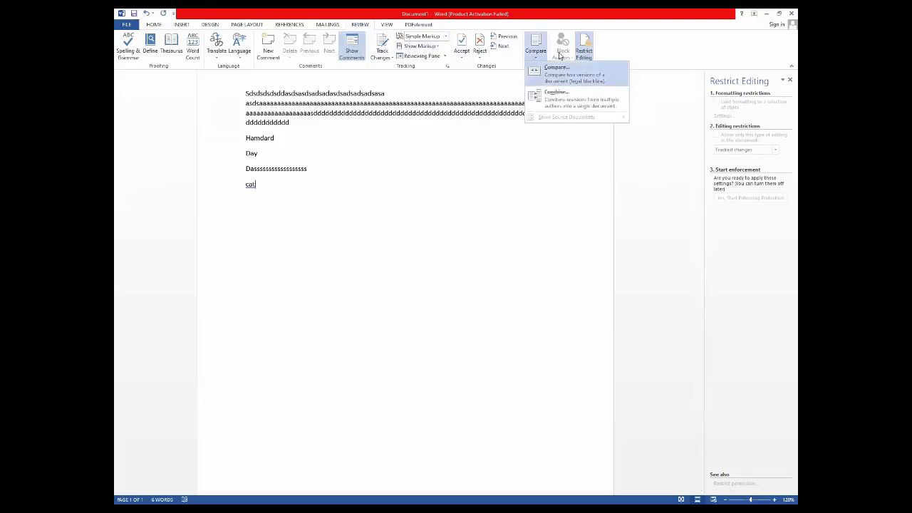
left_click(561, 67)
left_click(541, 278)
left_click(337, 25)
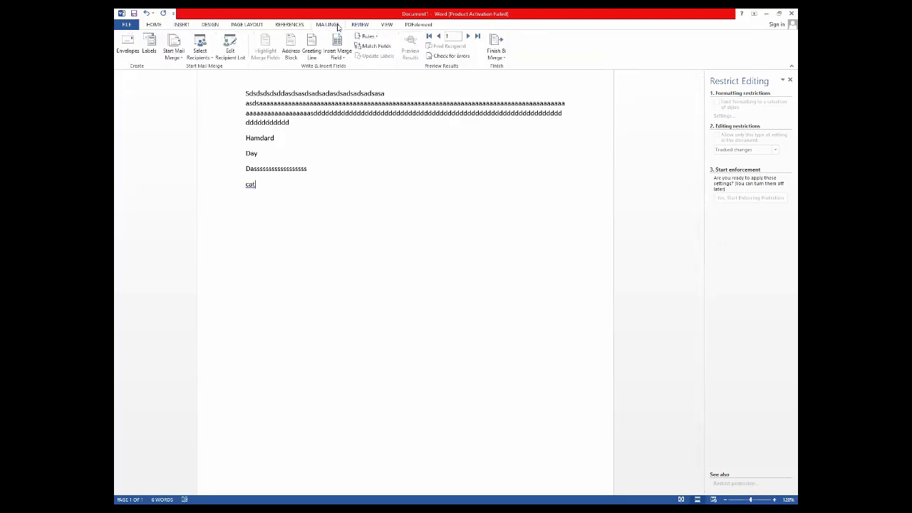
left_click(308, 25)
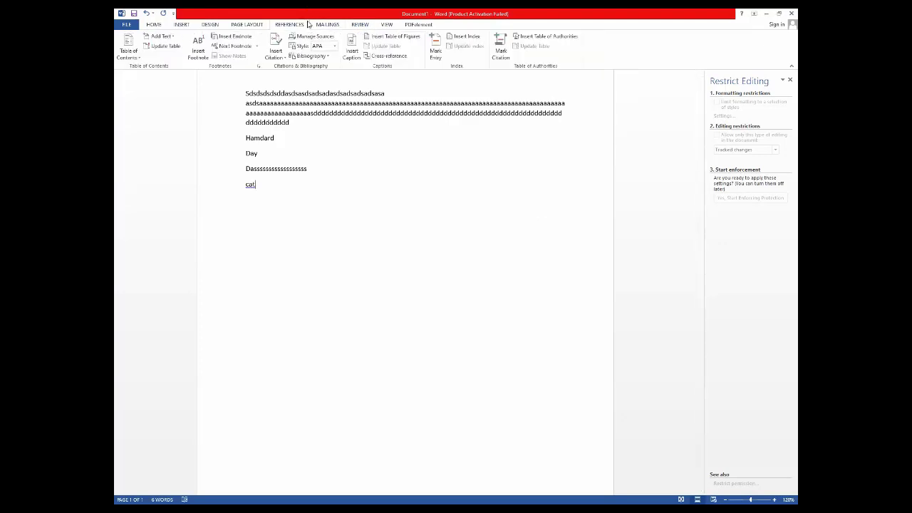
left_click(315, 24)
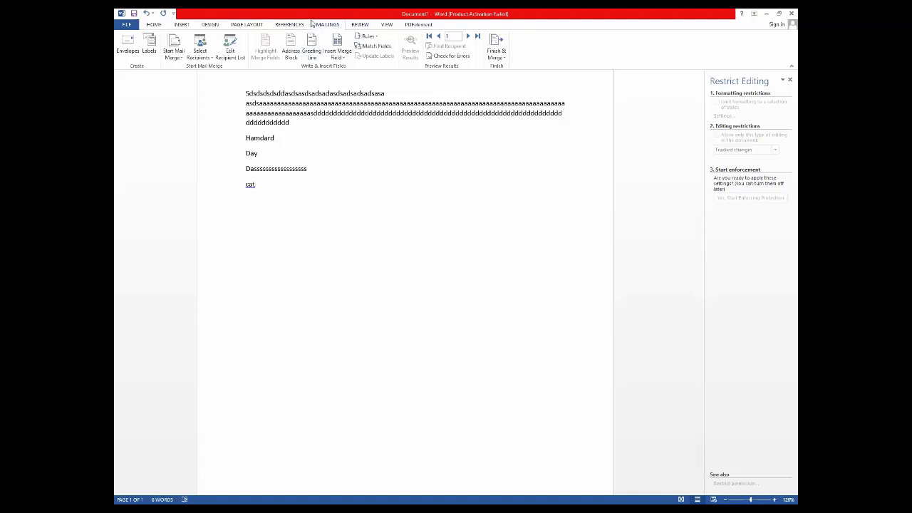
left_click(299, 26)
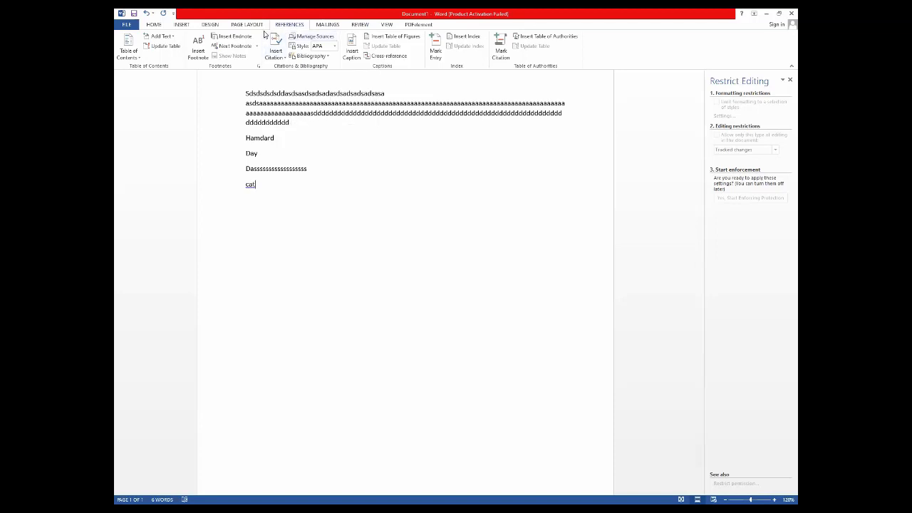
left_click(220, 27)
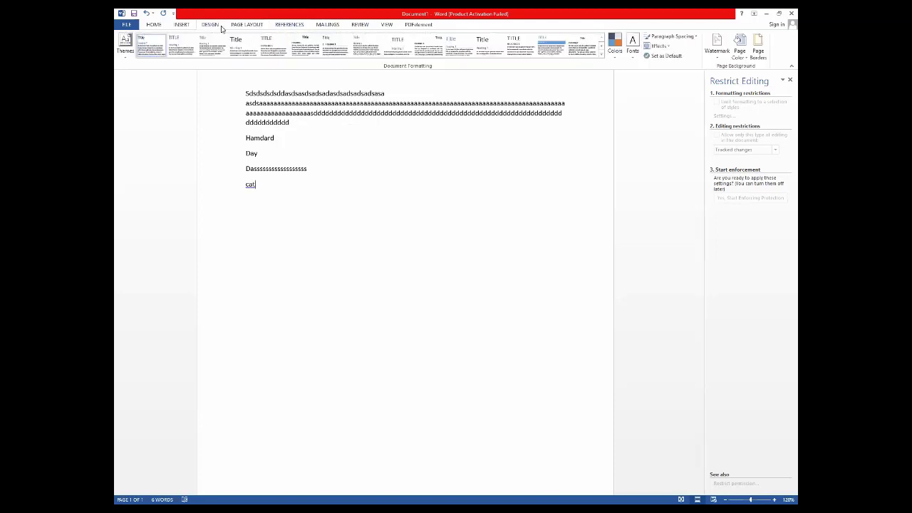
left_click(154, 24)
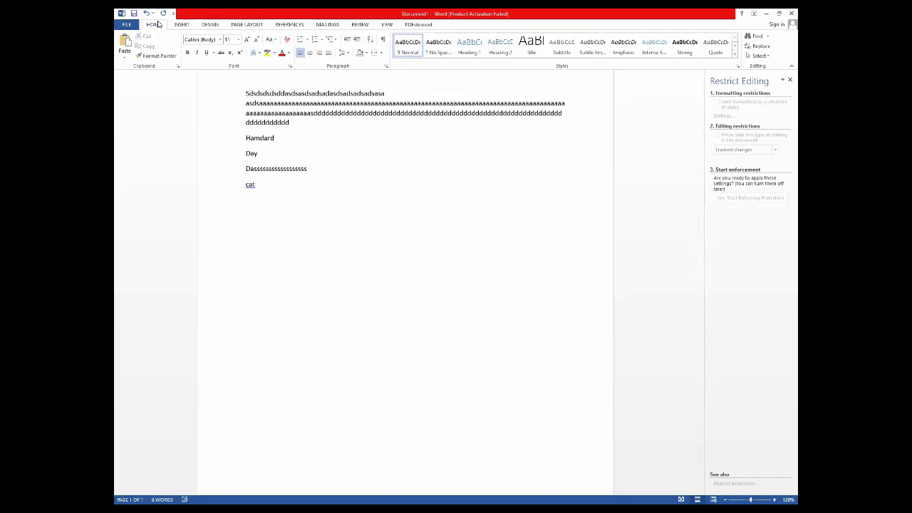
left_click(405, 24)
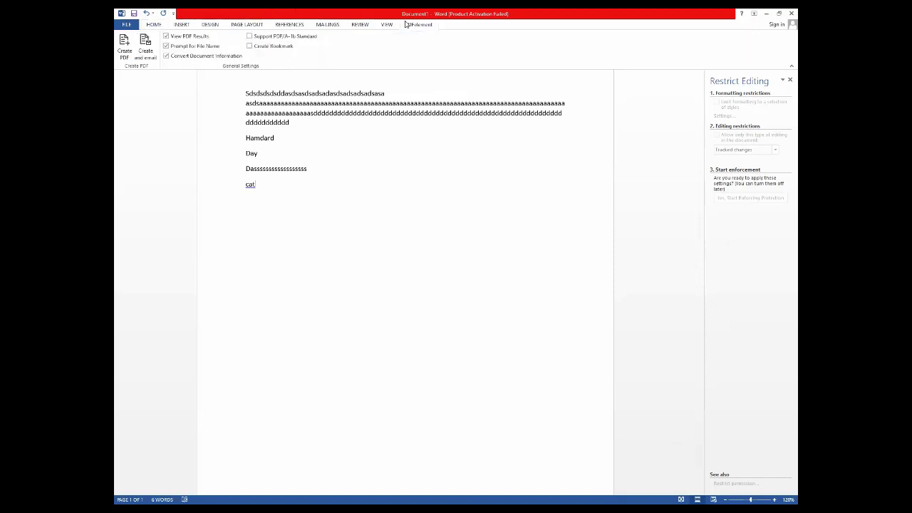
left_click(161, 24)
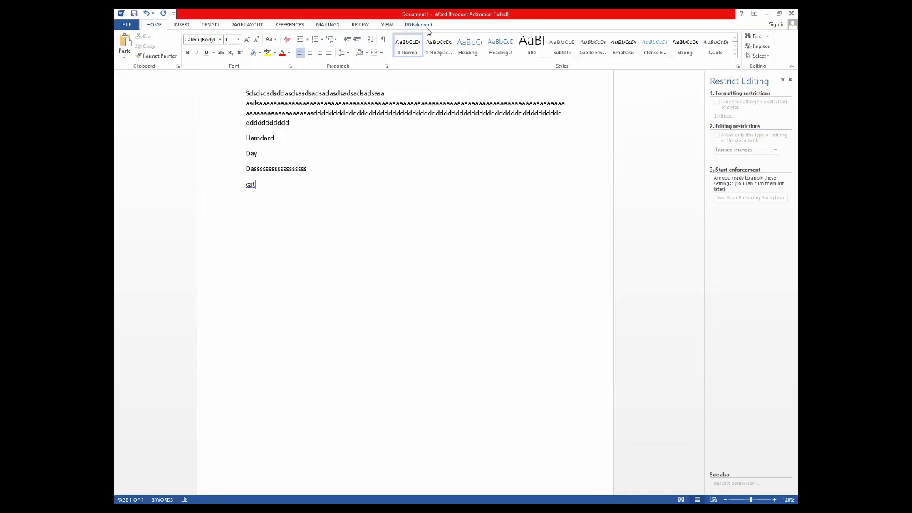
left_click(130, 25)
left_click(150, 111)
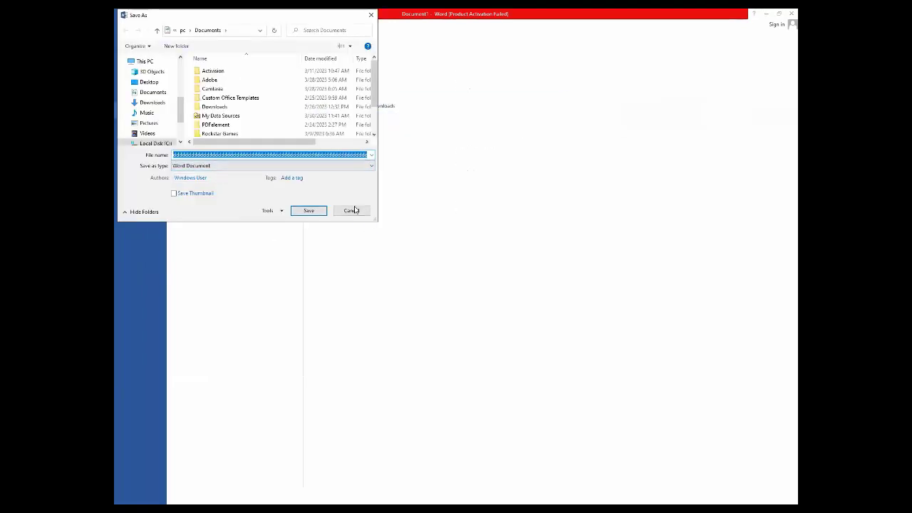
left_click(354, 209)
left_click(131, 23)
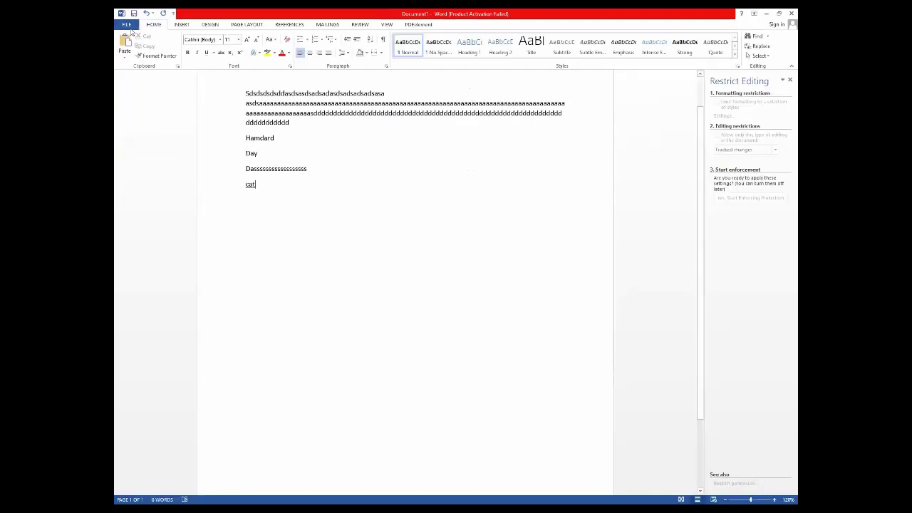
Save the document to the Desktop as a PDF, keeping the proposed file name and the Standard optimization.
left_click(127, 25)
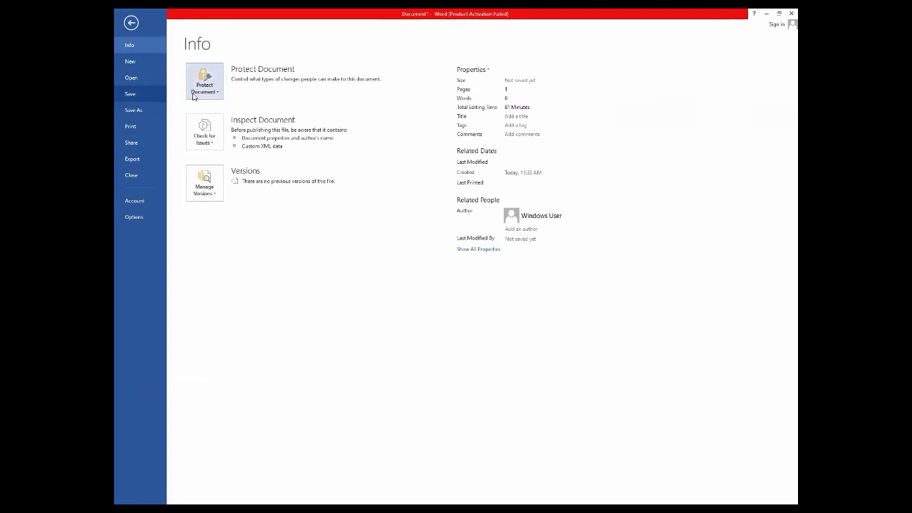
left_click(154, 117)
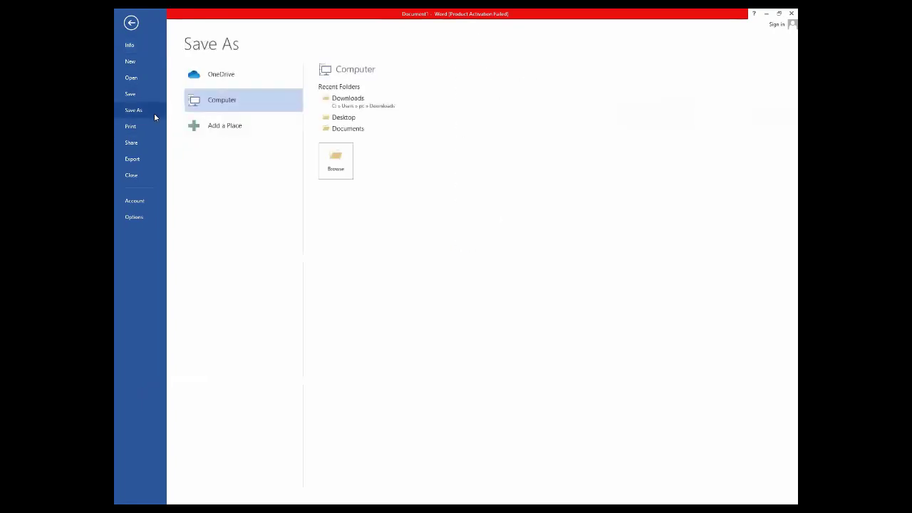
left_click(342, 169)
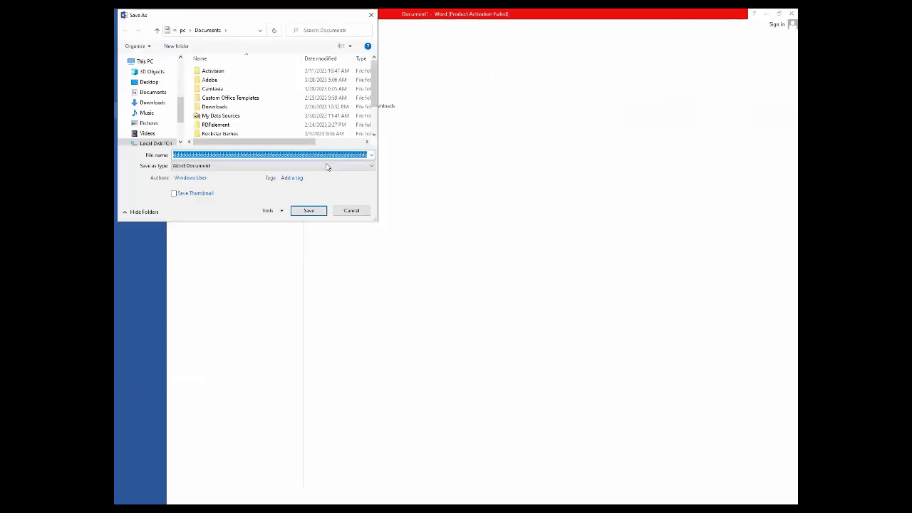
scroll(149, 107, "up", 2)
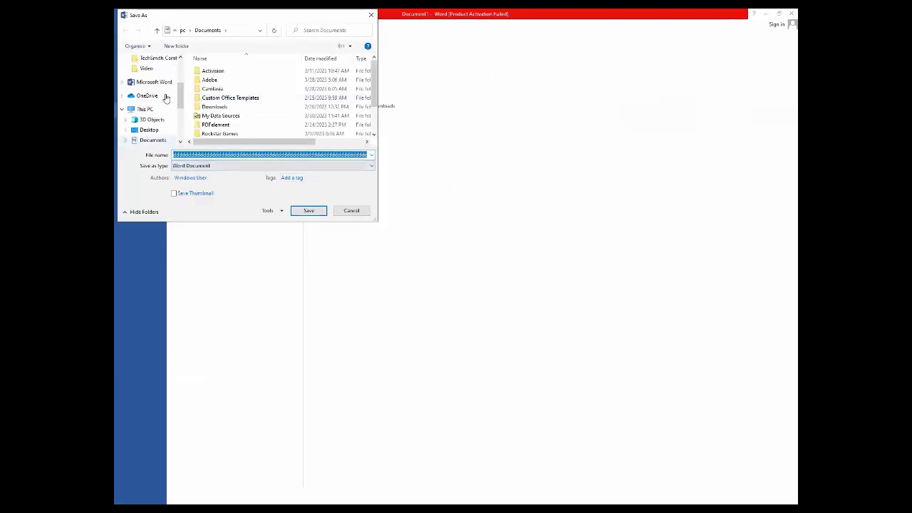
left_click(149, 129)
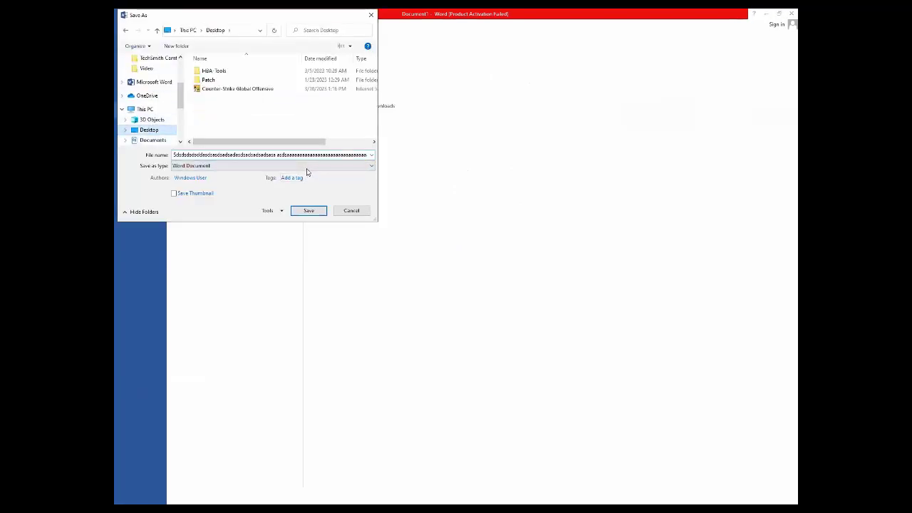
left_click(305, 168)
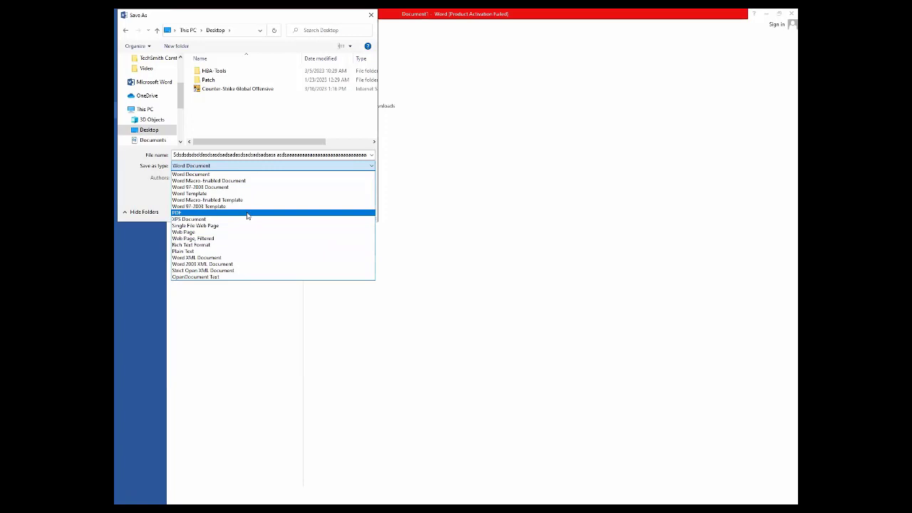
left_click(267, 216)
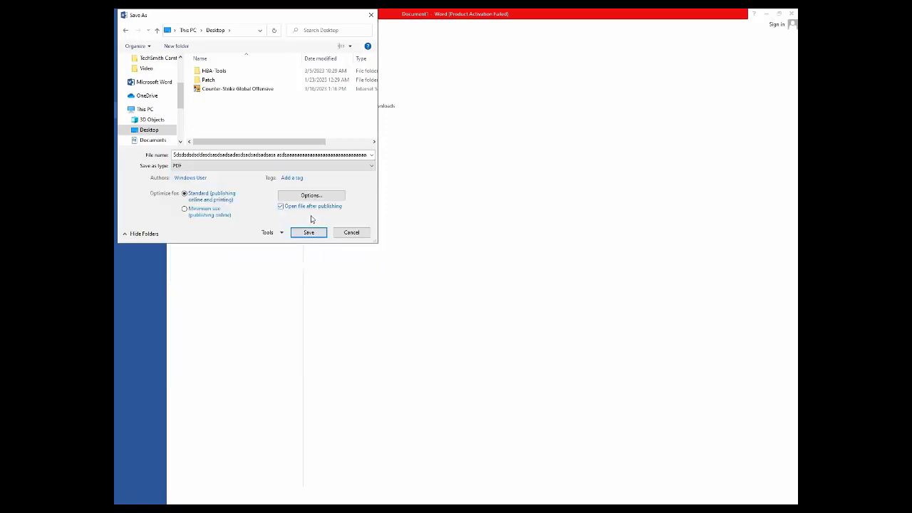
left_click(316, 232)
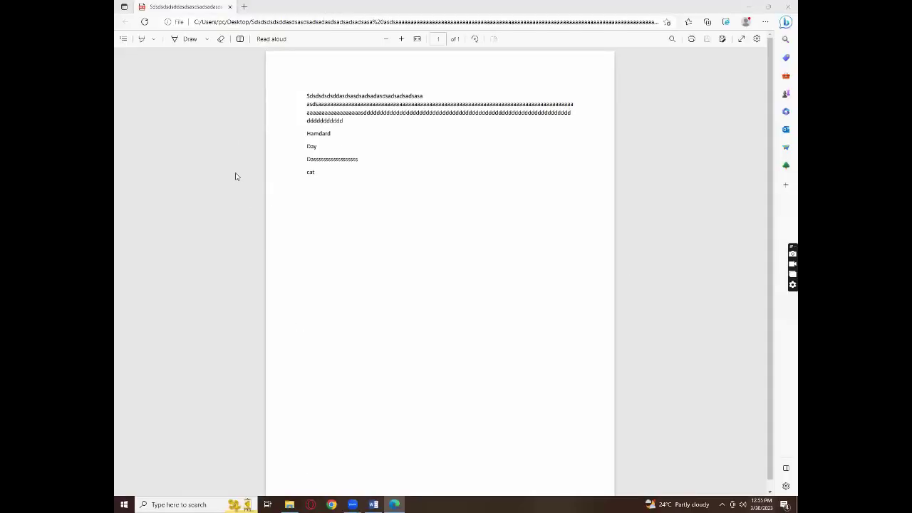
Look over the published PDF, close it, and reopen it from its file on the Windows desktop.
scroll(285, 76, "down", 1)
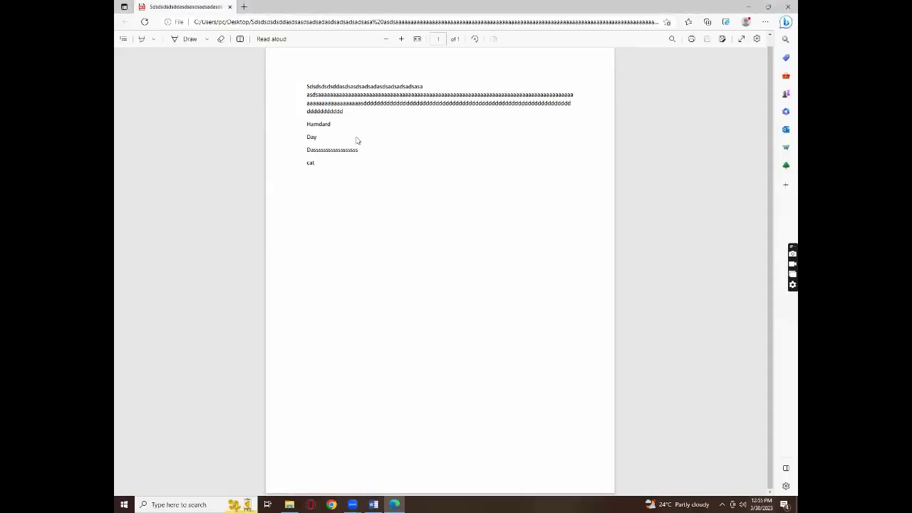
scroll(314, 199, "up", 1)
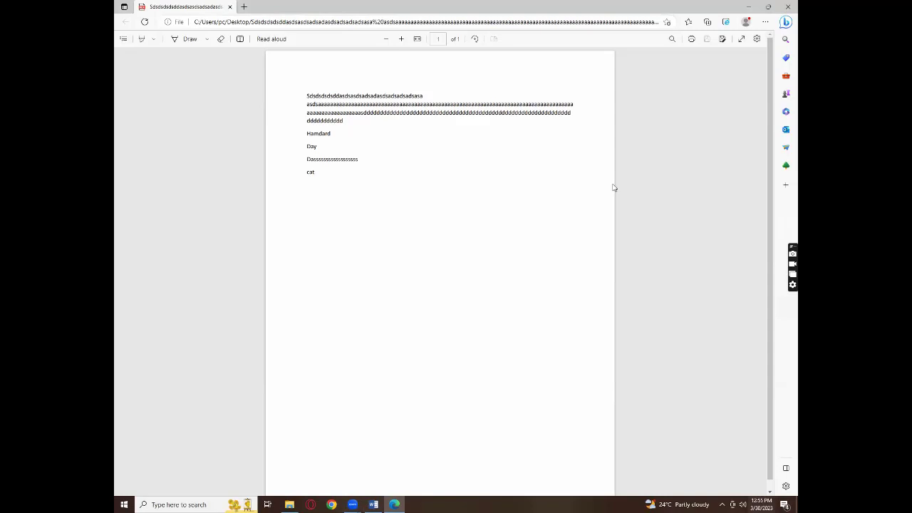
left_click(788, 6)
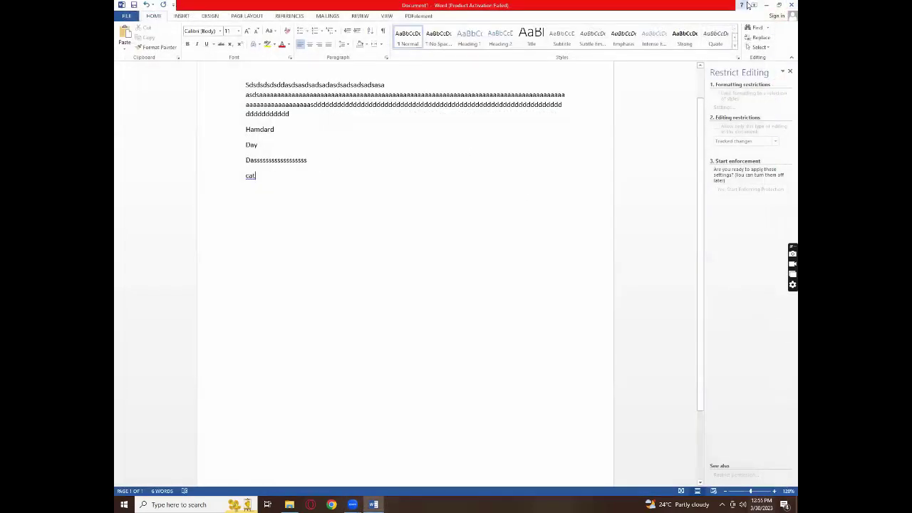
left_click(766, 5)
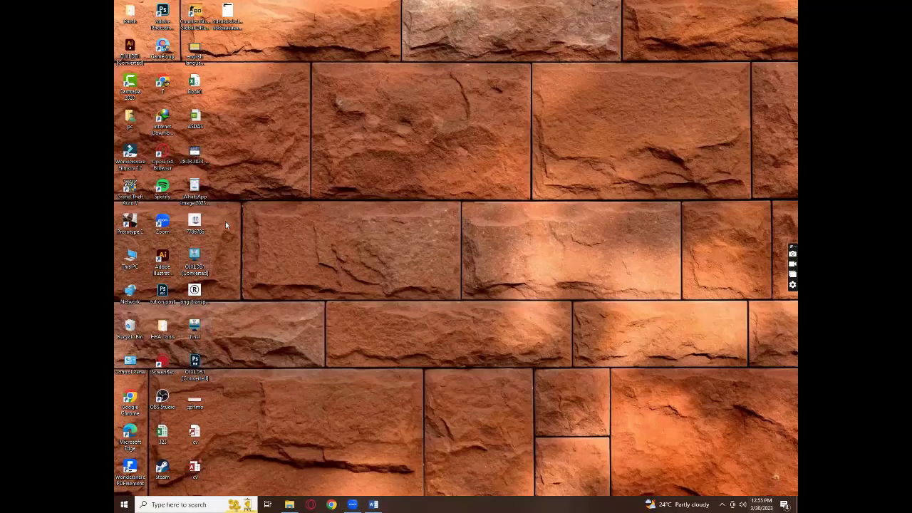
double_click(221, 12)
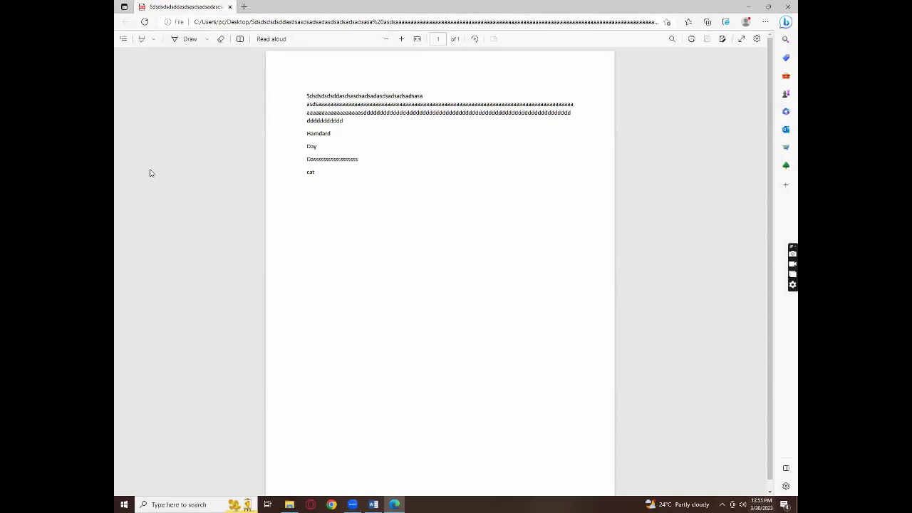
Draw a thin blue freehand scribble over the PDF text, view it in the print preview, and erase it.
left_click(199, 40)
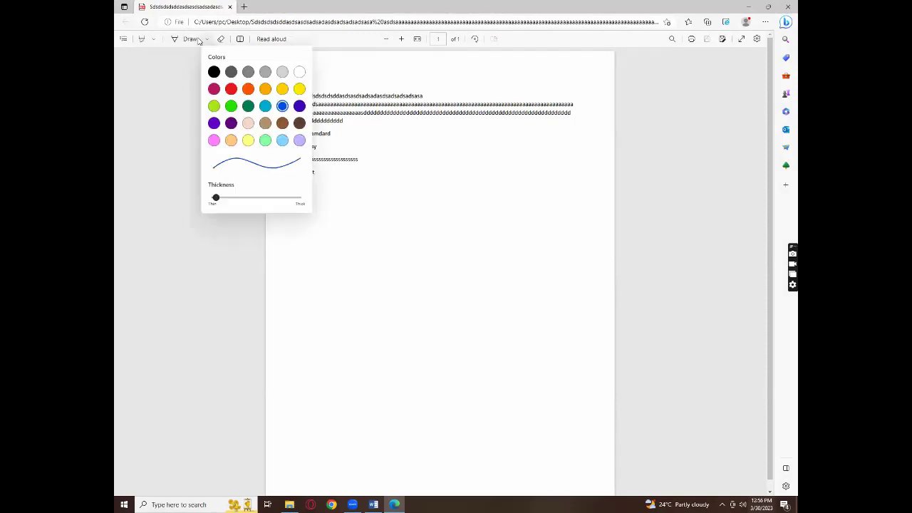
left_click(188, 40)
mouse_move(375, 104)
left_mouse_down()
mouse_move(356, 135)
mouse_move(479, 137)
mouse_move(470, 113)
left_mouse_up()
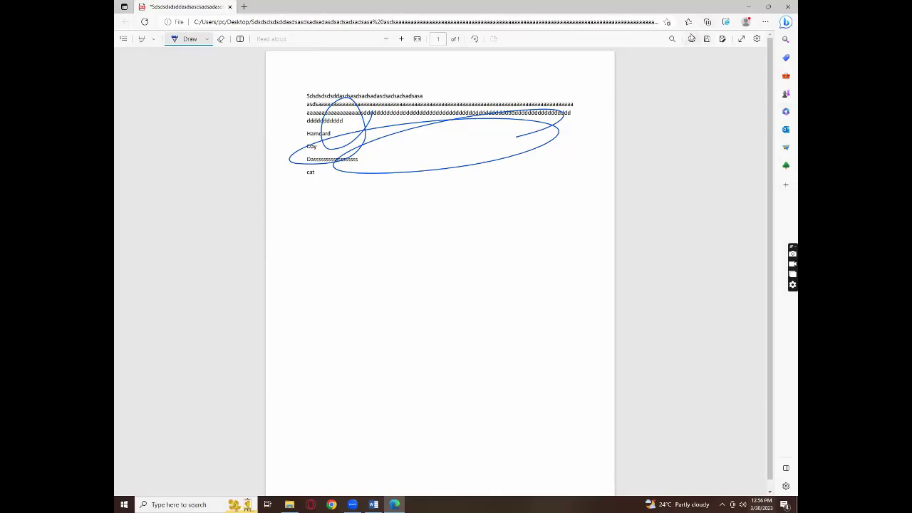
left_click(692, 40)
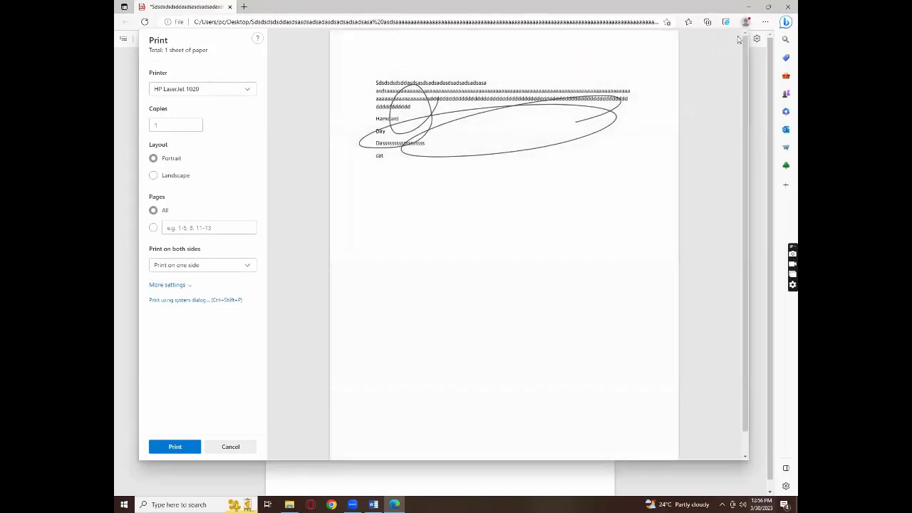
key("Escape")
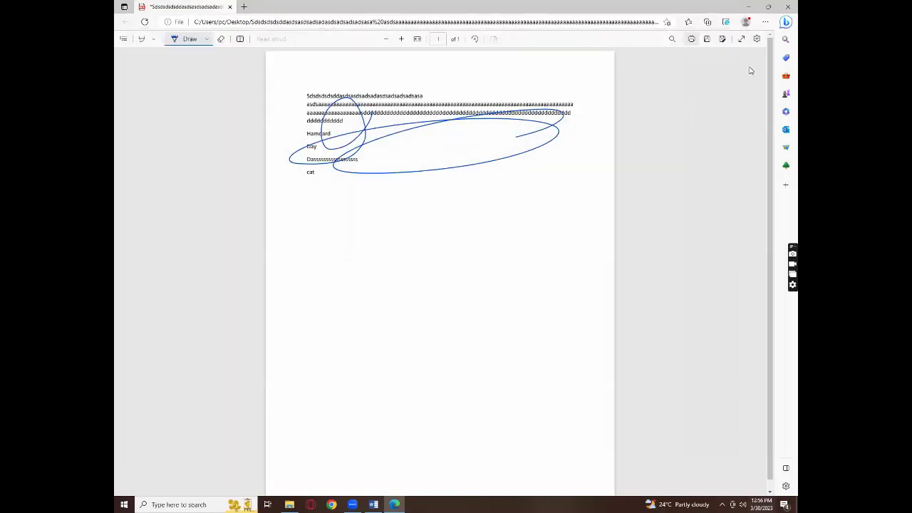
left_click(221, 39)
left_click(347, 146)
Add a text annotation reading "sadsdsa" beside the word "cat" on the PDF page.
left_click(239, 38)
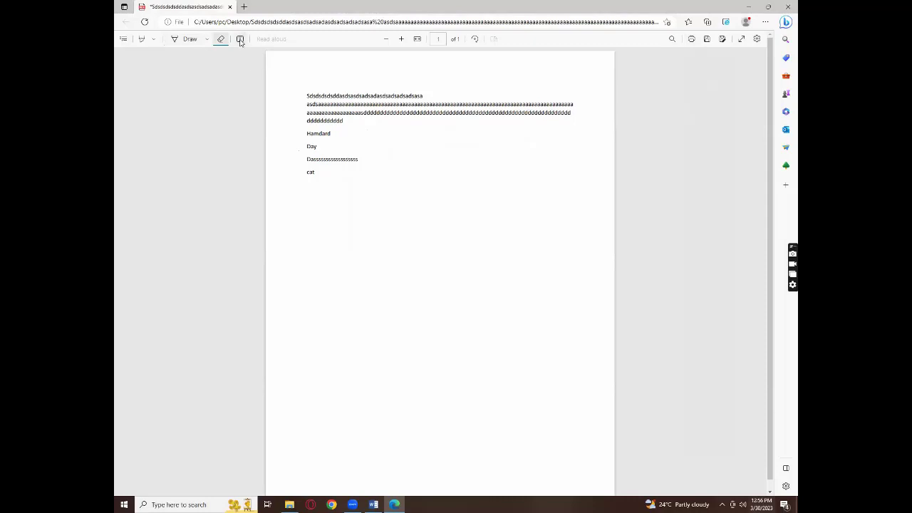
left_click(324, 171)
type("sadsdsa")
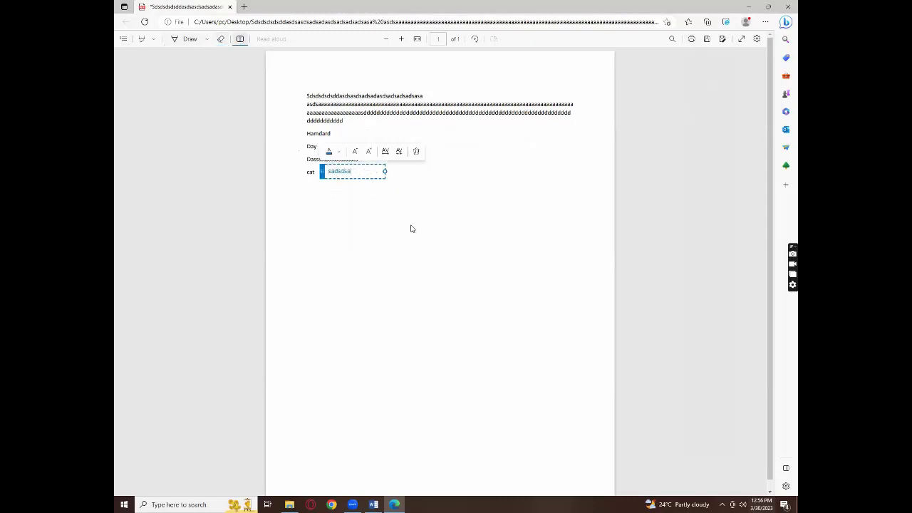
left_click(412, 225)
Add a second text annotation reading "assad" below the first one and colour it black.
left_click(342, 218)
type("assad")
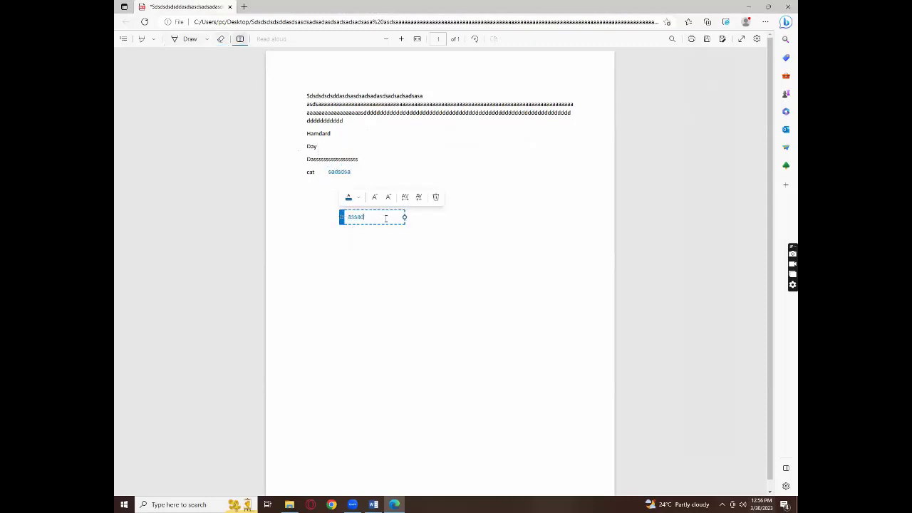
left_click(349, 197)
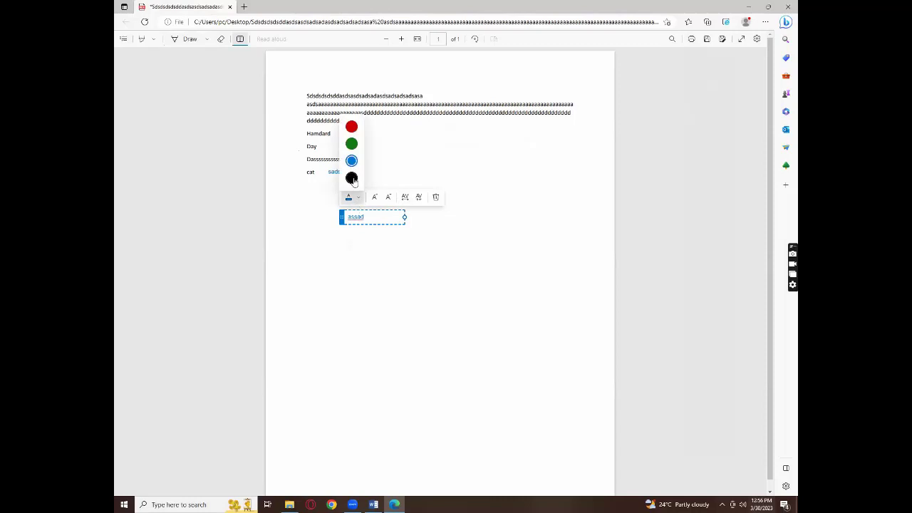
left_click(352, 178)
left_click(379, 241)
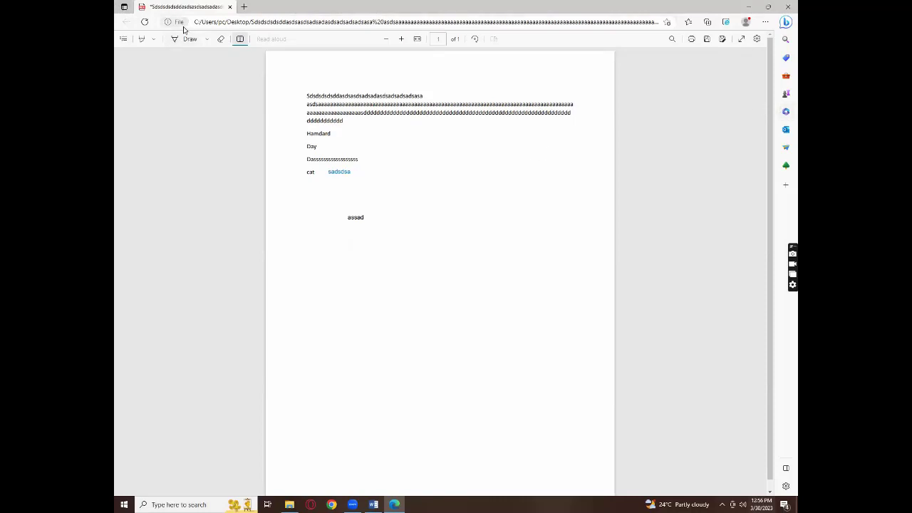
View the pen's colour and thickness choices and the PDF's table of contents, and hide the contents again.
left_click(207, 41)
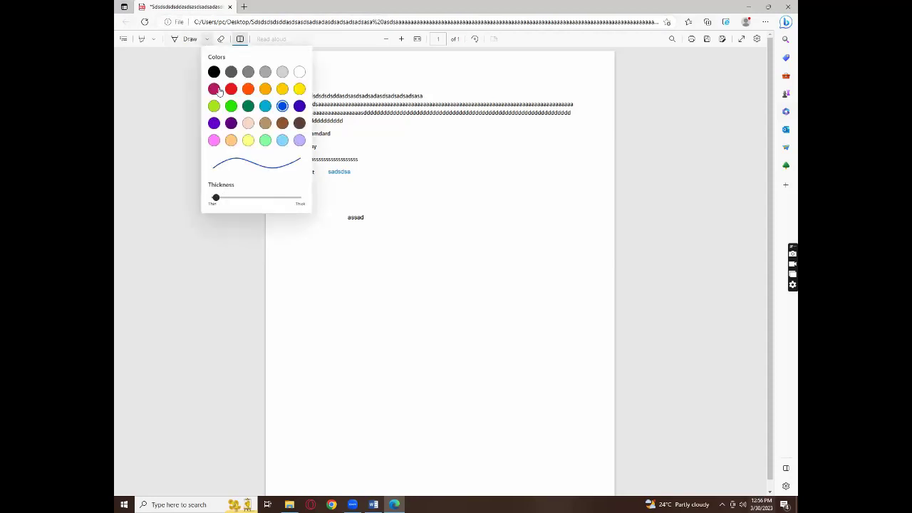
left_click(188, 40)
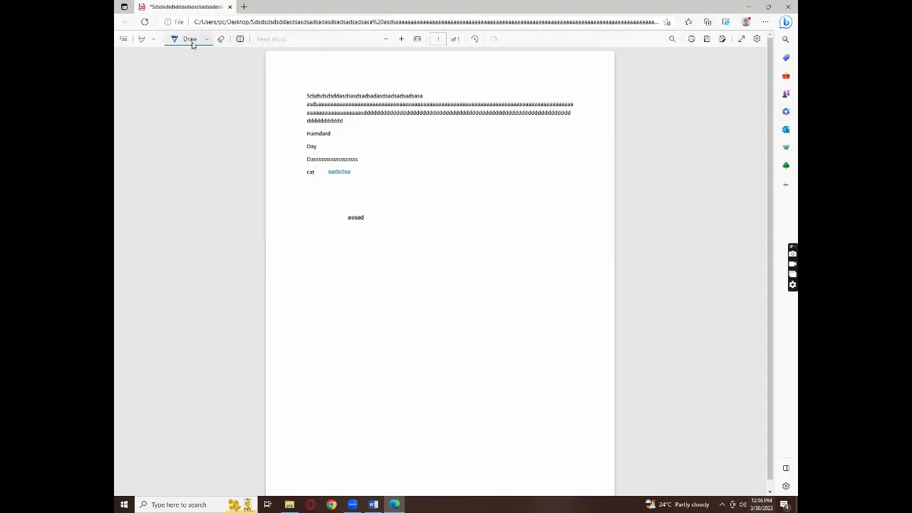
left_click(124, 40)
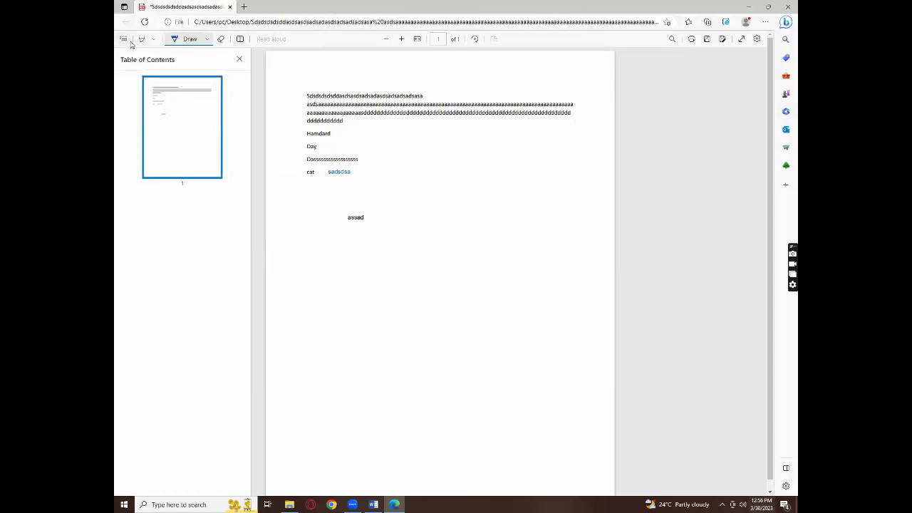
left_click(124, 39)
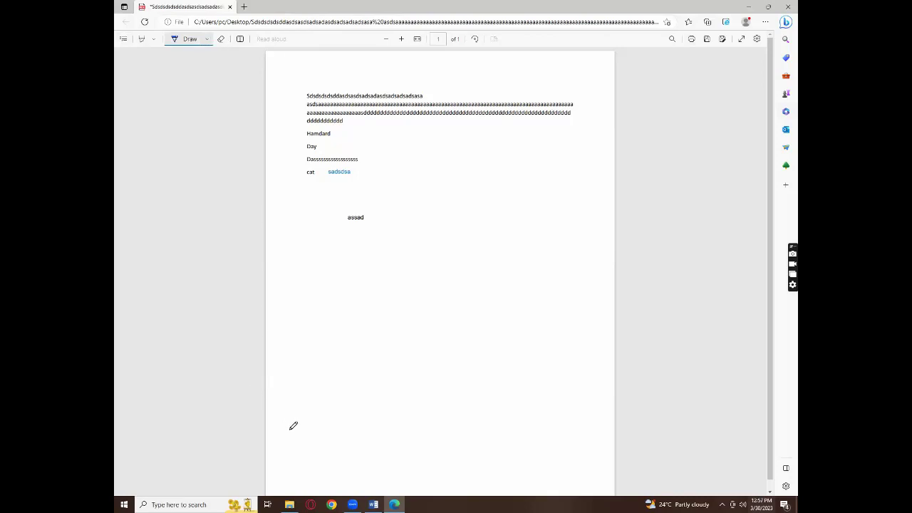
Switch to the Word document, insert the registered trademark PNG from the Downloads folder, and delete the text above "cat".
left_click(370, 504)
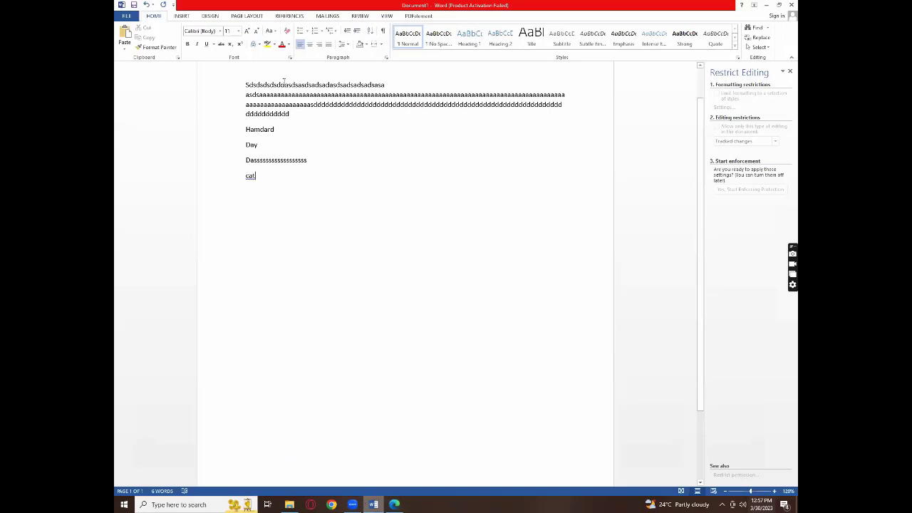
scroll(424, 240, "up", 1)
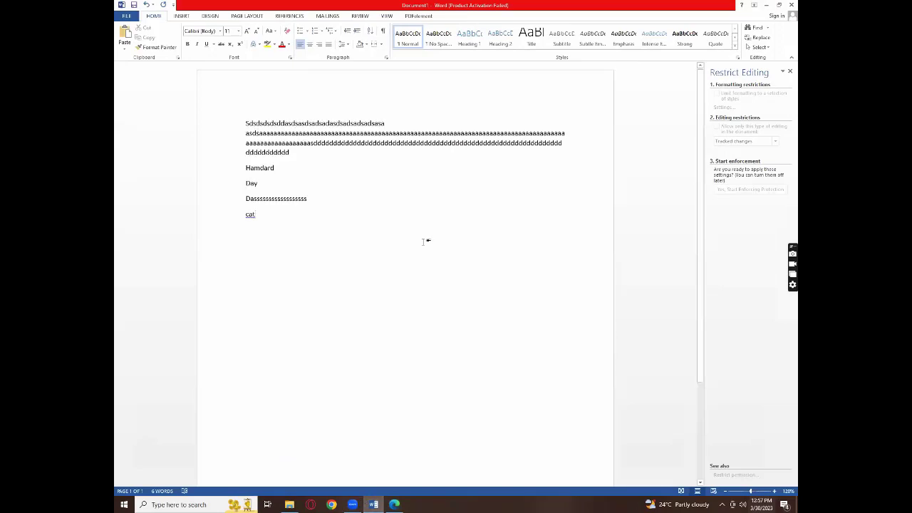
left_click(182, 16)
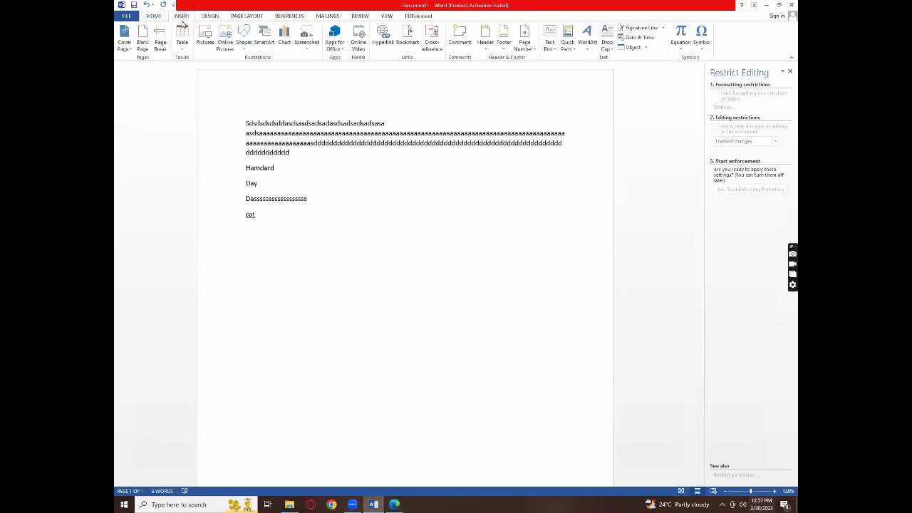
left_click(204, 35)
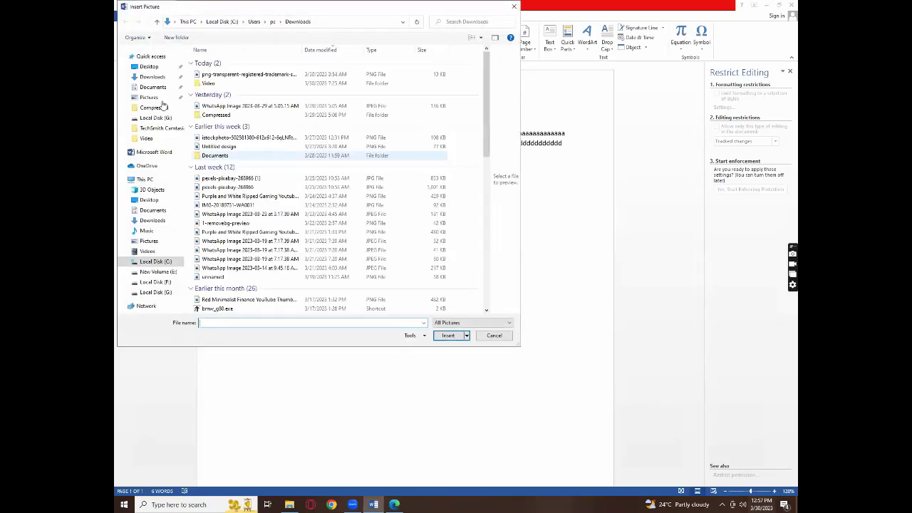
left_click(213, 75)
double_click(212, 76)
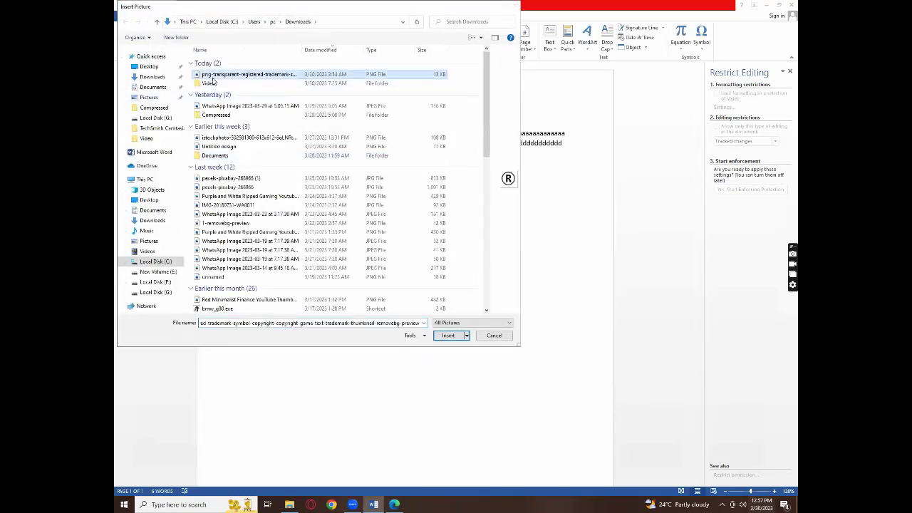
left_click_drag(236, 157, 300, 208)
key("Delete")
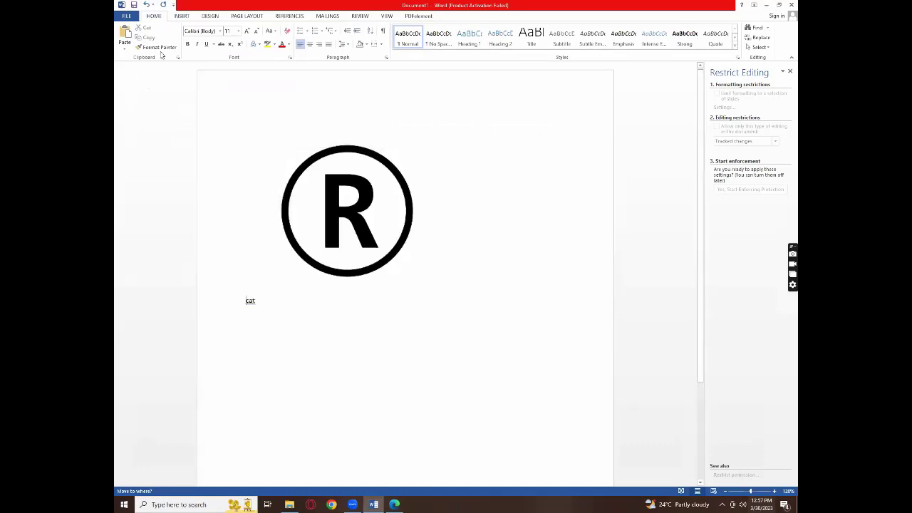
Save the document as a PDF named "cat" on the Desktop.
left_click(126, 16)
left_click(133, 101)
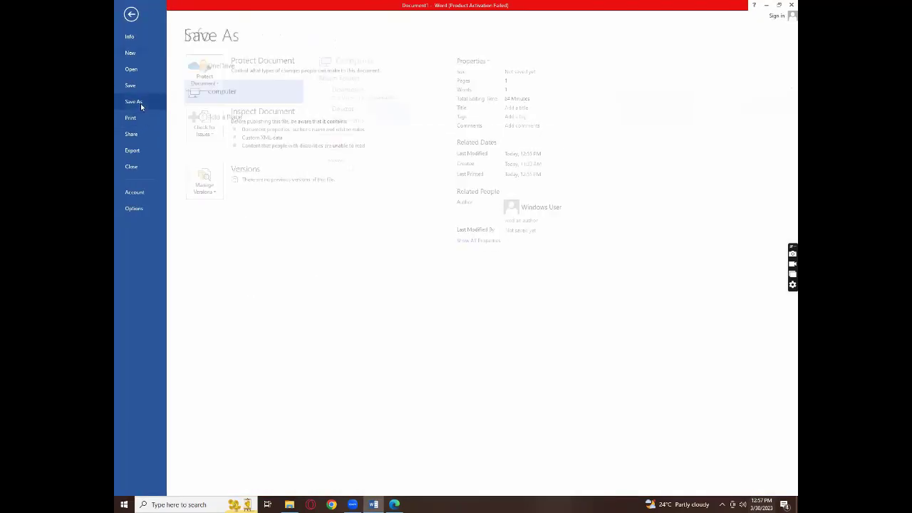
left_click(336, 166)
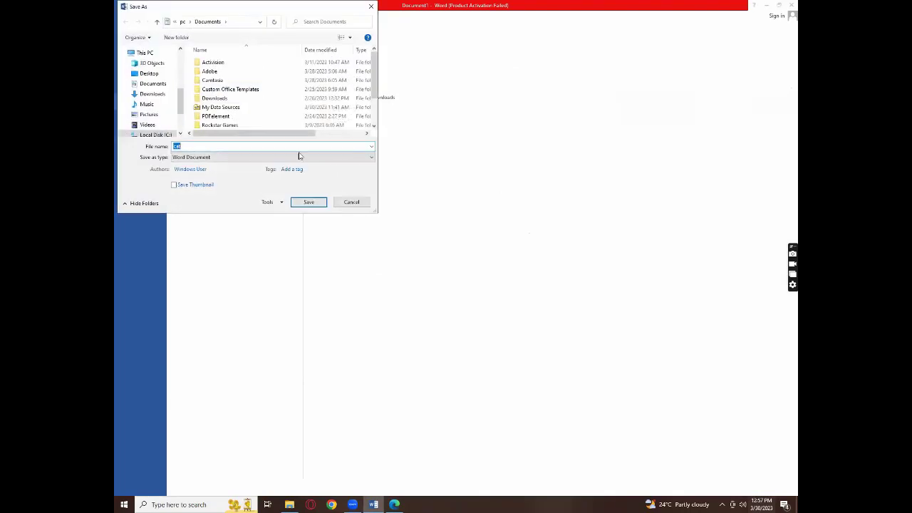
left_click(300, 157)
left_click(260, 203)
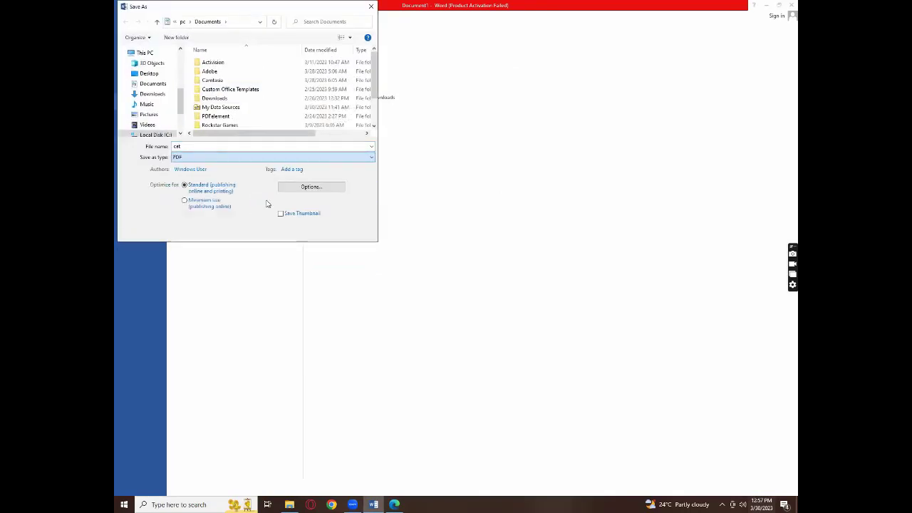
left_click(149, 74)
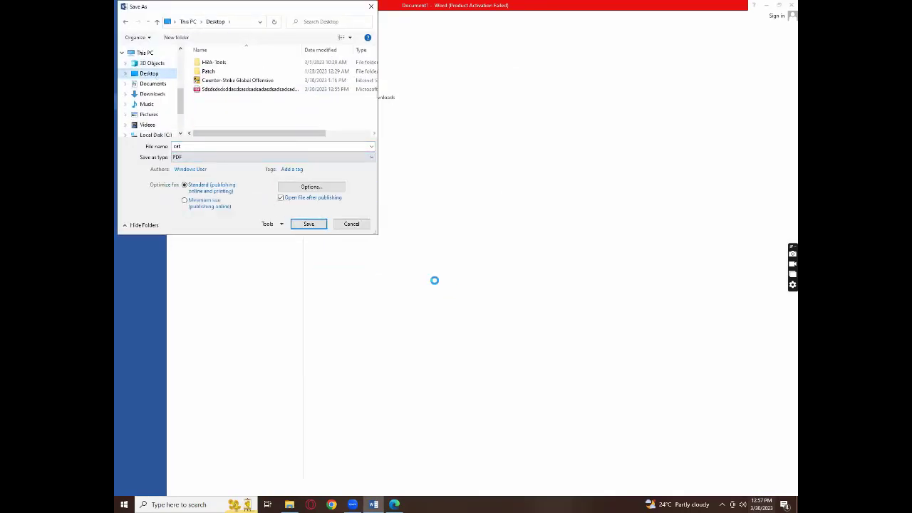
left_click(311, 225)
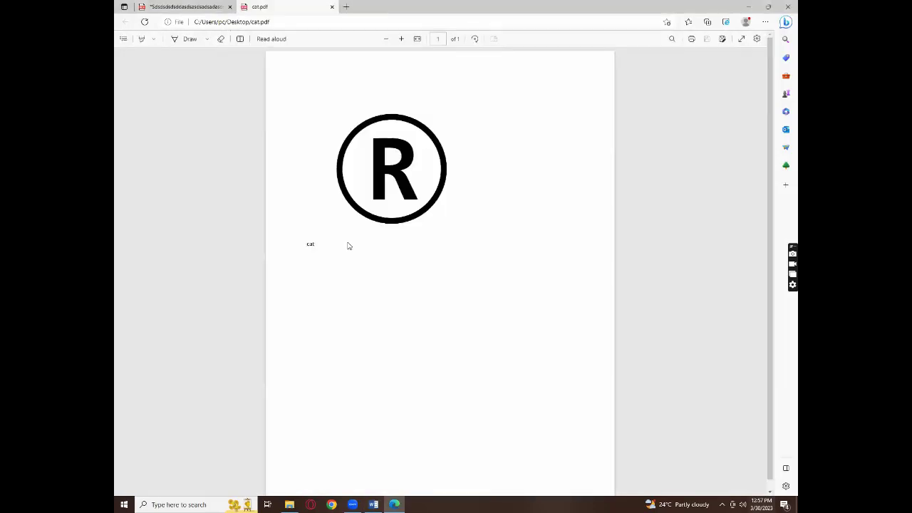
Examine the registered trademark image in cat.pdf at several high zoom levels.
left_click(401, 39)
left_click(401, 39)
left_click(401, 38)
left_click(401, 39)
left_click(401, 39)
left_click(401, 39)
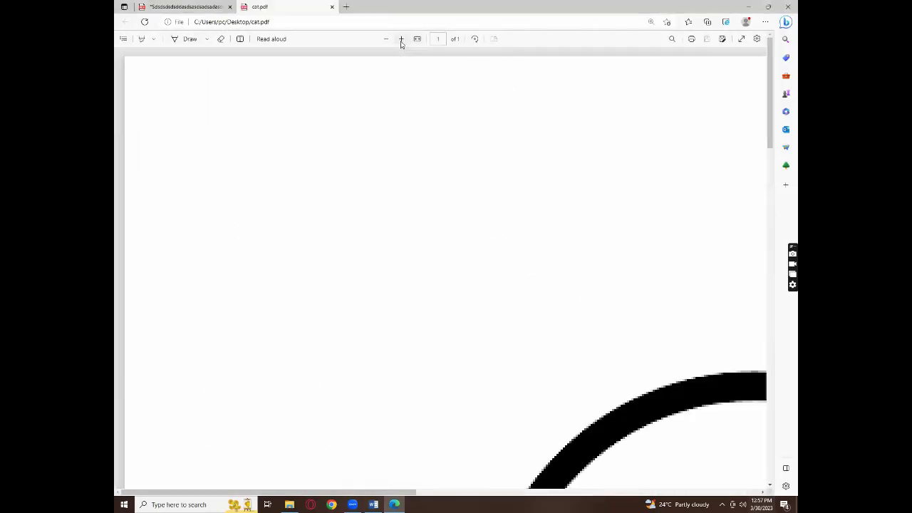
scroll(499, 346, "down", 5)
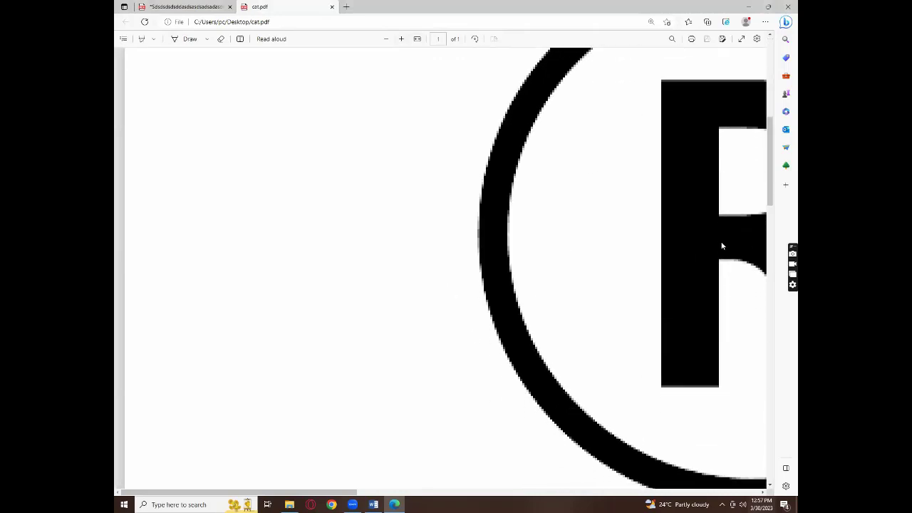
left_click(386, 39)
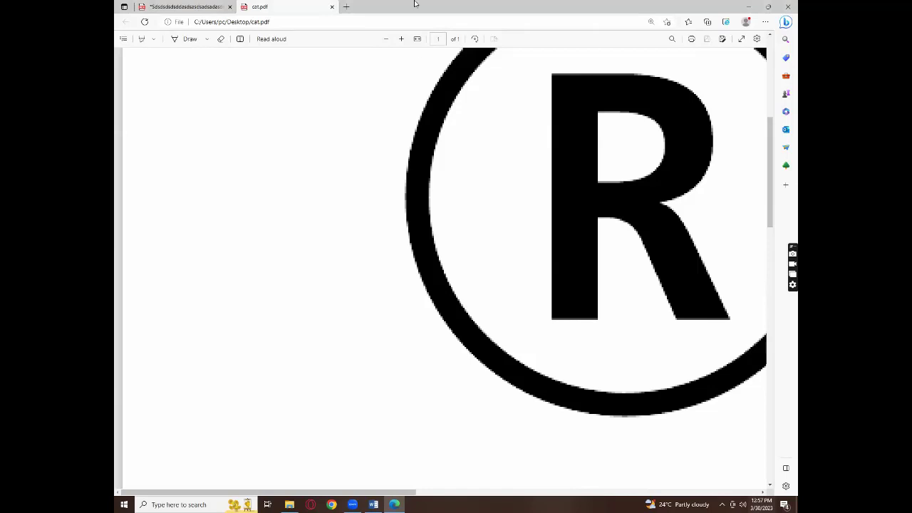
left_click(386, 38)
left_click(387, 39)
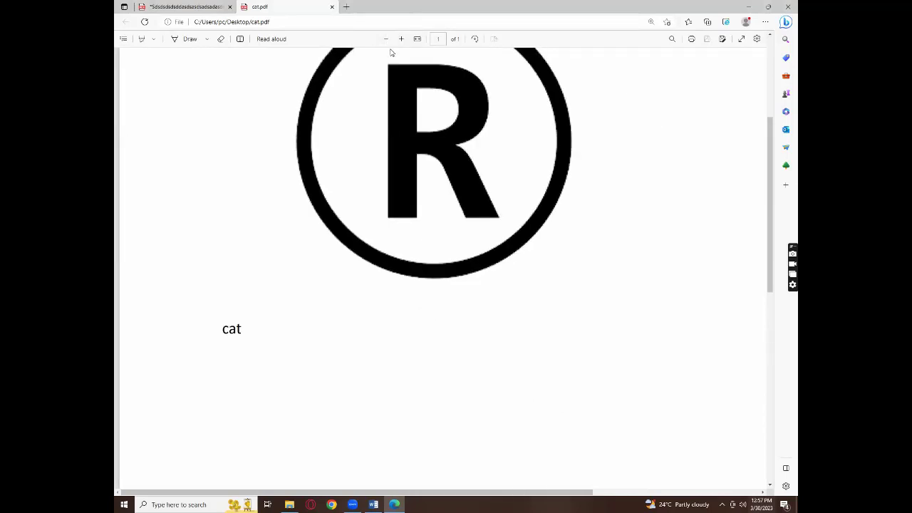
left_click(401, 39)
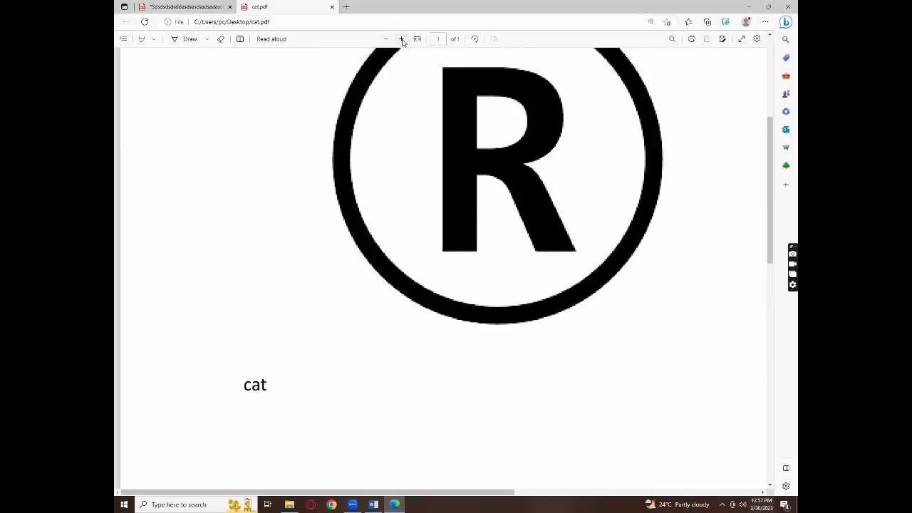
left_click(391, 42)
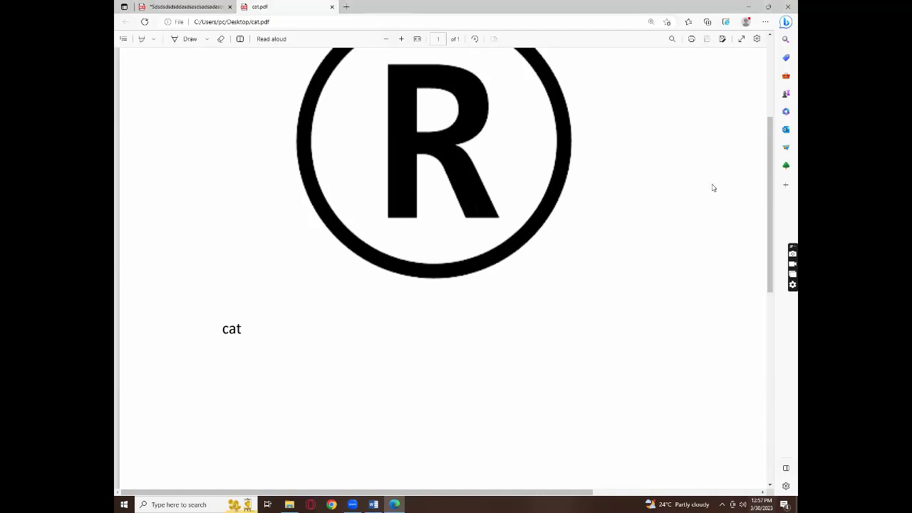
Magnify the PDF again and compare the image's edges with the word "cat" below it.
left_click(401, 40)
left_click(384, 40)
left_click(400, 40)
left_click(400, 39)
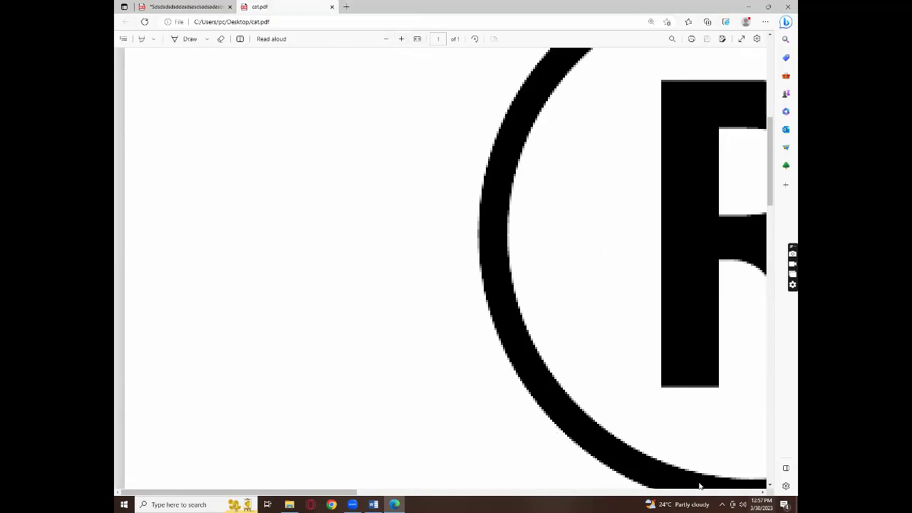
scroll(498, 121, "down", 5)
scroll(631, 161, "up", 5)
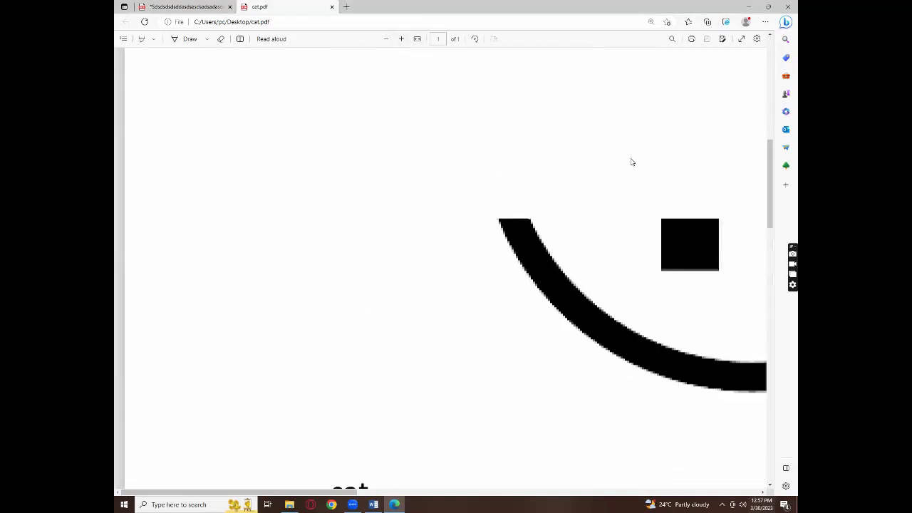
scroll(454, 268, "down", 5)
scroll(338, 71, "up", 1)
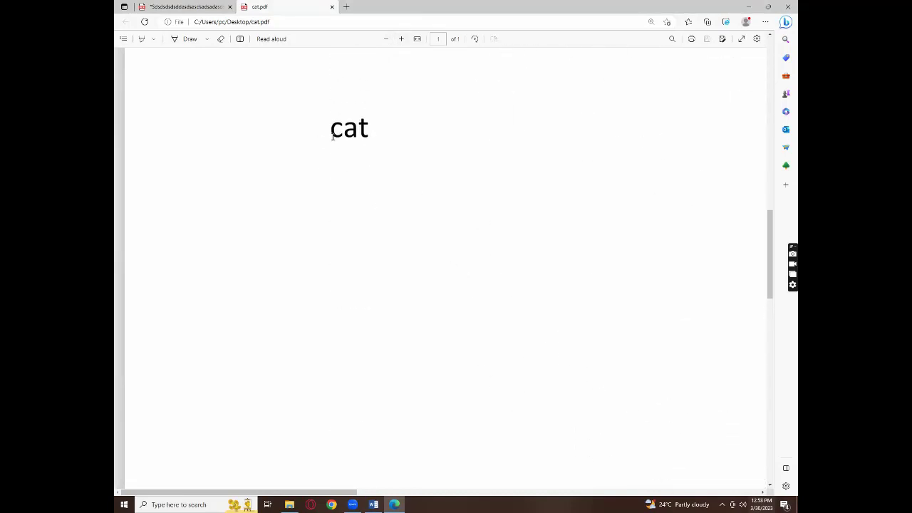
left_click_drag(332, 135, 374, 139)
left_click(394, 148)
Switch to the Word document and examine the trademark image and the word "cat" at high magnification.
key("alt+Tab")
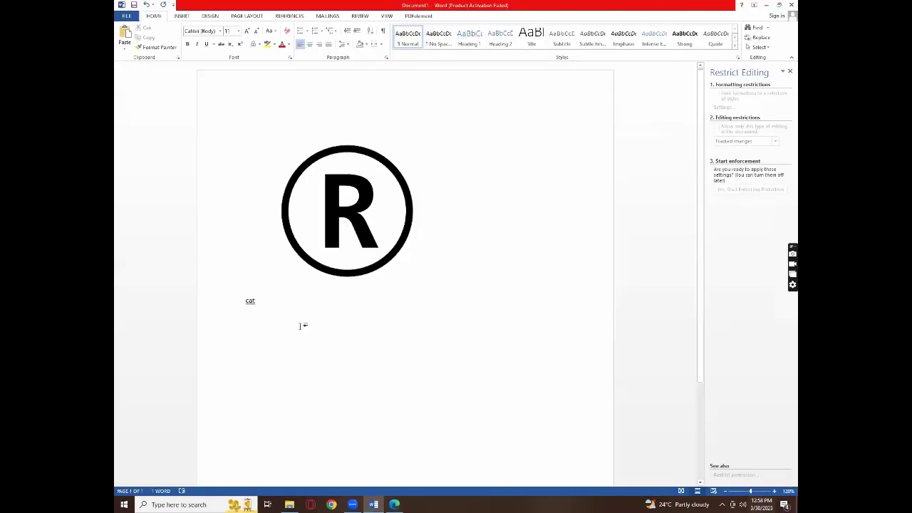
left_click(774, 492)
left_click(774, 492)
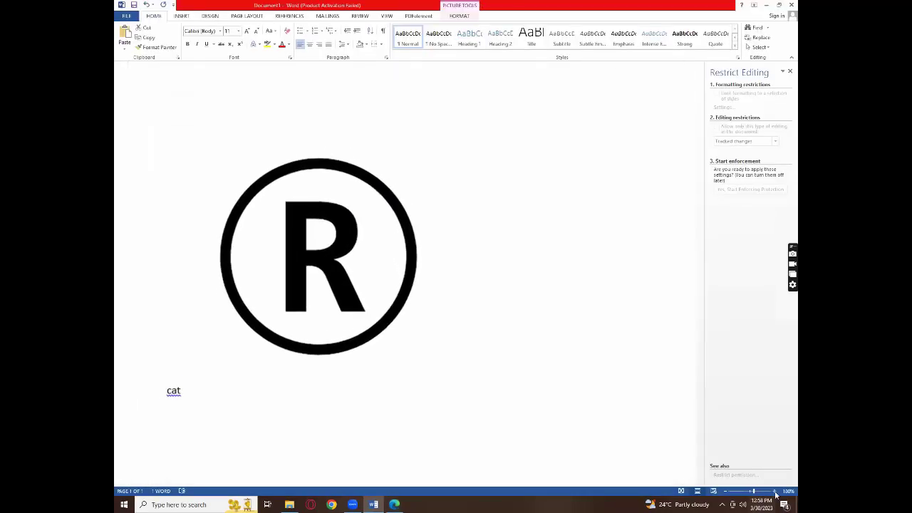
left_click(774, 491)
left_click(775, 491)
left_click(774, 492)
left_click(774, 491)
left_click(774, 492)
left_click(774, 492)
left_click(774, 492)
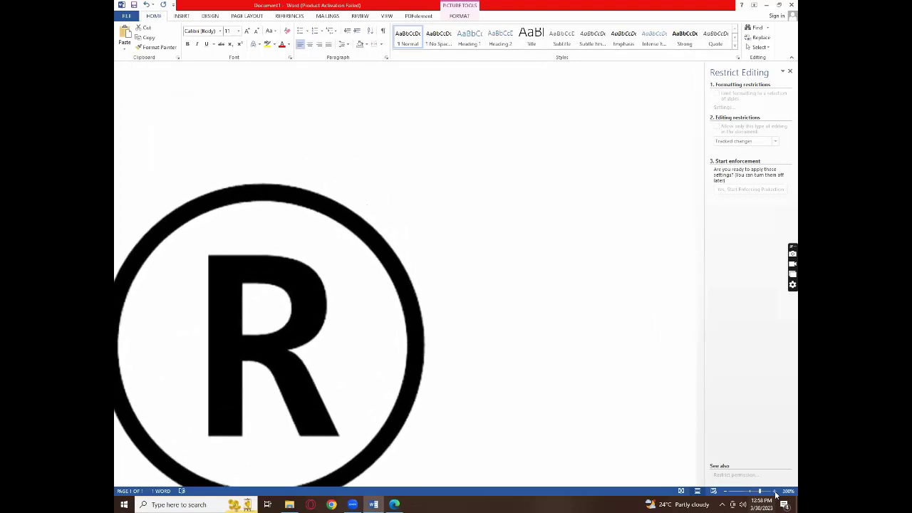
left_click(774, 491)
left_click(774, 491)
left_click(774, 492)
scroll(381, 360, "down", 8)
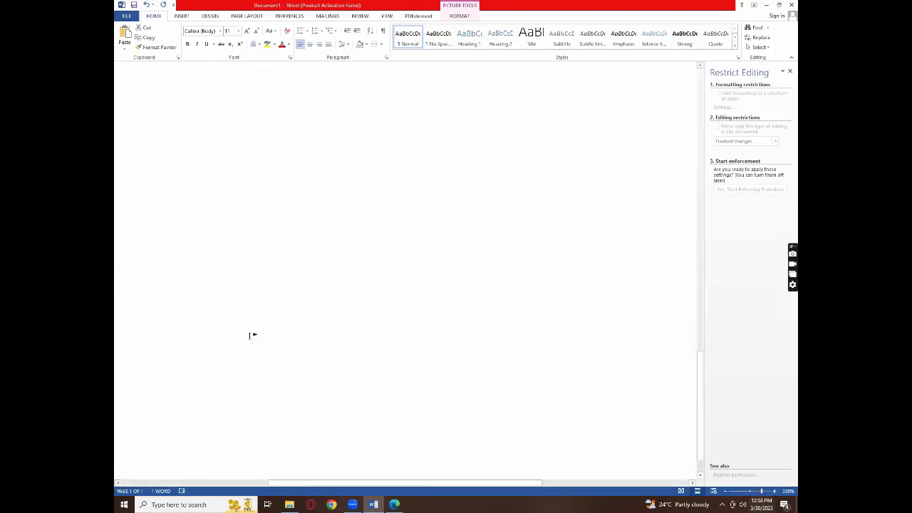
scroll(213, 277, "up", 3)
scroll(222, 274, "up", 3)
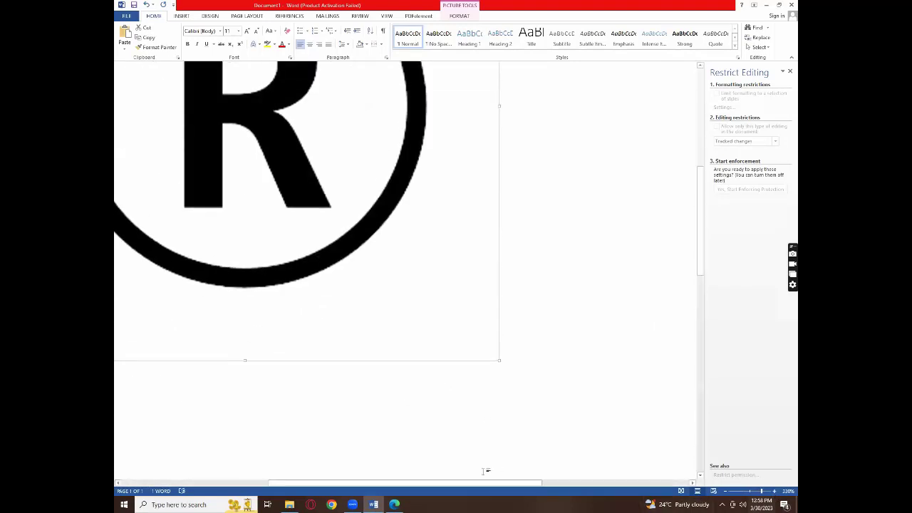
left_click_drag(510, 485, 384, 485)
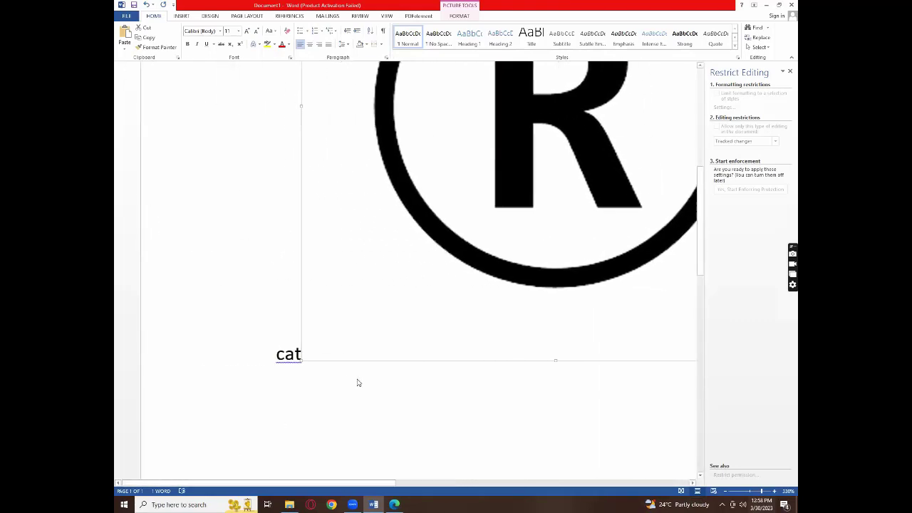
scroll(342, 385, "up", 3)
scroll(283, 393, "down", 3)
left_click(282, 393)
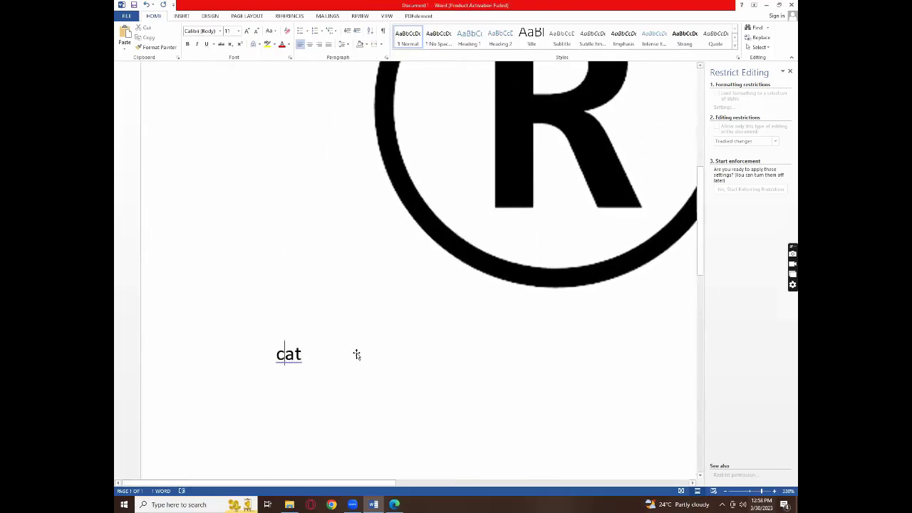
Magnify the Word page further and inspect the edges of the letter and circle in the trademark image.
left_click(775, 492)
left_click(774, 492)
left_click(775, 491)
left_click(774, 491)
left_click(774, 492)
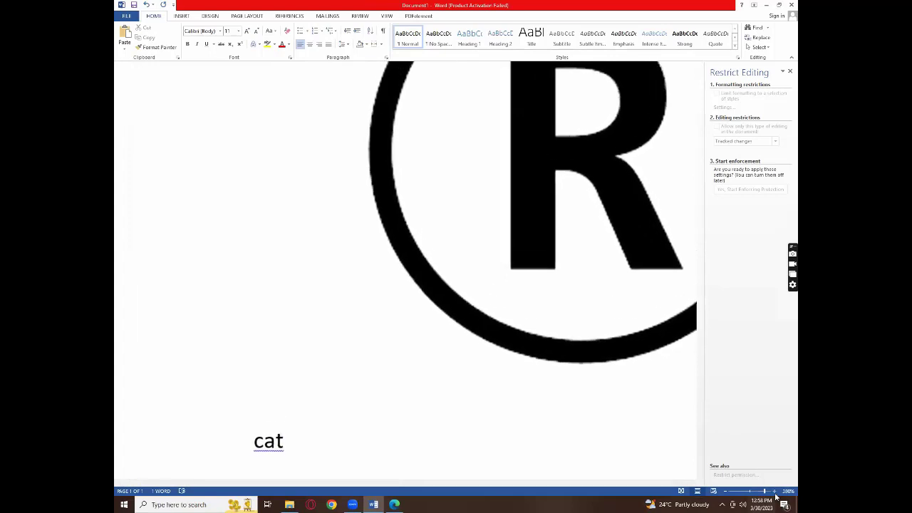
left_click(775, 491)
left_click(774, 491)
left_click(774, 491)
left_click(774, 491)
scroll(354, 396, "right", 5)
scroll(342, 370, "down", 3)
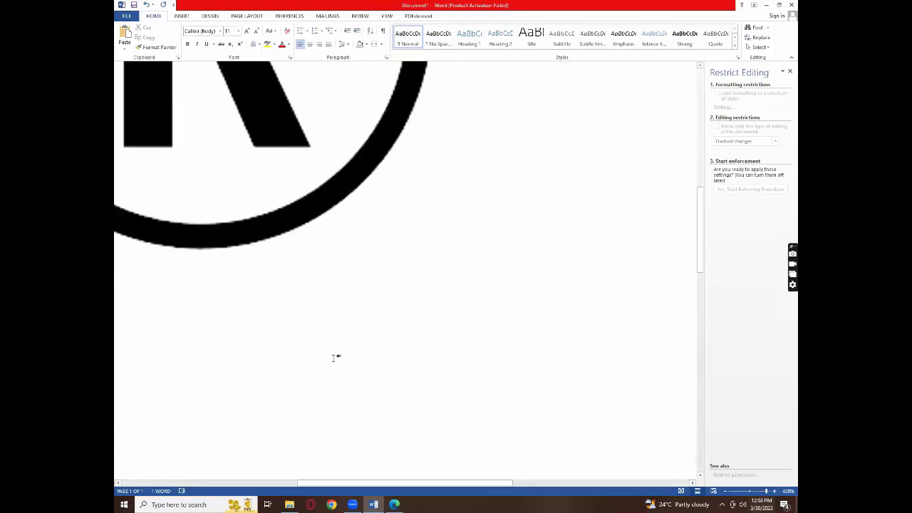
scroll(313, 335, "up", 5)
left_click(312, 327)
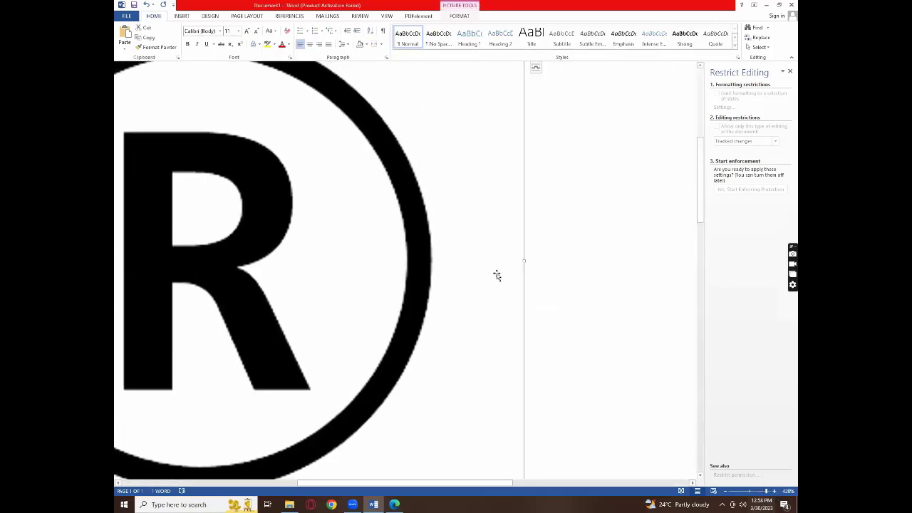
View the Word page at 10% zoom, and restore the zoom to 108%.
left_click(724, 493)
left_click(724, 492)
left_click(725, 492)
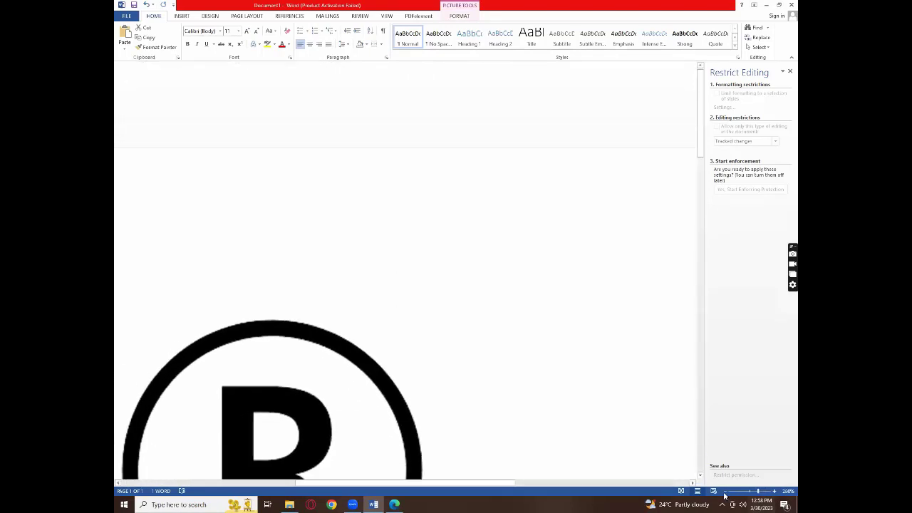
left_click(725, 492)
left_click(724, 492)
left_click(725, 492)
left_click(724, 492)
left_click(724, 492)
left_click(724, 492)
left_click(724, 493)
left_click(724, 492)
left_click(724, 492)
left_click(724, 492)
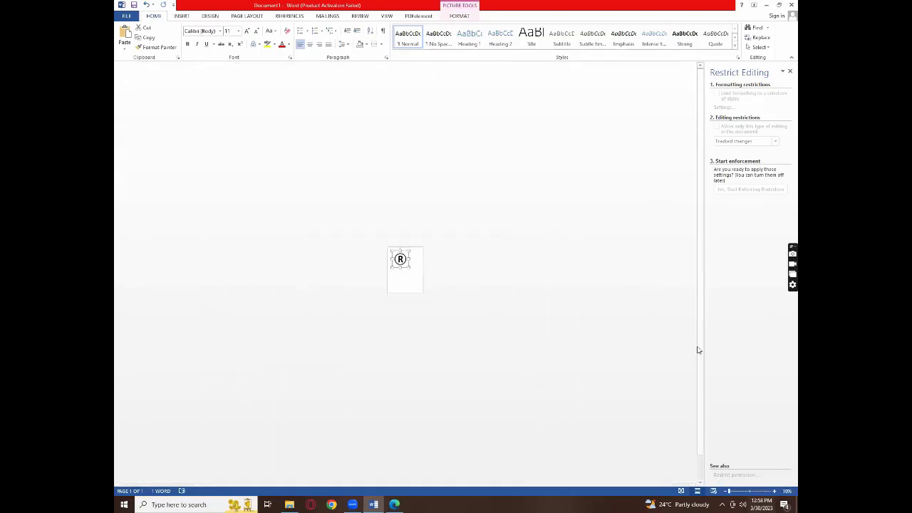
left_click_drag(752, 491, 749, 492)
left_click(530, 402)
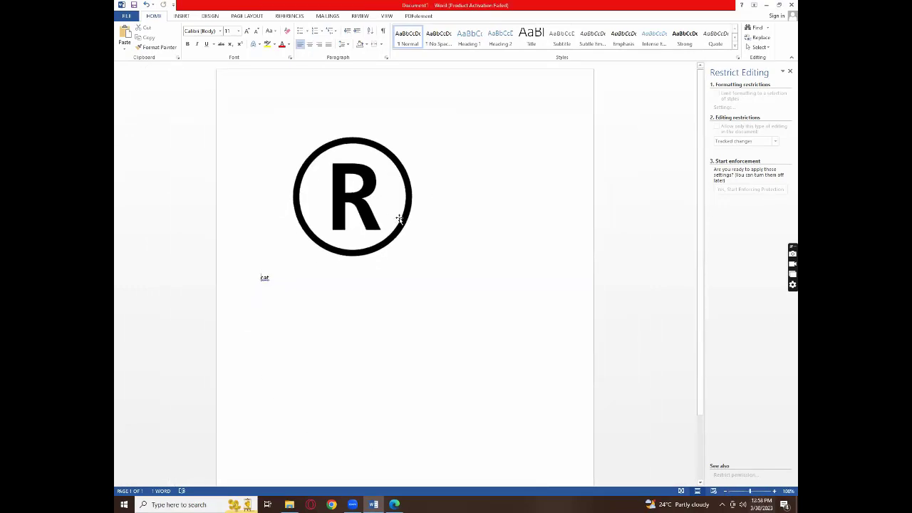
Delete the registered trademark image and the word "cat", leaving the page empty.
scroll(399, 218, "down", 2)
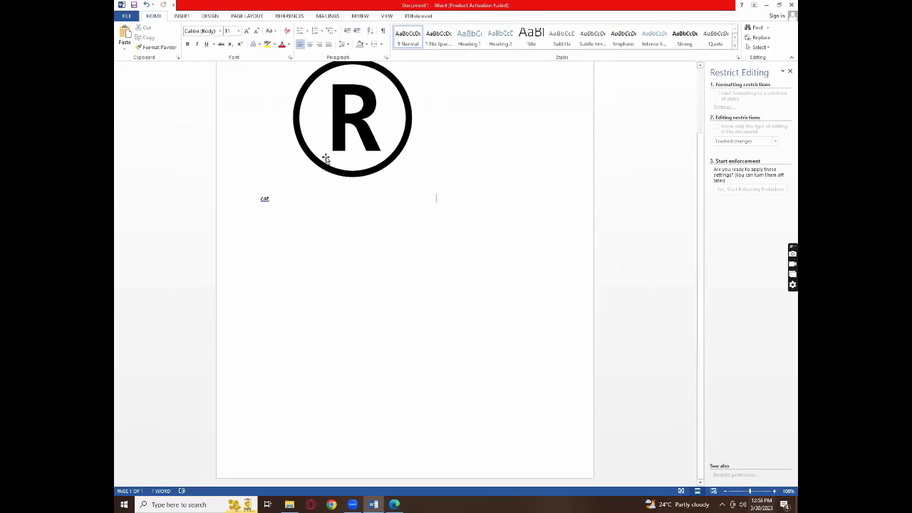
key("BackSpace")
double_click(265, 74)
key("Delete")
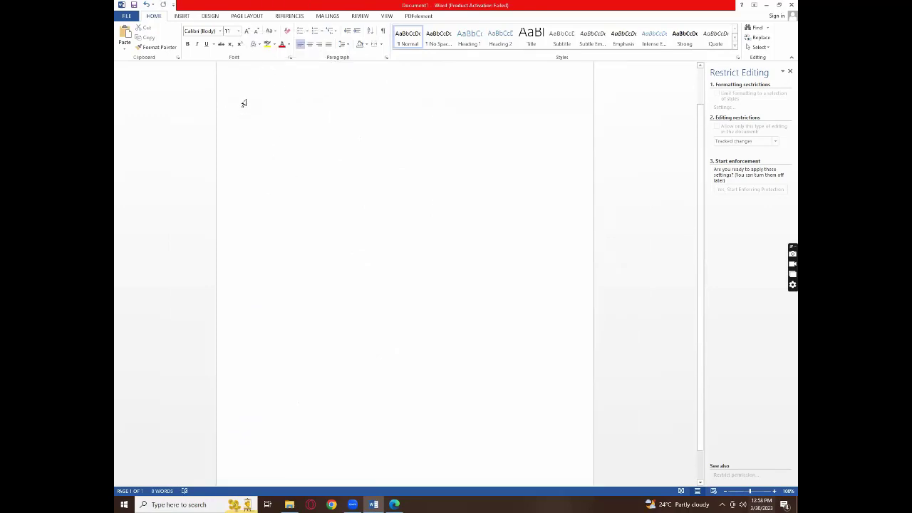
left_click(131, 16)
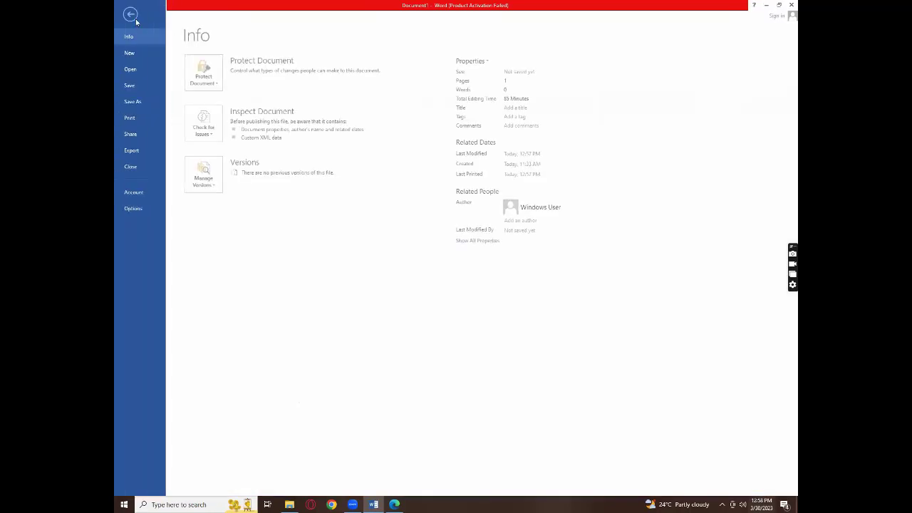
left_click(189, 86)
left_click(190, 84)
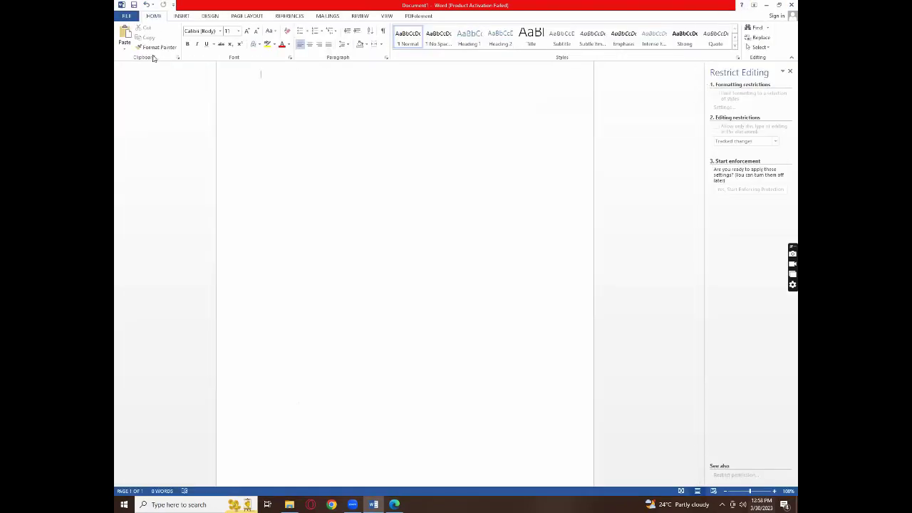
Save the empty document to the Desktop as Doc1 in Word 97-2003 Document format.
left_click(127, 16)
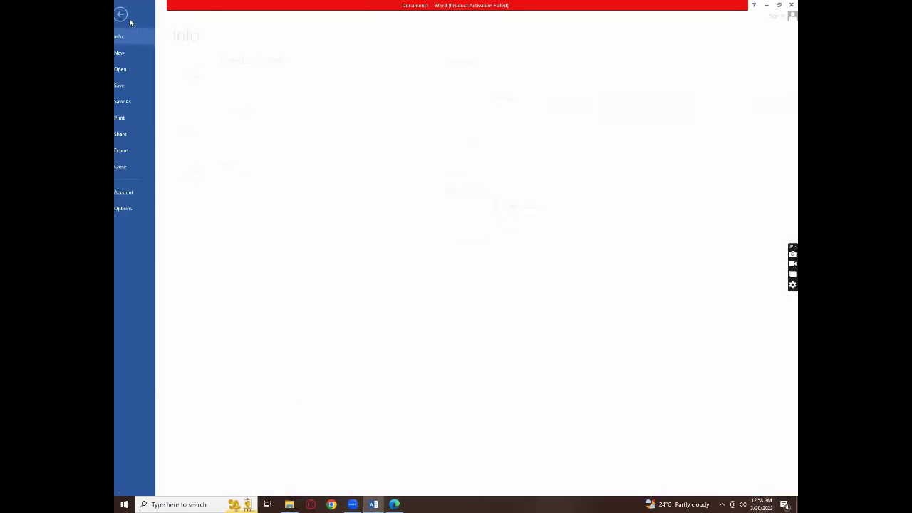
left_click(134, 102)
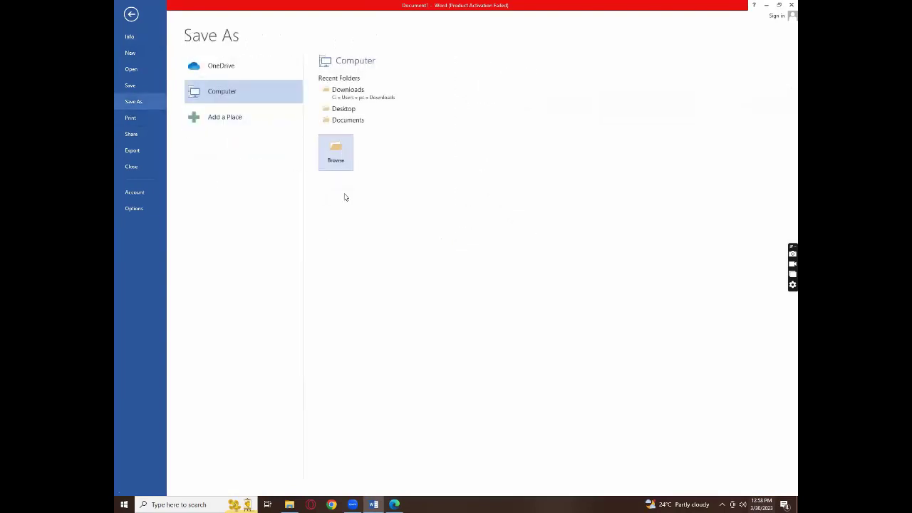
left_click(267, 146)
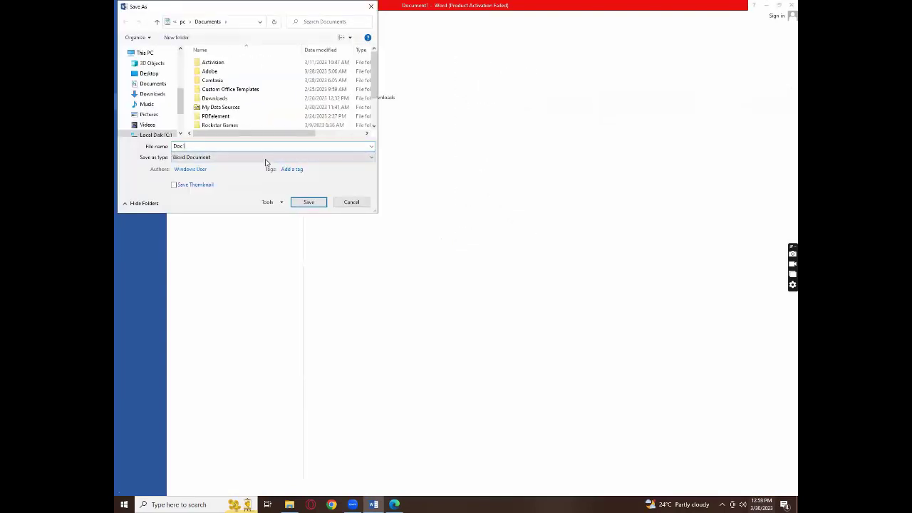
left_click(266, 163)
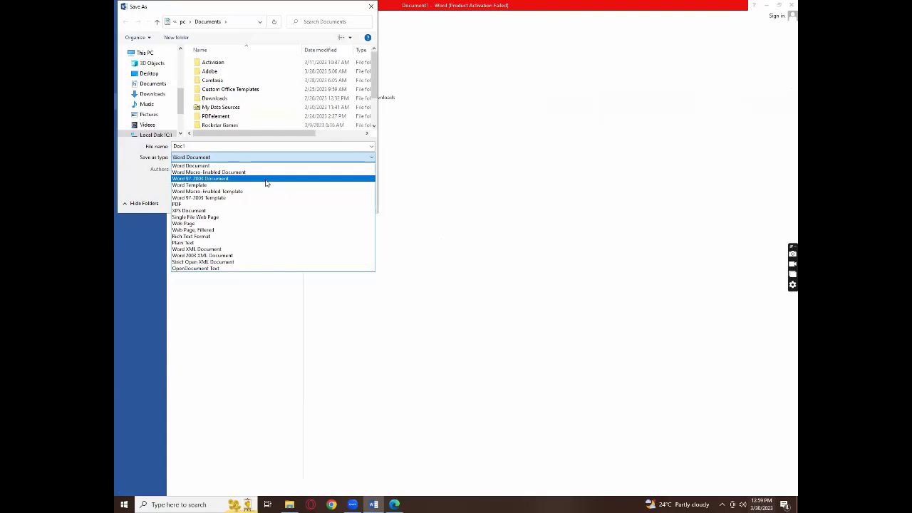
left_click(266, 178)
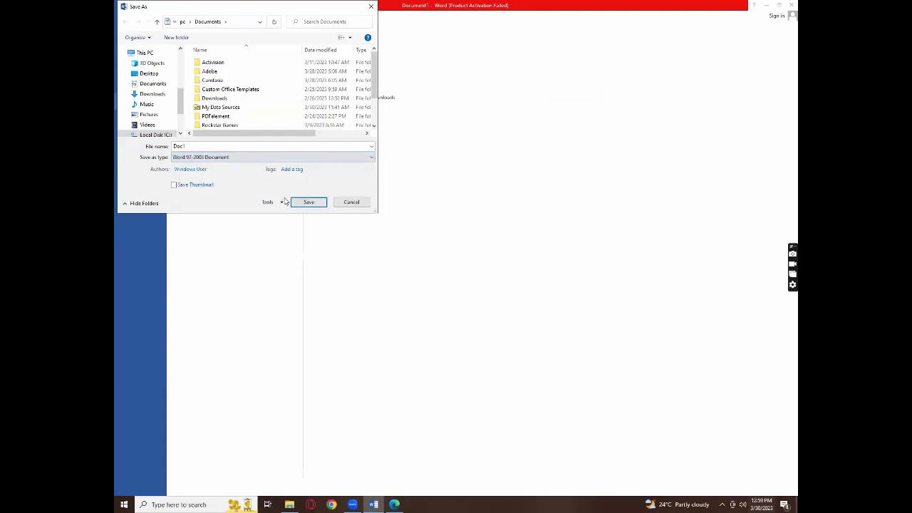
left_click(149, 74)
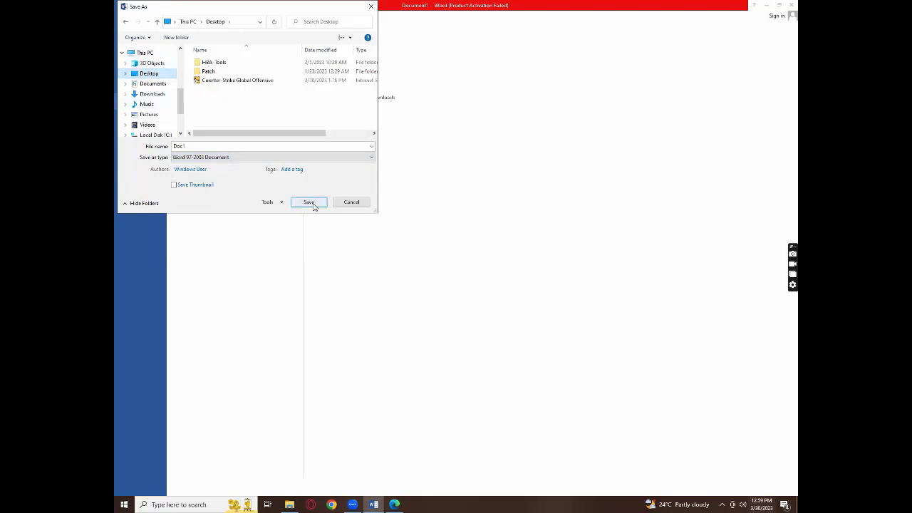
left_click(309, 203)
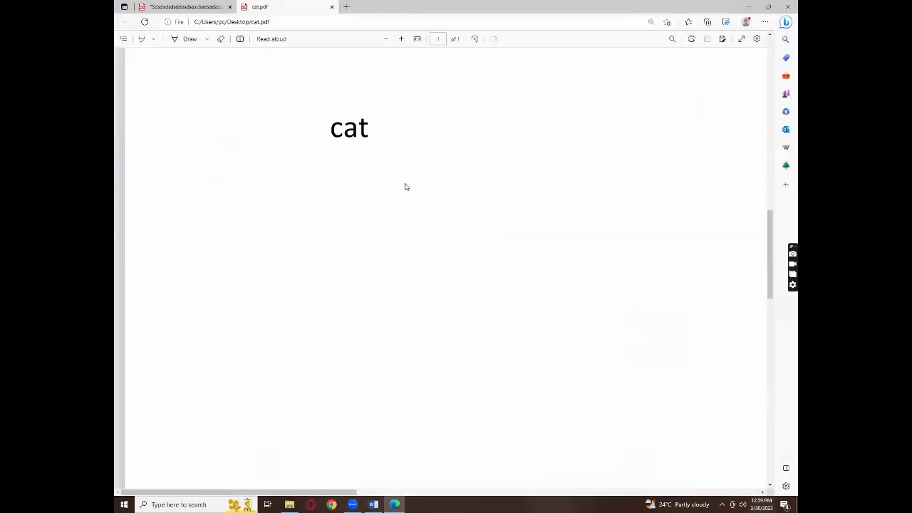
Close the browser window holding the PDFs and open Doc1 from the desktop with Word (desktop).
left_click(788, 7)
left_click(488, 72)
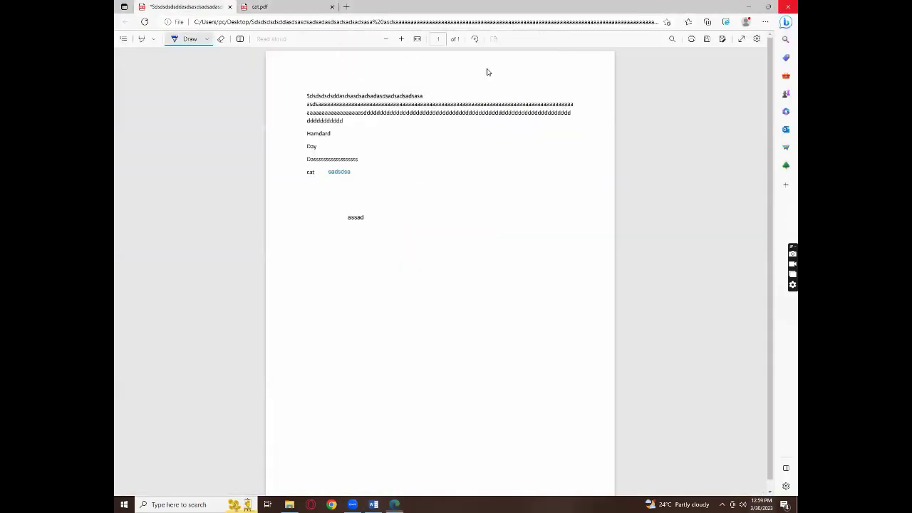
left_click(233, 85)
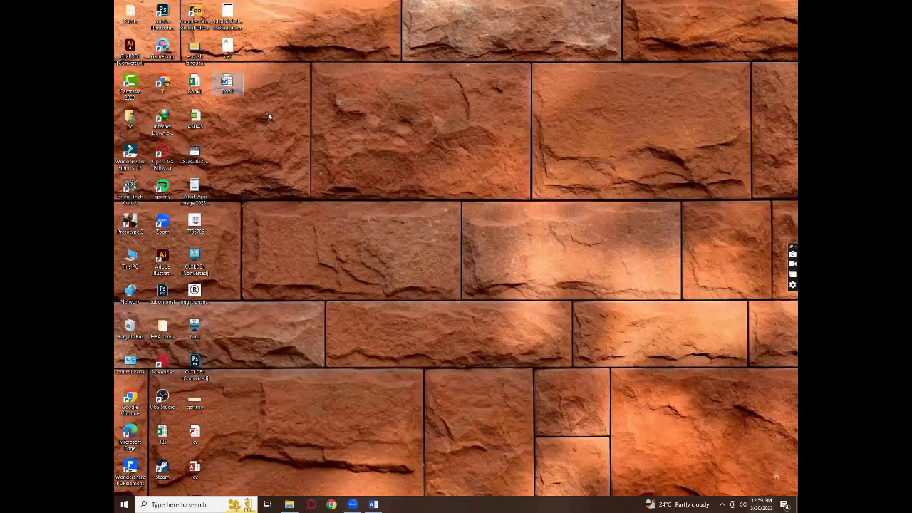
double_click(235, 91)
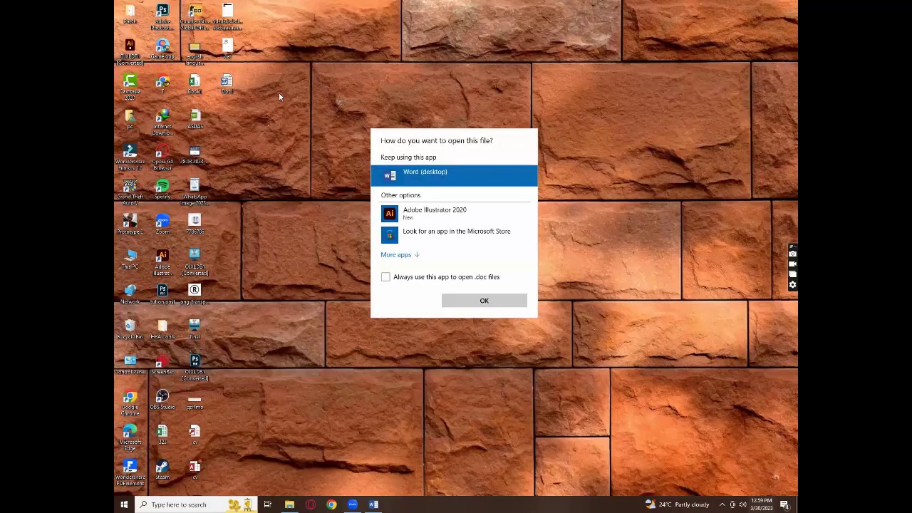
double_click(455, 177)
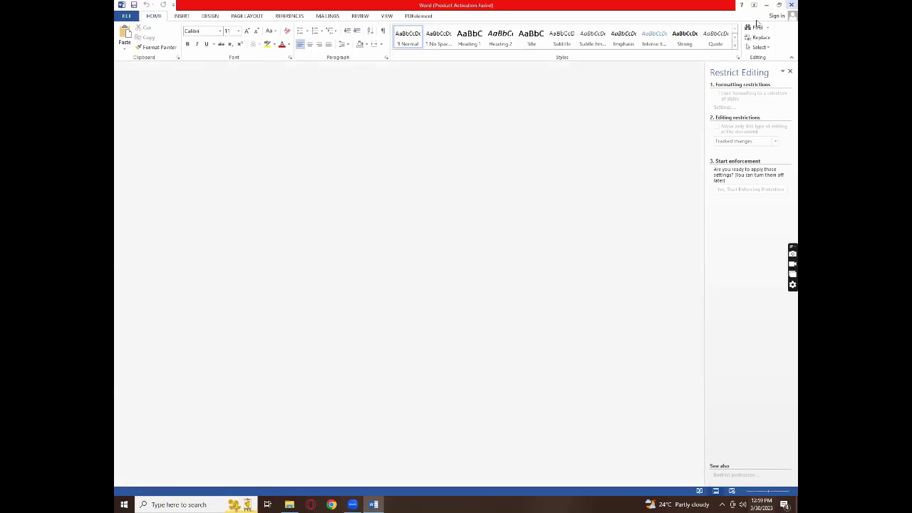
Close Word and remove the Doc1 file from the desktop.
left_click(790, 5)
left_click(240, 47)
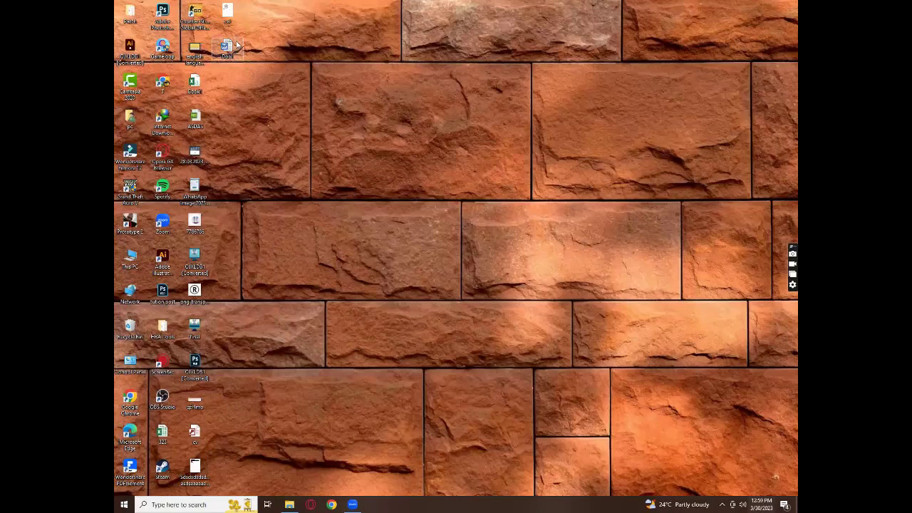
left_click_drag(219, 49, 283, 54)
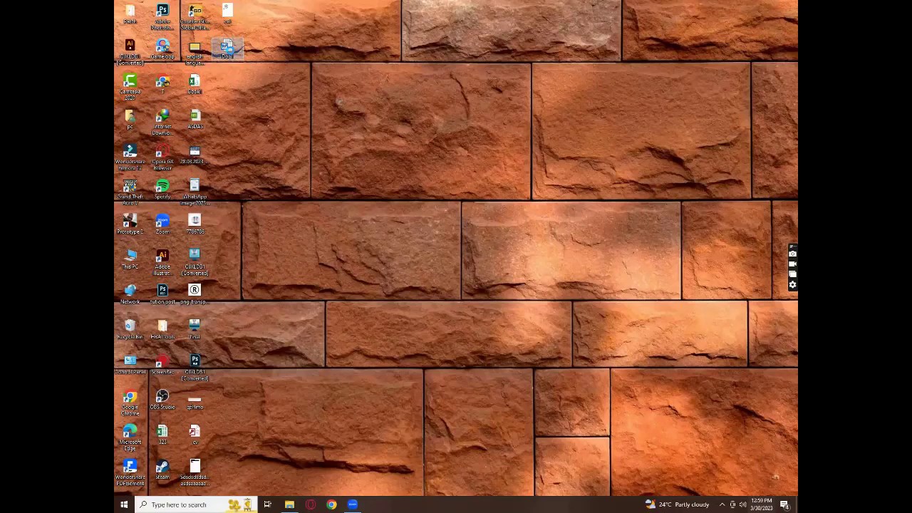
right_click(229, 50)
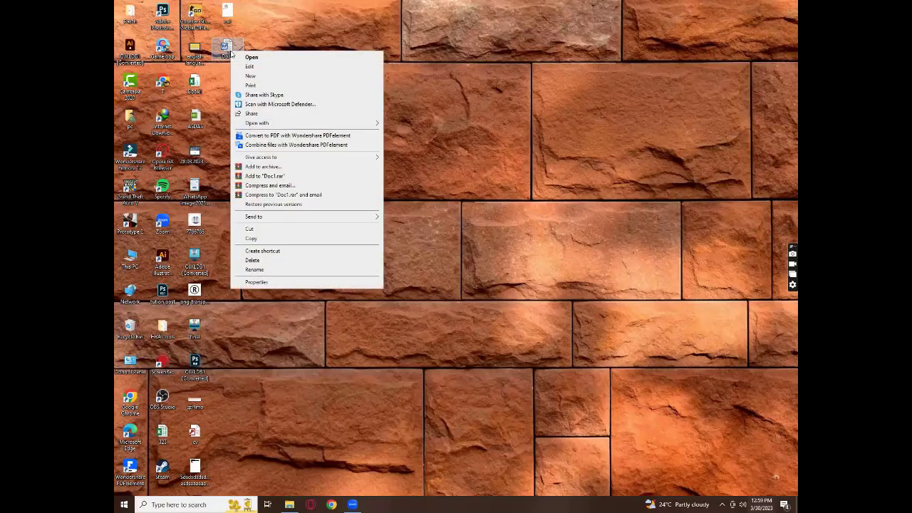
left_click(277, 47)
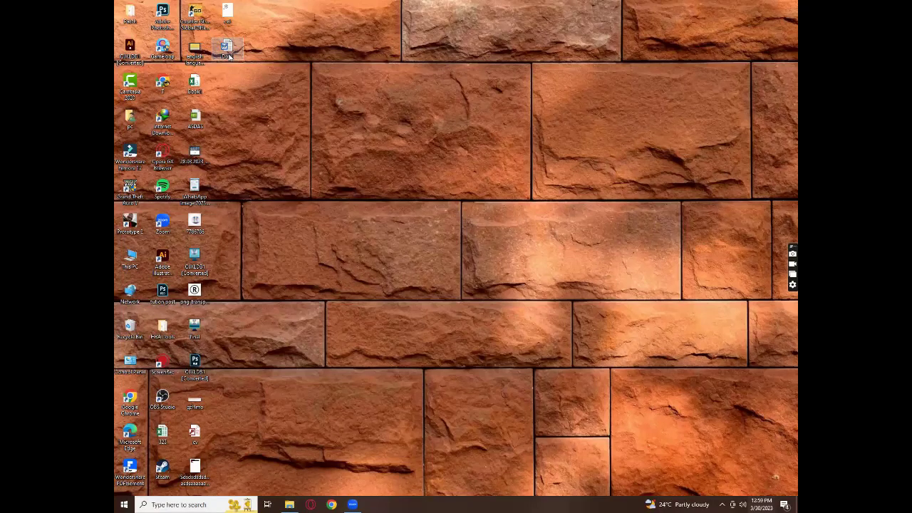
left_click_drag(229, 57, 194, 260)
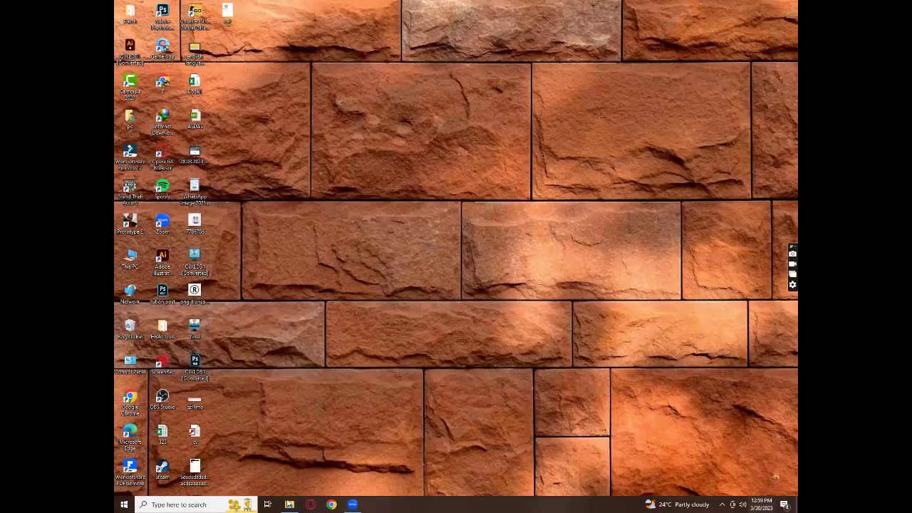
Start Word 2013 with a blank document, maximize its window and close the Navigation pane.
left_click(178, 504)
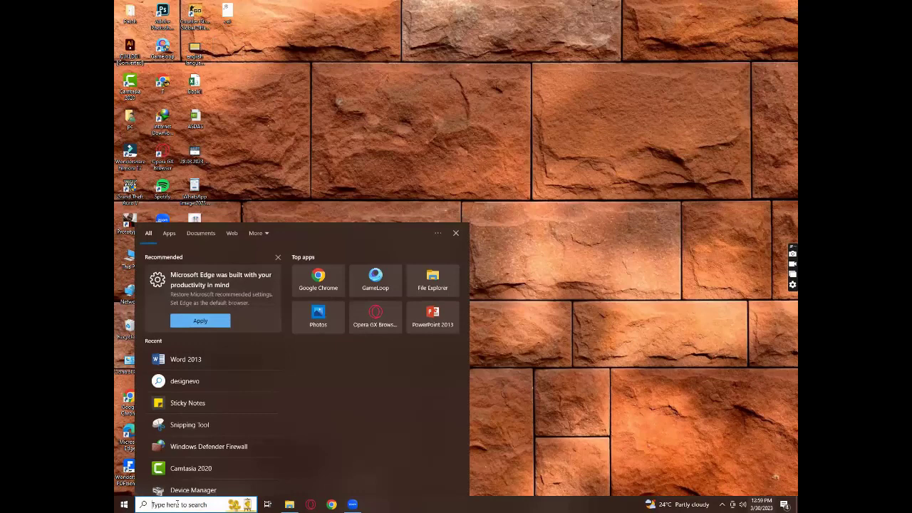
left_click(168, 361)
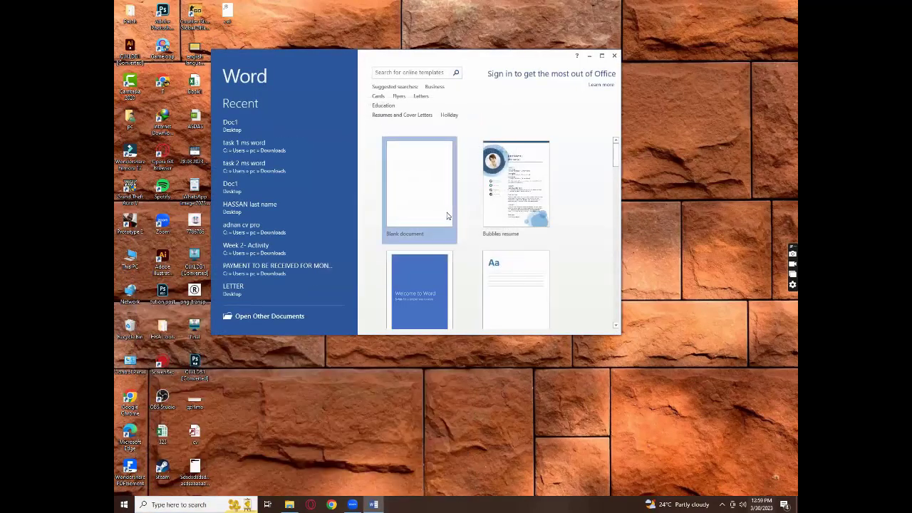
left_click(447, 216)
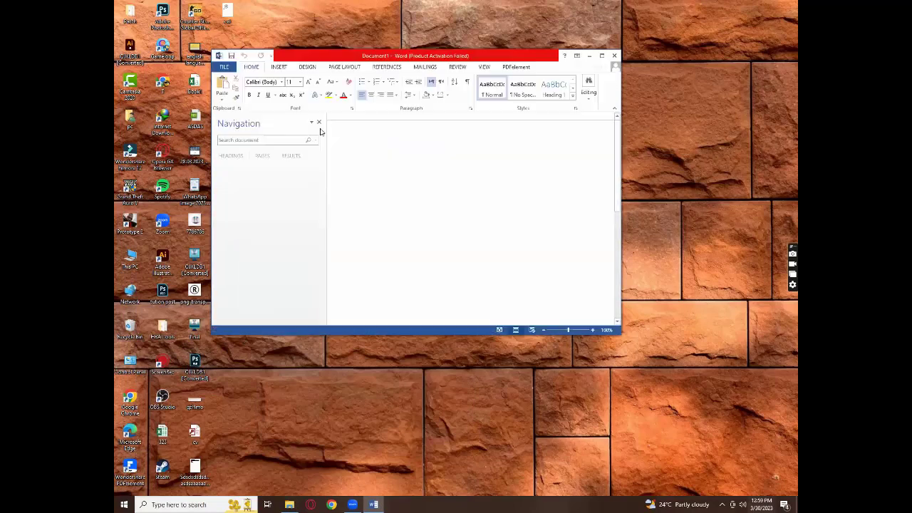
left_click(602, 54)
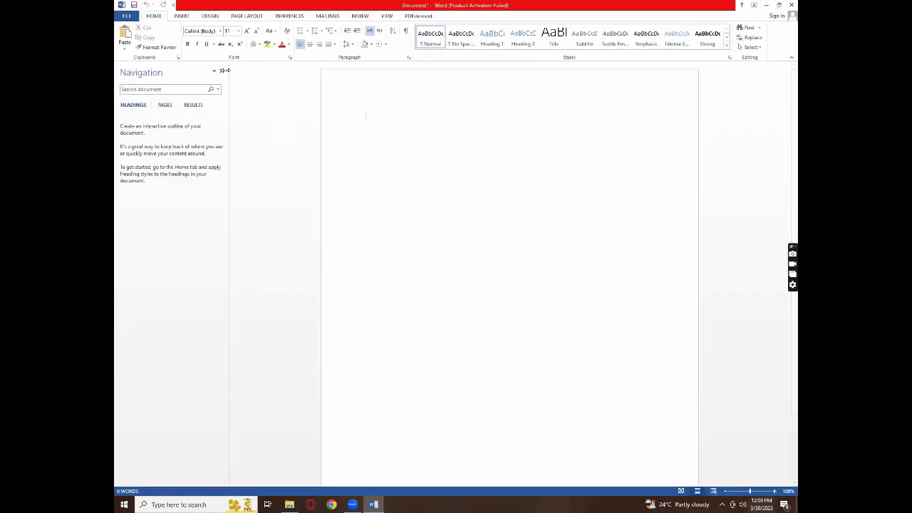
left_click(221, 71)
Save the blank document as Doc1 in the Documents folder, using the XPS Document format.
left_click(124, 17)
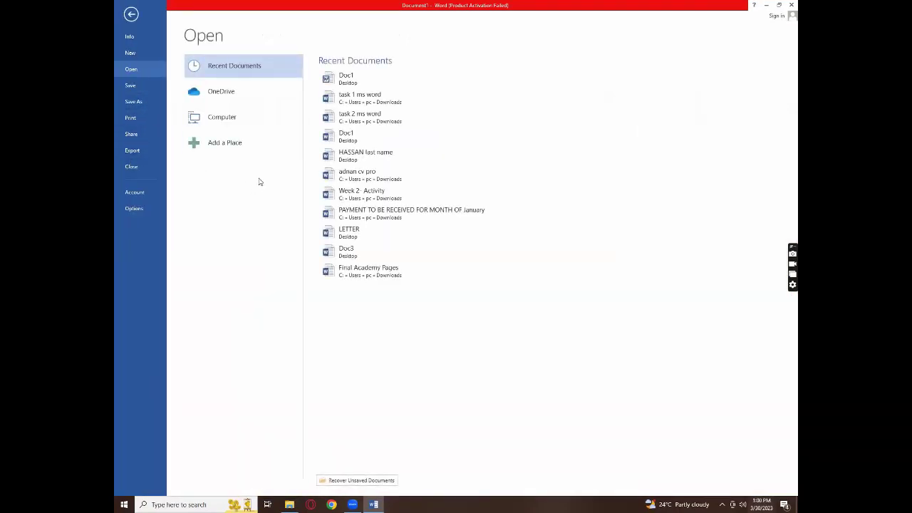
left_click(133, 101)
left_click(334, 158)
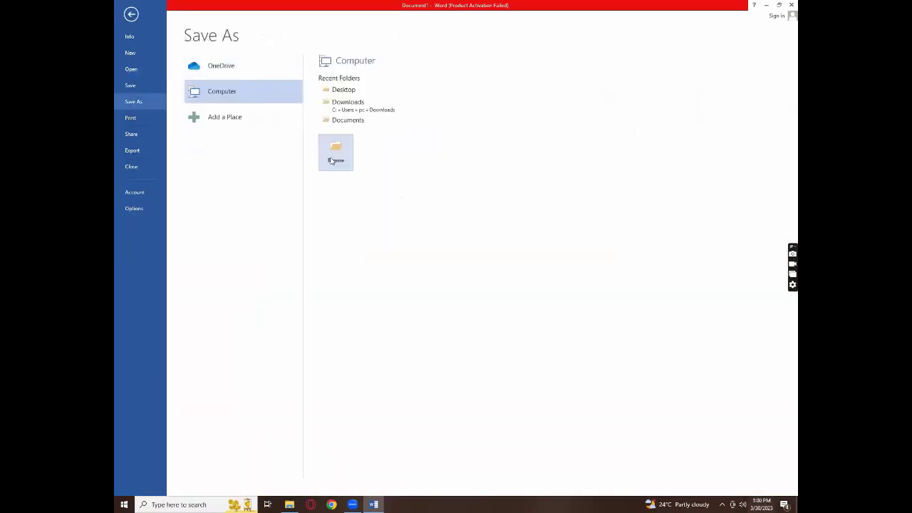
left_click(286, 157)
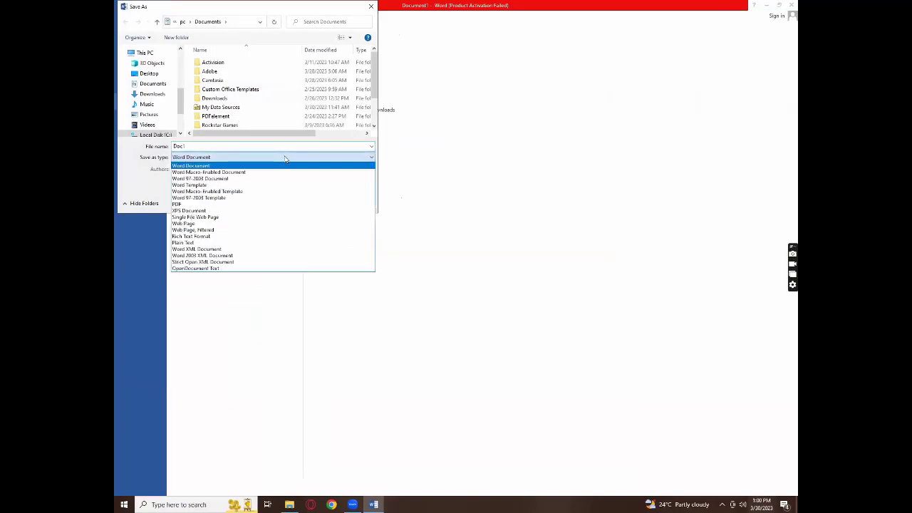
left_click(278, 210)
left_click(307, 222)
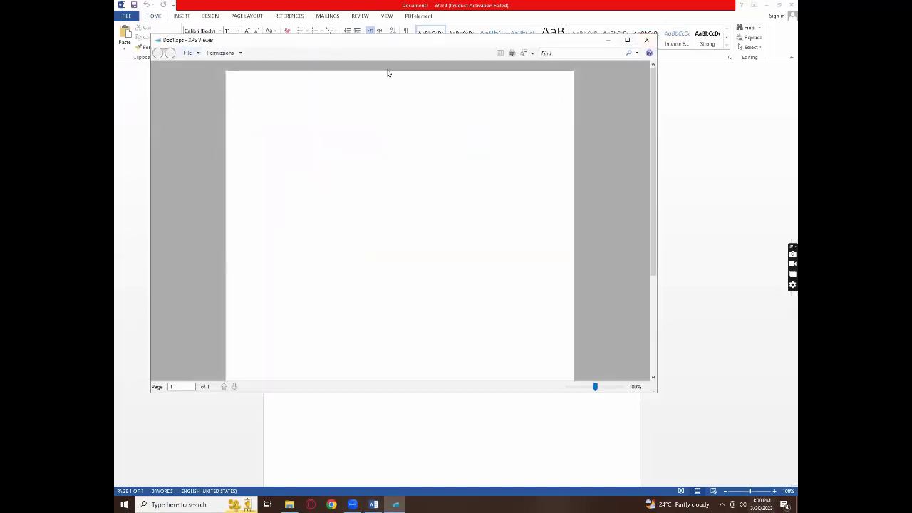
Examine the exported page, the file and permission commands and the print settings in XPS Viewer, and close the viewer.
scroll(242, 104, "down", 1)
scroll(308, 296, "up", 1)
left_click(197, 54)
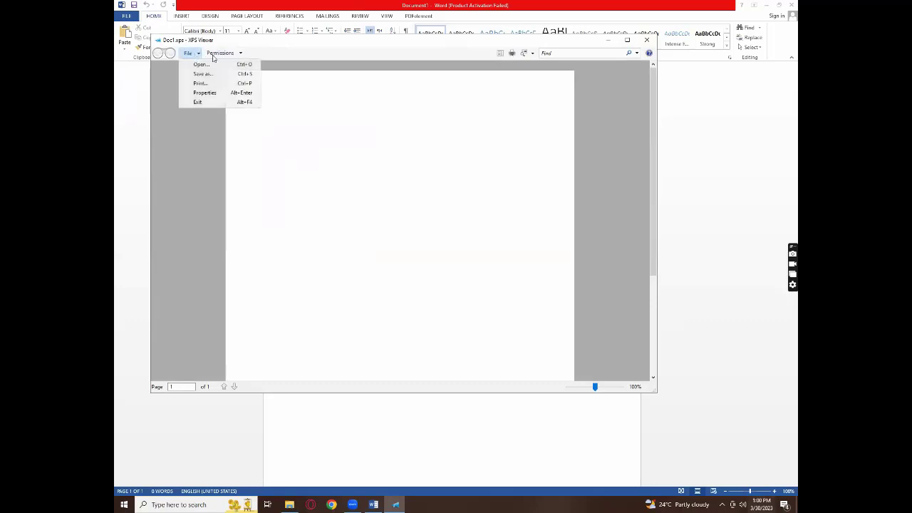
left_click(216, 57)
left_click(188, 52)
key("Escape")
left_click(510, 54)
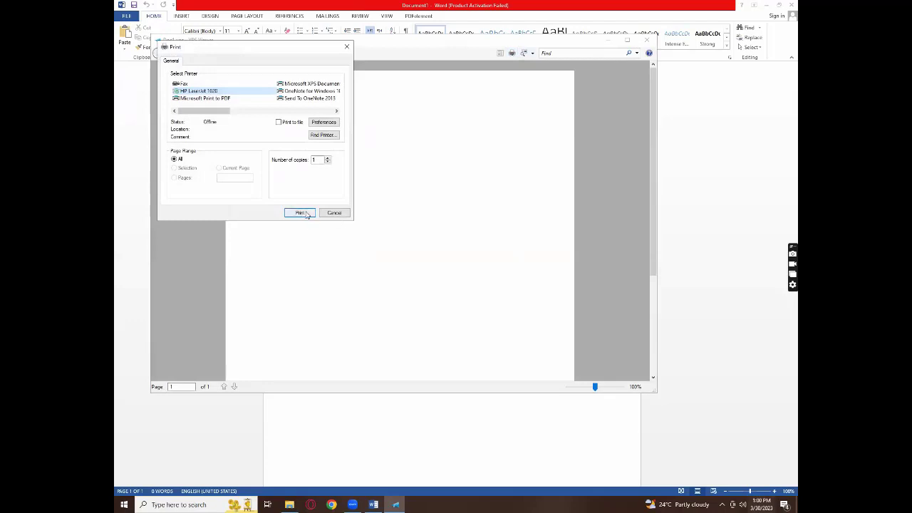
left_click(334, 213)
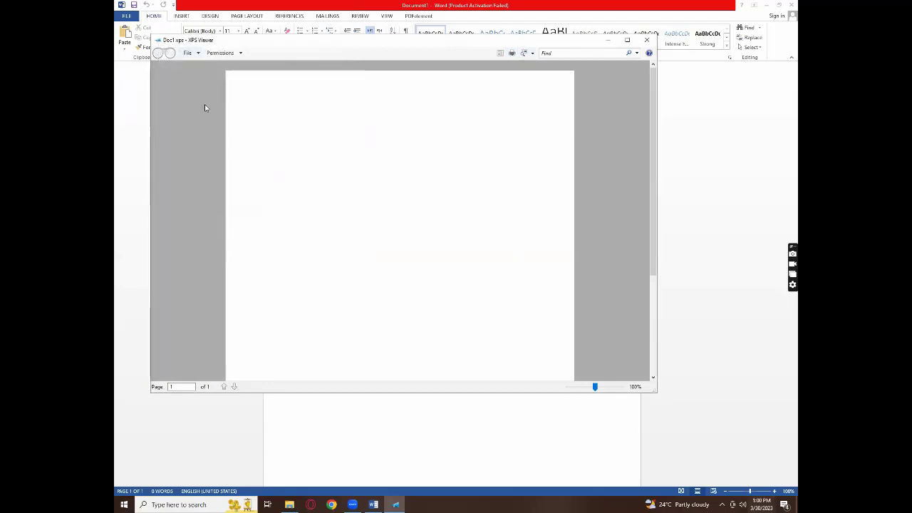
left_click(212, 56)
left_click(189, 84)
left_click(646, 40)
Minimize Word, view the cat PDF from the desktop twice, and close it each time.
left_click(766, 6)
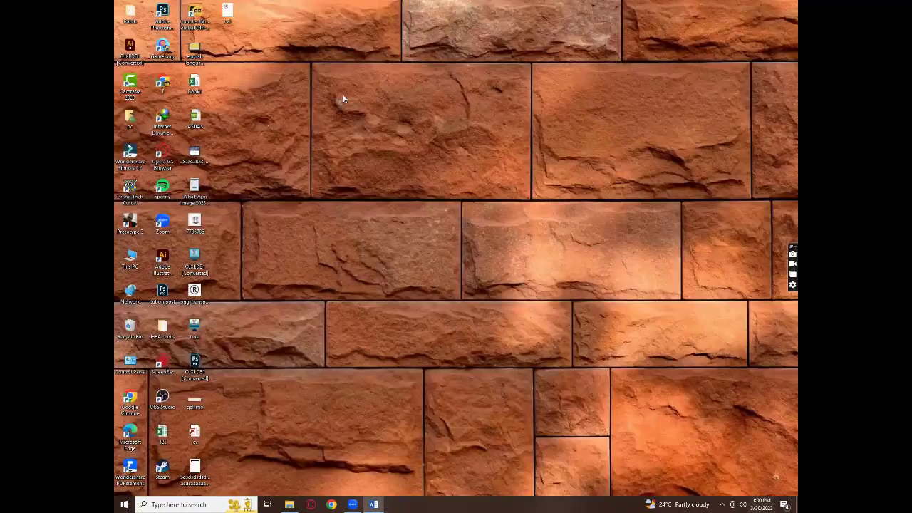
double_click(225, 10)
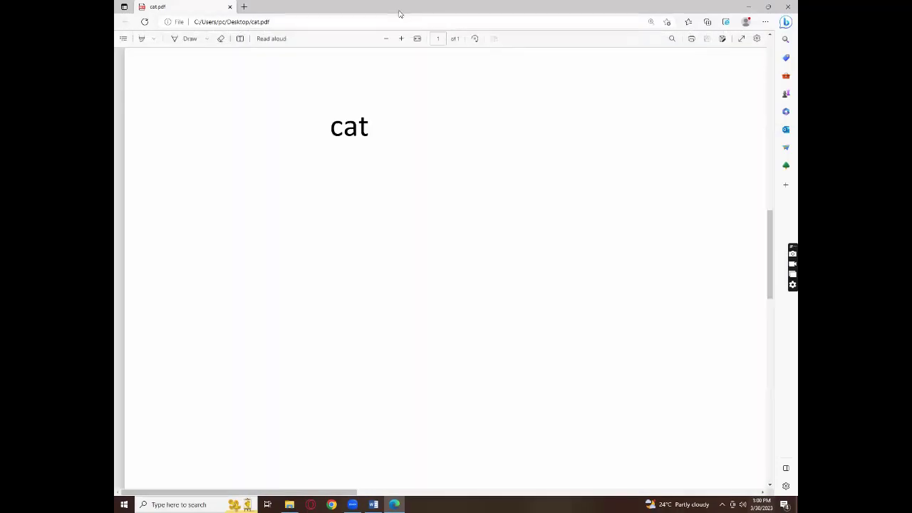
left_click(788, 6)
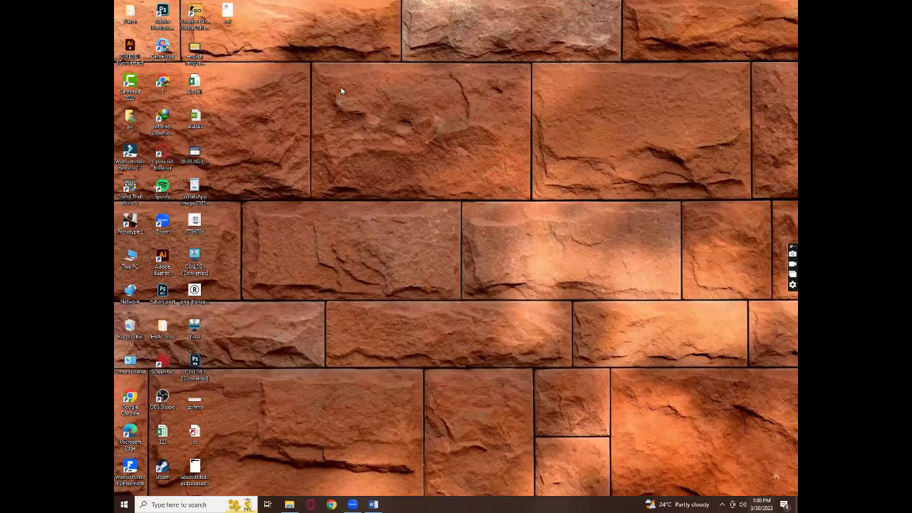
double_click(235, 15)
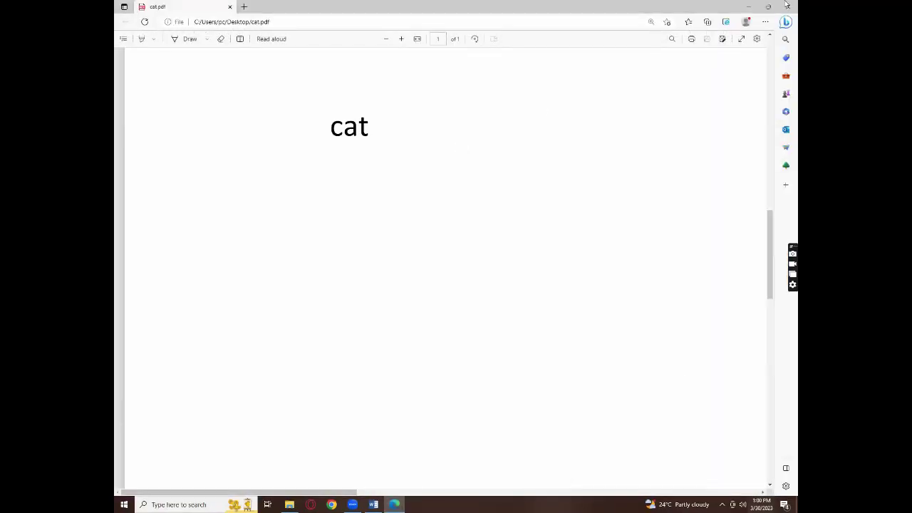
left_click(787, 6)
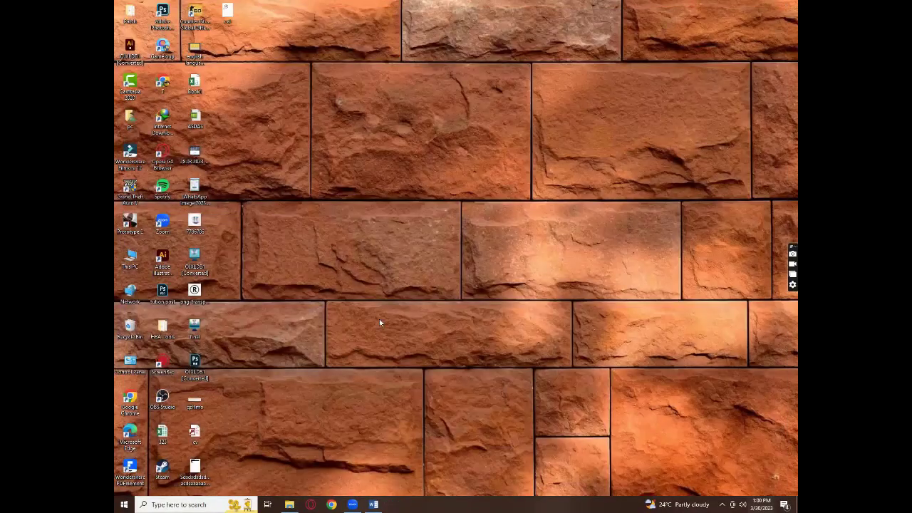
Switch back to the blank Word document and look at its window control commands.
left_click(371, 503)
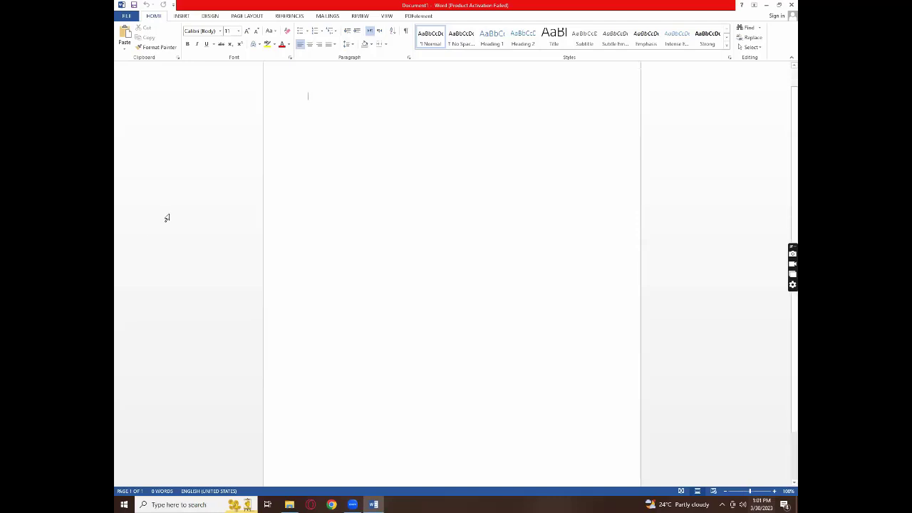
left_click(122, 5)
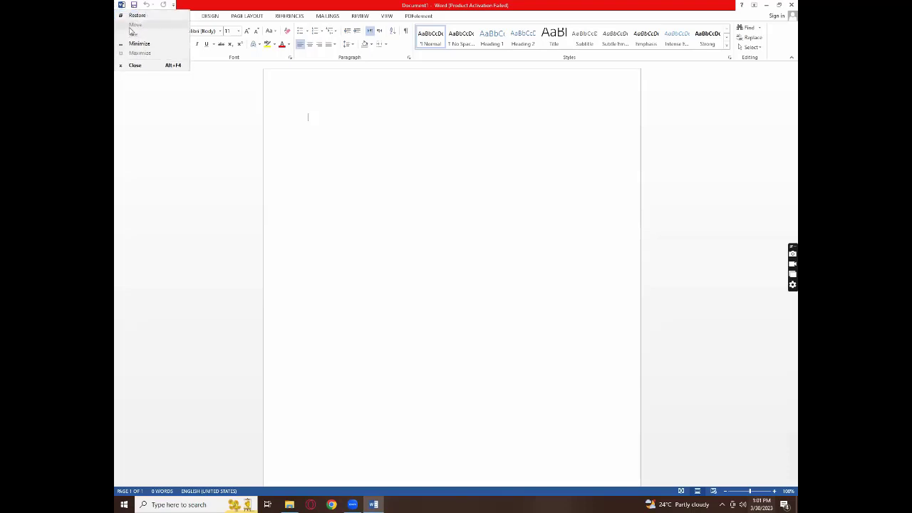
left_click(455, 4)
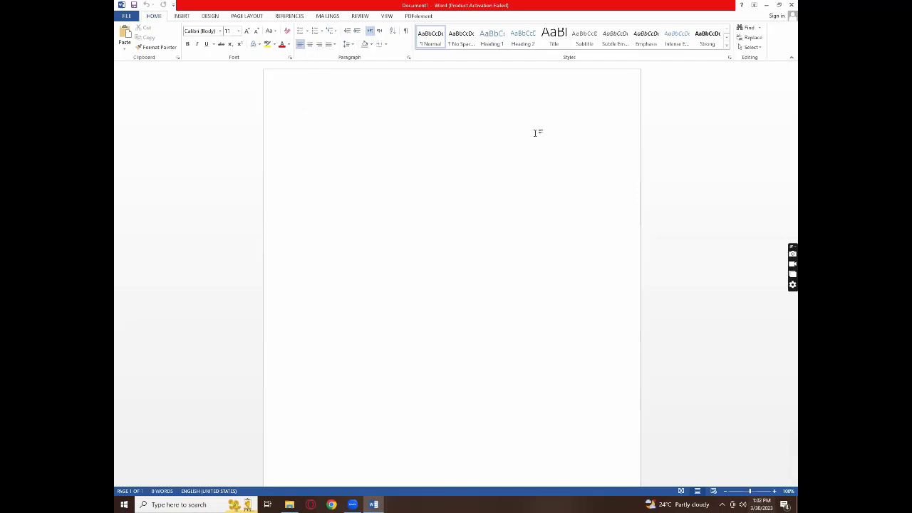
Look through the window control commands and the document's Info, New template, Open and Save As pages.
key("alt+space")
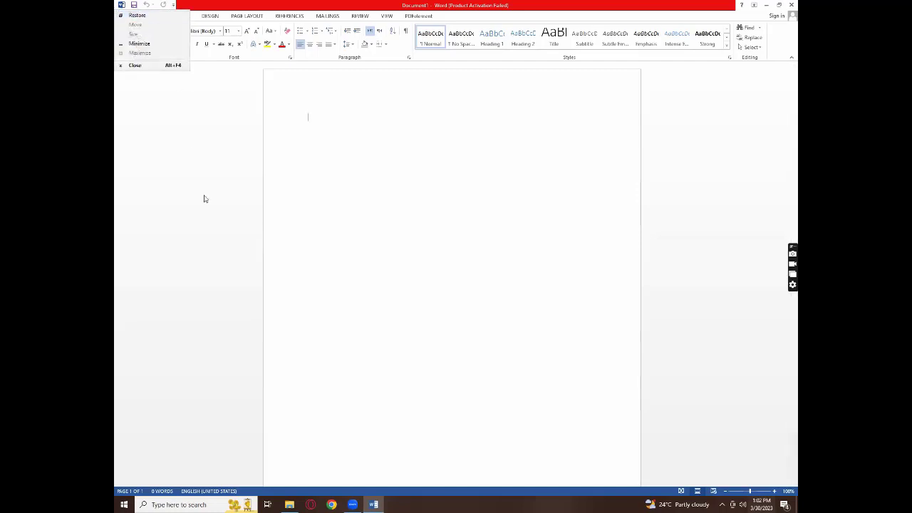
key("Escape")
left_click(123, 16)
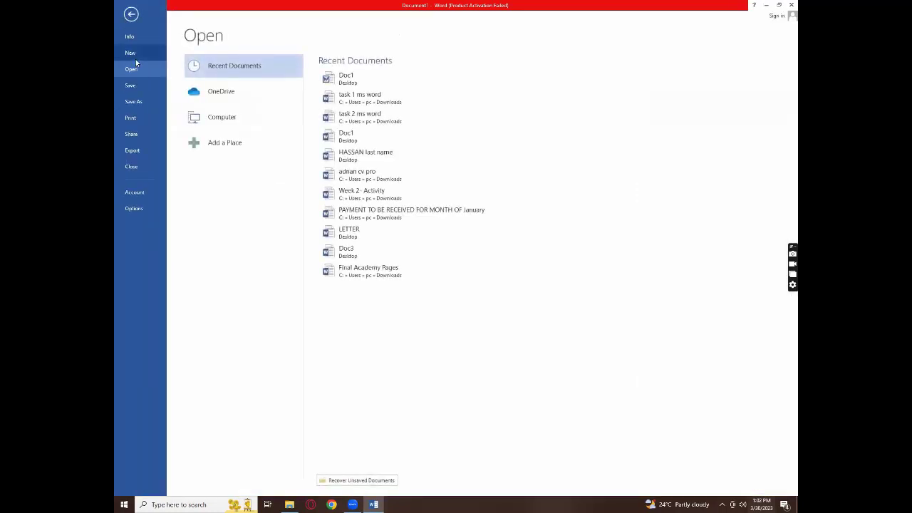
left_click(146, 35)
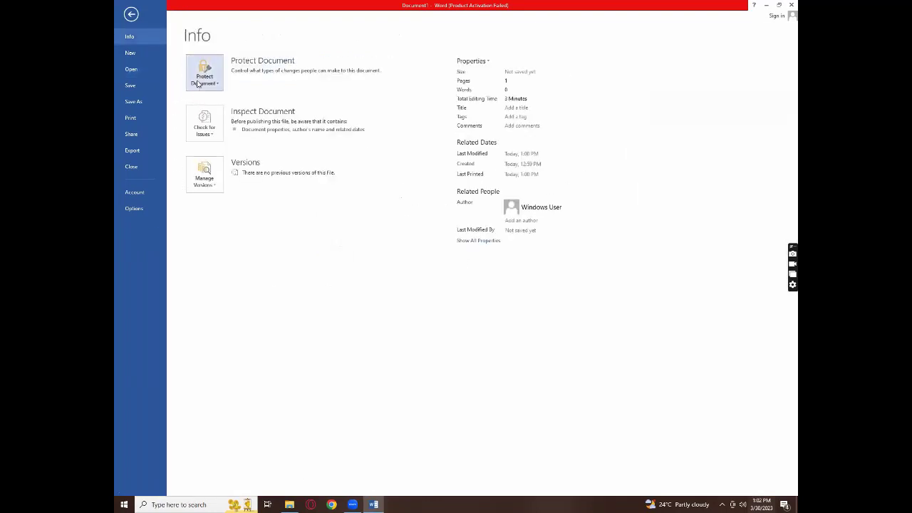
left_click(121, 54)
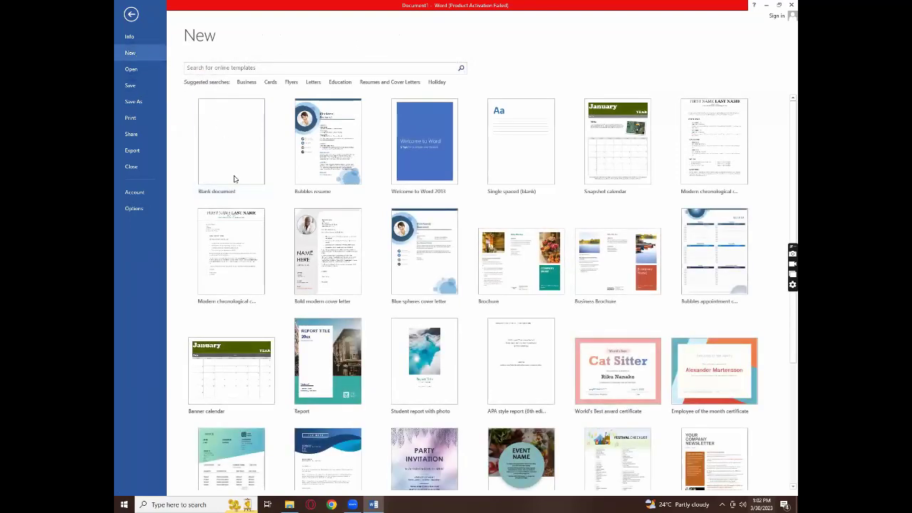
scroll(508, 322, "down", 5)
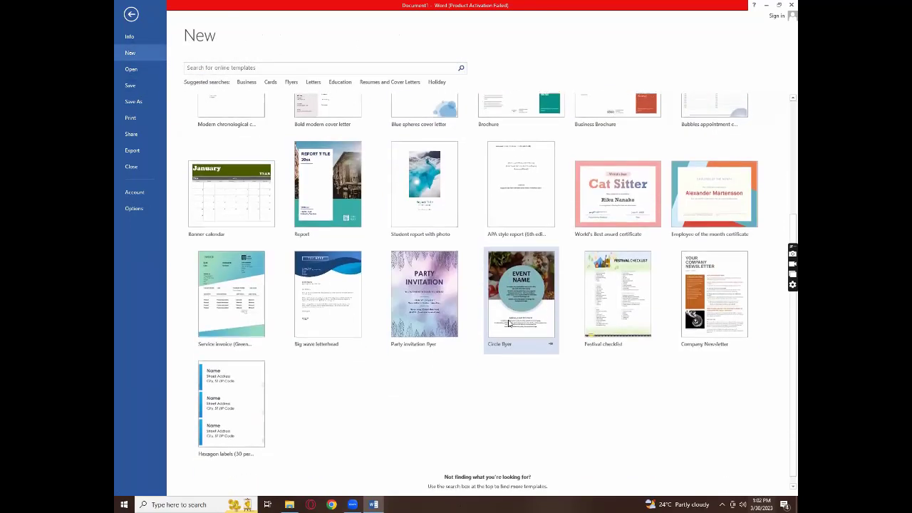
left_click(132, 68)
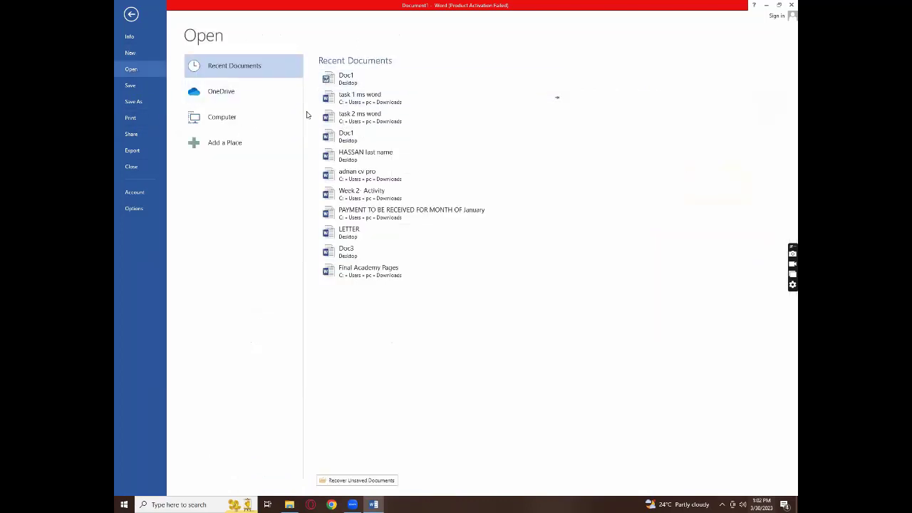
left_click(133, 98)
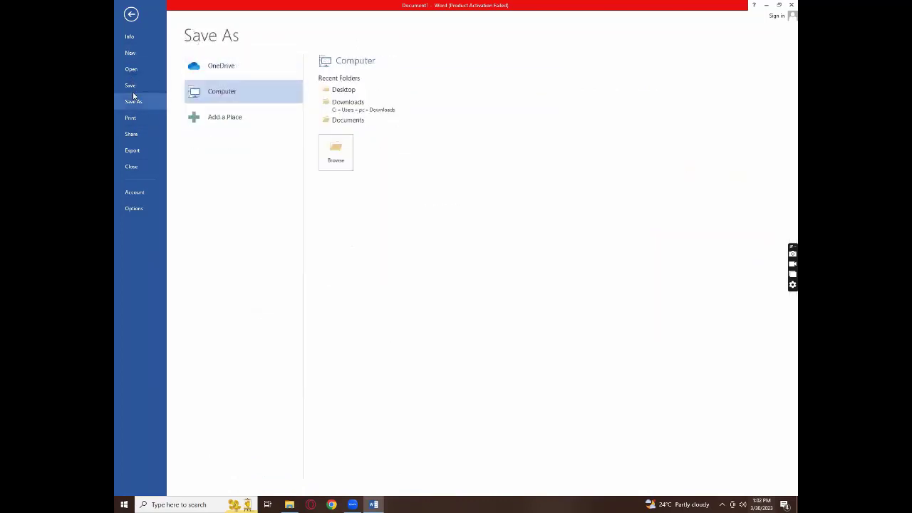
Review the page-range and sided-printing choices and print one copy of all pages on the HP LaserJet 1020.
left_click(135, 115)
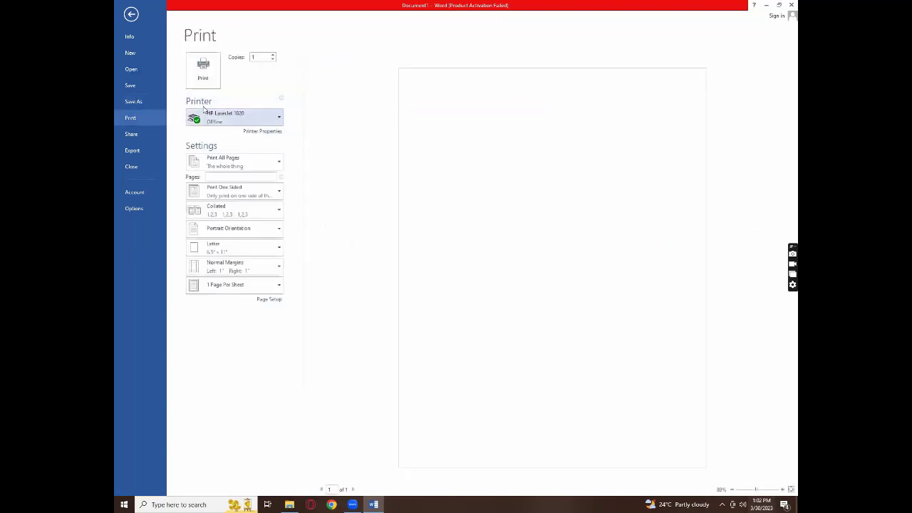
left_click(239, 162)
left_click(238, 162)
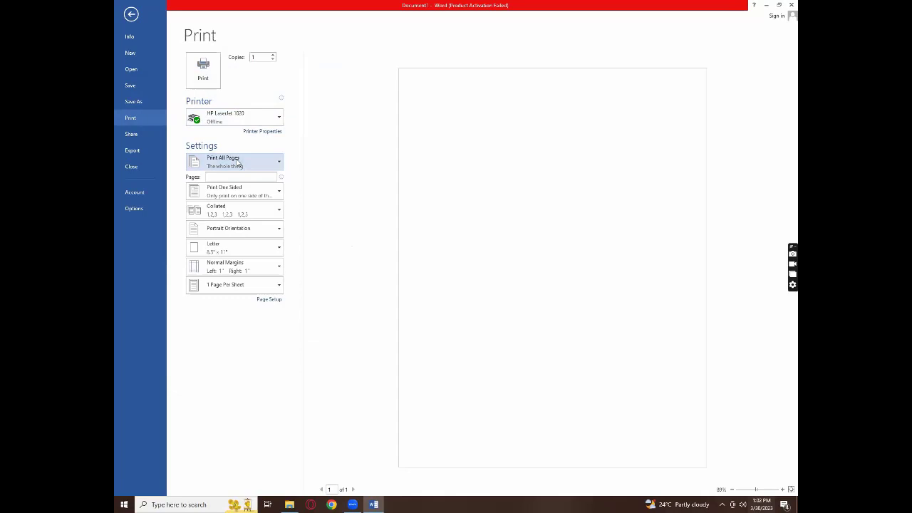
left_click(247, 200)
left_click(247, 199)
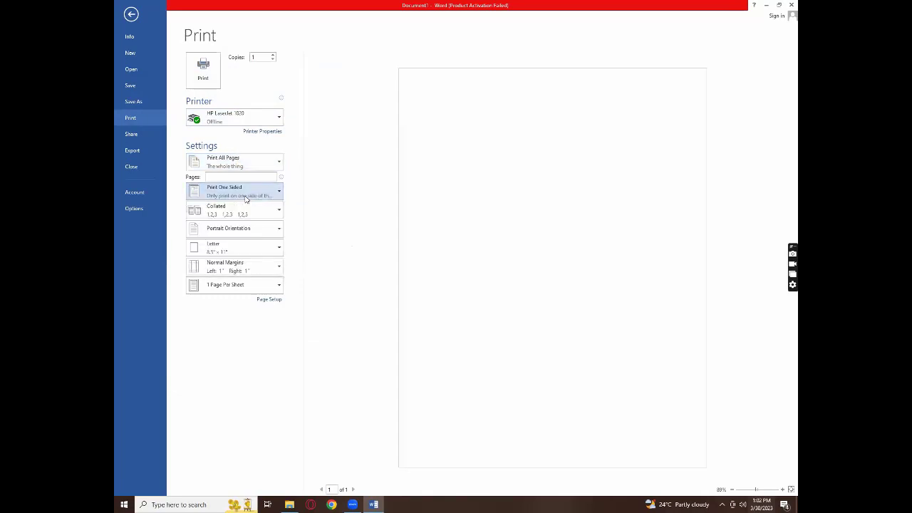
left_click(227, 157)
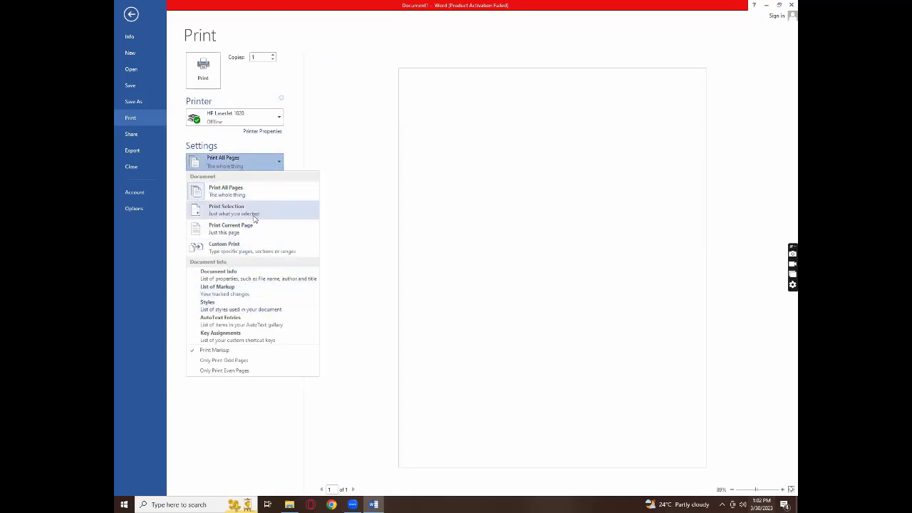
left_click(245, 148)
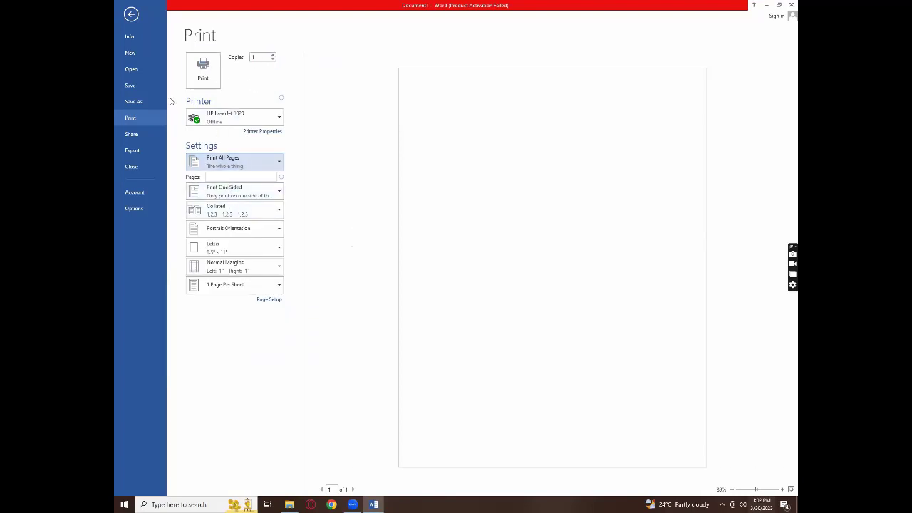
left_click(196, 71)
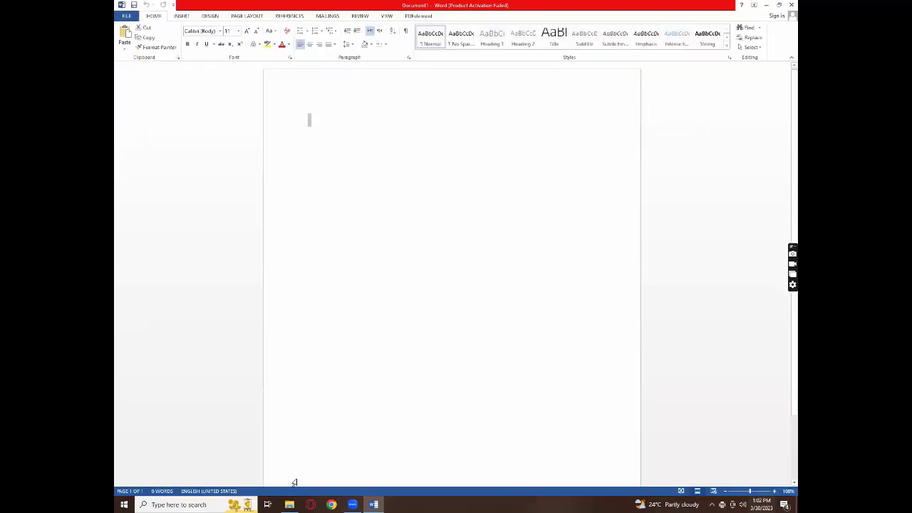
Try to share the document by email as an attachment, and exit the Outlook 2013 account setup wizard.
left_click(124, 16)
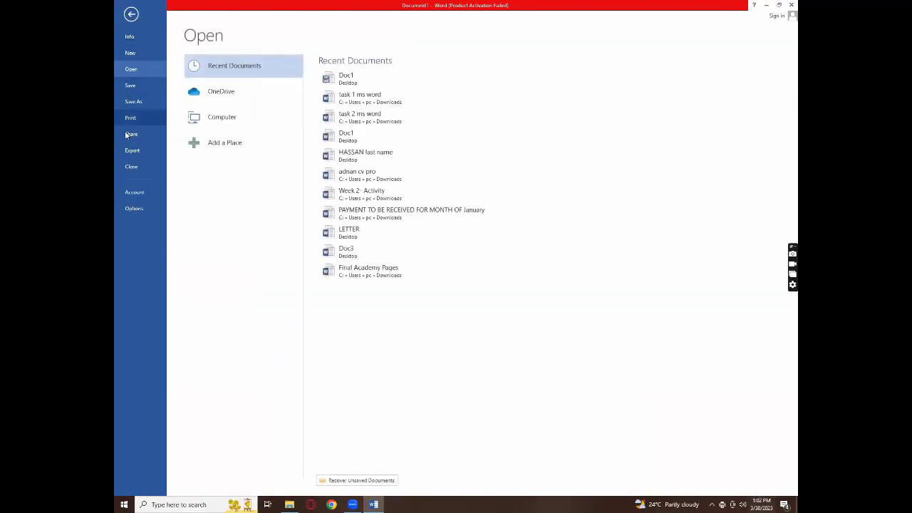
left_click(128, 118)
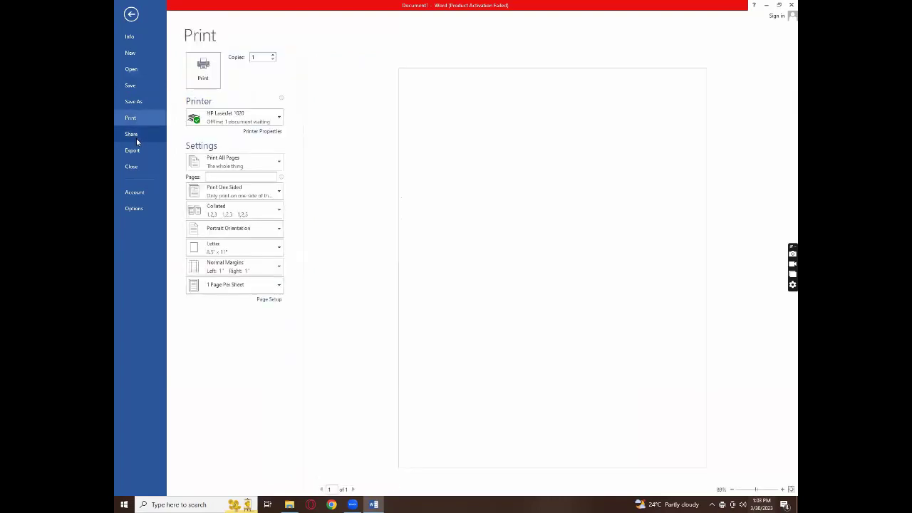
left_click(136, 138)
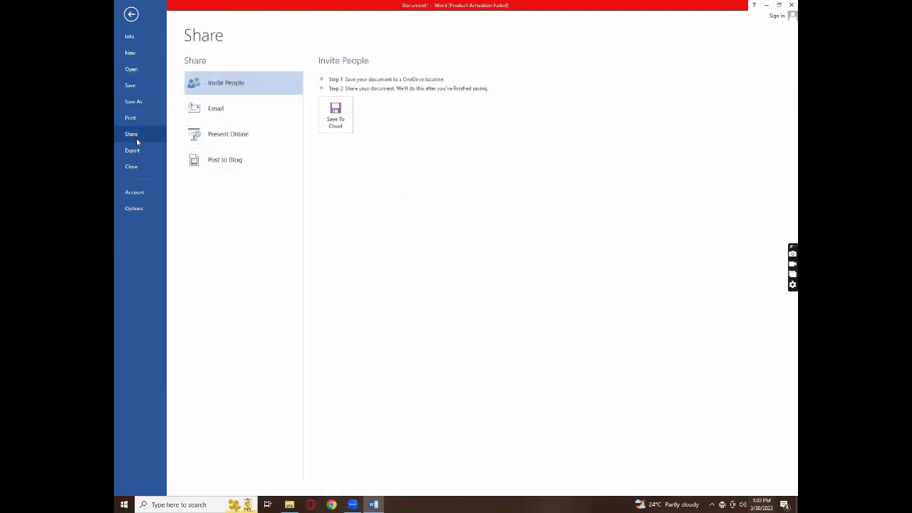
left_click(222, 108)
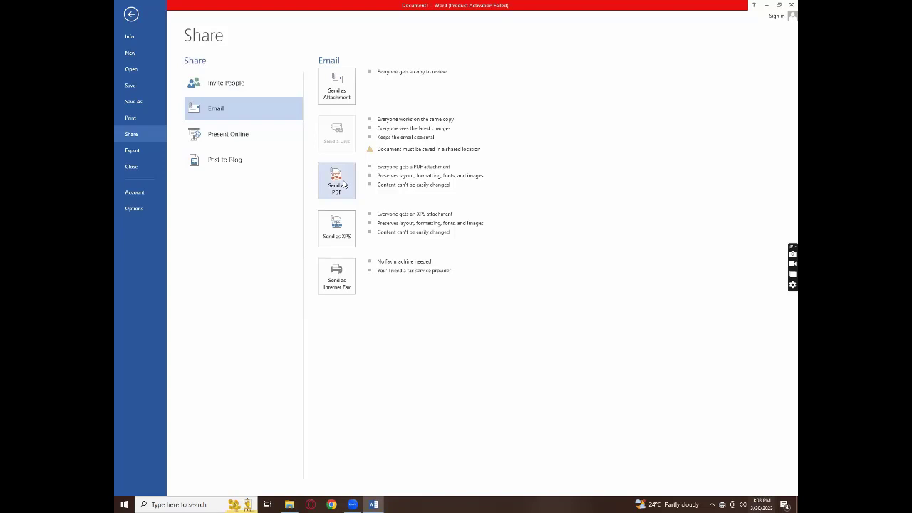
left_click(347, 102)
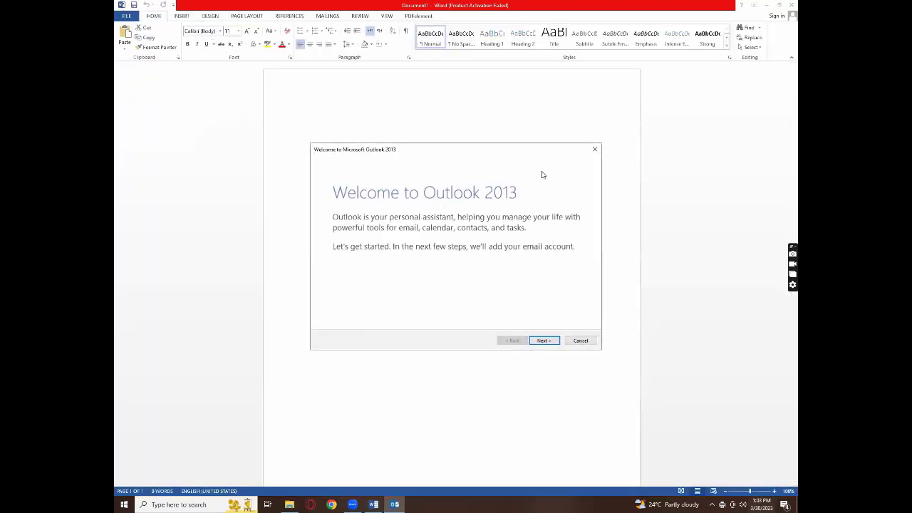
left_click(595, 150)
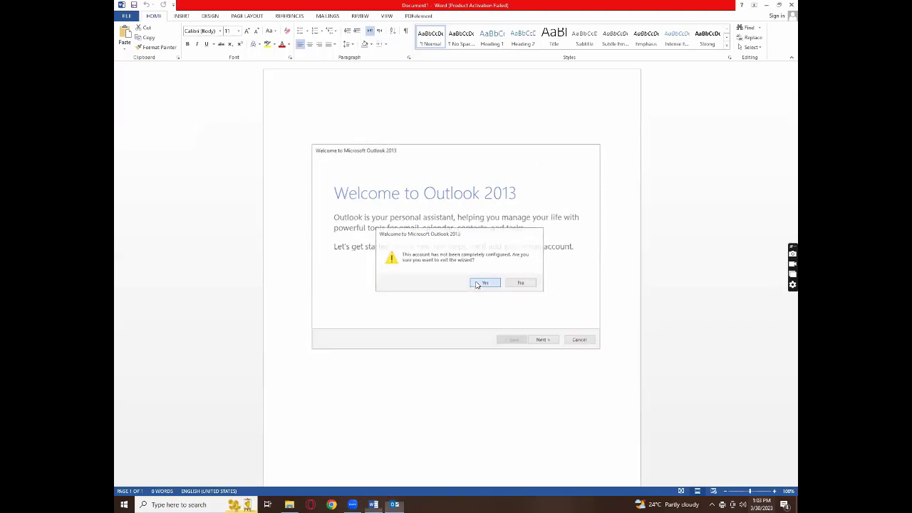
left_click(478, 280)
left_click(459, 284)
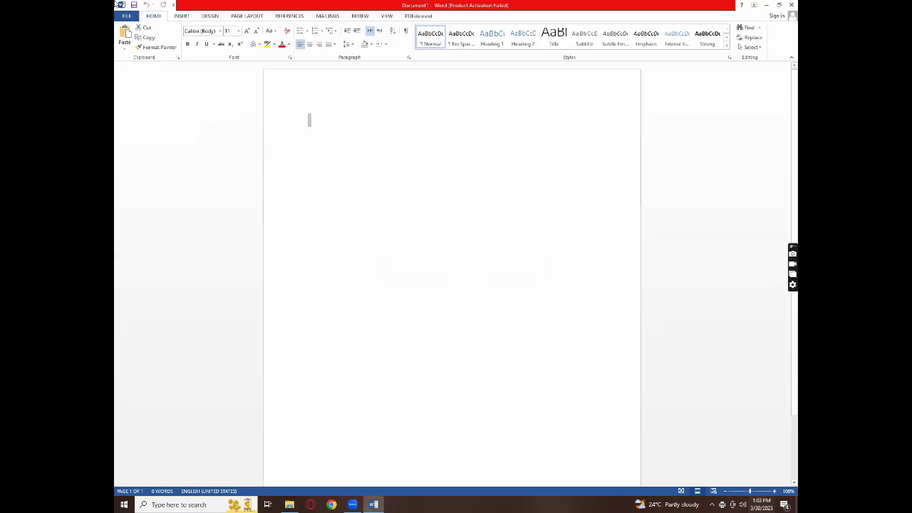
Return to the document's email sharing options and look at the available ways to send it.
left_click(127, 17)
left_click(142, 132)
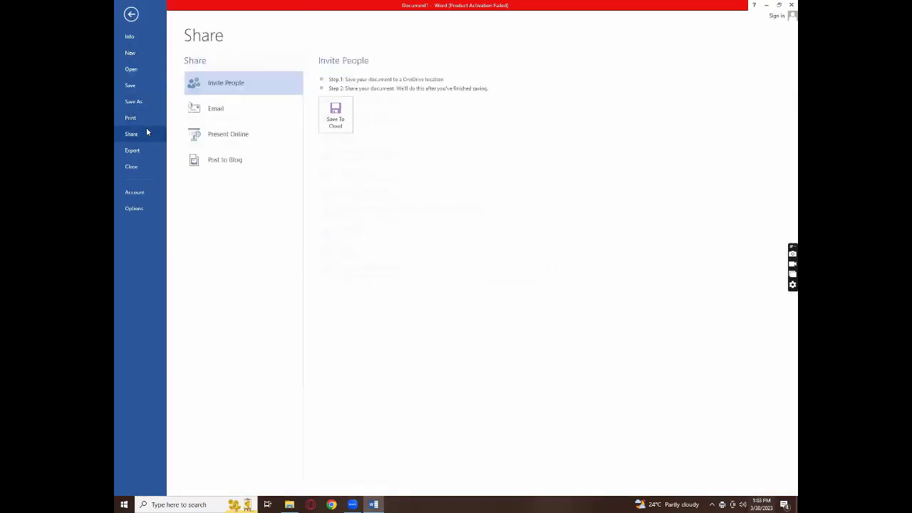
left_click(267, 118)
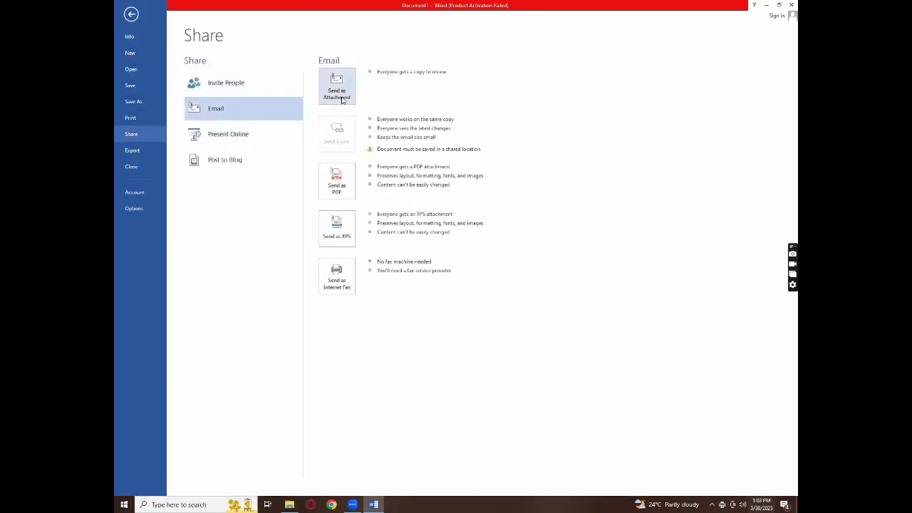